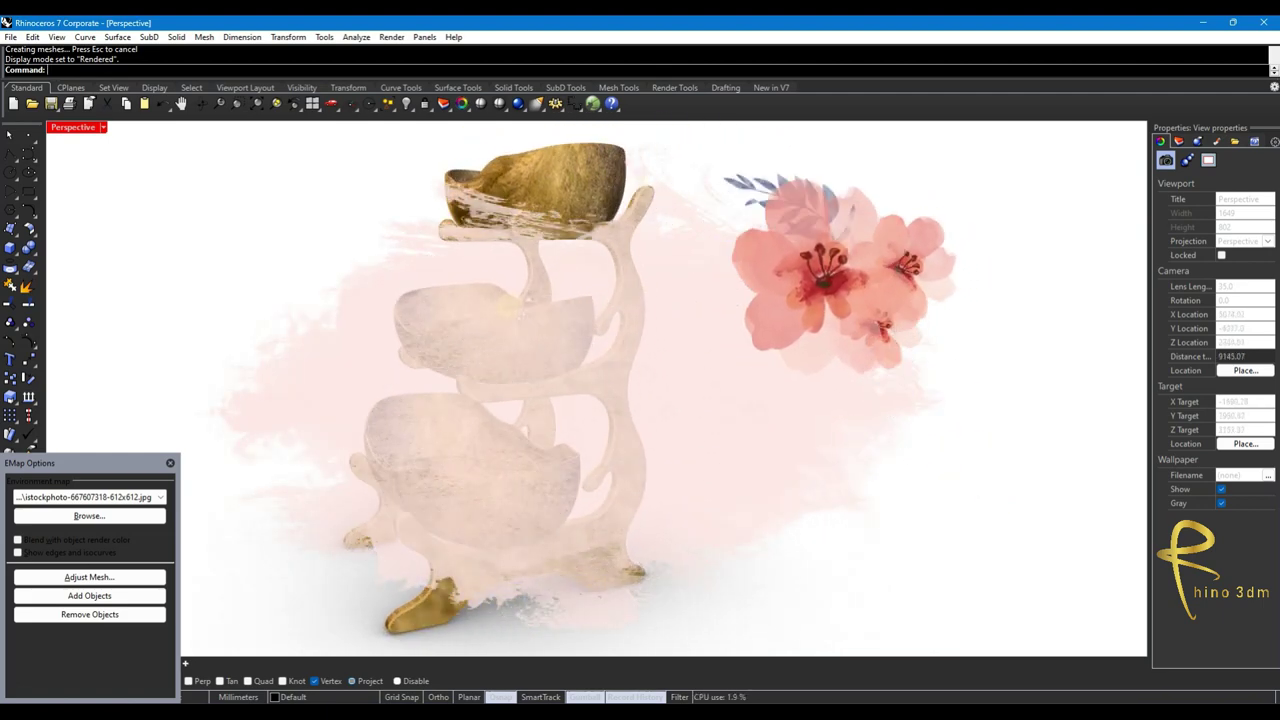
Orbit the finished tray, set the Perspective view to Shaded, and close EMap Options
{"action": "right_click_drag", "start_coordinate": [486, 300], "coordinate": [605, 310]}
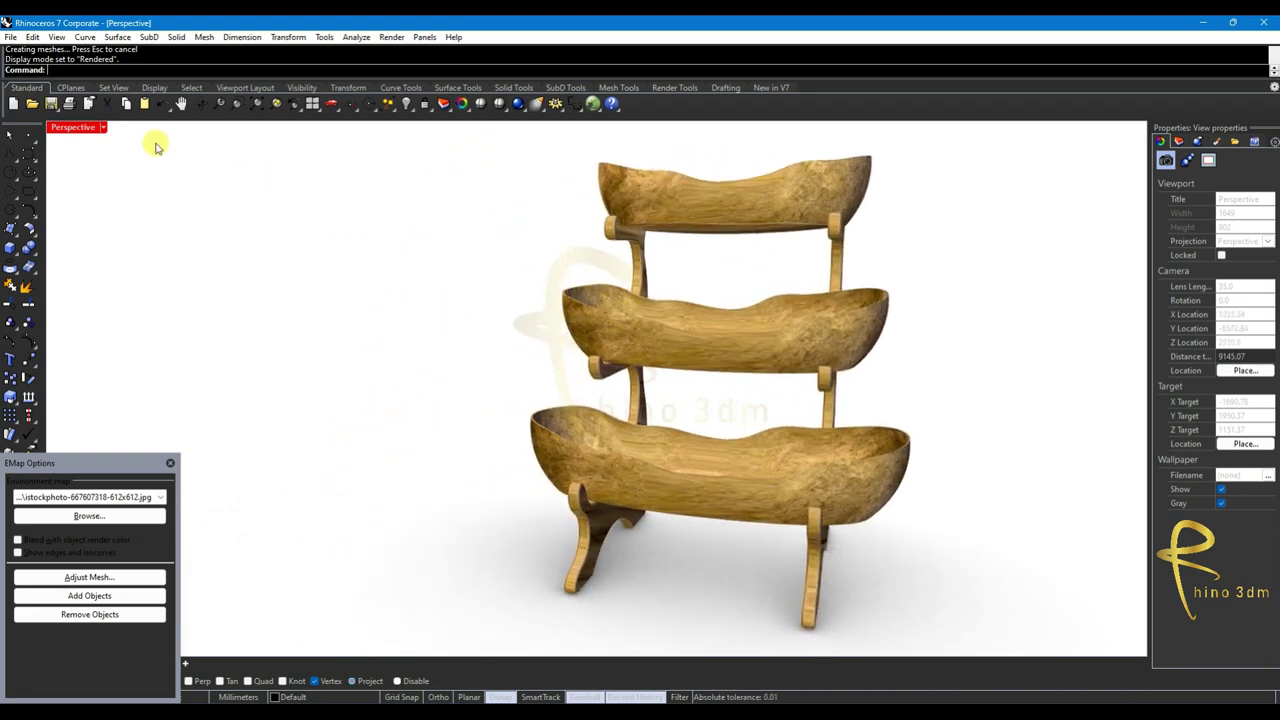
{"action": "left_click", "coordinate": [102, 127]}
{"action": "left_click", "coordinate": [95, 192]}
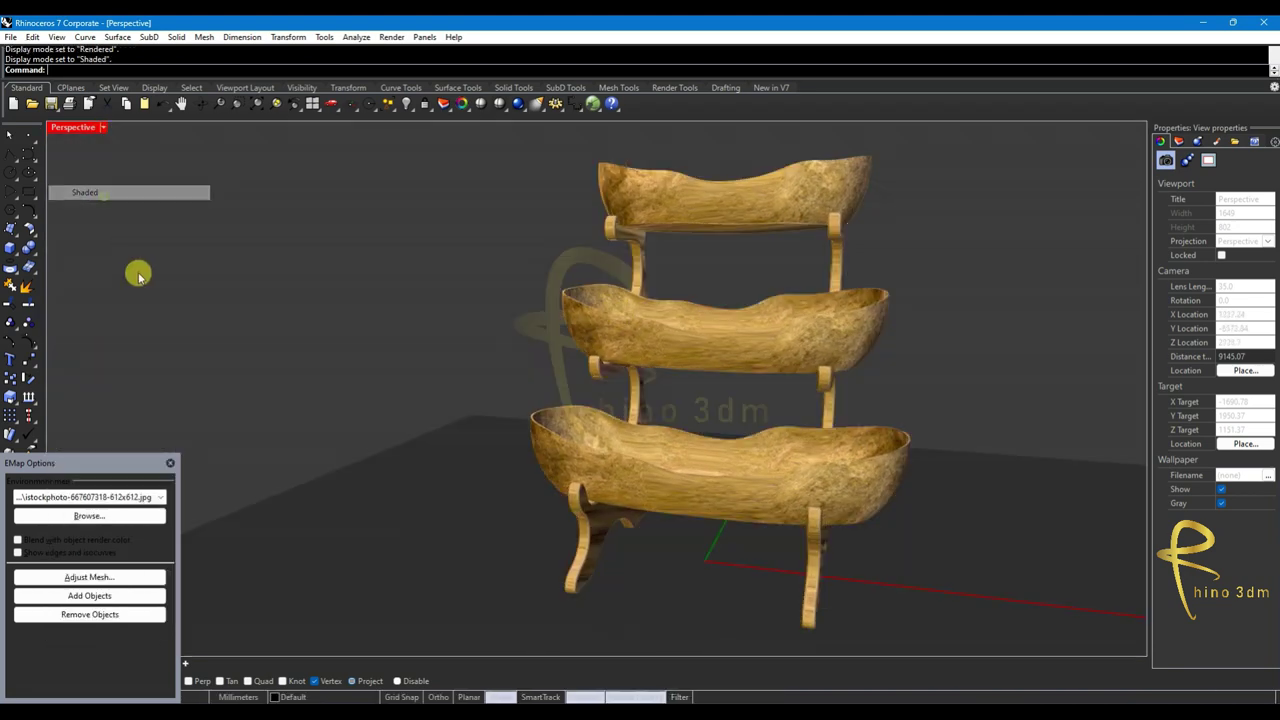
{"action": "left_click", "coordinate": [170, 463]}
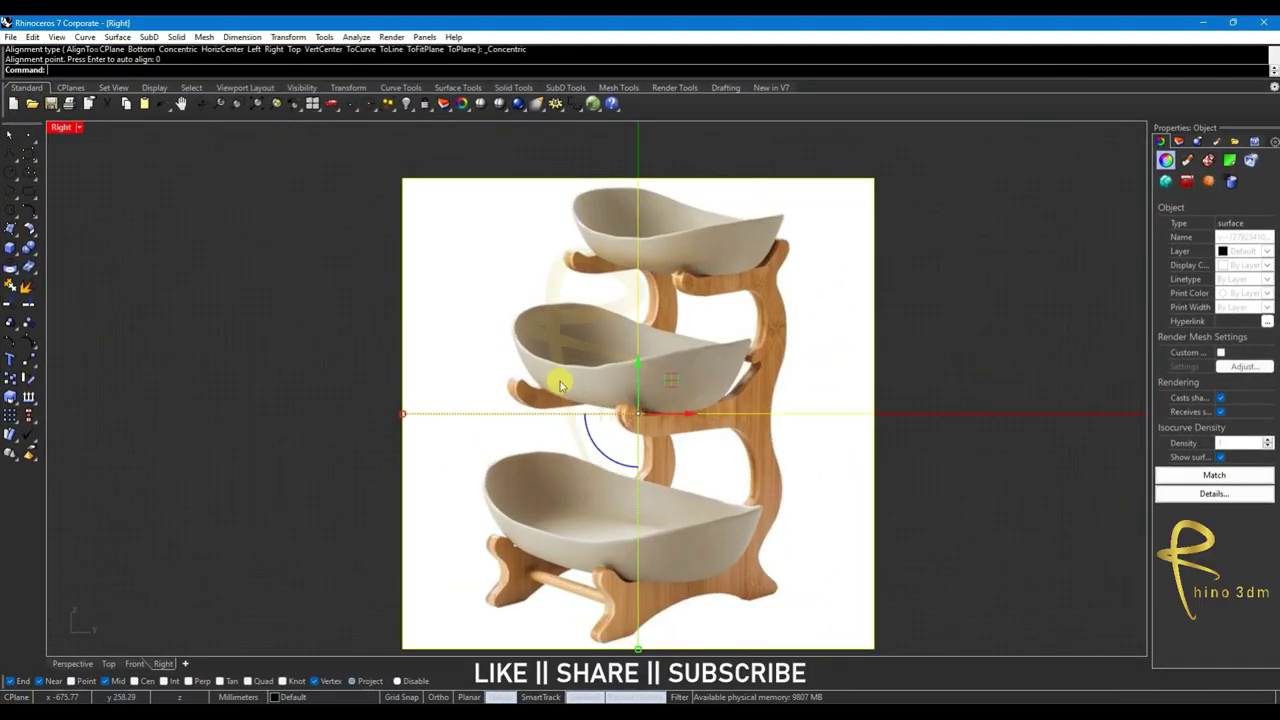
Move the reference photo left in the Right view, away from the origin
{"action": "right_click_drag", "start_coordinate": [752, 383], "coordinate": [736, 342]}
{"action": "left_click", "coordinate": [691, 372]}
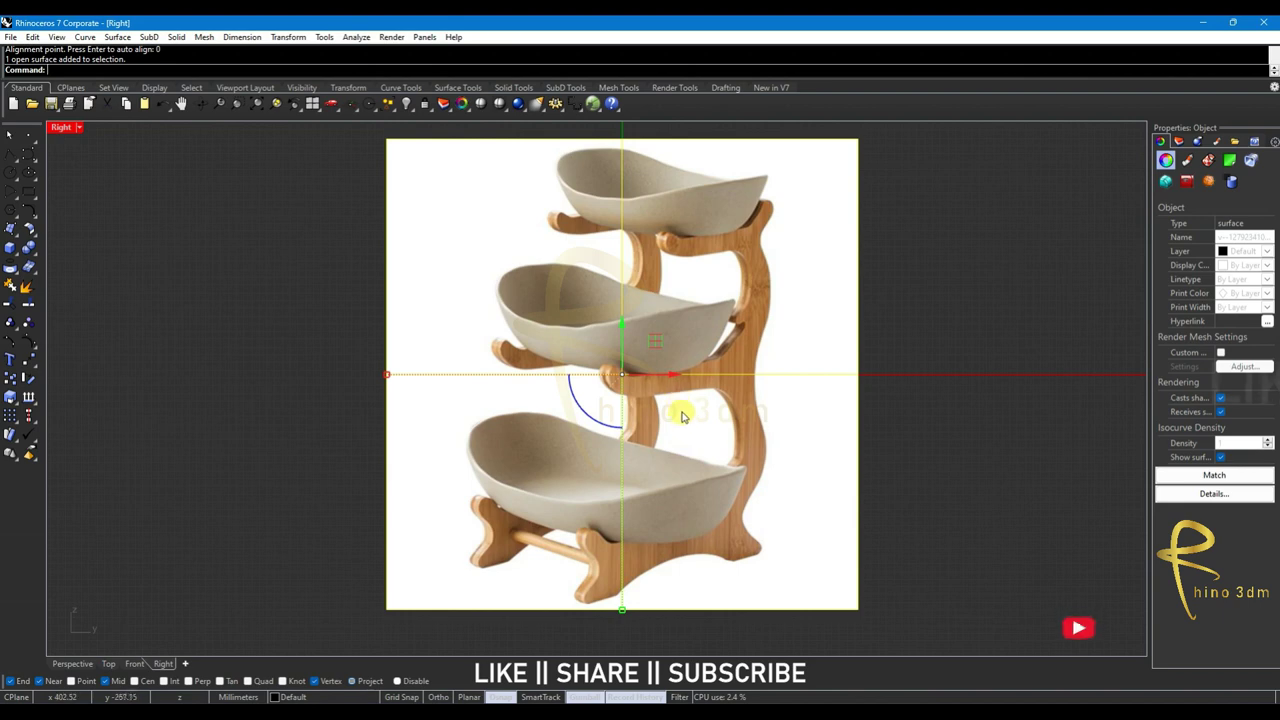
{"action": "left_click_drag", "start_coordinate": [668, 375], "coordinate": [265, 388]}
{"action": "left_click", "coordinate": [630, 367]}
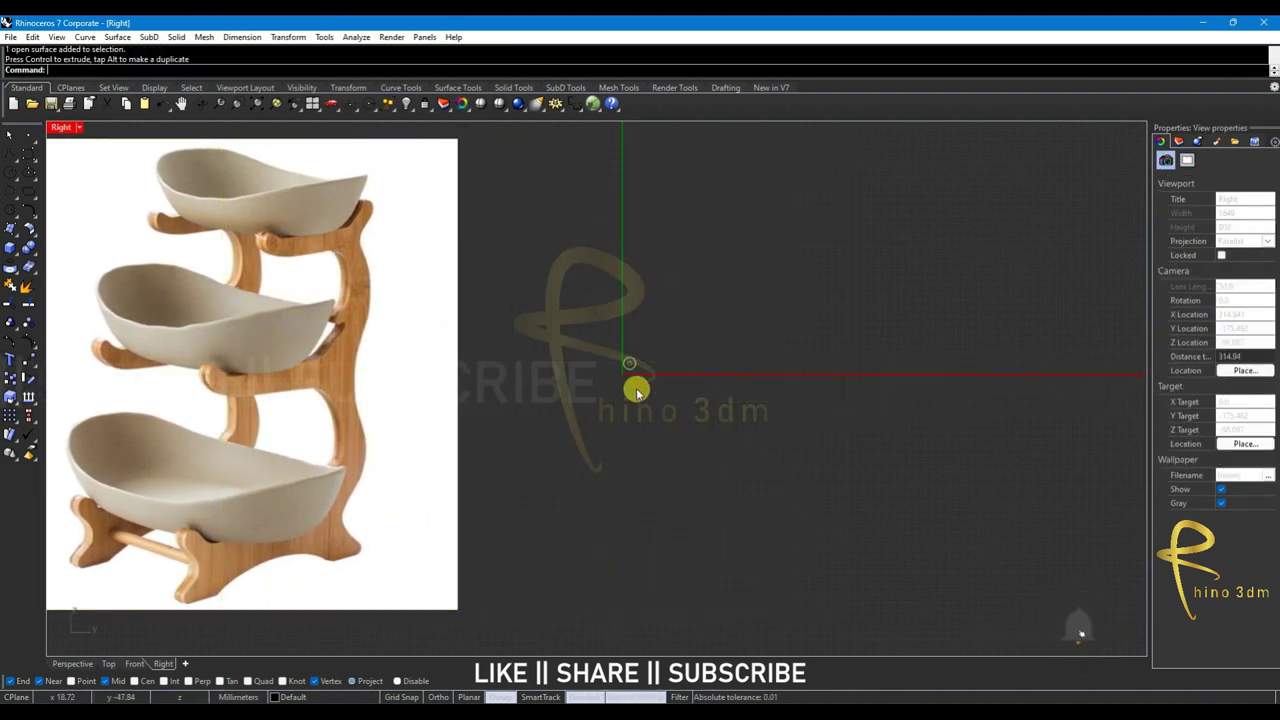
{"action": "right_click_drag", "start_coordinate": [623, 374], "coordinate": [643, 414]}
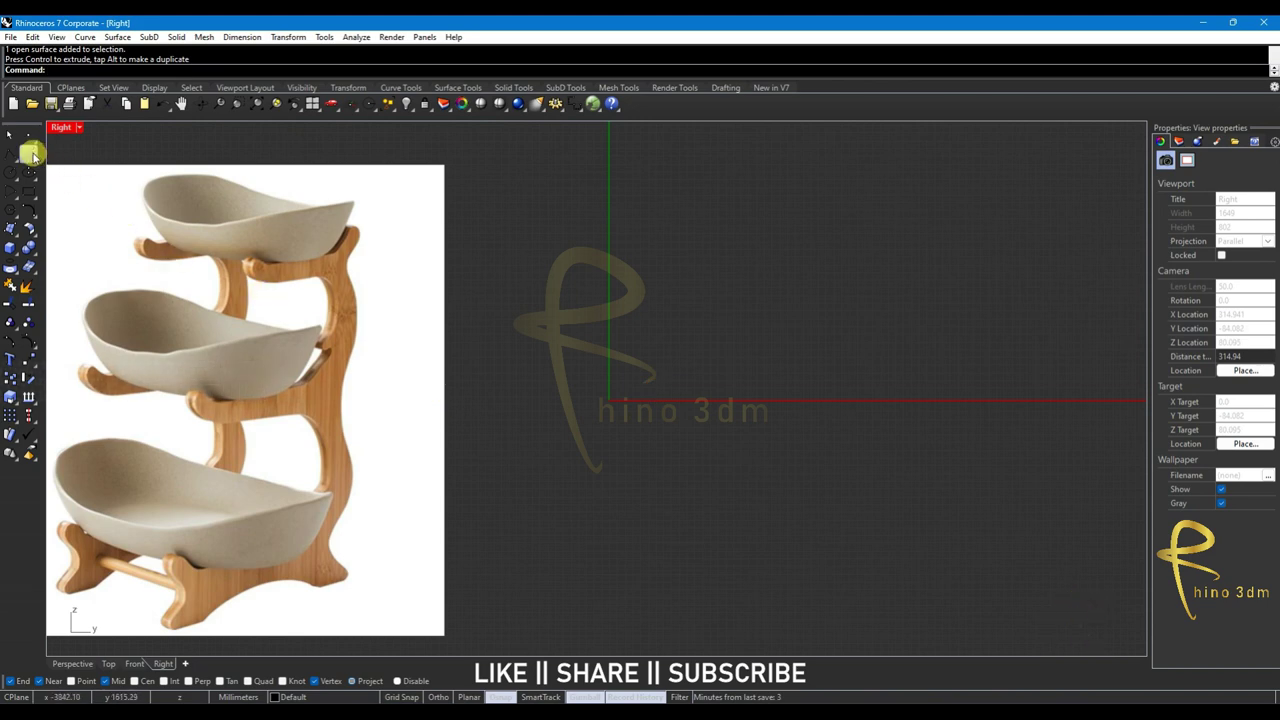
Start a control-point curve in the Right view with a flat top rising to a hooked tip
{"action": "left_click", "coordinate": [31, 152]}
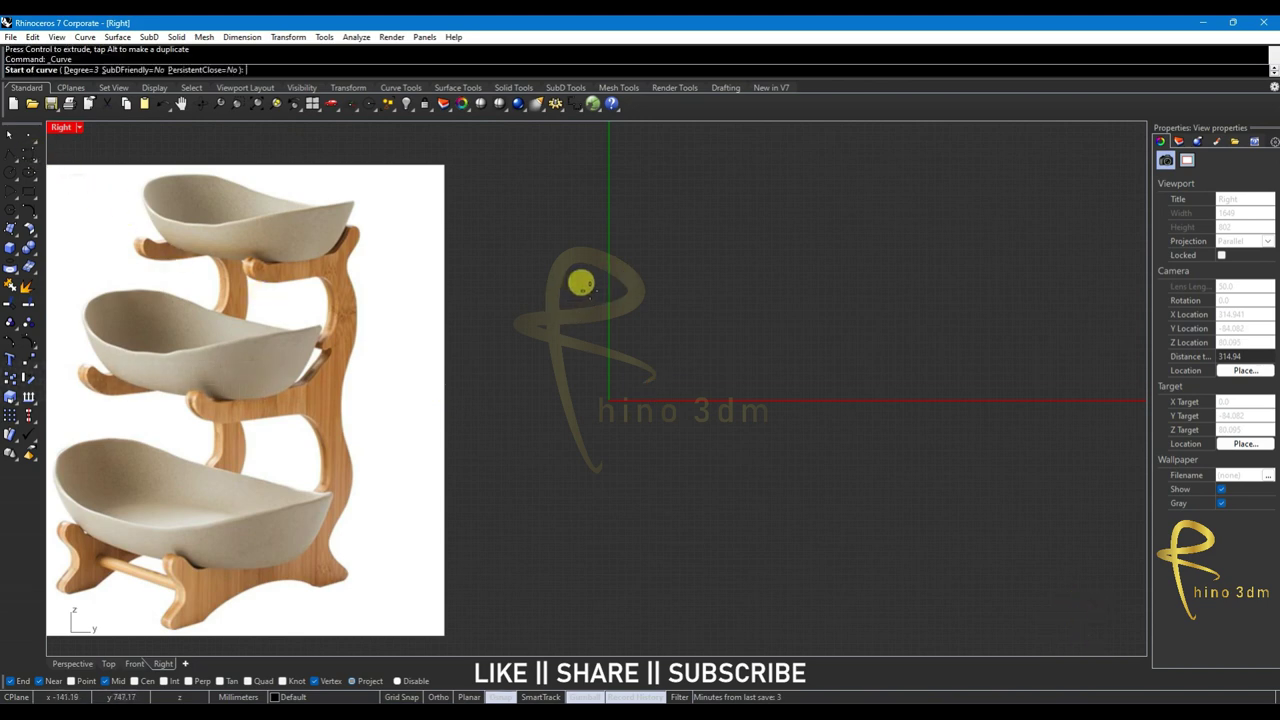
{"action": "left_click", "coordinate": [624, 281]}
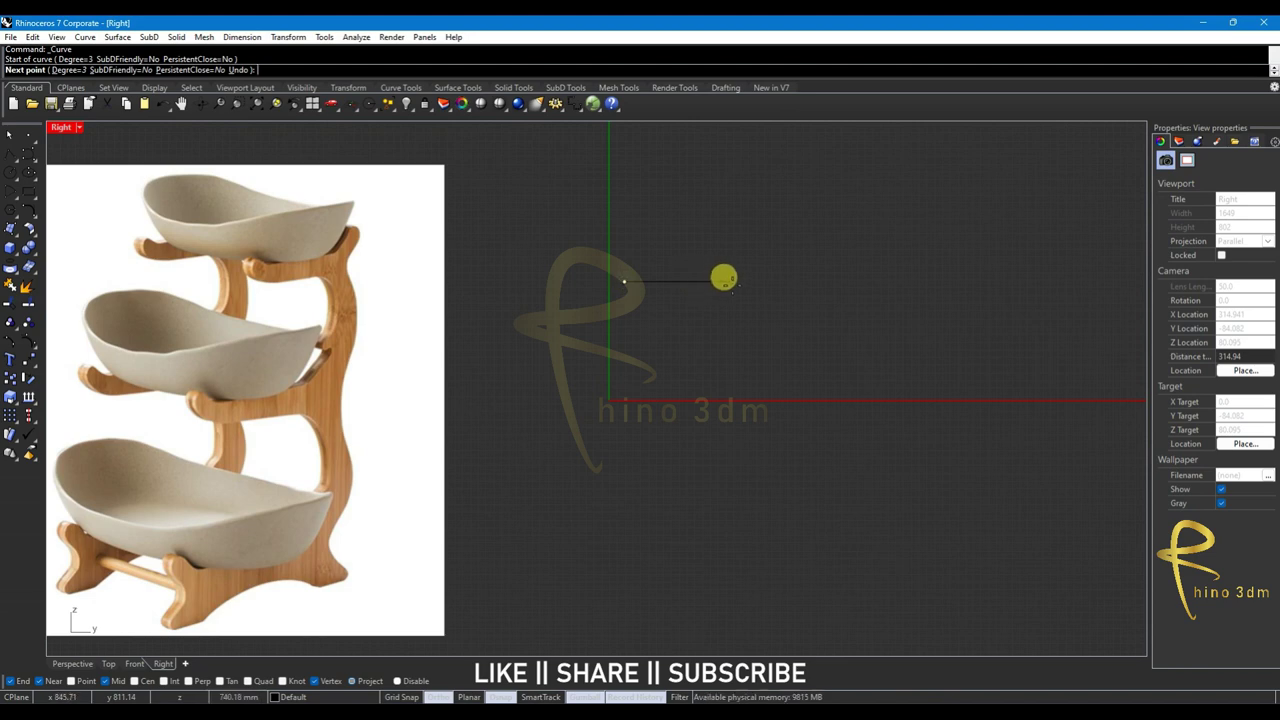
{"action": "key", "text": "F8"}
{"action": "left_click", "coordinate": [728, 281]}
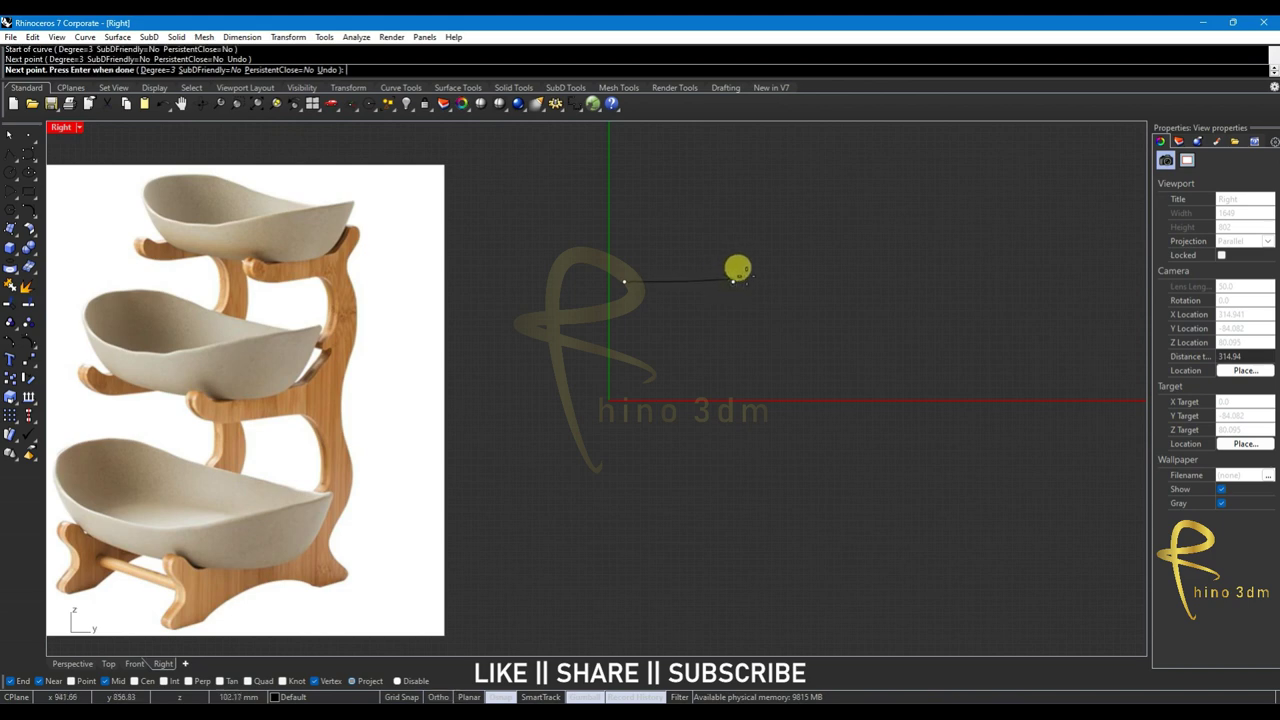
{"action": "left_click", "coordinate": [734, 280]}
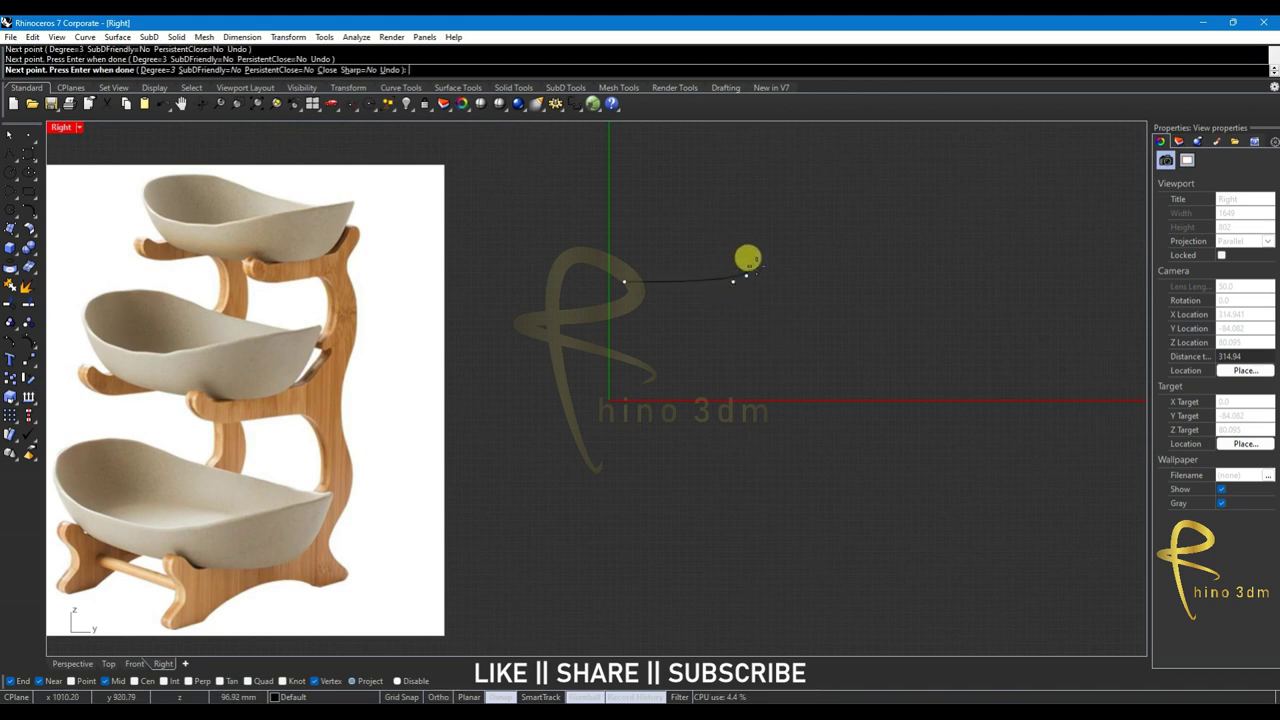
{"action": "left_click", "coordinate": [746, 275]}
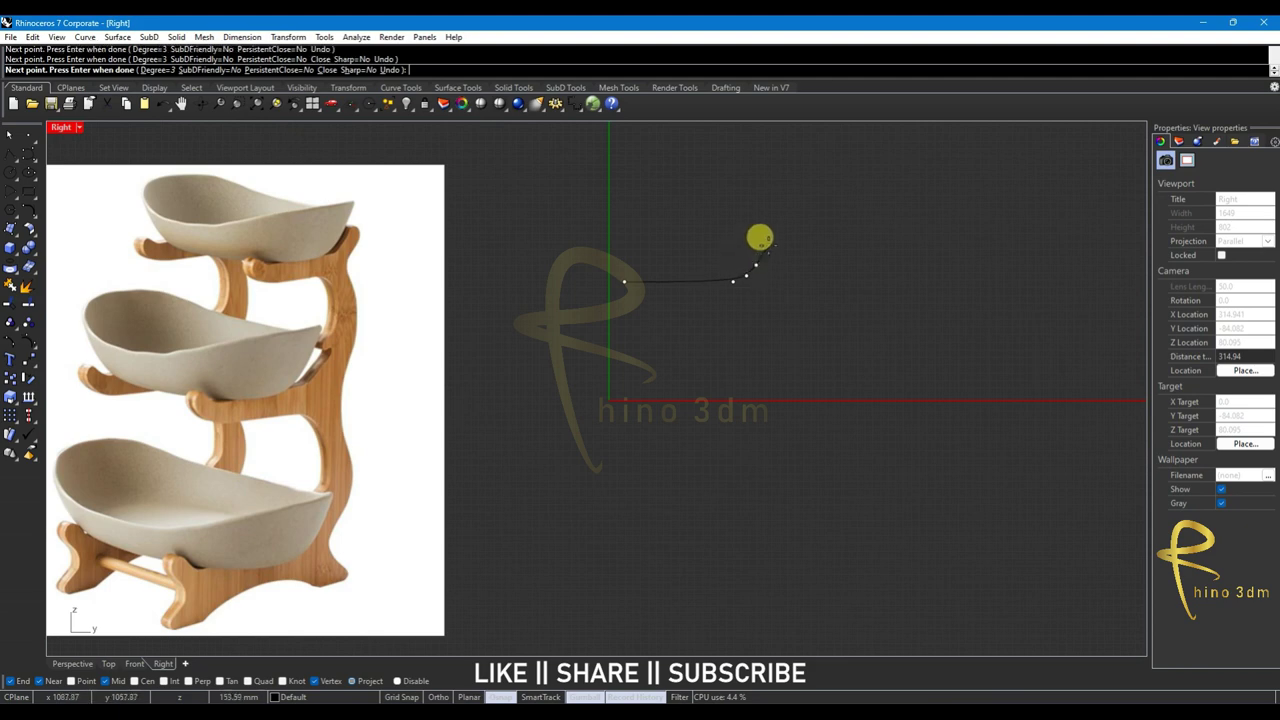
{"action": "left_click", "coordinate": [768, 245]}
{"action": "left_click", "coordinate": [790, 243]}
{"action": "left_click", "coordinate": [792, 257]}
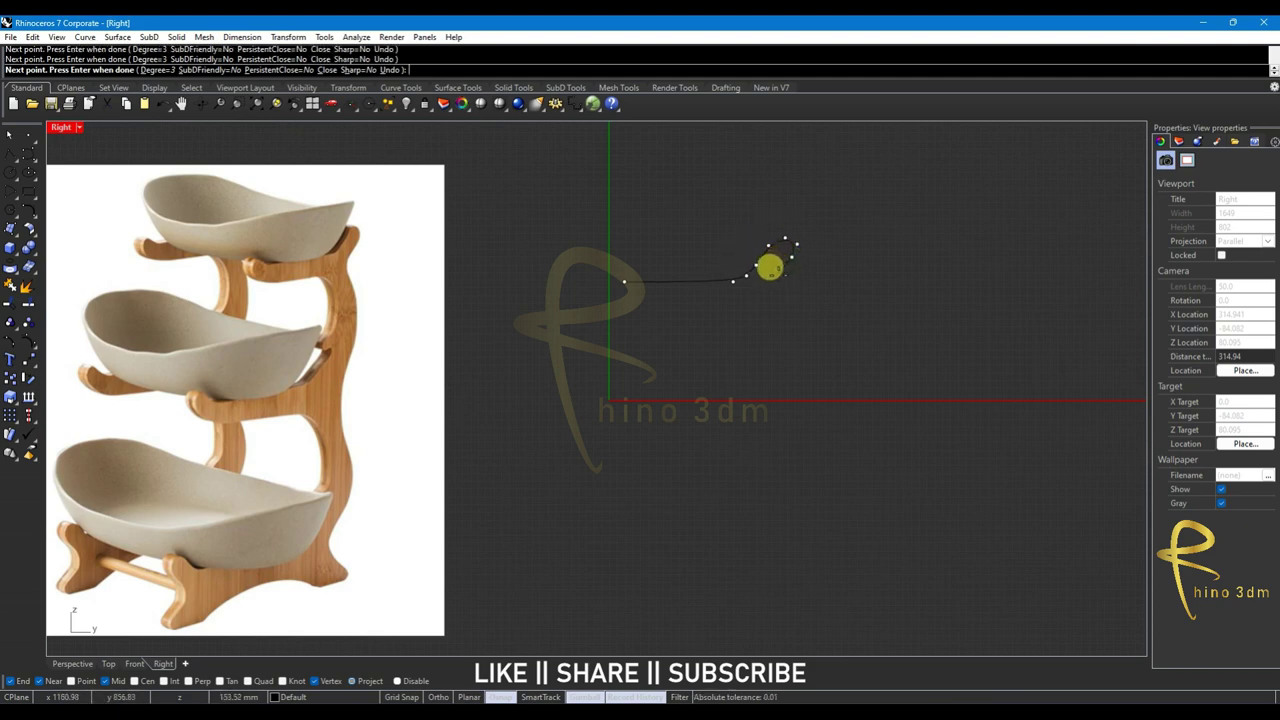
{"action": "left_click", "coordinate": [776, 275]}
{"action": "left_click", "coordinate": [764, 285]}
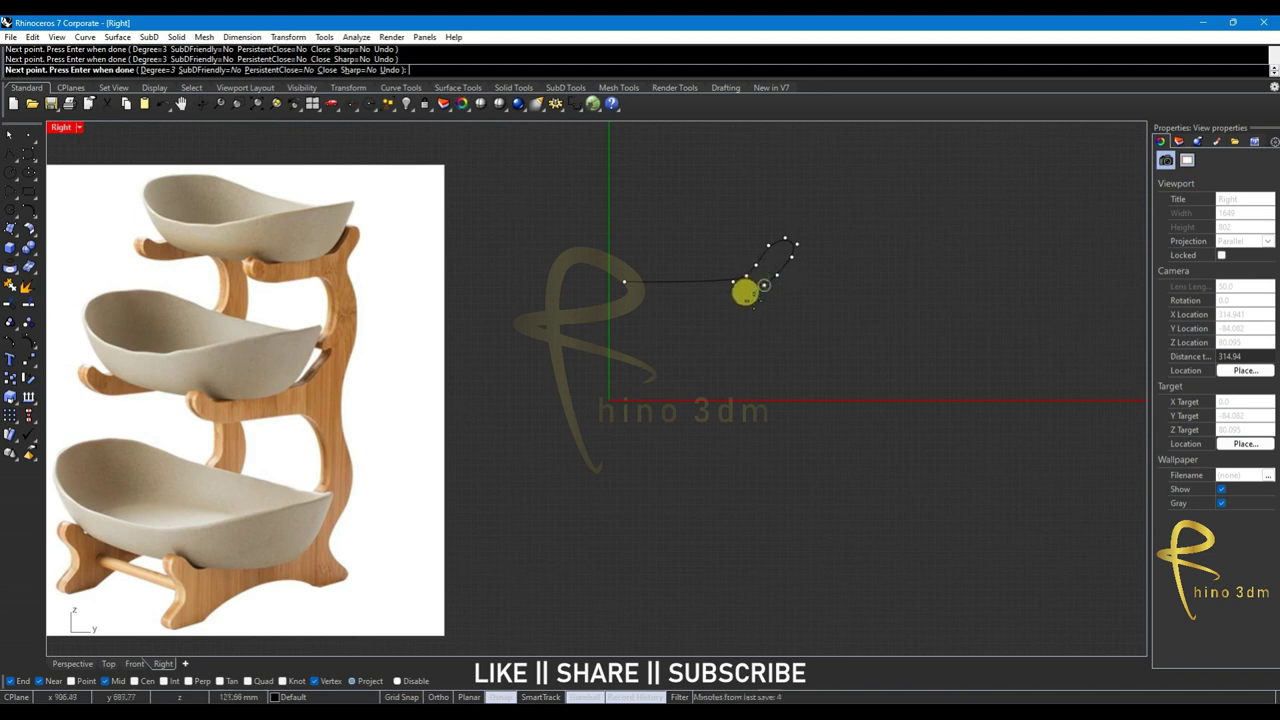
Continue the curve down in outward-bulging waves to the base point and finish it
{"action": "left_click", "coordinate": [754, 323]}
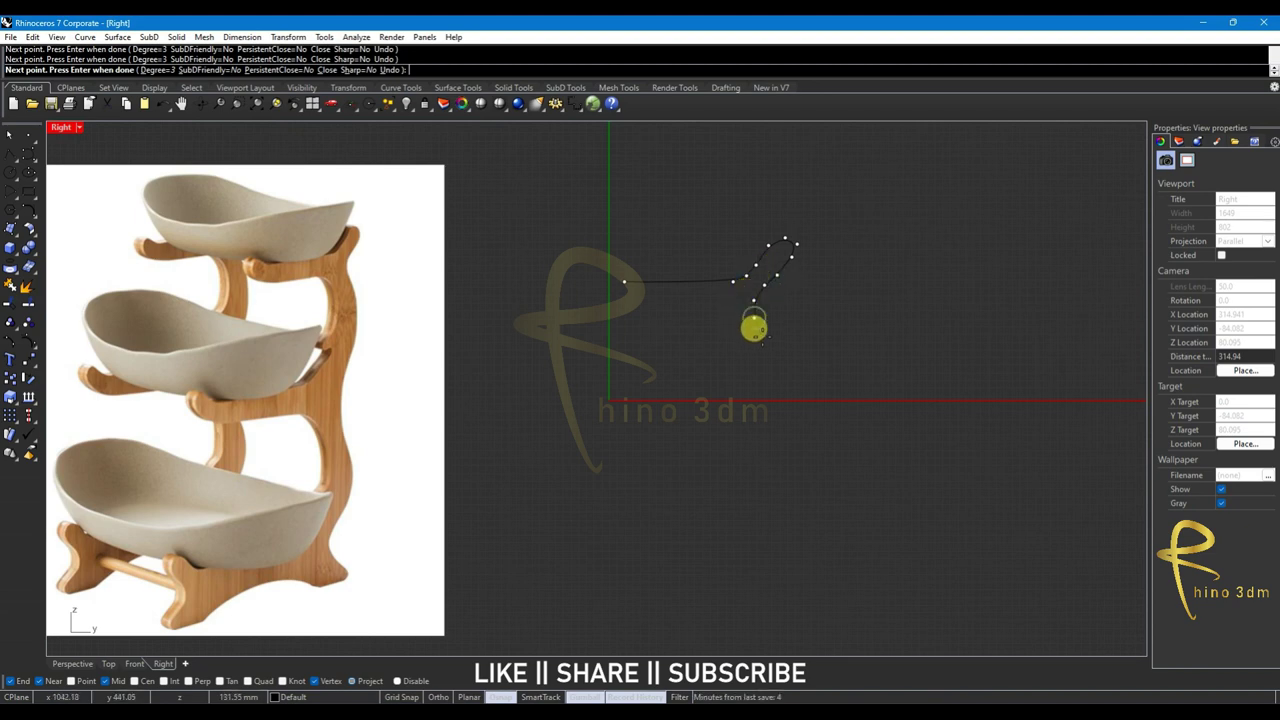
{"action": "left_click", "coordinate": [767, 333]}
{"action": "left_click", "coordinate": [779, 359]}
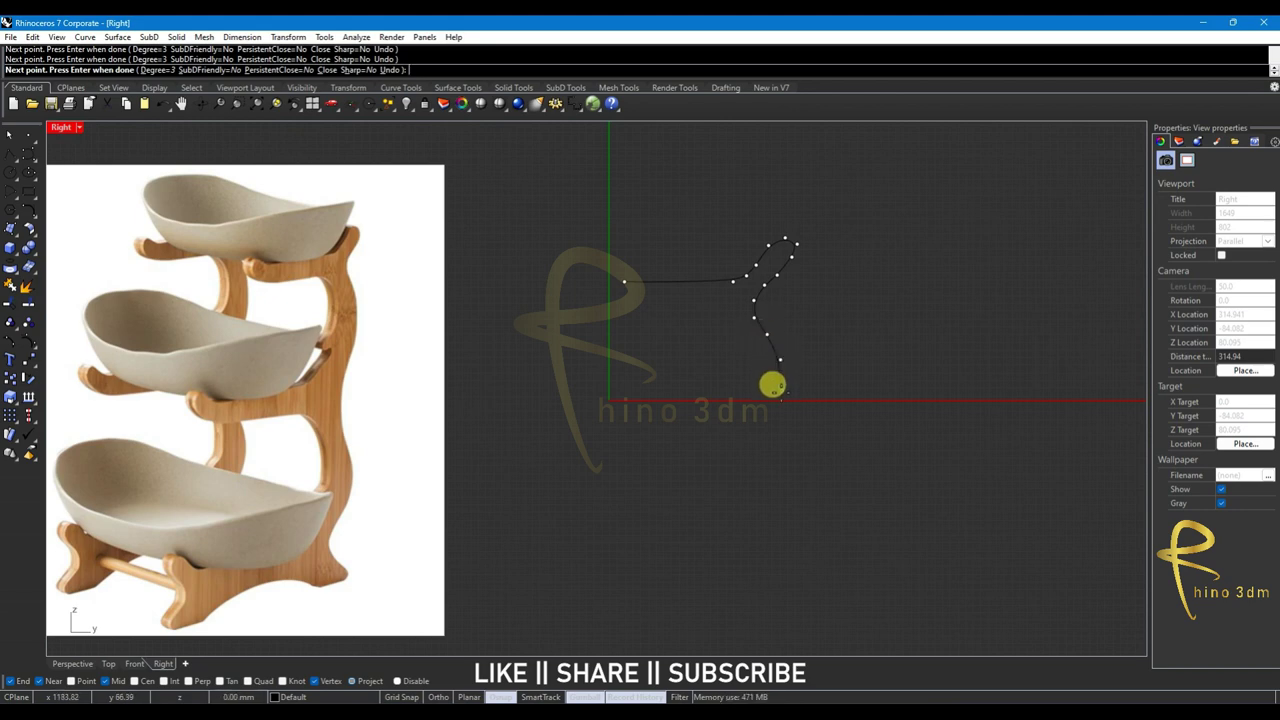
{"action": "left_click", "coordinate": [781, 390]}
{"action": "left_click", "coordinate": [774, 413]}
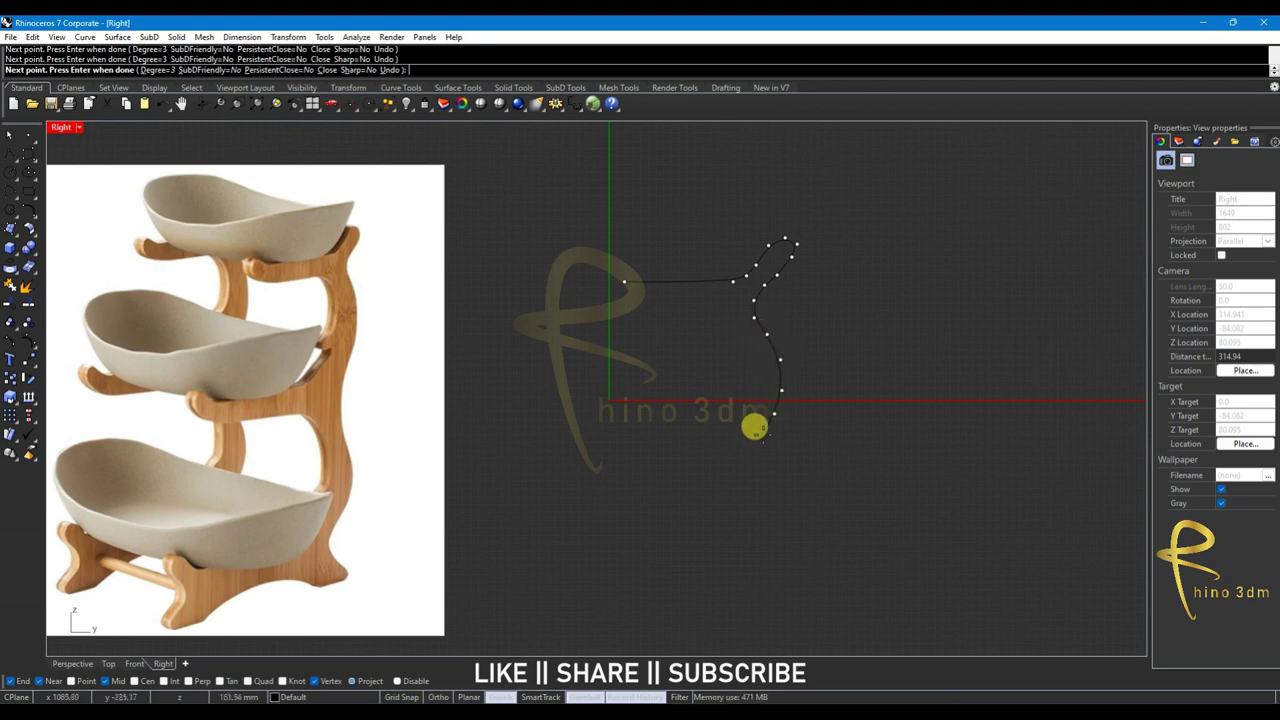
{"action": "left_click", "coordinate": [763, 436]}
{"action": "left_click", "coordinate": [753, 455]}
{"action": "left_click", "coordinate": [751, 480]}
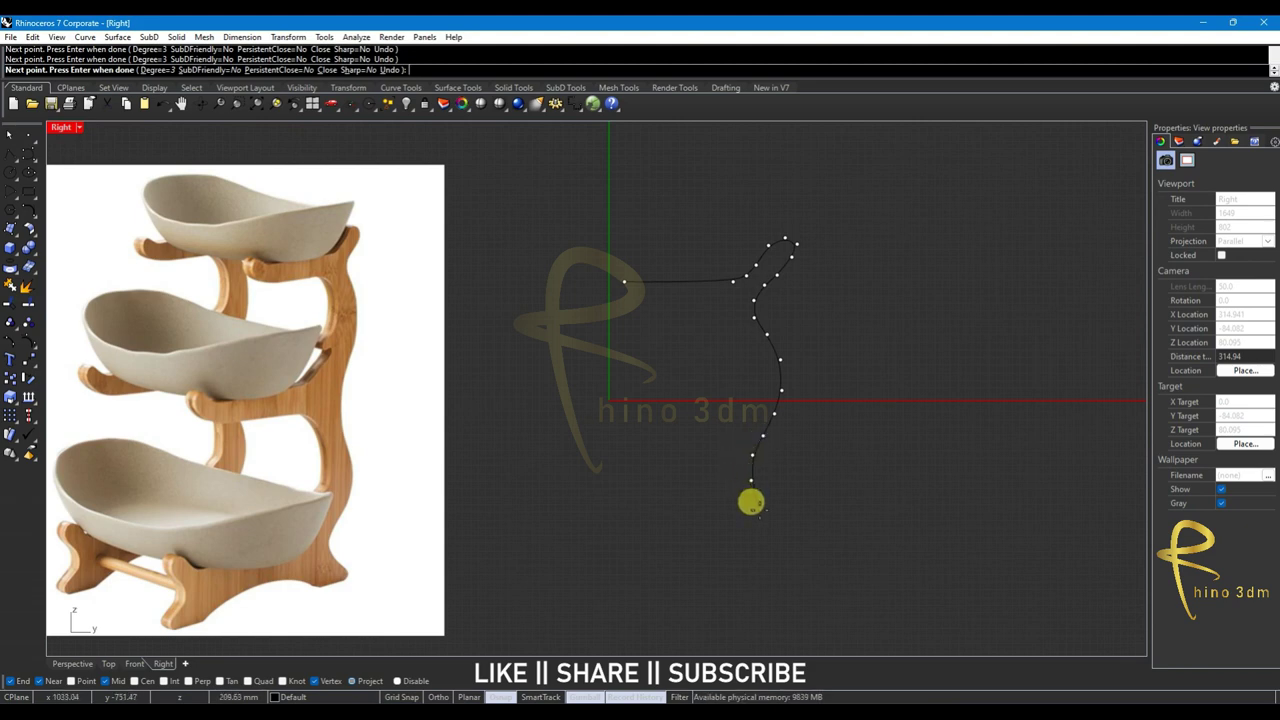
{"action": "left_click", "coordinate": [780, 536]}
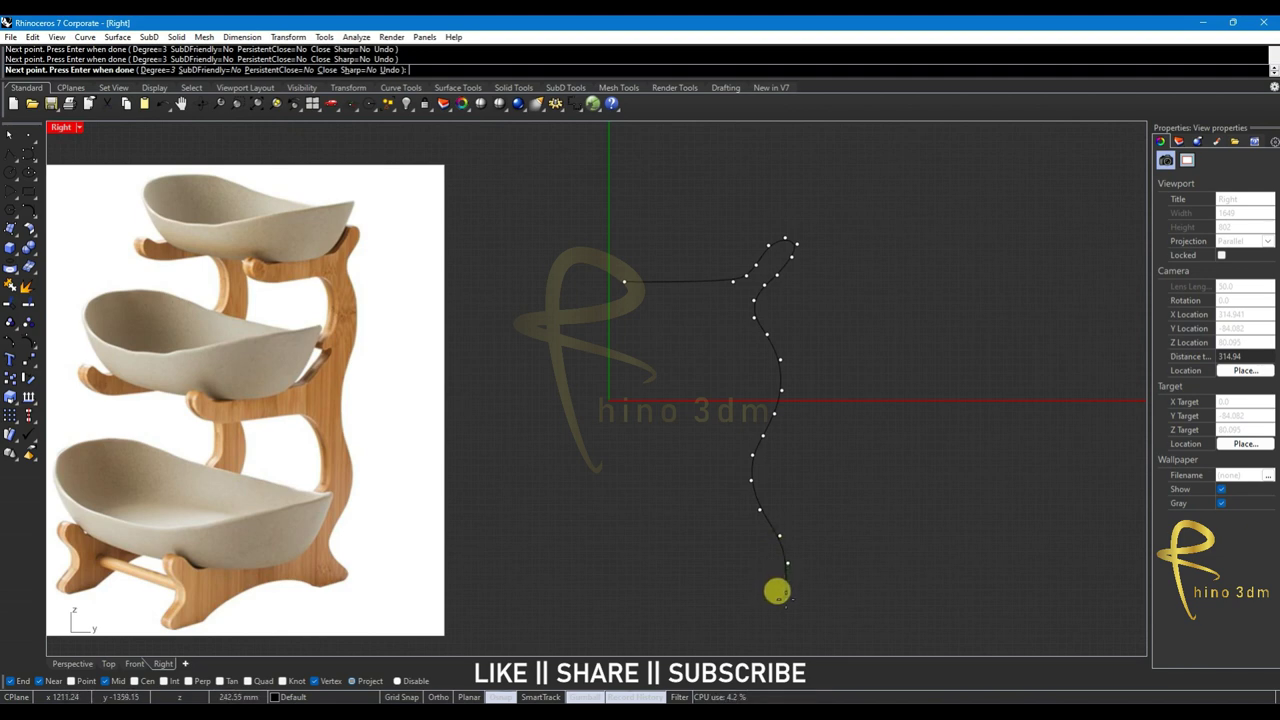
{"action": "left_click", "coordinate": [784, 600]}
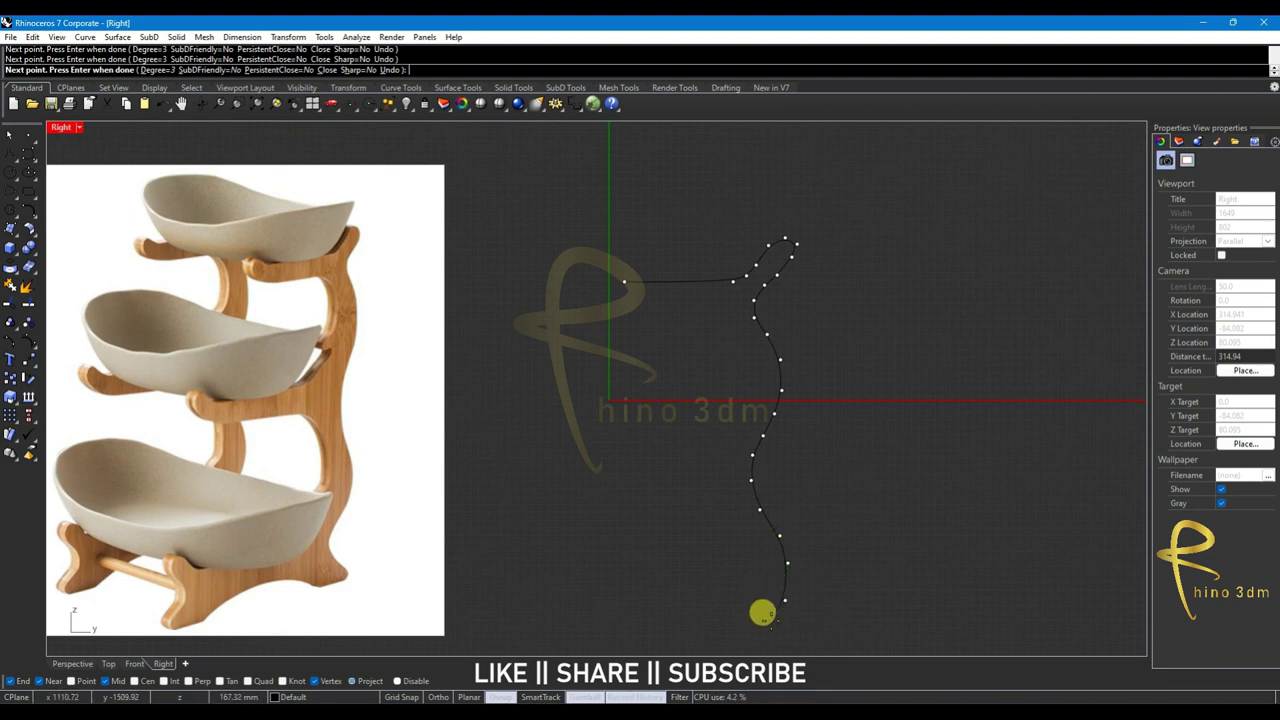
{"action": "right_click_drag", "start_coordinate": [771, 617], "coordinate": [777, 457]}
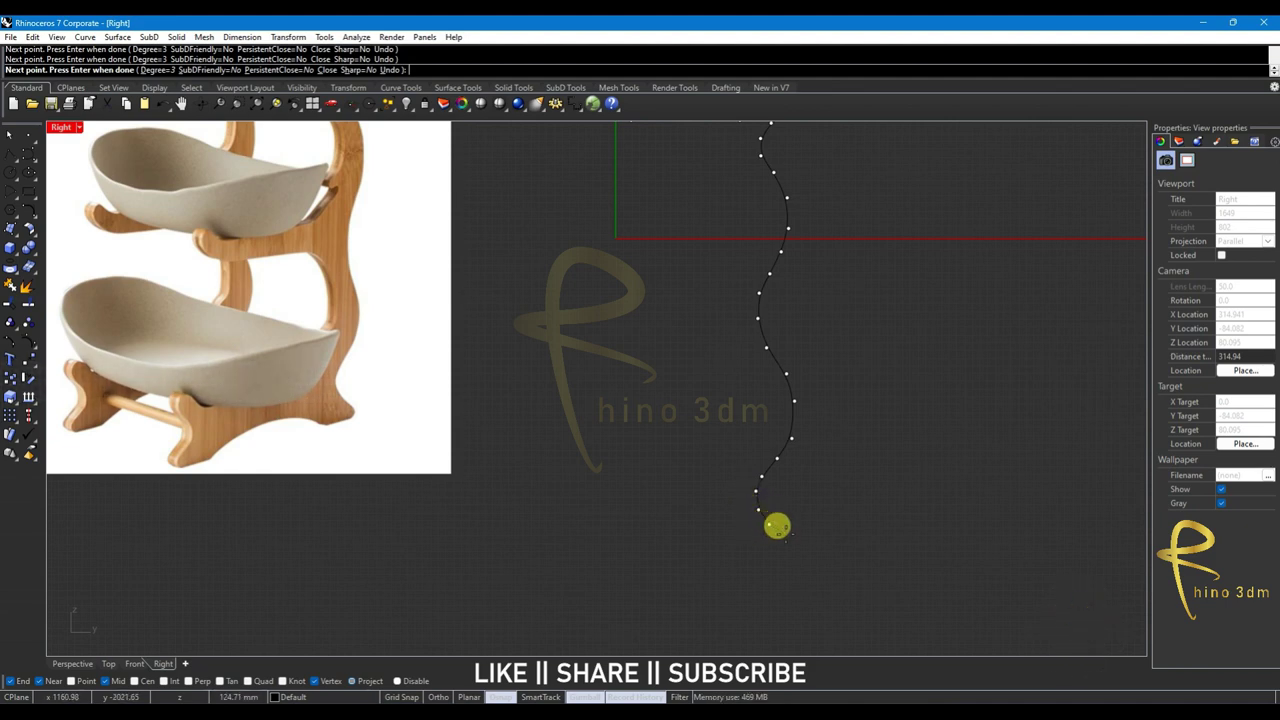
{"action": "key", "text": "F8"}
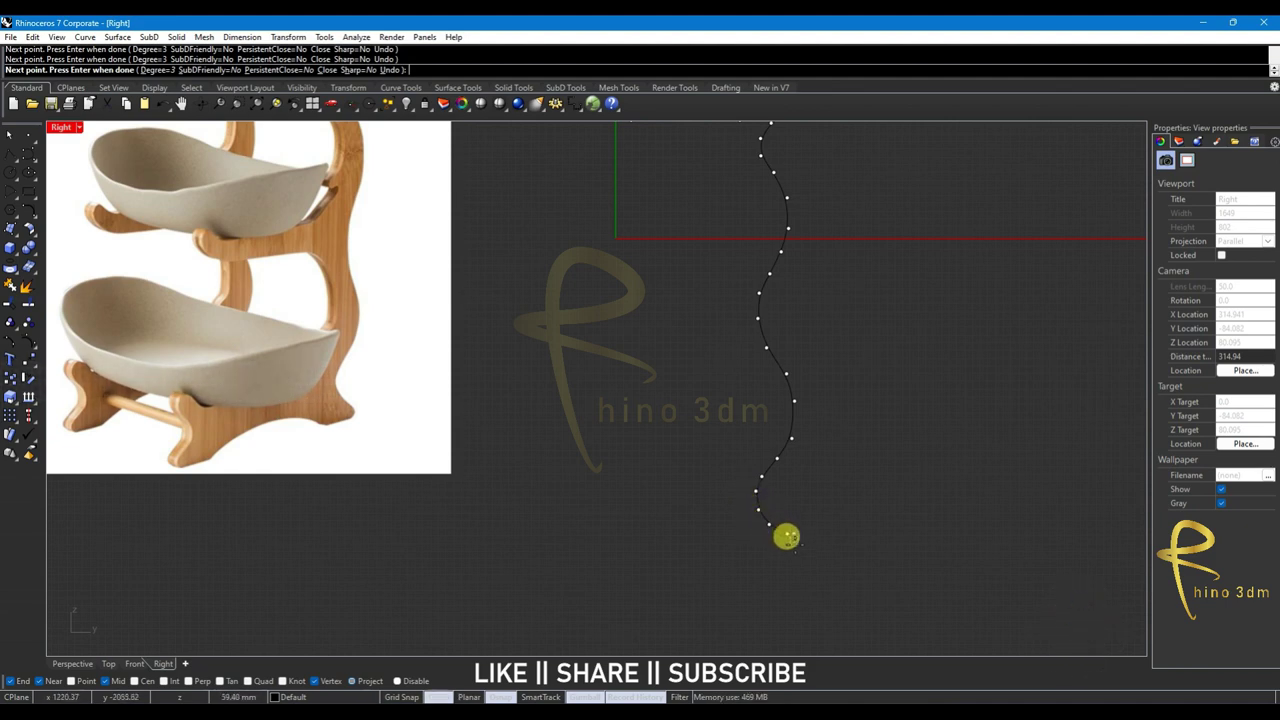
{"action": "left_click", "coordinate": [787, 536]}
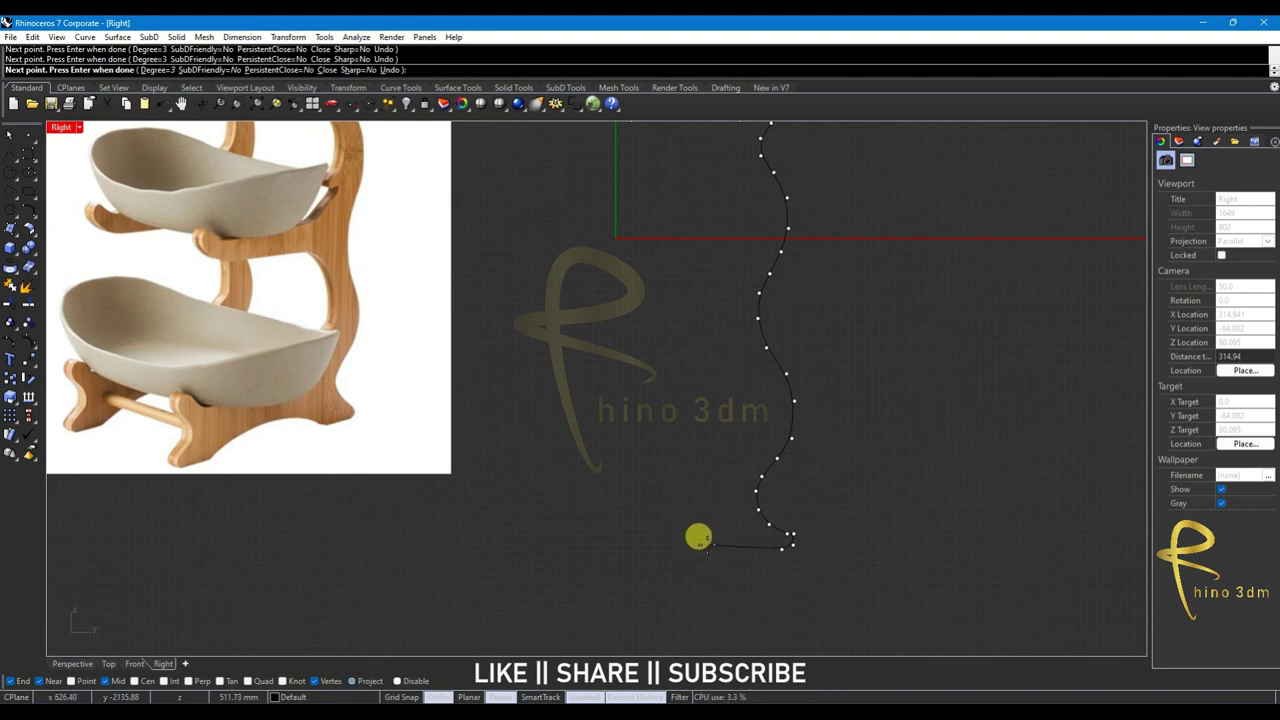
{"action": "key", "text": "Return"}
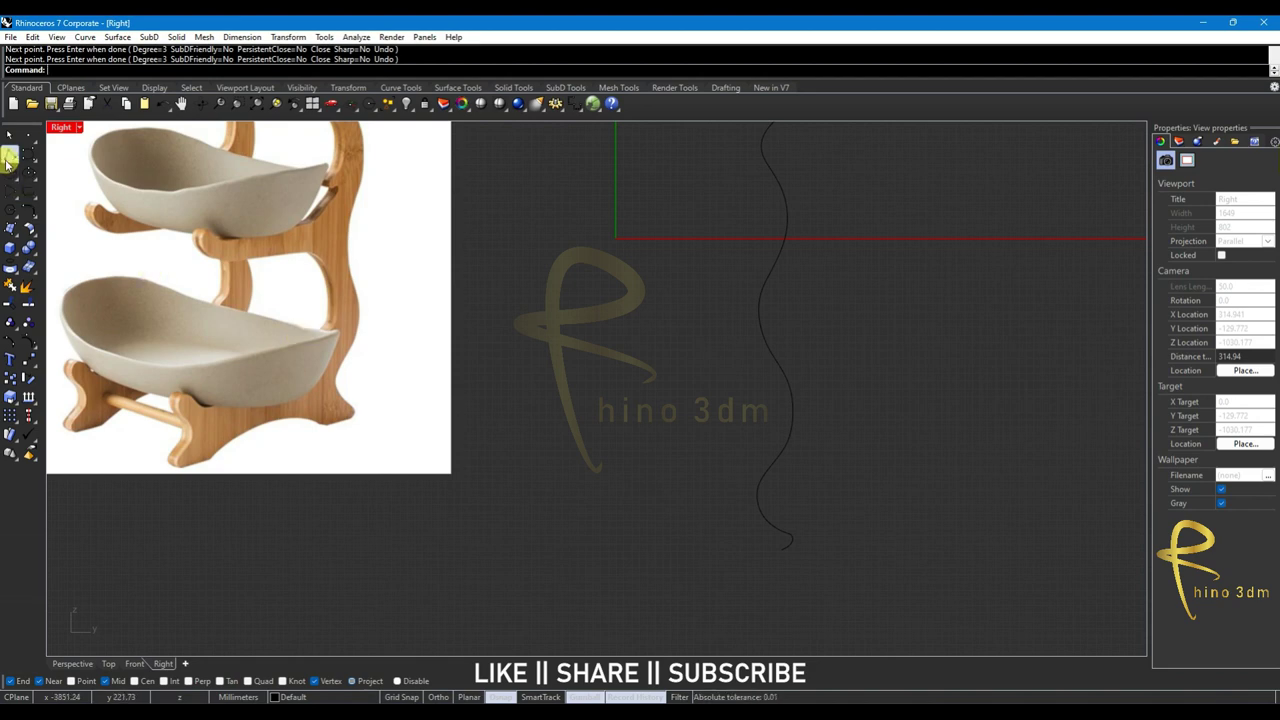
Draw a short horizontal base line going left from the curve's lower end
{"action": "left_click", "coordinate": [8, 158]}
{"action": "left_click", "coordinate": [775, 545]}
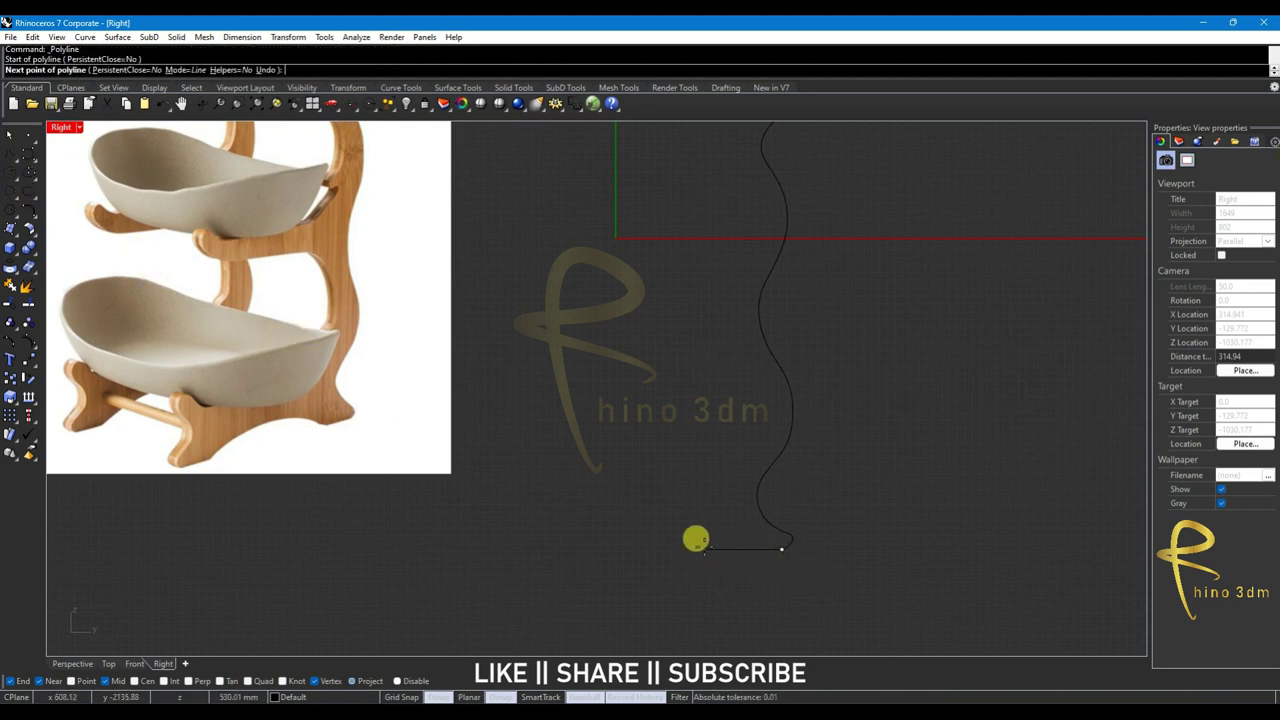
{"action": "left_click", "coordinate": [700, 547]}
{"action": "right_click", "coordinate": [697, 543]}
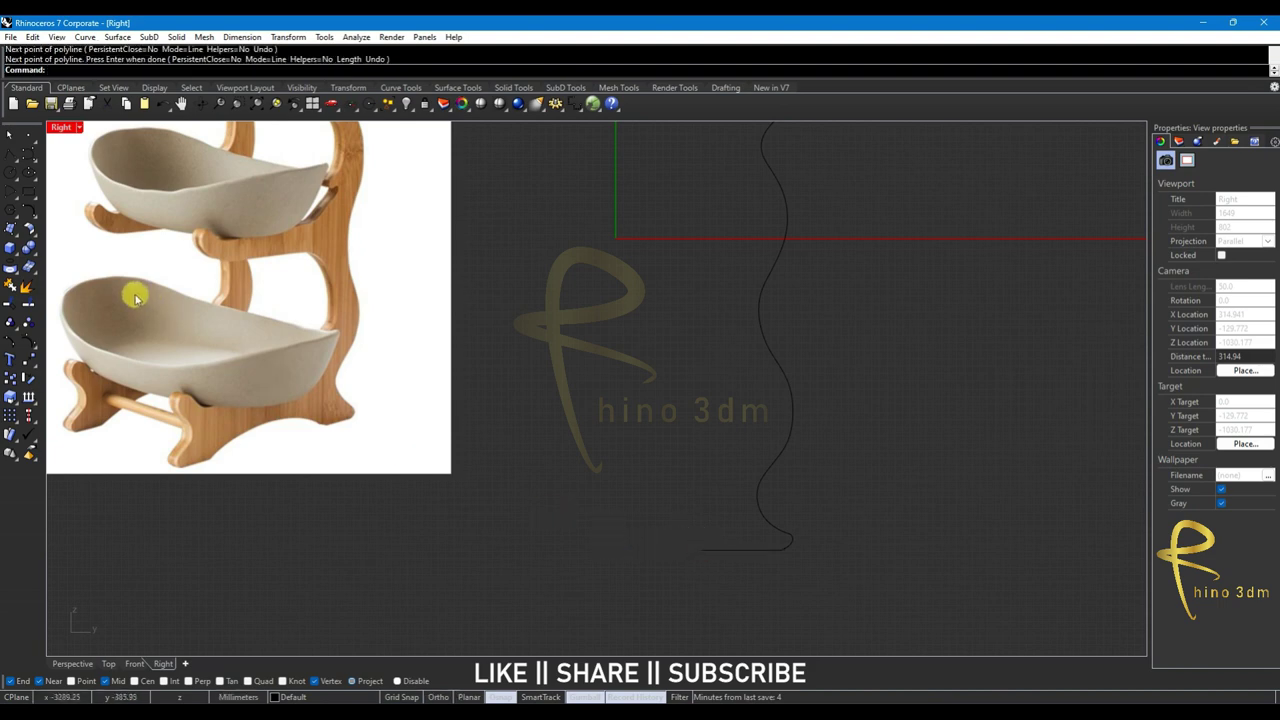
Add an end-point arc from the base line, bulging upward to form the foot
{"action": "left_click", "coordinate": [12, 192]}
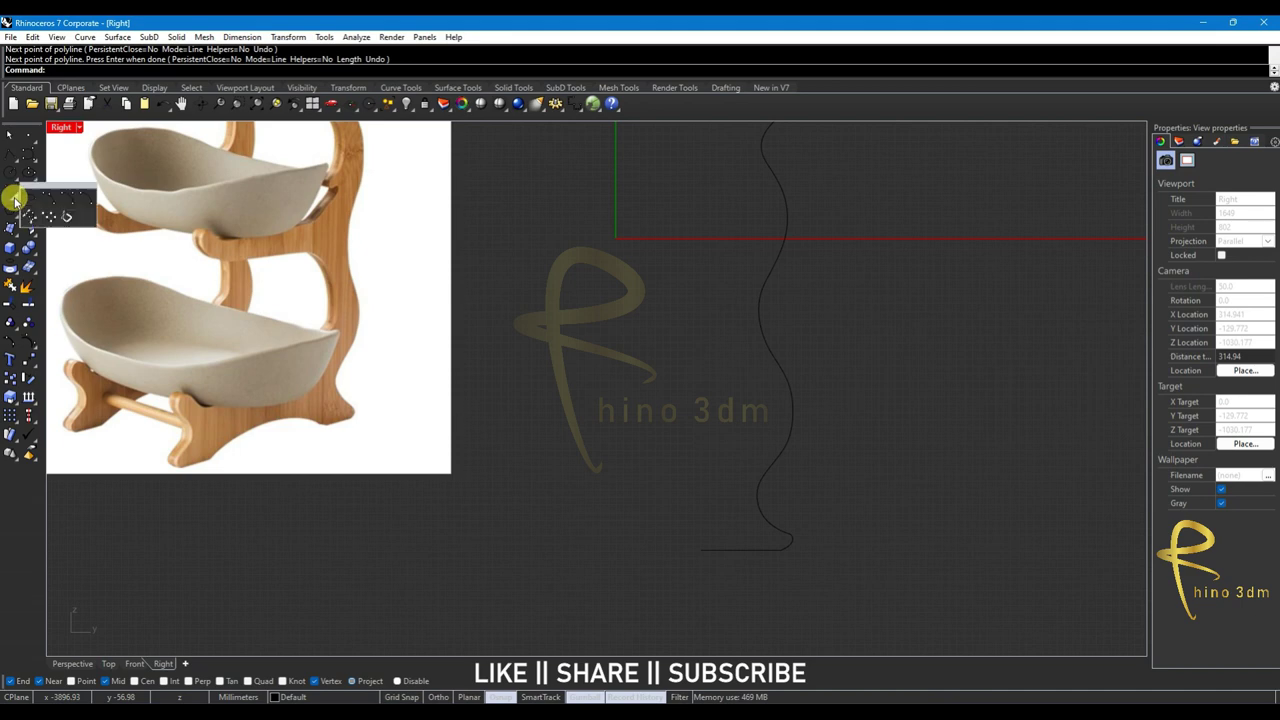
{"action": "left_click", "coordinate": [41, 200]}
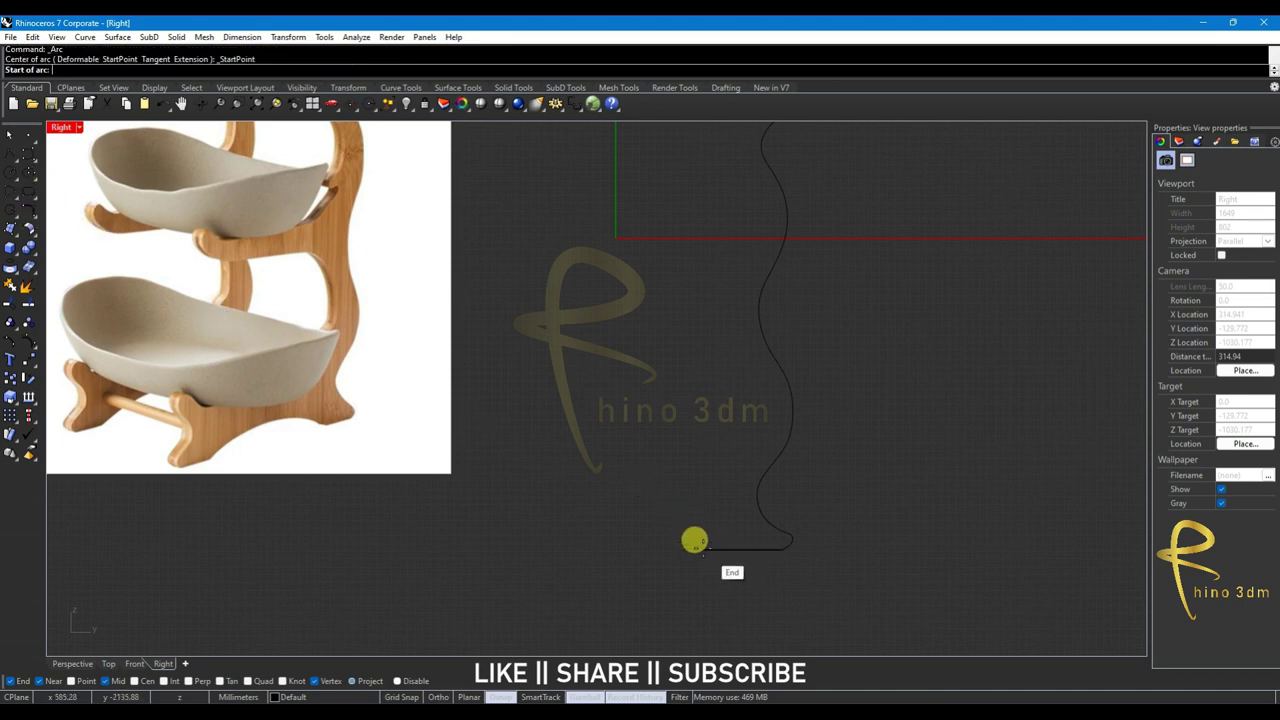
{"action": "left_click", "coordinate": [693, 543]}
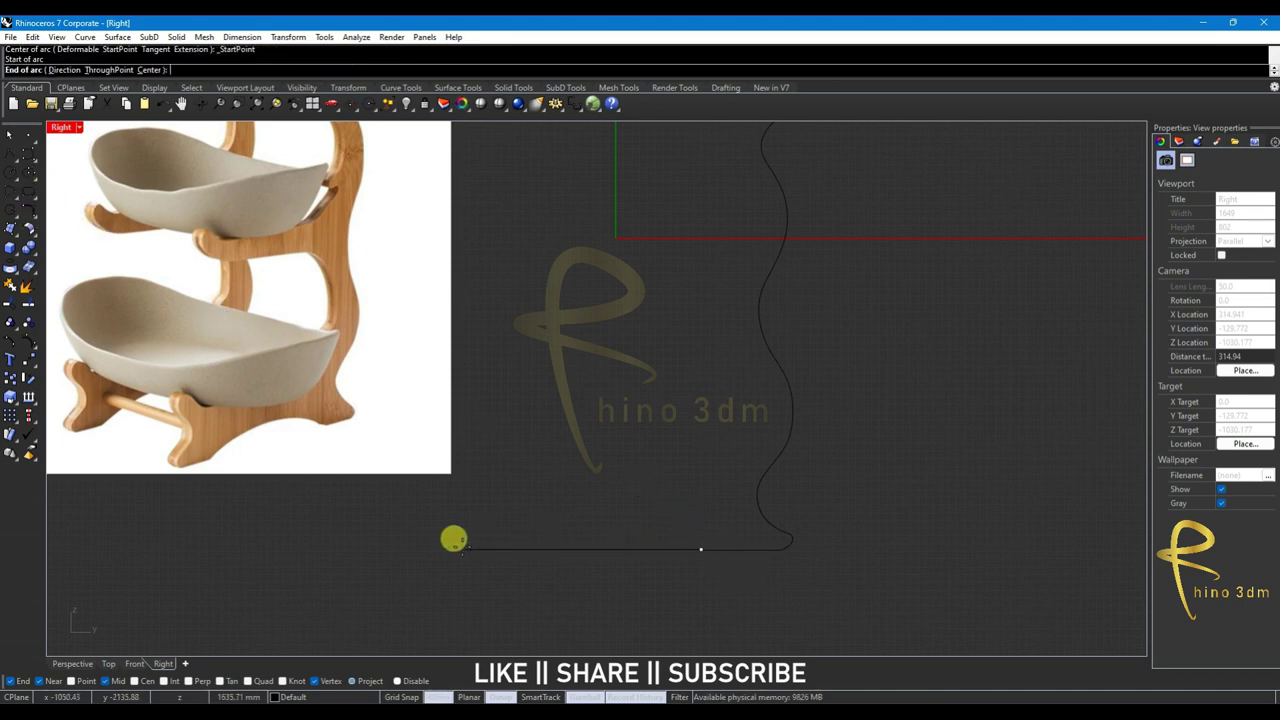
{"action": "left_click", "coordinate": [462, 547]}
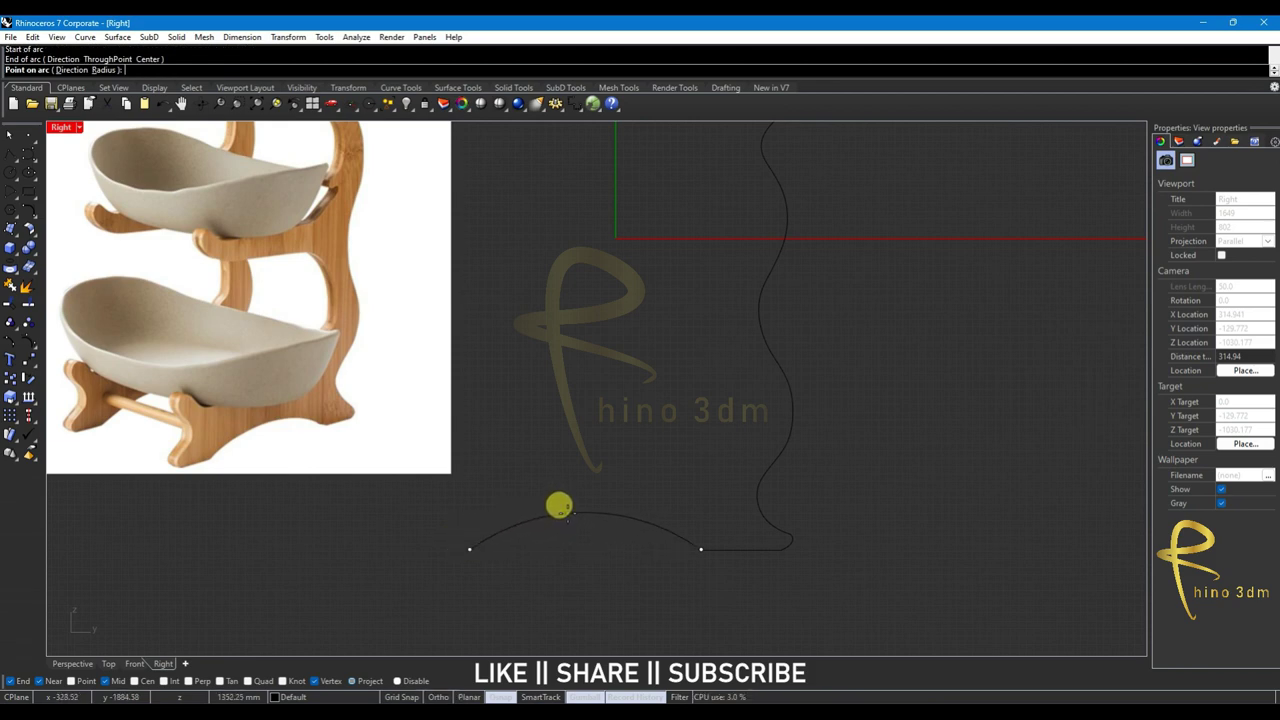
{"action": "left_click", "coordinate": [559, 506]}
{"action": "scroll", "coordinate": [592, 560], "scroll_direction": "down", "scroll_amount": 2}
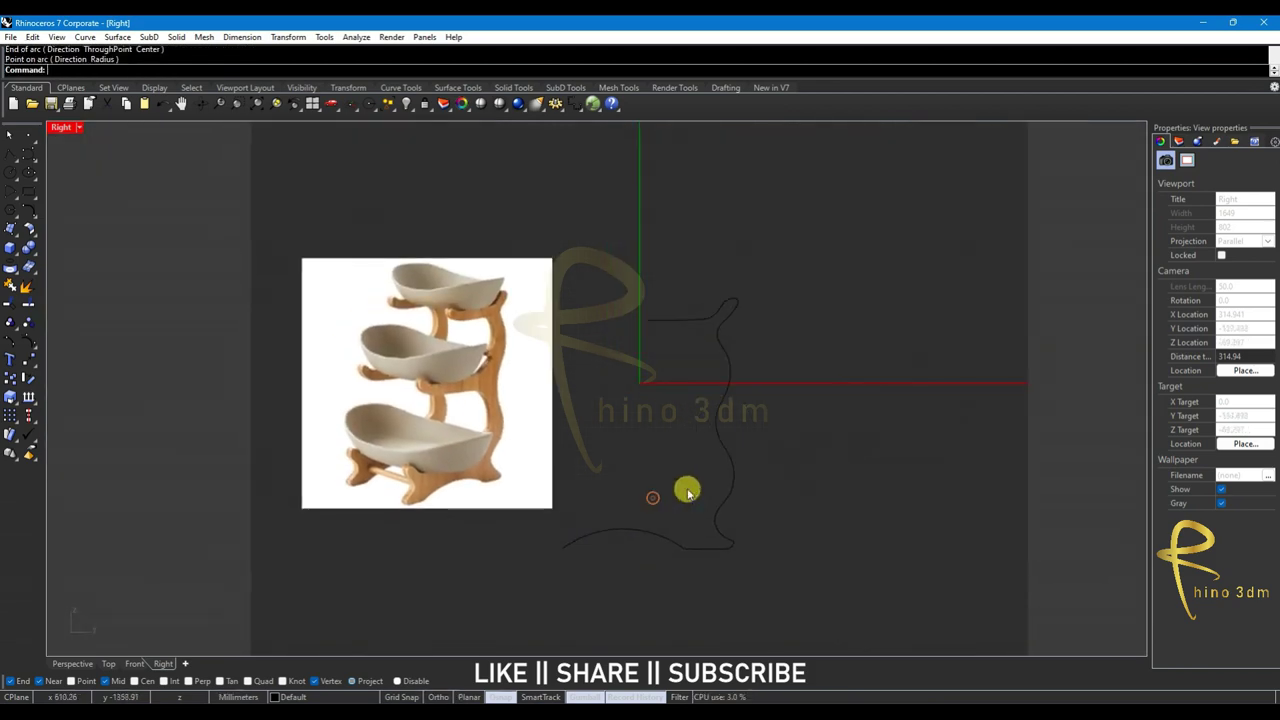
Move the picture further left, then narrow, shift right and stretch up the three profile curves
{"action": "left_click", "coordinate": [535, 461]}
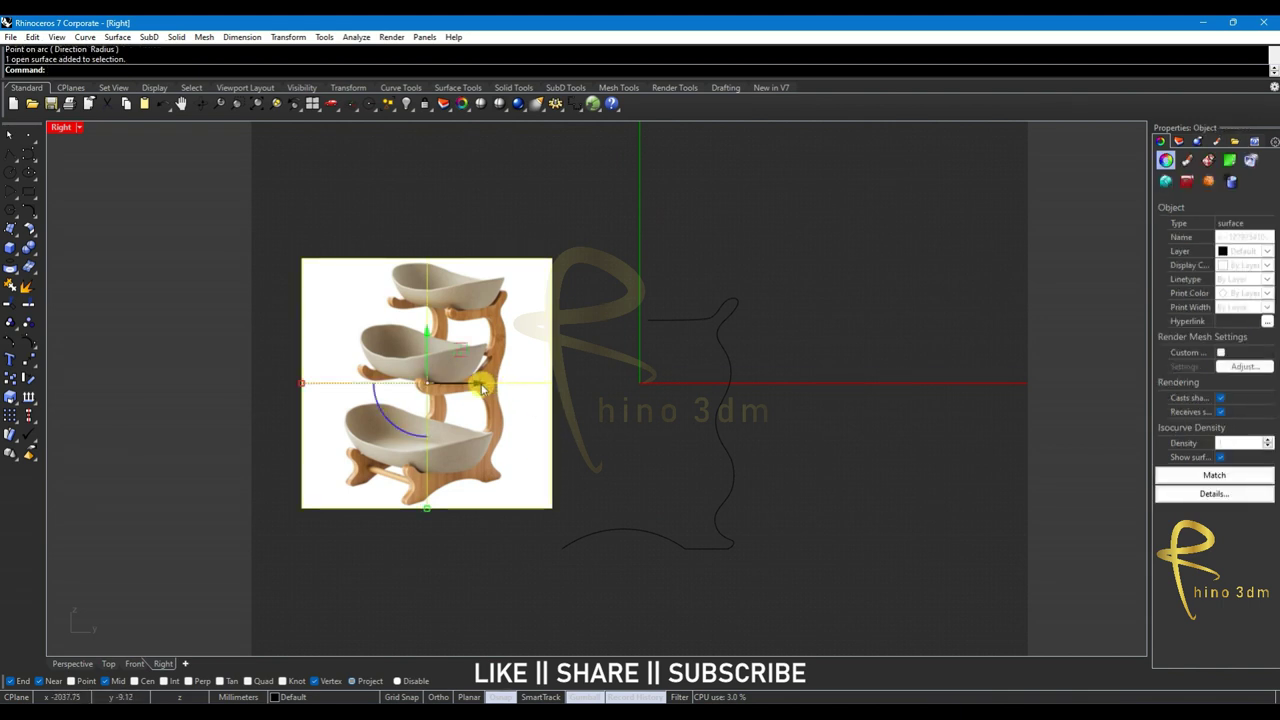
{"action": "left_click_drag", "start_coordinate": [481, 388], "coordinate": [449, 391]}
{"action": "left_click", "coordinate": [668, 541]}
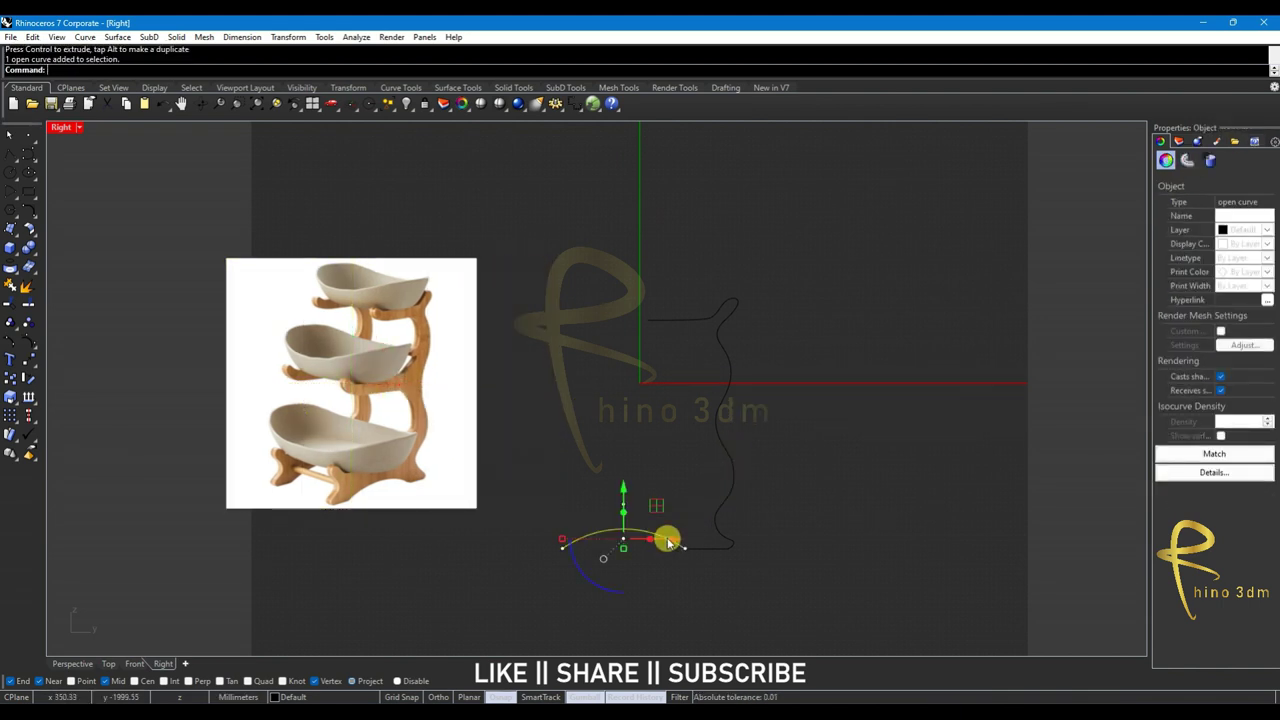
{"action": "left_click_drag", "start_coordinate": [522, 190], "coordinate": [922, 626]}
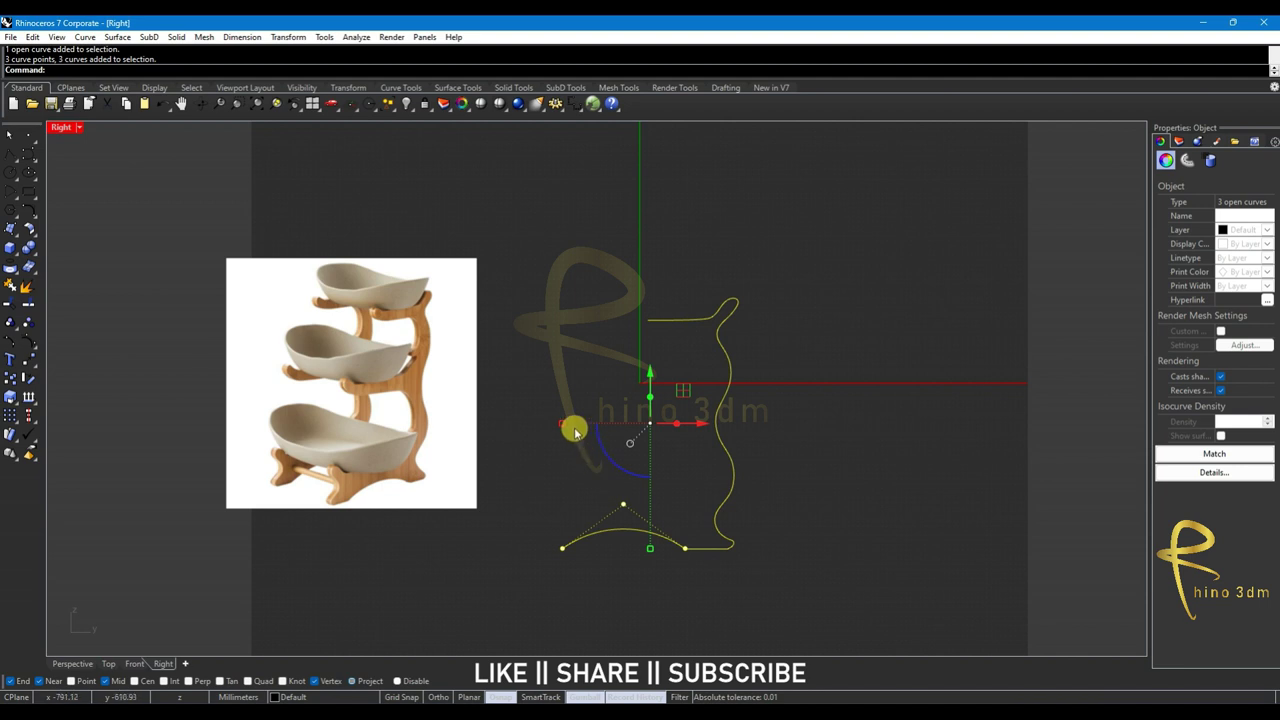
{"action": "left_click_drag", "start_coordinate": [563, 424], "coordinate": [582, 424]}
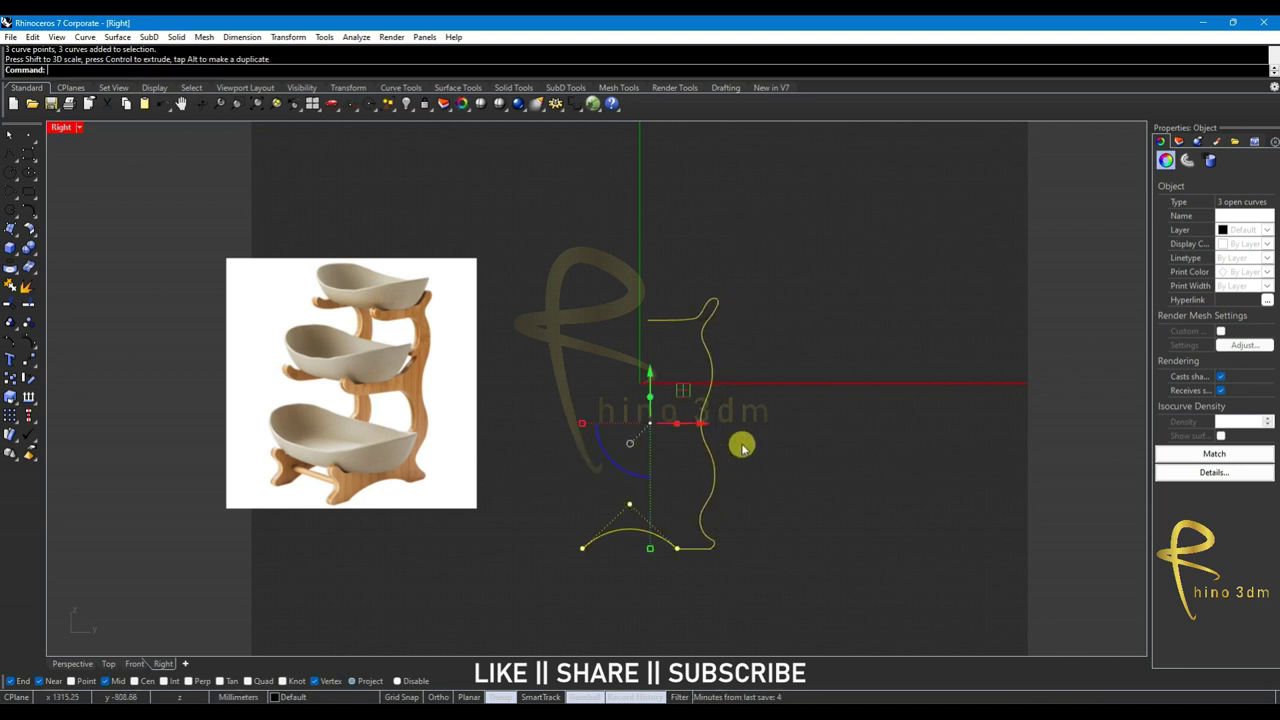
{"action": "left_click_drag", "start_coordinate": [703, 423], "coordinate": [734, 417]}
{"action": "left_click_drag", "start_coordinate": [691, 371], "coordinate": [683, 354]}
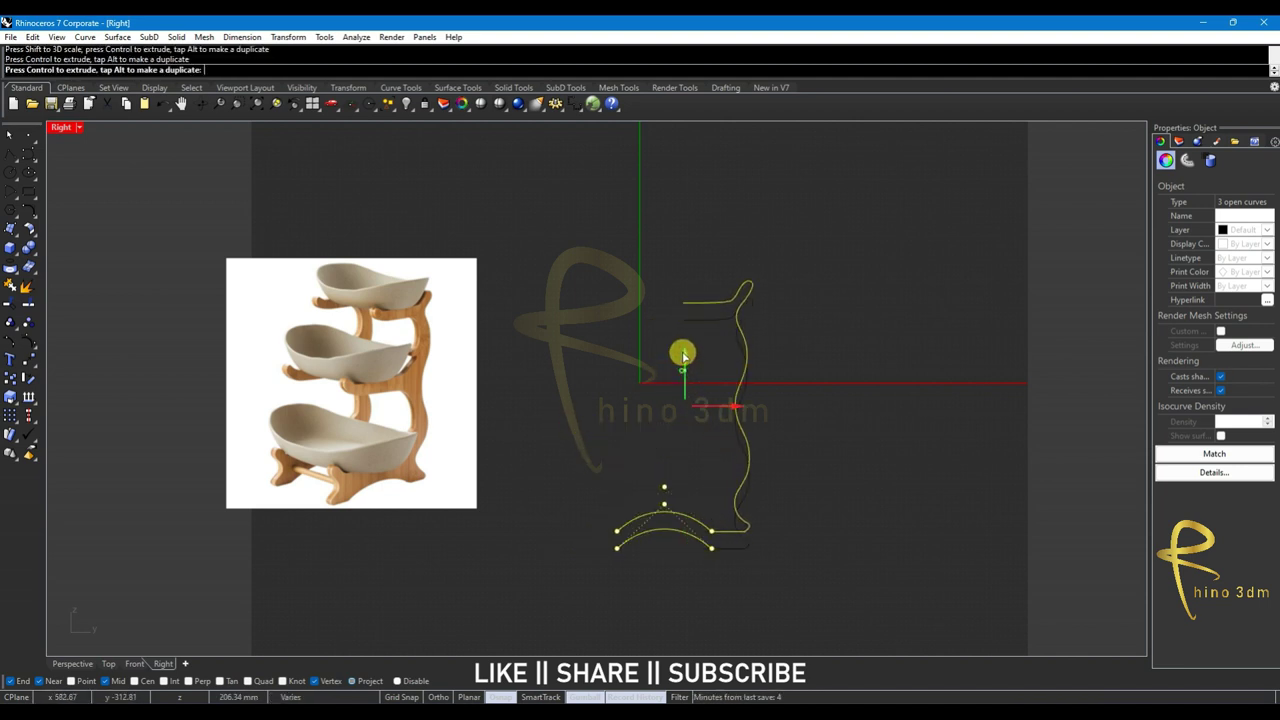
{"action": "left_click", "coordinate": [557, 382]}
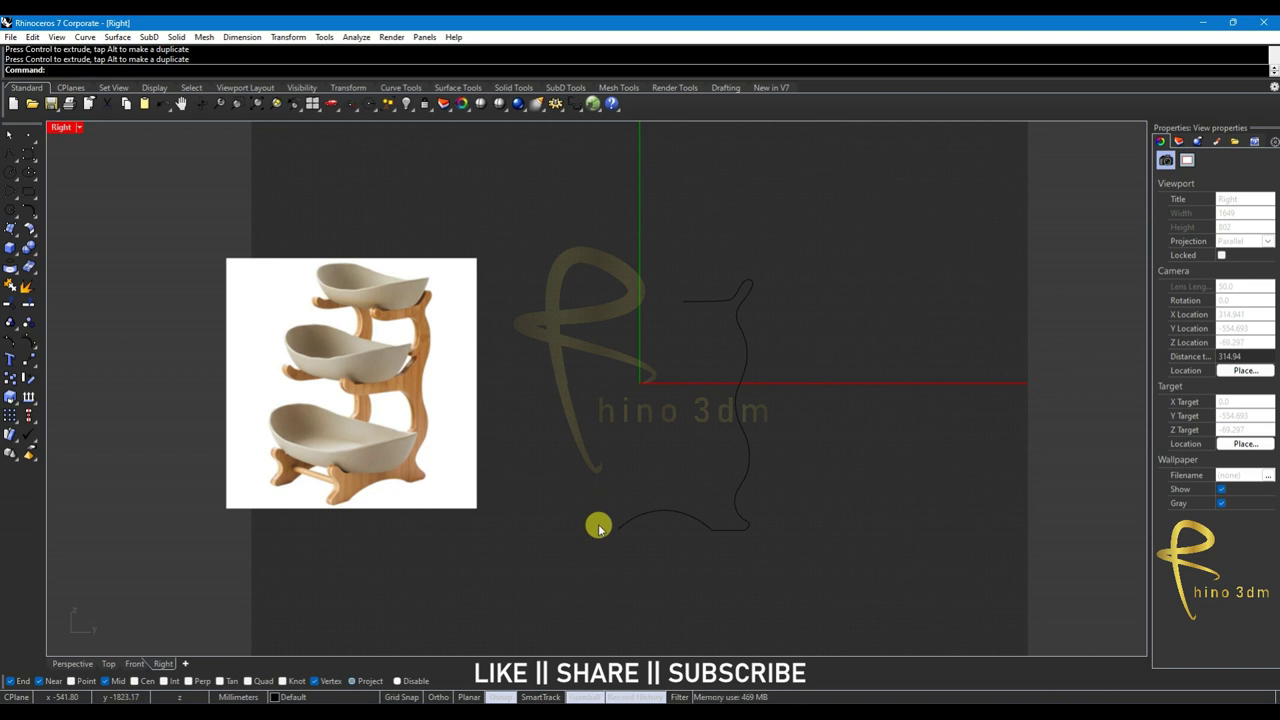
Extend the foot with a short straight line going left from the arch's end
{"action": "left_click", "coordinate": [29, 171]}
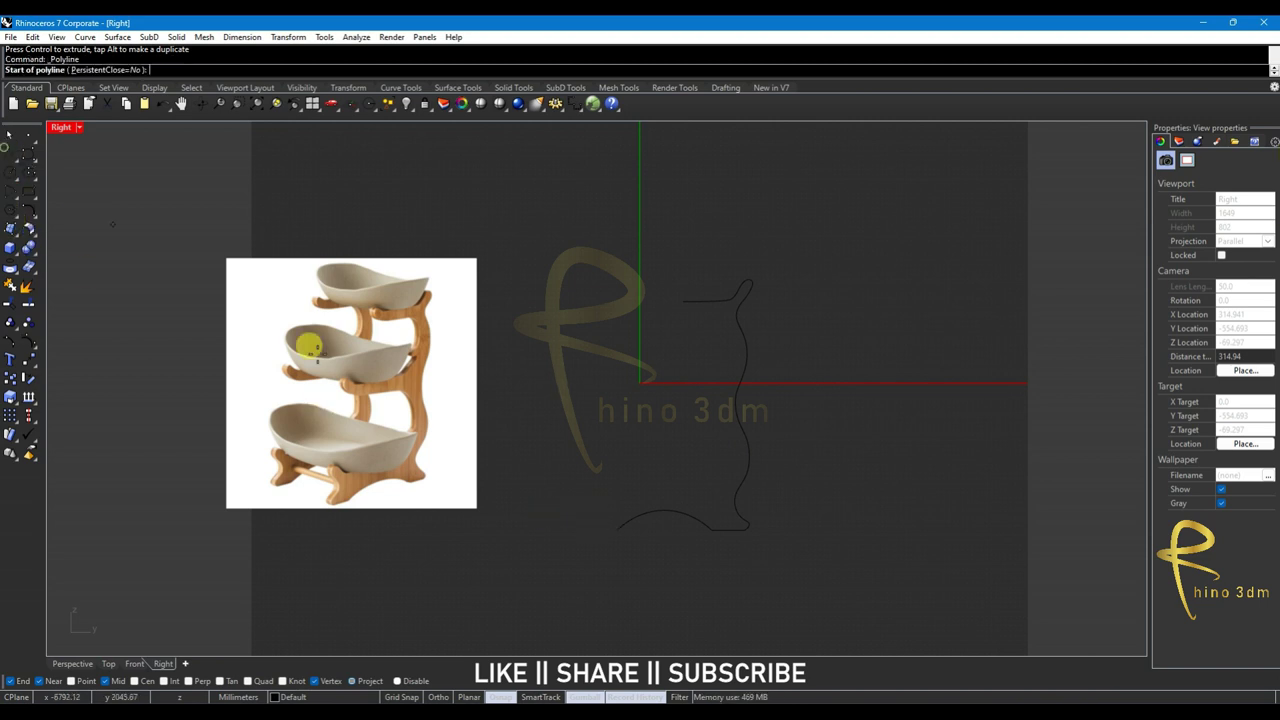
{"action": "scroll", "coordinate": [600, 522], "scroll_direction": "up", "scroll_amount": 2}
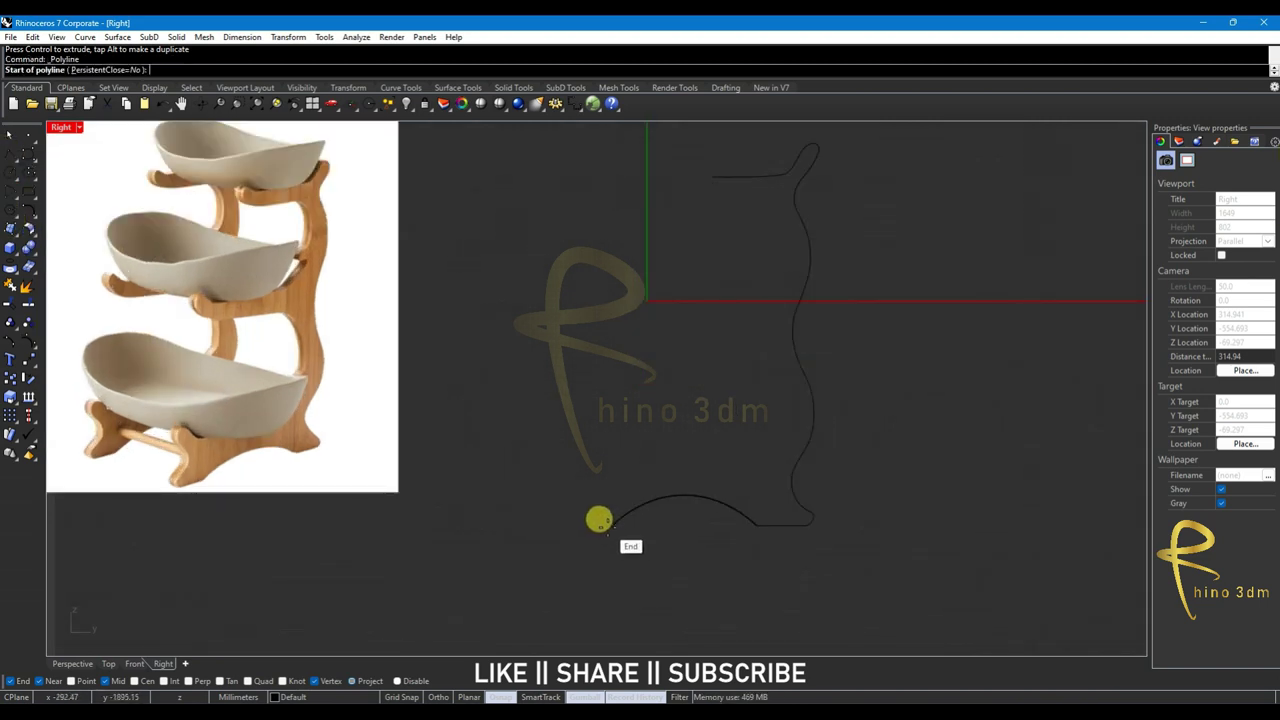
{"action": "left_click", "coordinate": [598, 519]}
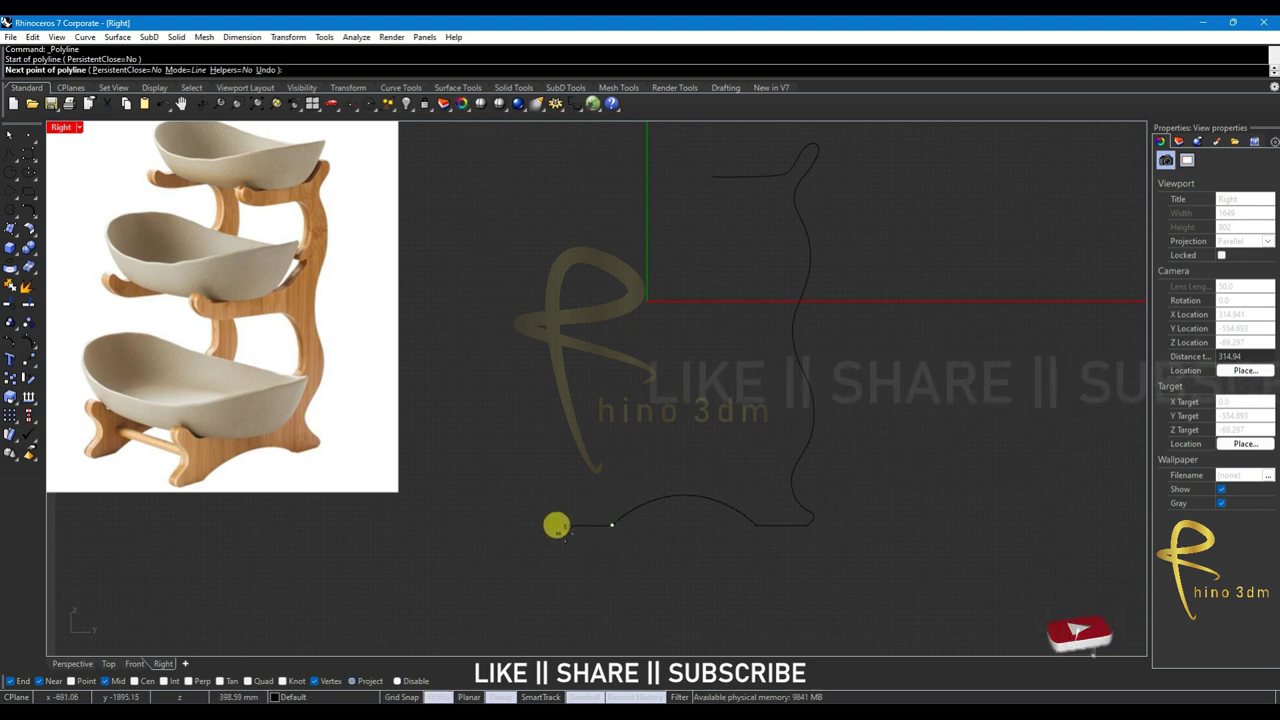
{"action": "left_click", "coordinate": [558, 525]}
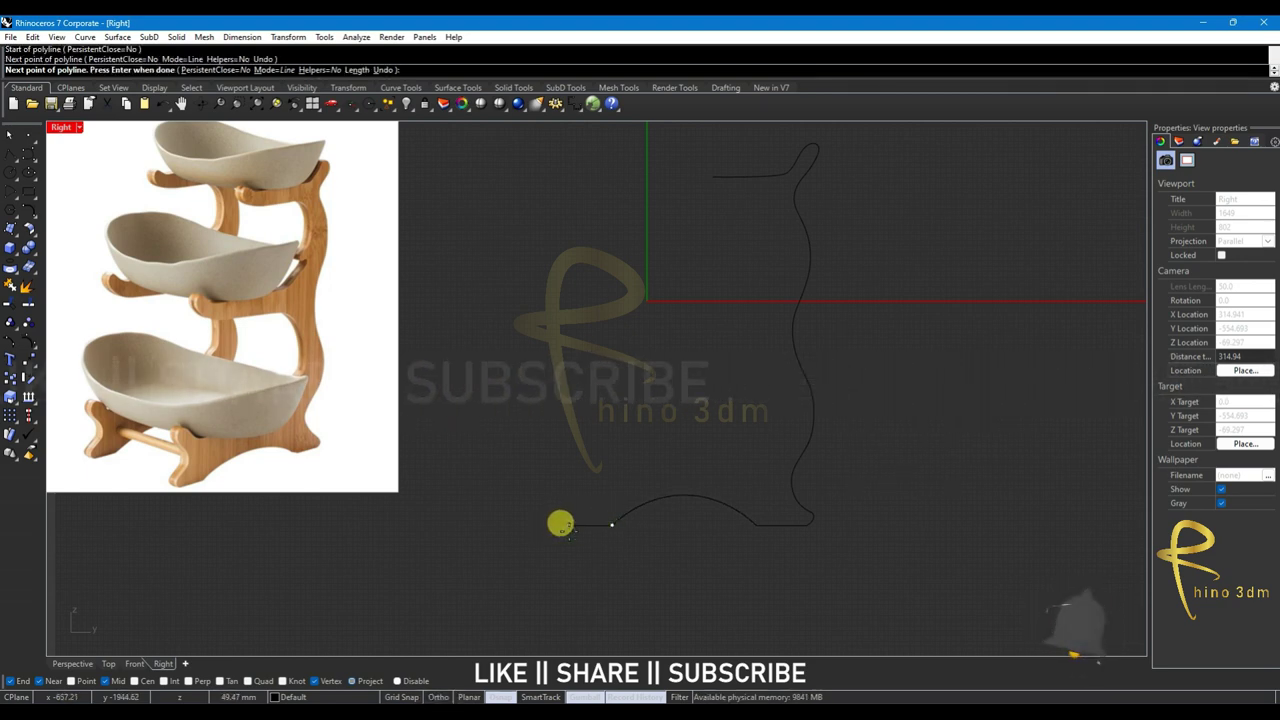
{"action": "right_click", "coordinate": [556, 522]}
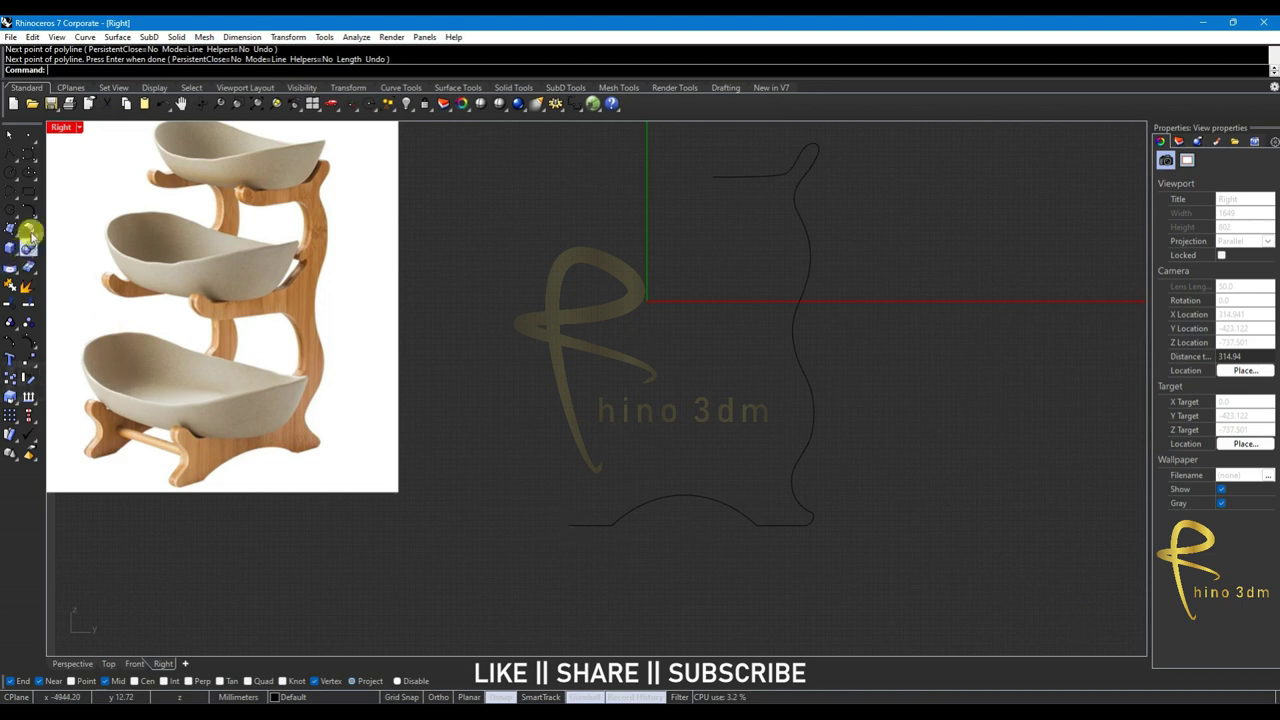
Draw a control-point curve rising from the foot's end, looping and hooking toward the lower shelf
{"action": "left_click", "coordinate": [30, 157]}
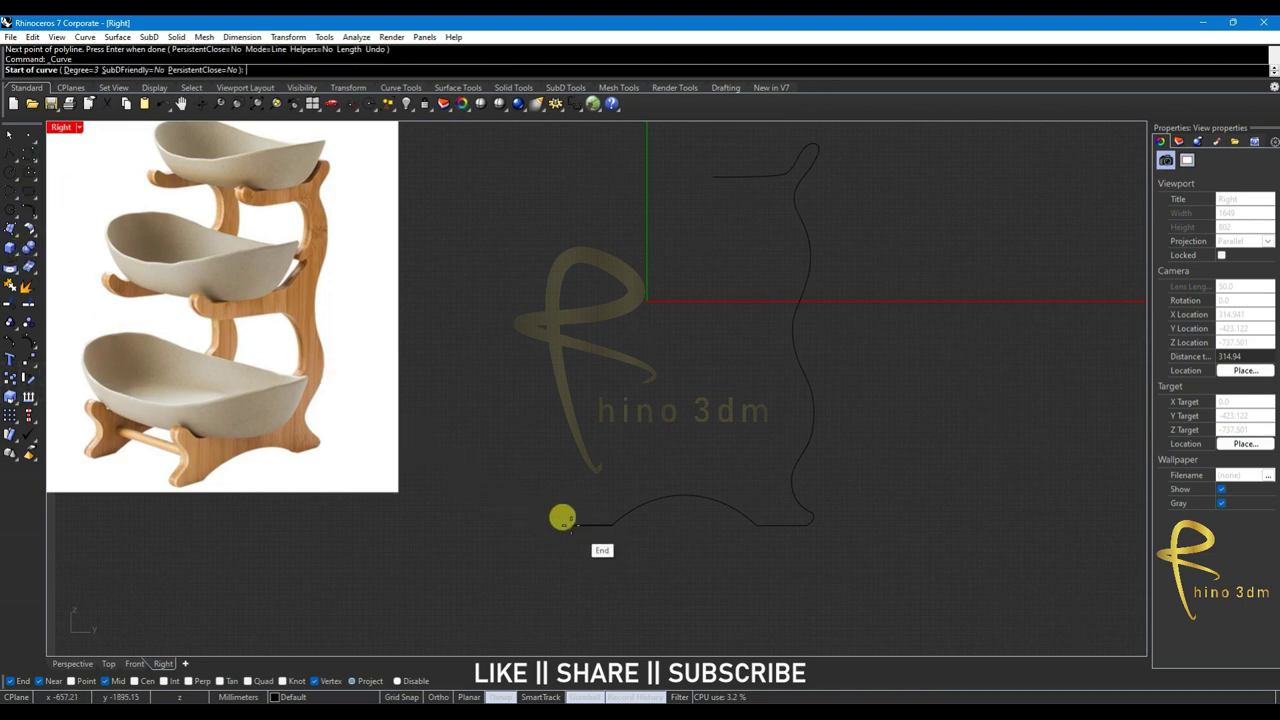
{"action": "left_click", "coordinate": [560, 522]}
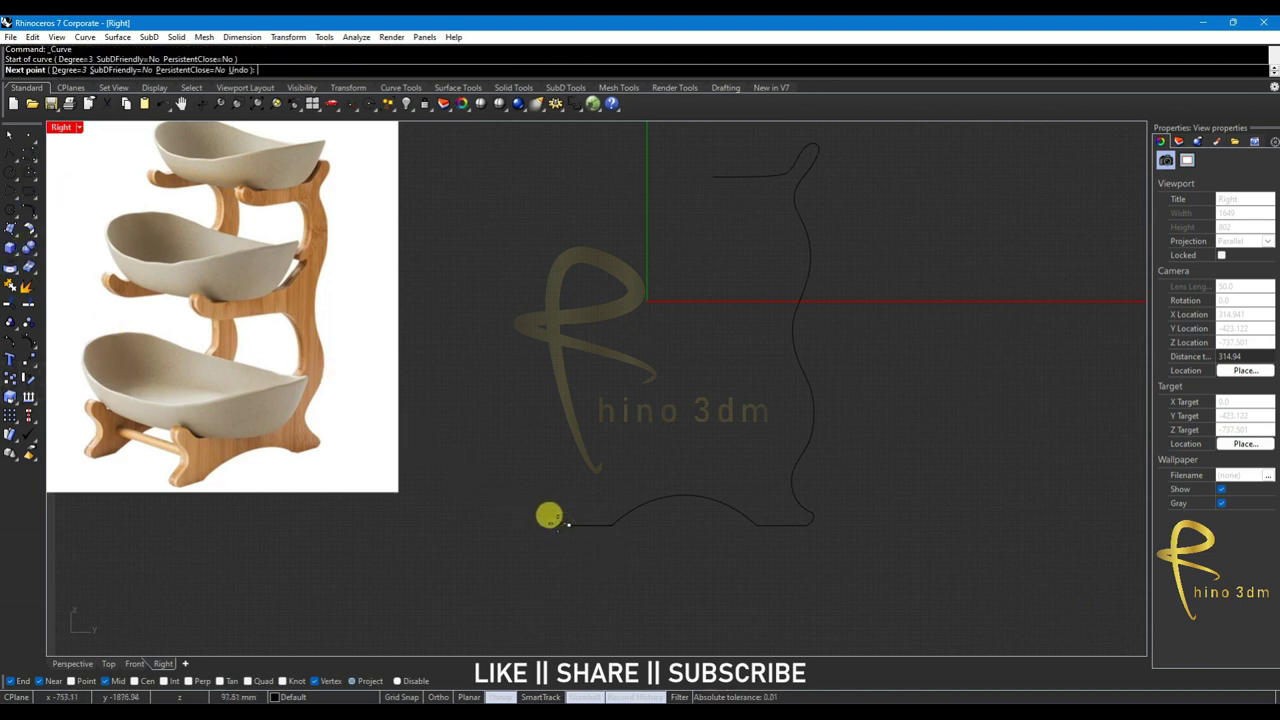
{"action": "left_click", "coordinate": [567, 523]}
{"action": "left_click", "coordinate": [558, 521]}
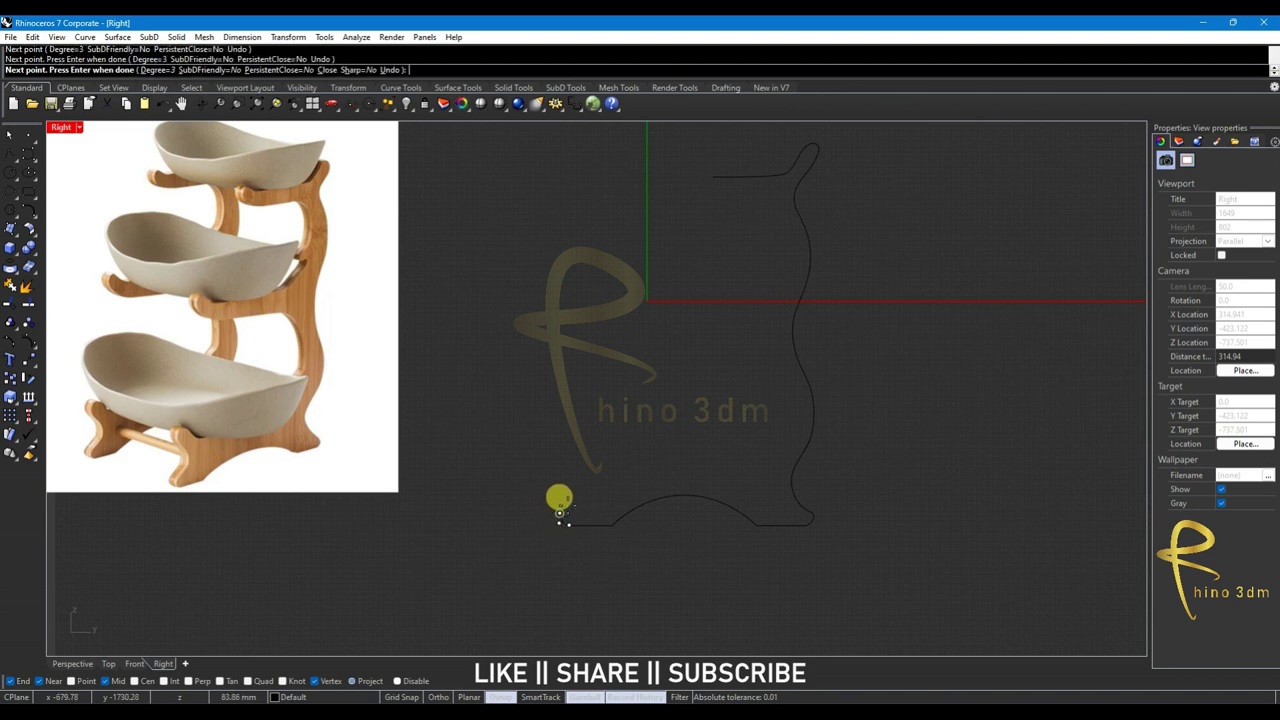
{"action": "left_click", "coordinate": [562, 521]}
{"action": "left_click", "coordinate": [578, 500]}
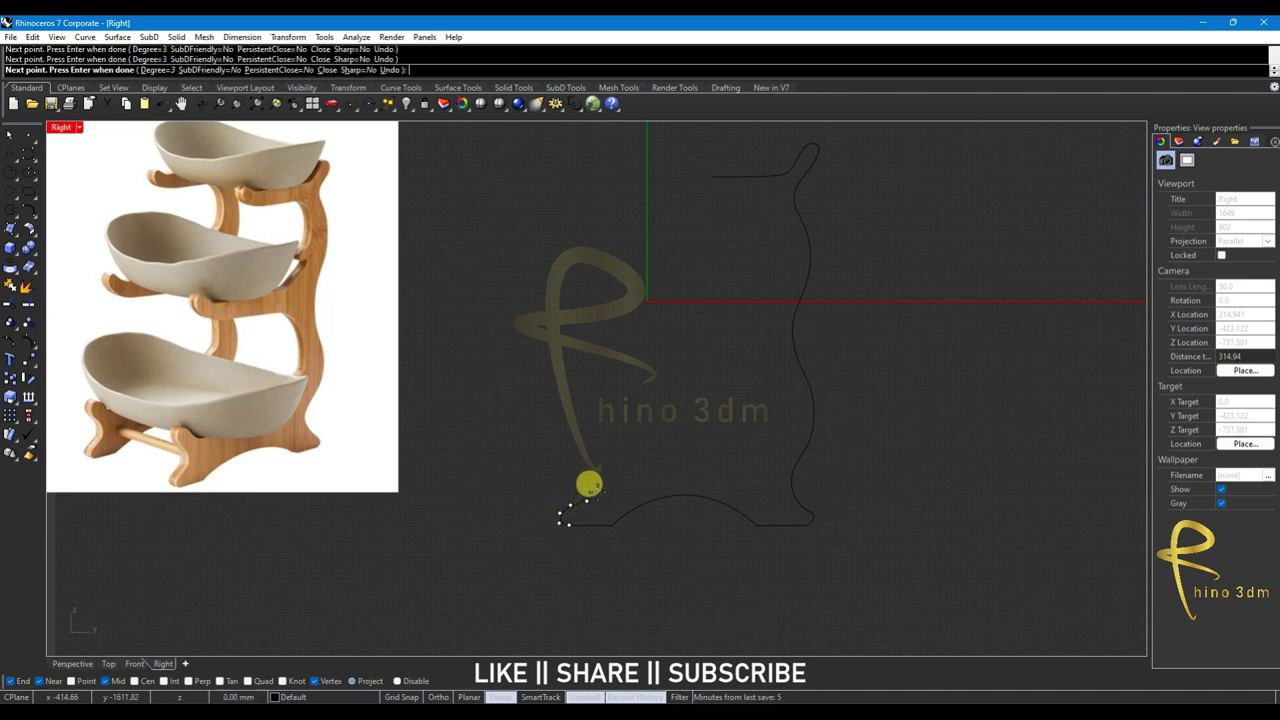
{"action": "left_click", "coordinate": [587, 454]}
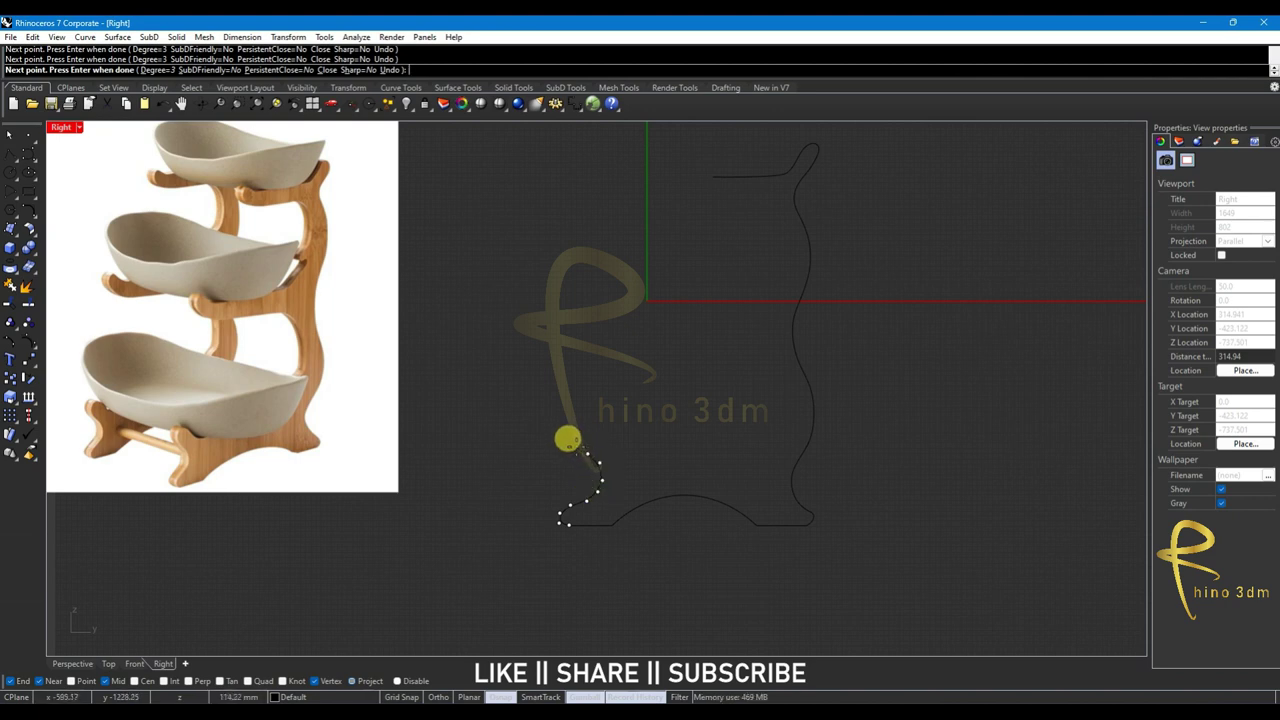
{"action": "left_click", "coordinate": [563, 413]}
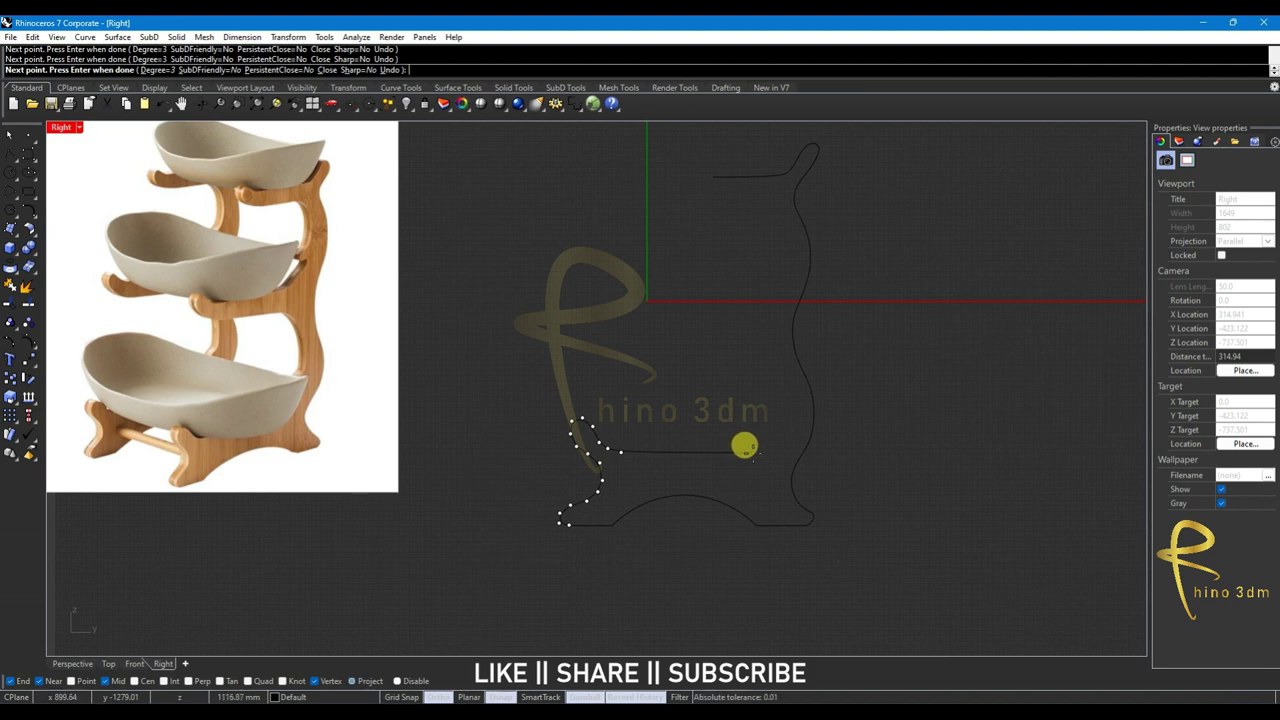
{"action": "key", "text": "F8"}
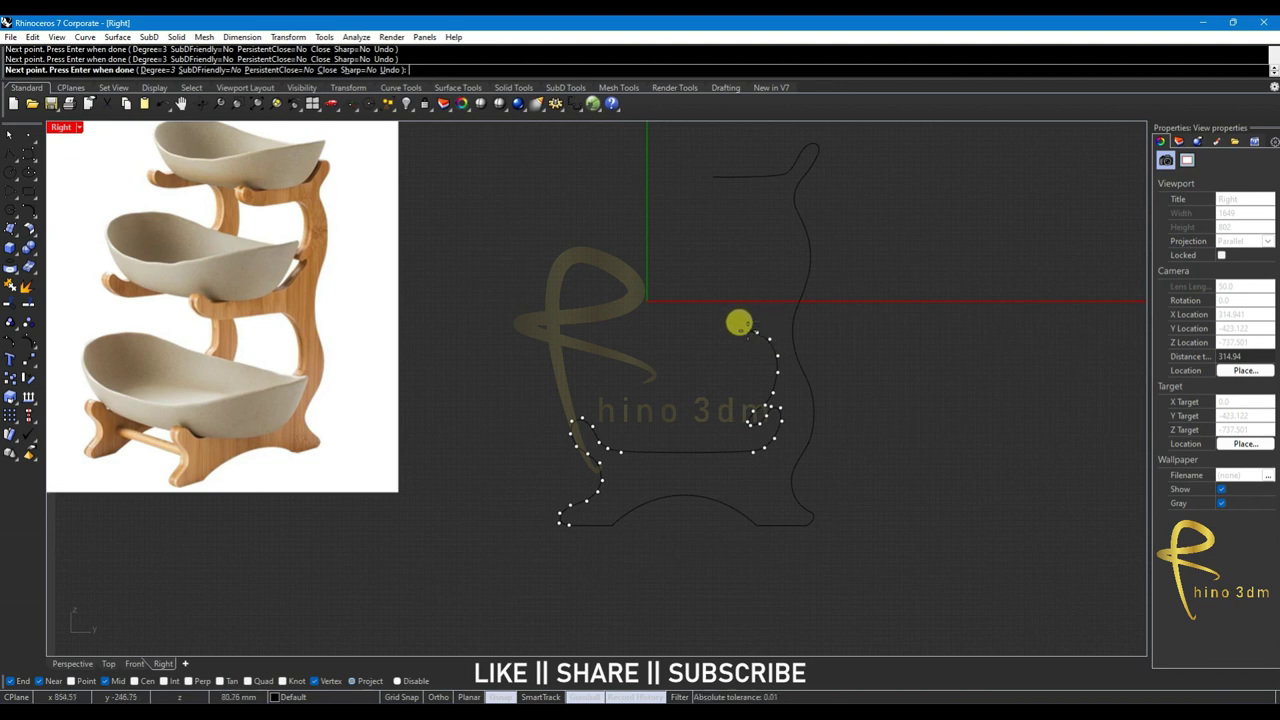
{"action": "right_click", "coordinate": [744, 329]}
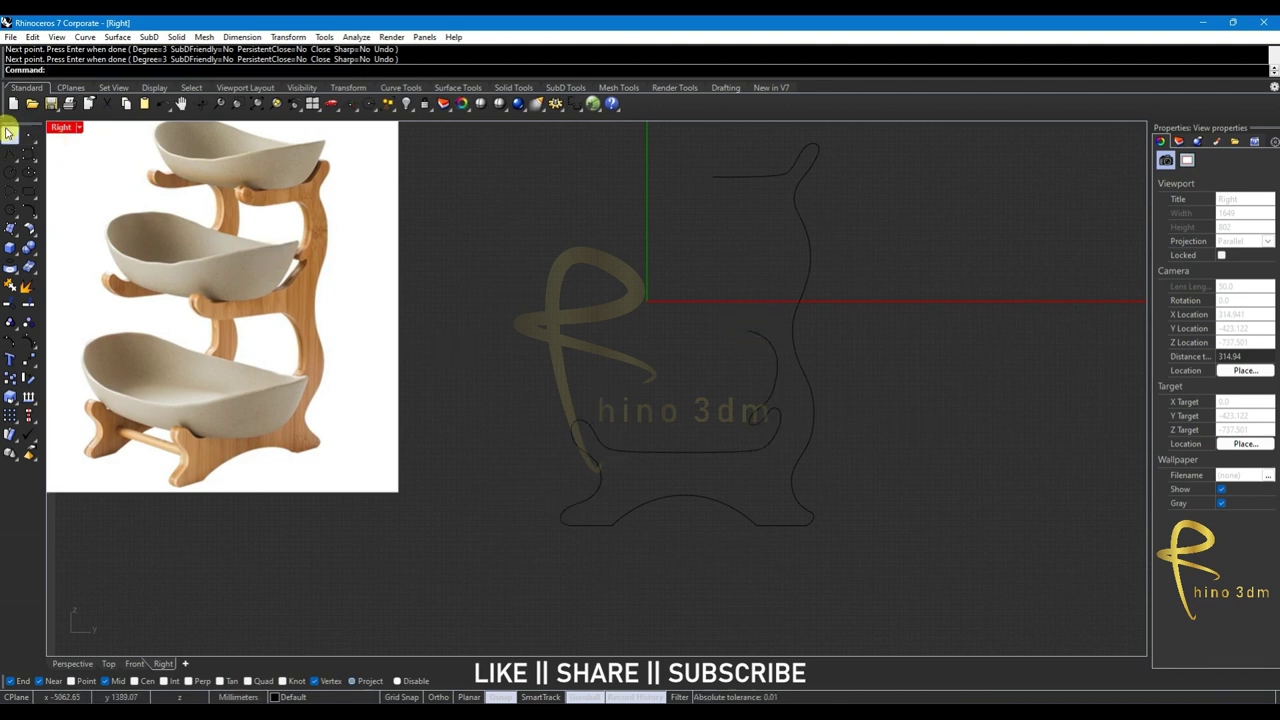
Draw a straight line leftward from the inner curve's upper end
{"action": "left_click", "coordinate": [10, 143]}
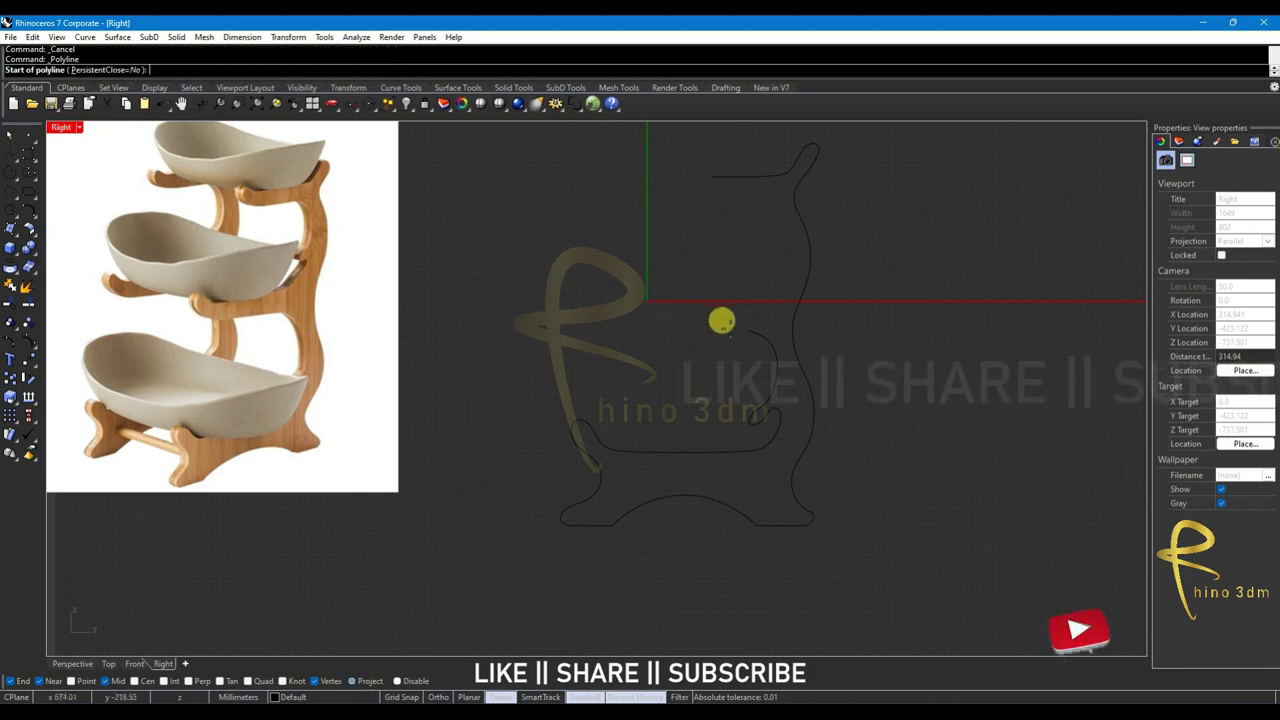
{"action": "left_click", "coordinate": [741, 324]}
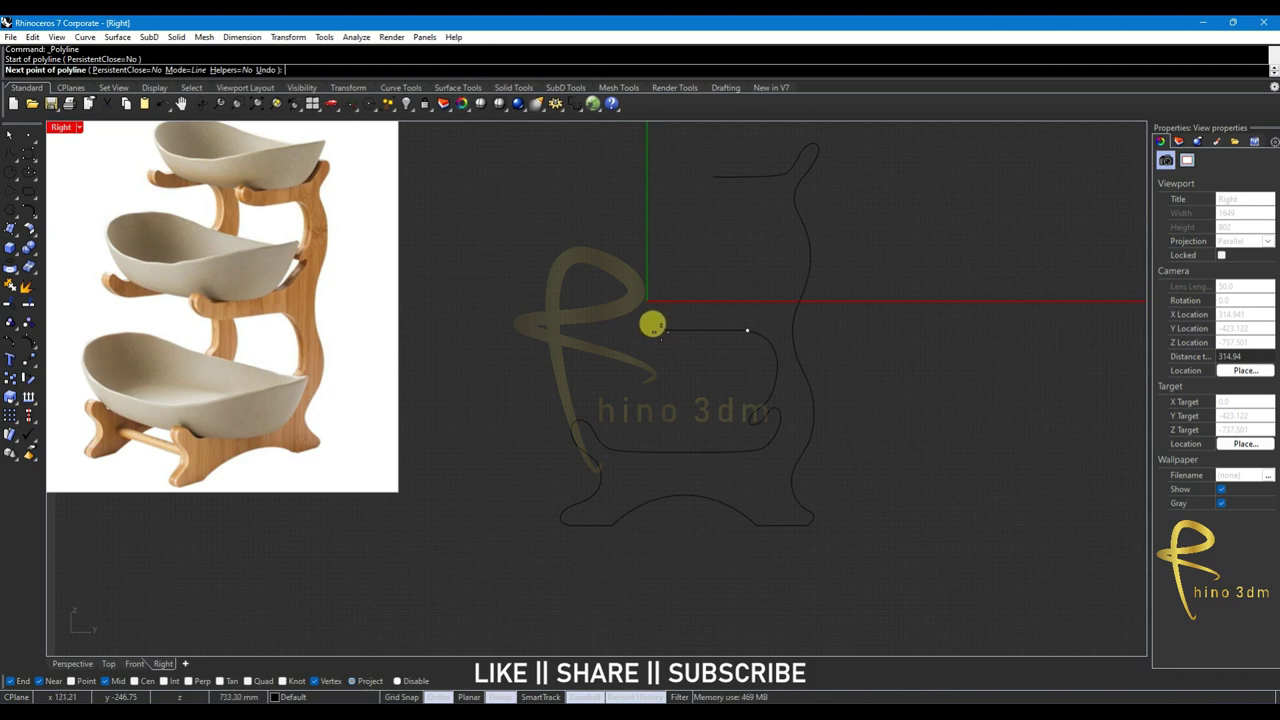
{"action": "left_click", "coordinate": [652, 325]}
{"action": "key", "text": "Return"}
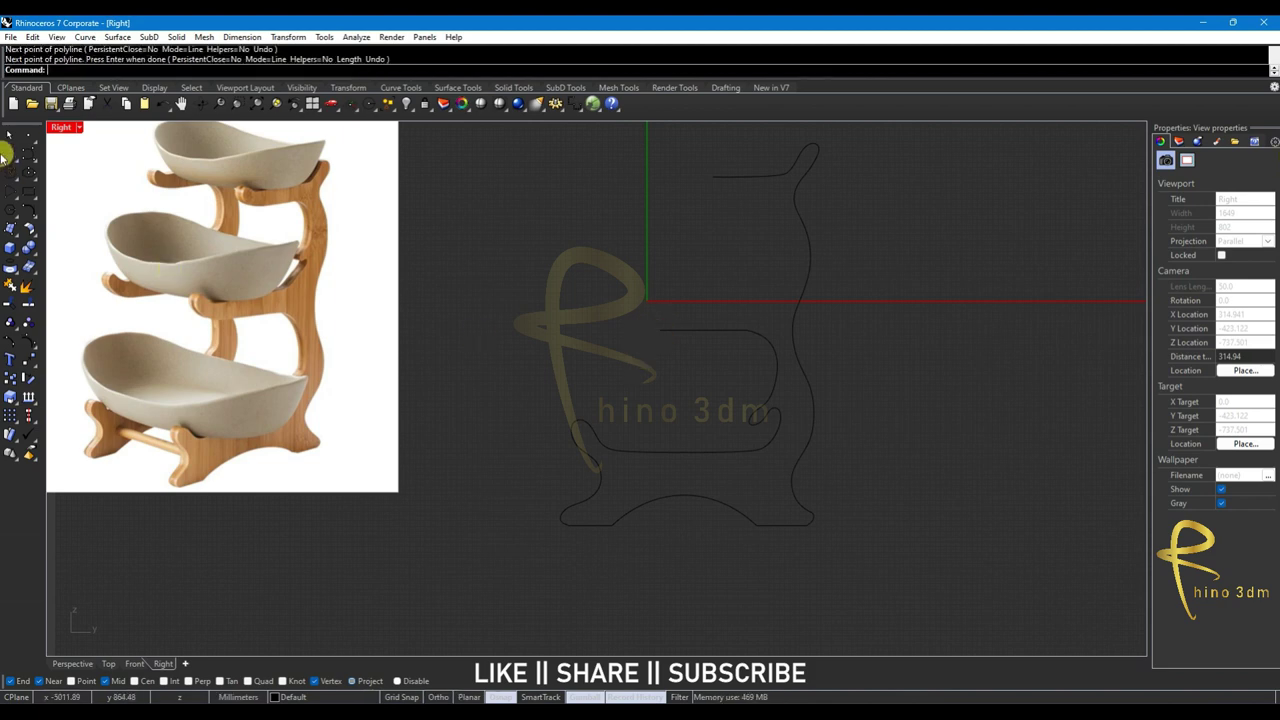
Trace the upper arm's curve from the line's end around a small loop up to the top
{"action": "left_click", "coordinate": [27, 150]}
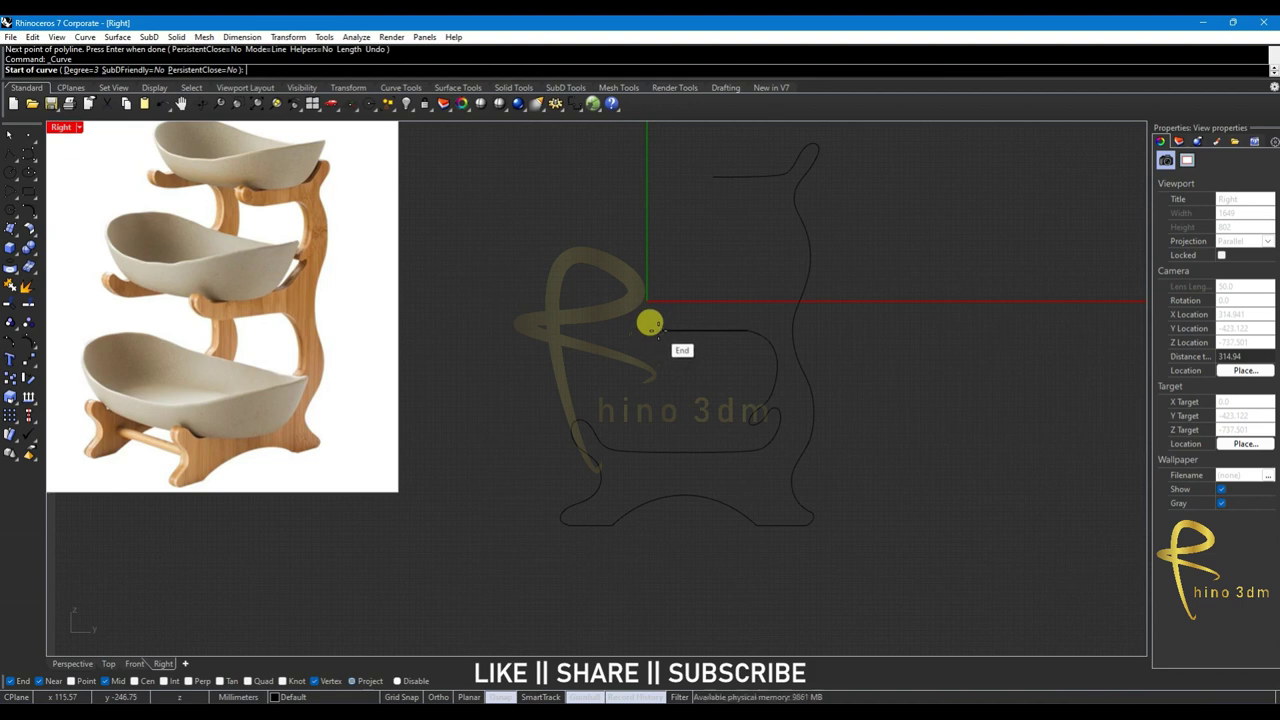
{"action": "left_click", "coordinate": [650, 323]}
{"action": "left_click", "coordinate": [640, 320]}
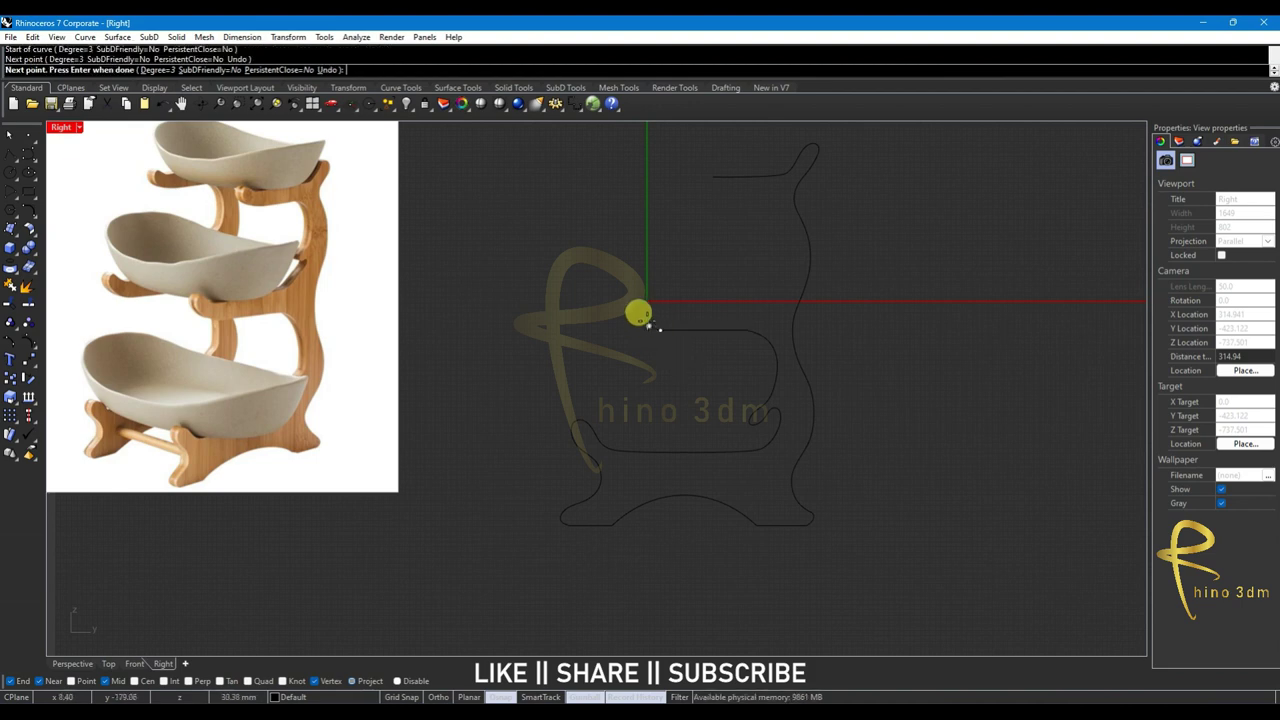
{"action": "left_click", "coordinate": [648, 324]}
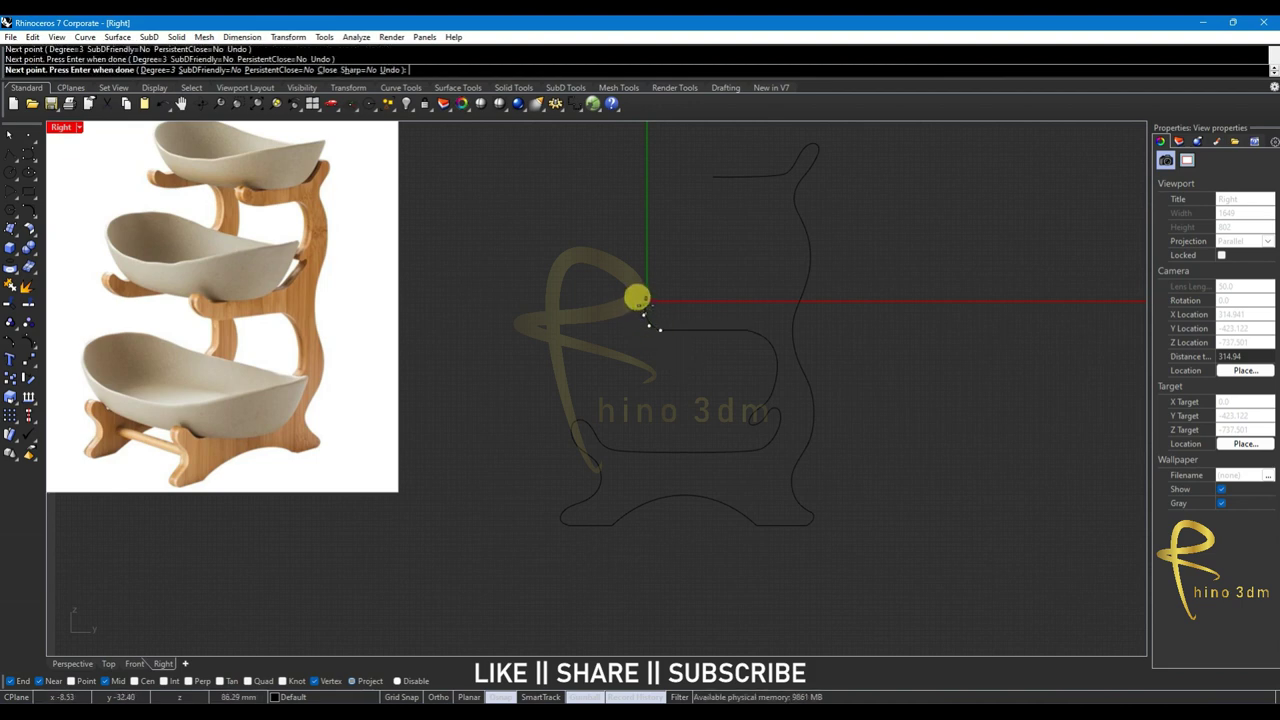
{"action": "left_click", "coordinate": [642, 298]}
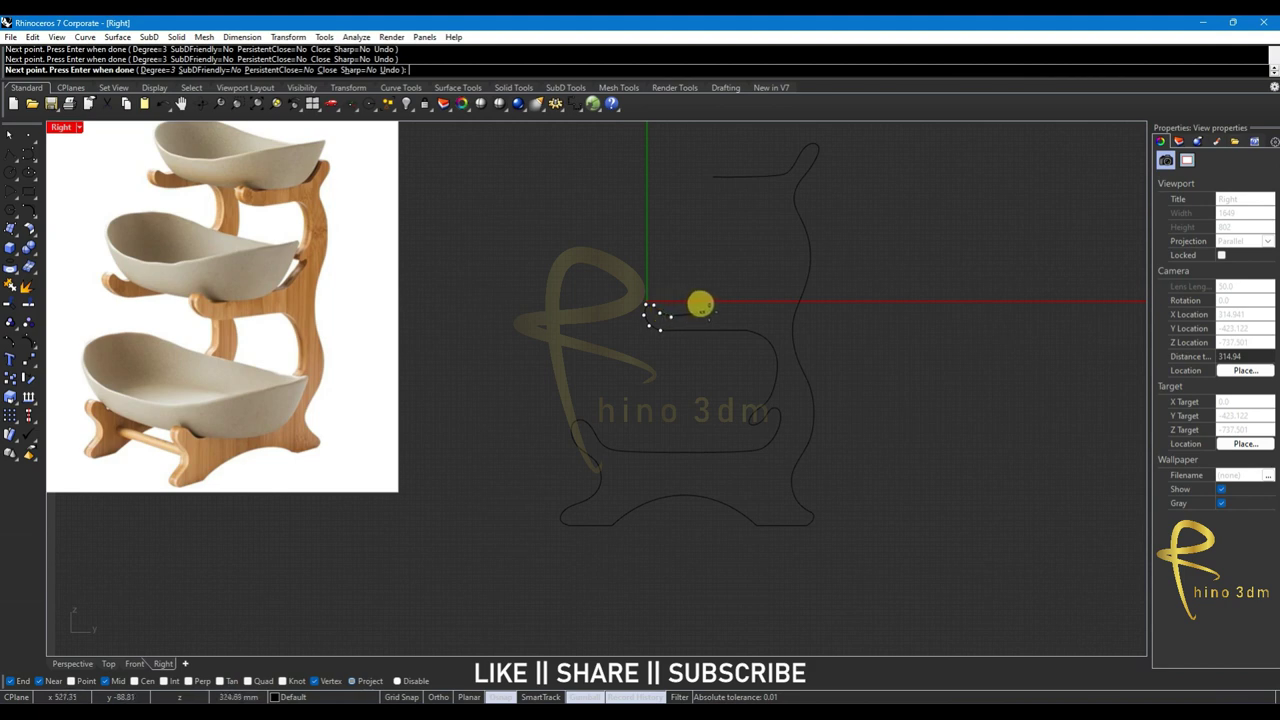
{"action": "left_click", "coordinate": [714, 312]}
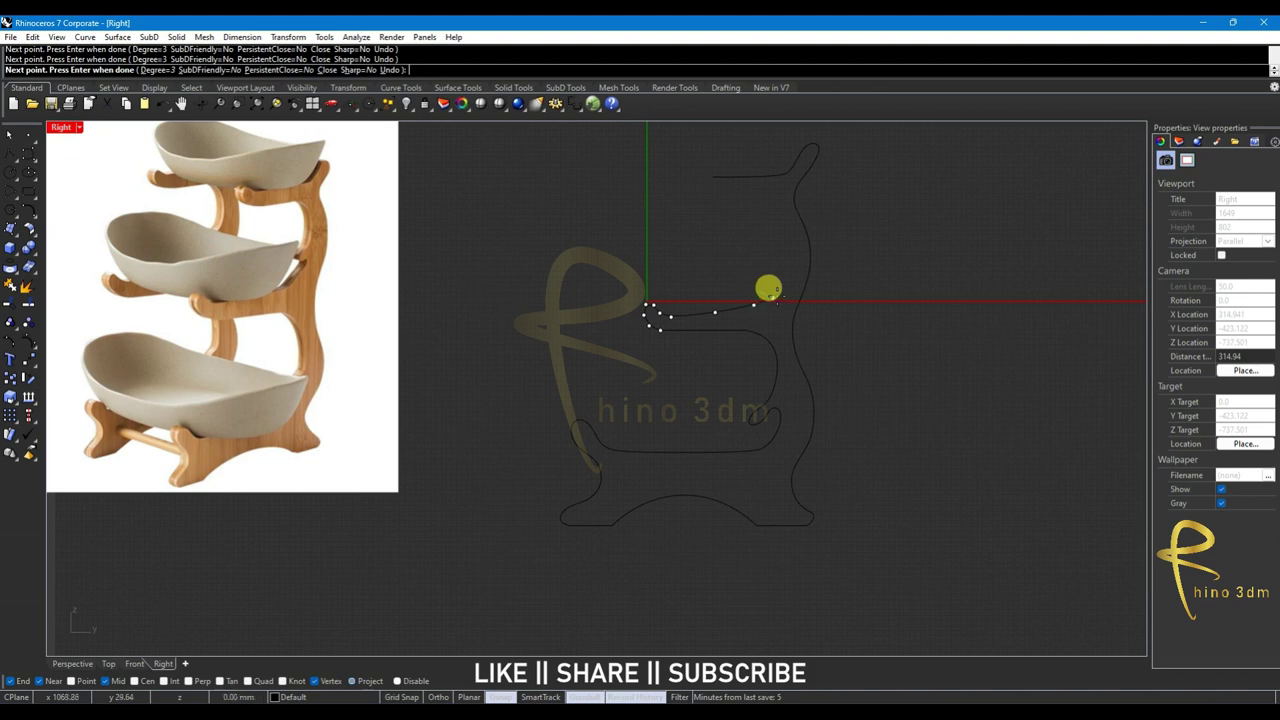
{"action": "left_click", "coordinate": [783, 287]}
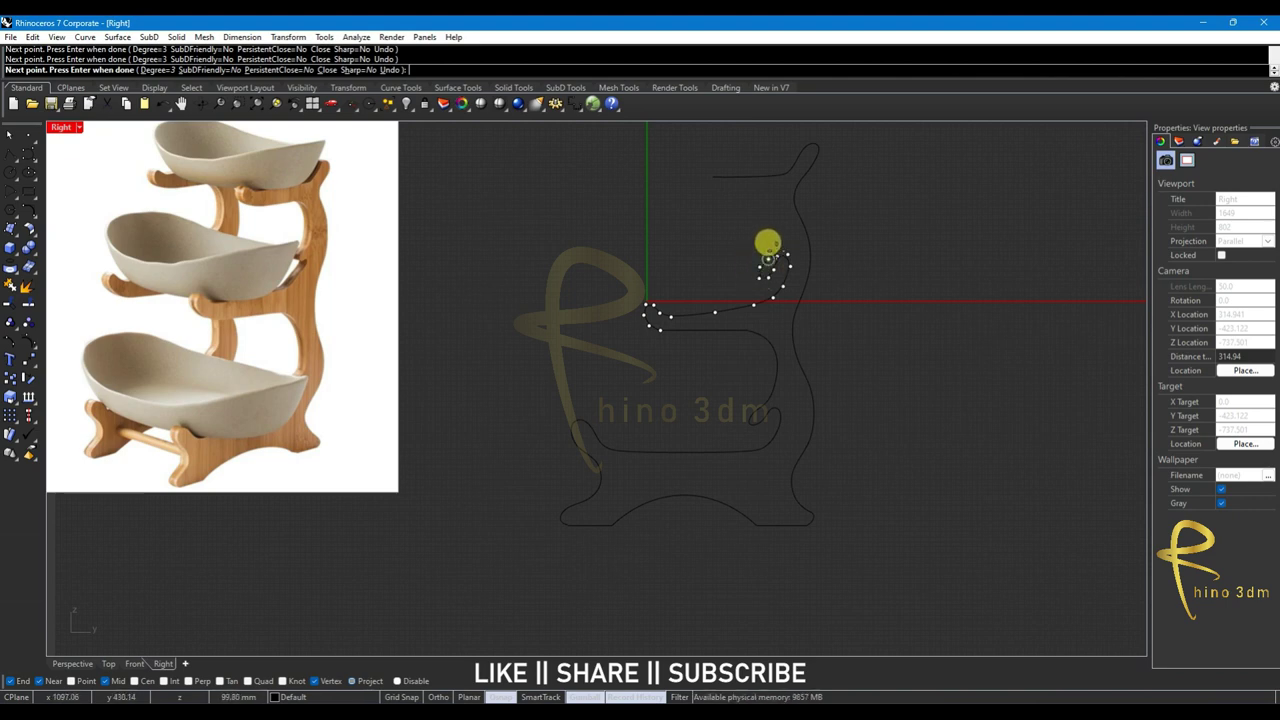
{"action": "left_click", "coordinate": [776, 250]}
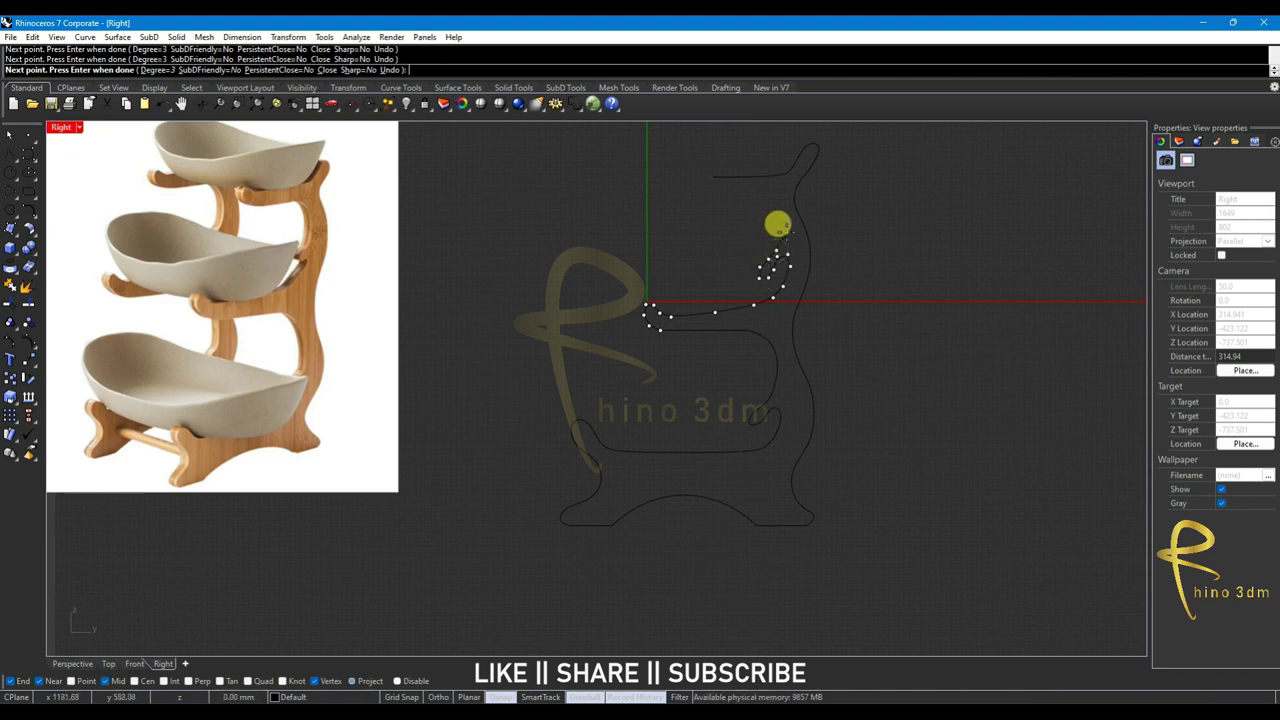
{"action": "scroll", "coordinate": [773, 201], "scroll_direction": "up", "scroll_amount": 4}
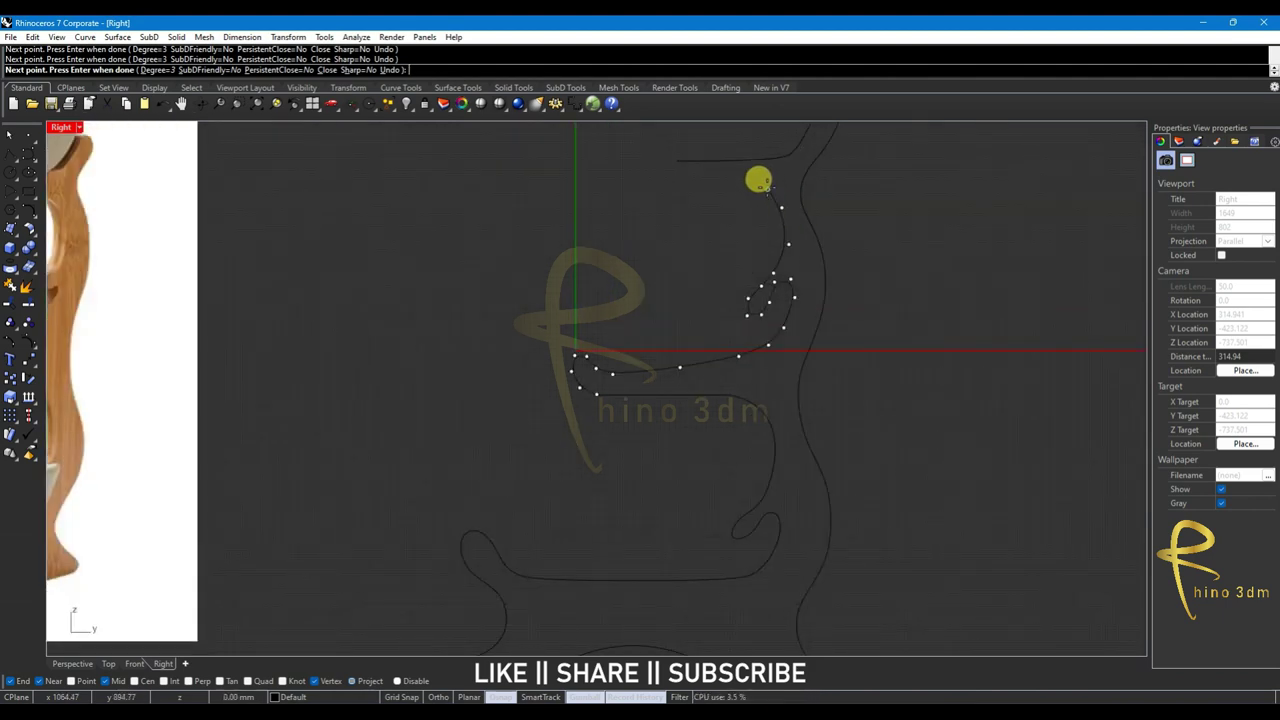
{"action": "scroll", "coordinate": [758, 180], "scroll_direction": "down", "scroll_amount": 2}
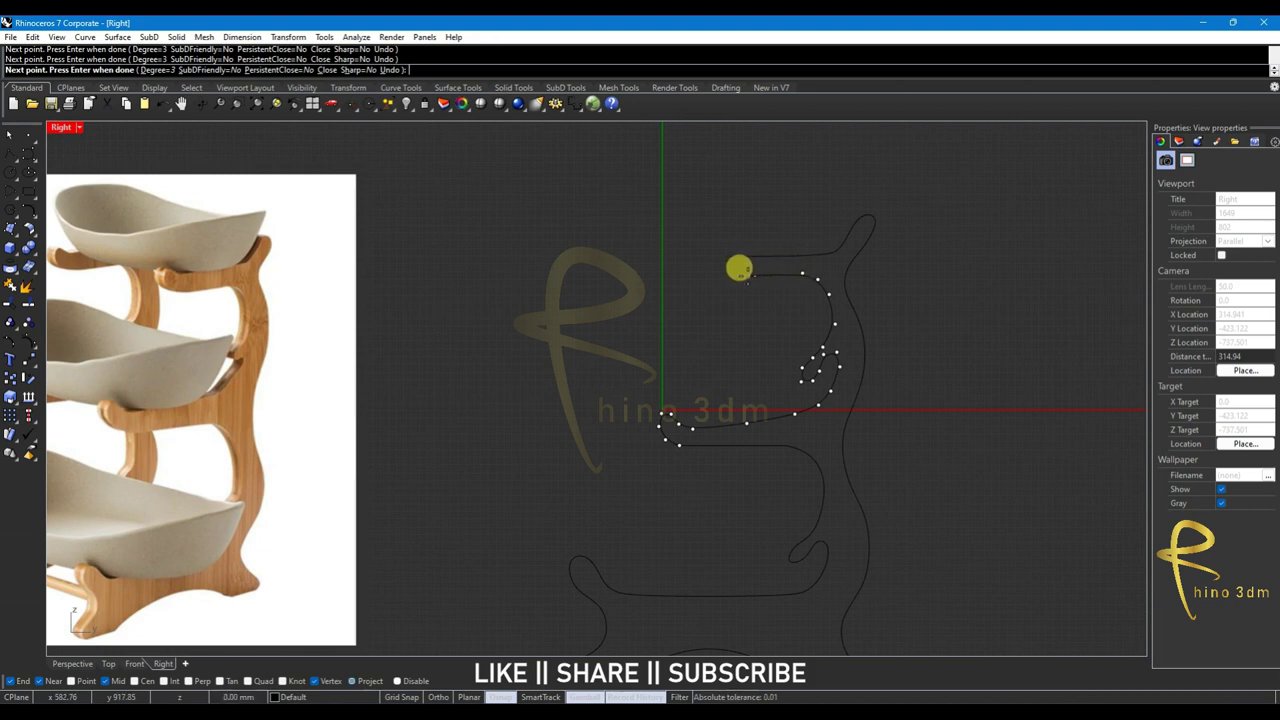
{"action": "left_click", "coordinate": [746, 275]}
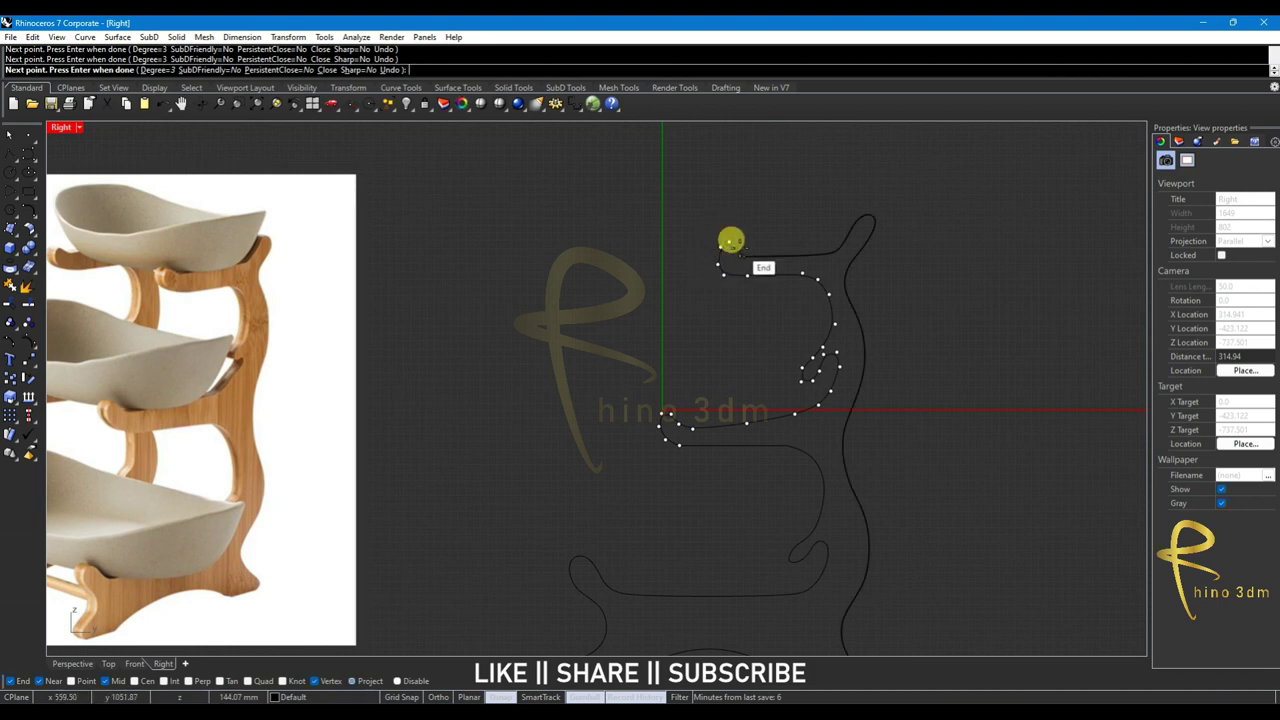
{"action": "key", "text": "Return"}
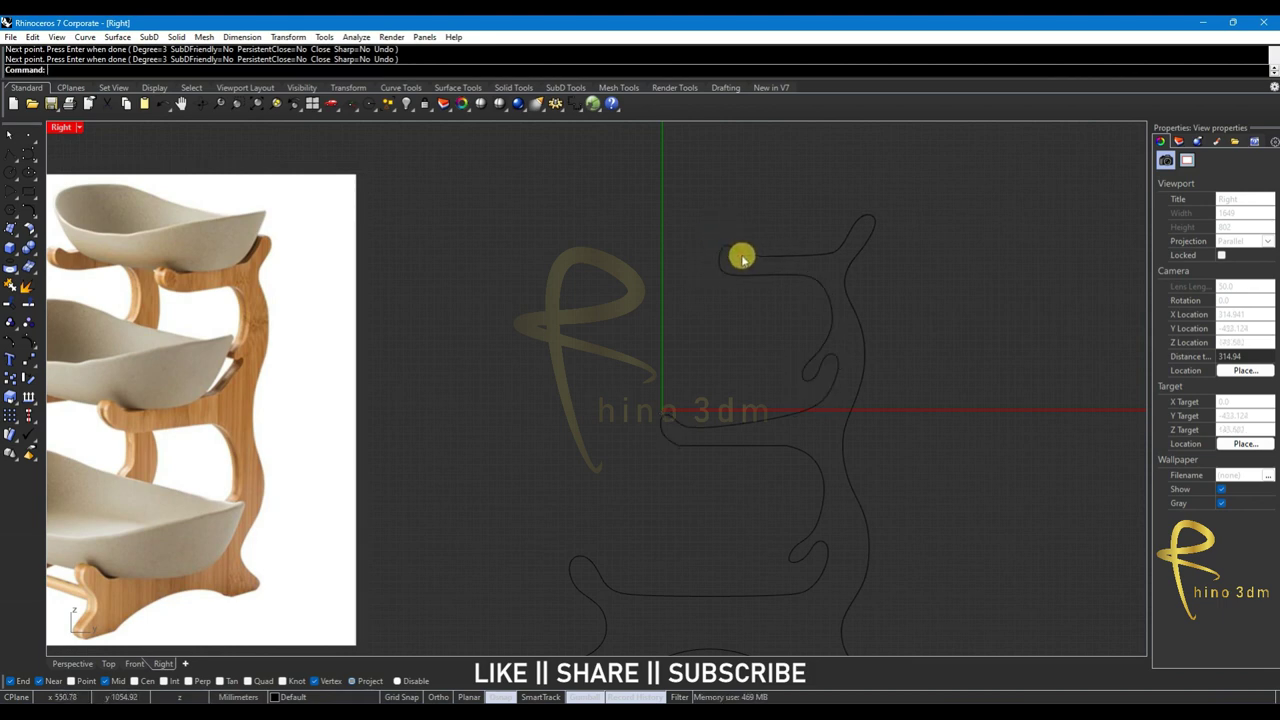
Drag the new curve's top control point slightly up and to the right
{"action": "left_click", "coordinate": [741, 258]}
{"action": "scroll", "coordinate": [743, 260], "scroll_direction": "up", "scroll_amount": 2}
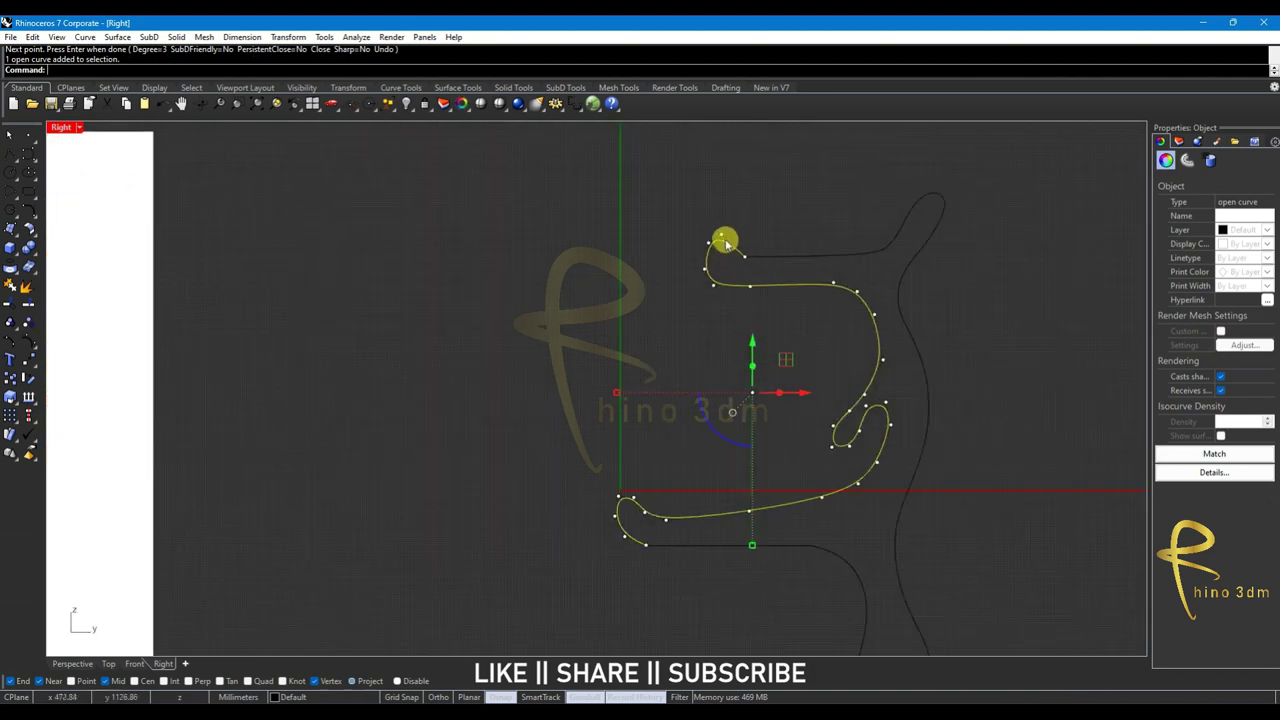
{"action": "left_click", "coordinate": [721, 234]}
{"action": "left_click_drag", "start_coordinate": [742, 223], "coordinate": [763, 206]}
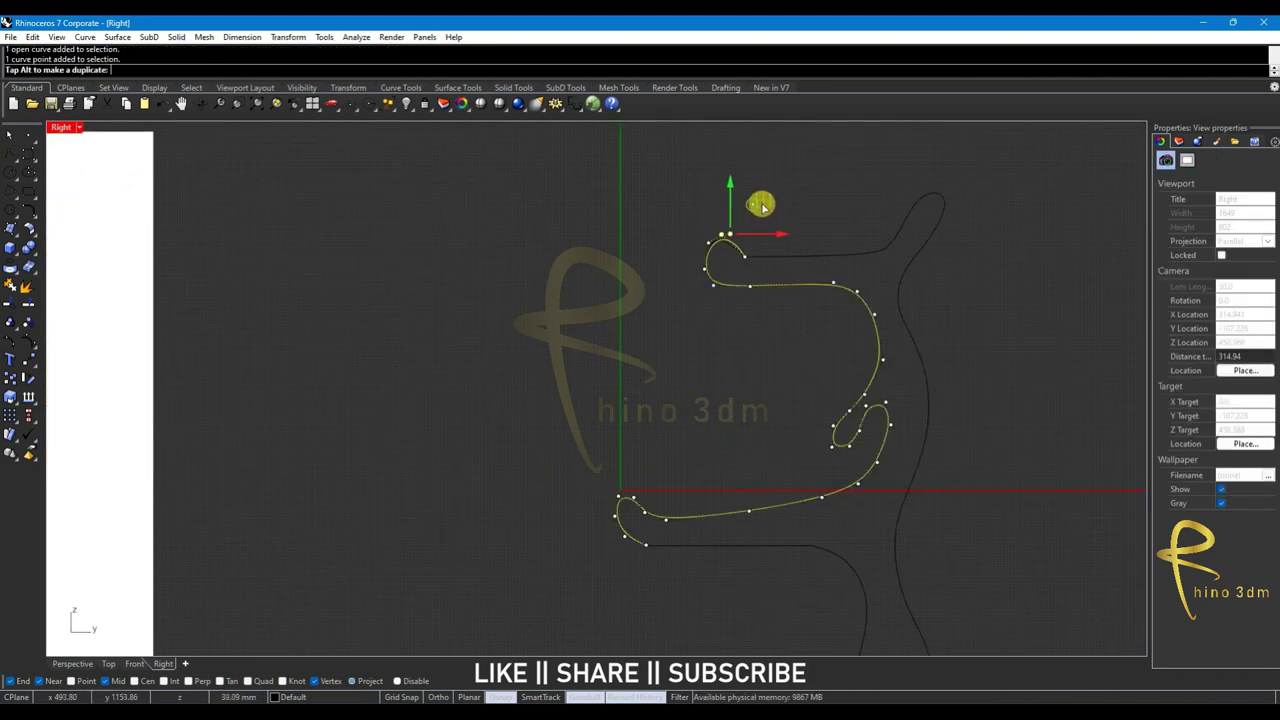
{"action": "key", "text": "Escape"}
{"action": "scroll", "coordinate": [723, 309], "scroll_direction": "down", "scroll_amount": 2}
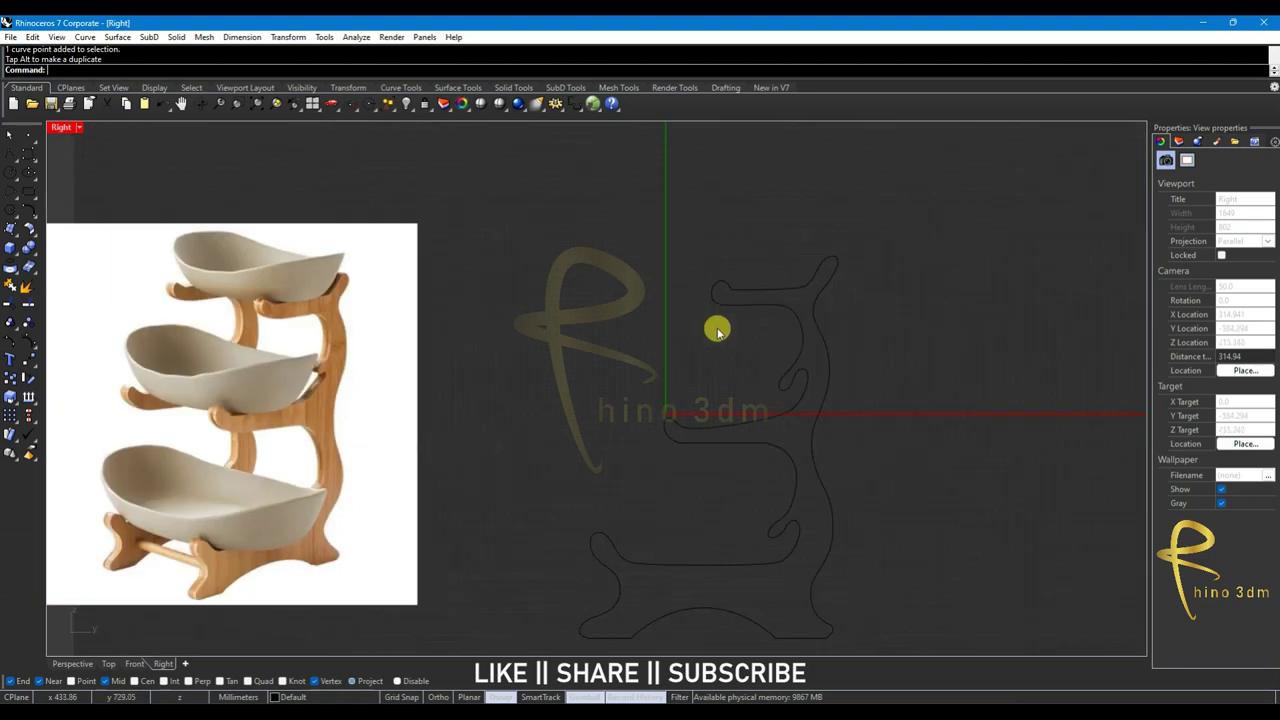
{"action": "scroll", "coordinate": [717, 329], "scroll_direction": "down", "scroll_amount": 2}
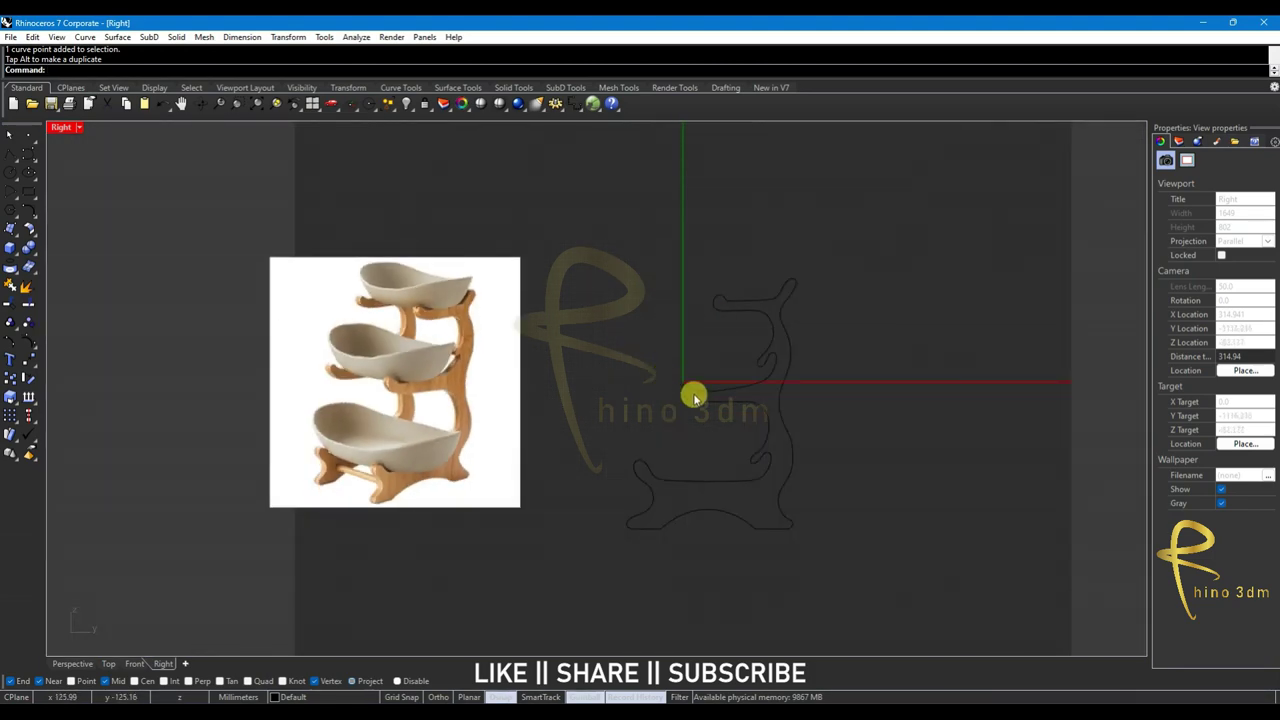
Join the seven outline curves into a single closed outline and select it
{"action": "left_click", "coordinate": [651, 506]}
{"action": "left_click", "coordinate": [595, 285]}
{"action": "left_click_drag", "start_coordinate": [595, 285], "coordinate": [929, 614]}
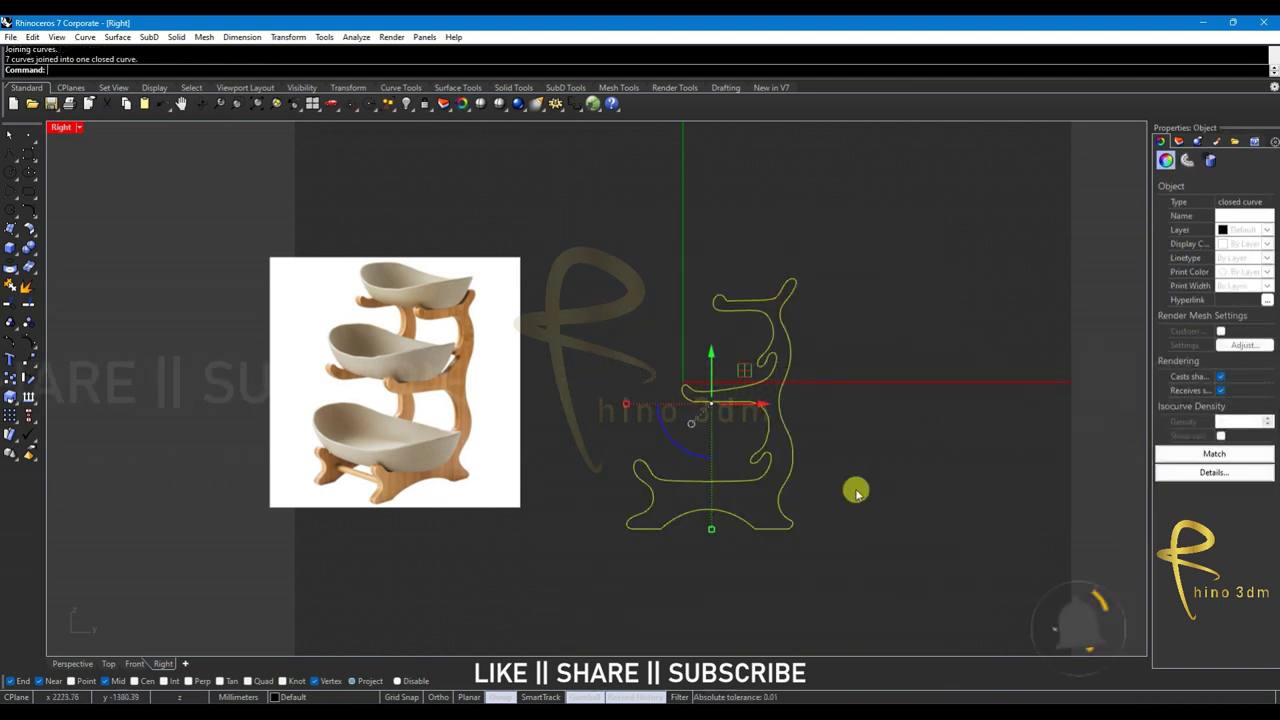
{"action": "key", "text": "ctrl+j"}
{"action": "left_click", "coordinate": [775, 405]}
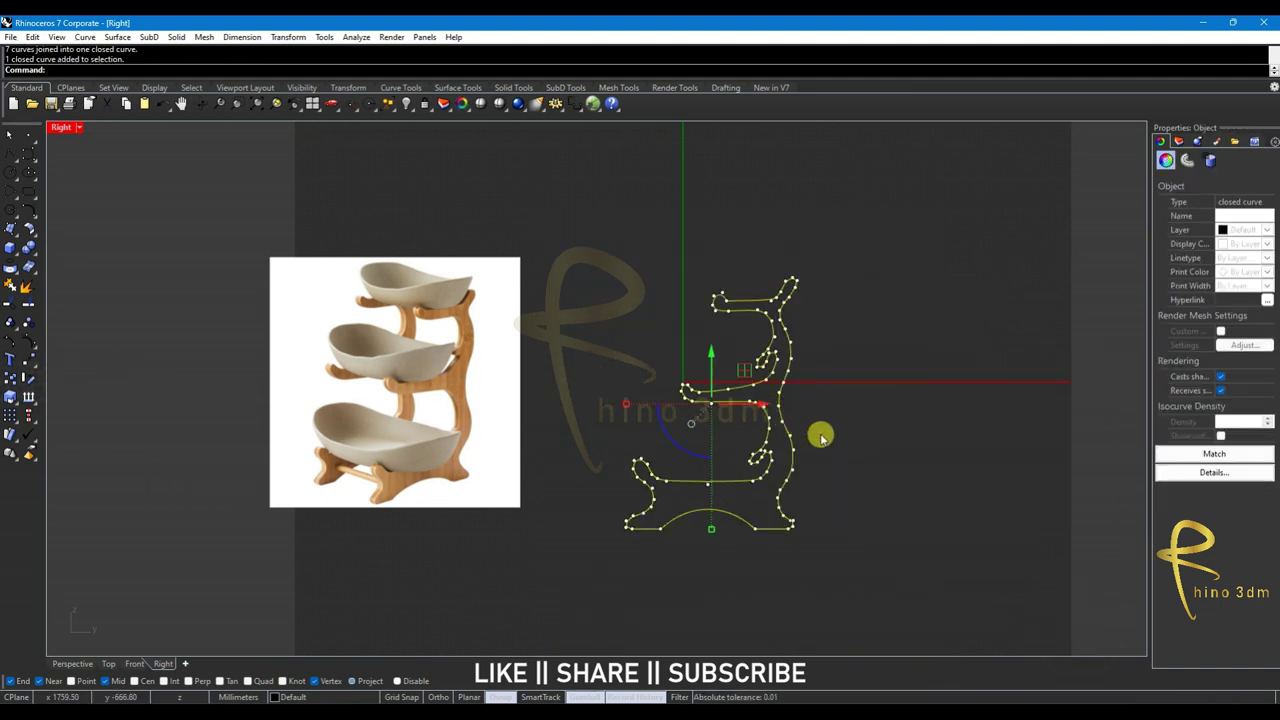
{"action": "left_click", "coordinate": [820, 436]}
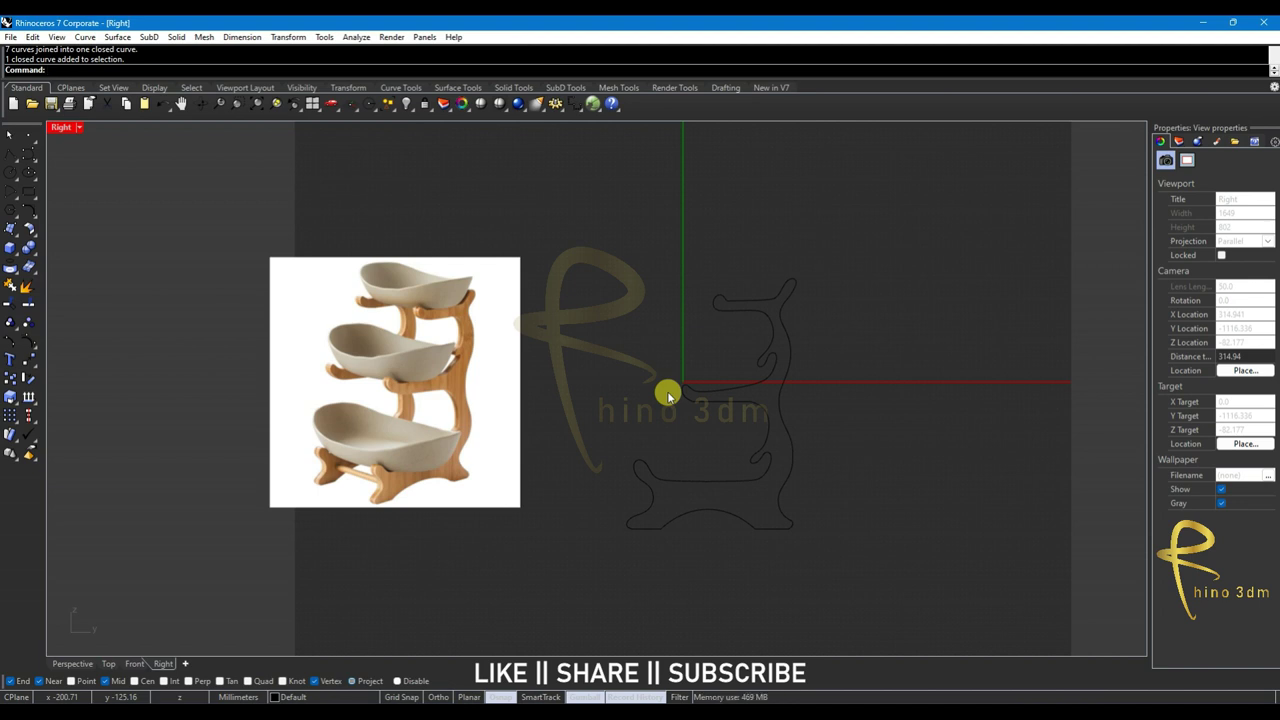
{"action": "left_click", "coordinate": [682, 386]}
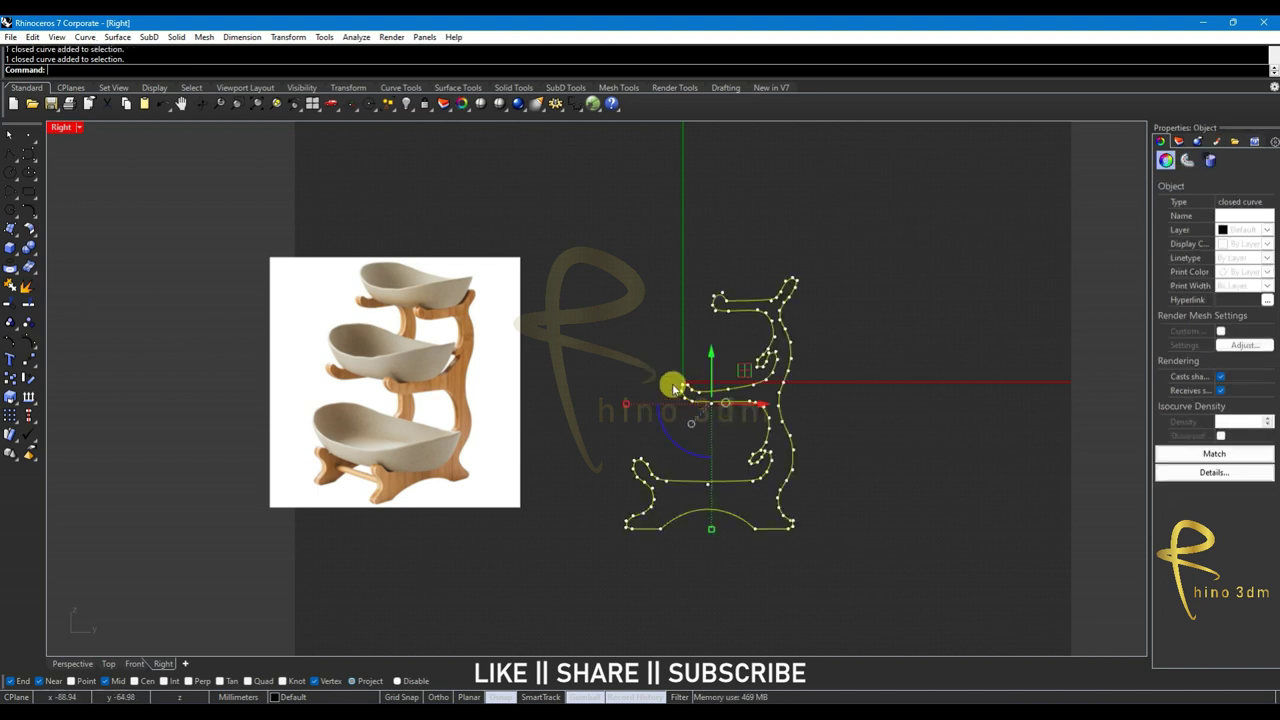
Drag groups of the middle arm's control points so the outline matches the reference
{"action": "key", "text": "F10"}
{"action": "mouse_move", "coordinate": [654, 363]}
{"action": "left_mouse_down"}
{"action": "mouse_move", "coordinate": [722, 425]}
{"action": "mouse_move", "coordinate": [732, 395]}
{"action": "left_mouse_up"}
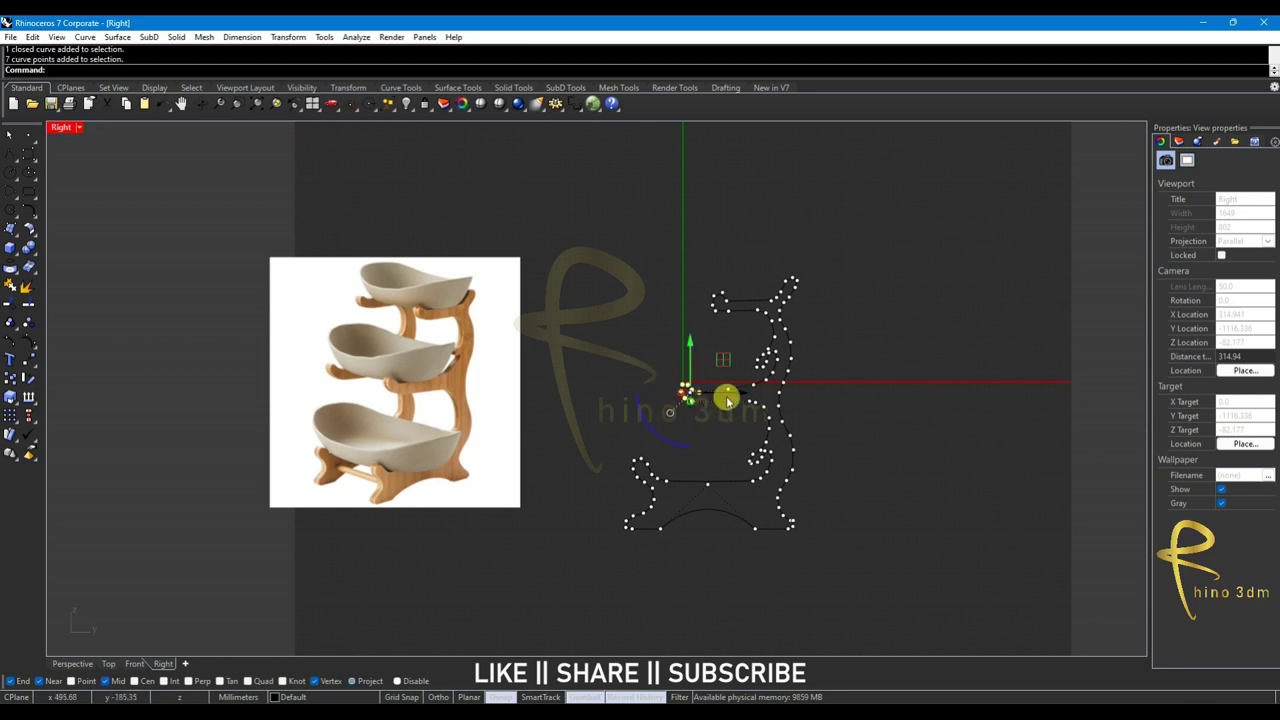
{"action": "mouse_move", "coordinate": [658, 268]}
{"action": "left_mouse_down"}
{"action": "mouse_move", "coordinate": [738, 330]}
{"action": "mouse_move", "coordinate": [760, 303]}
{"action": "mouse_move", "coordinate": [820, 326]}
{"action": "left_mouse_up"}
{"action": "key", "text": "Escape"}
{"action": "left_click", "coordinate": [681, 394]}
{"action": "key", "text": "F10"}
{"action": "left_click_drag", "start_coordinate": [635, 365], "coordinate": [757, 420]}
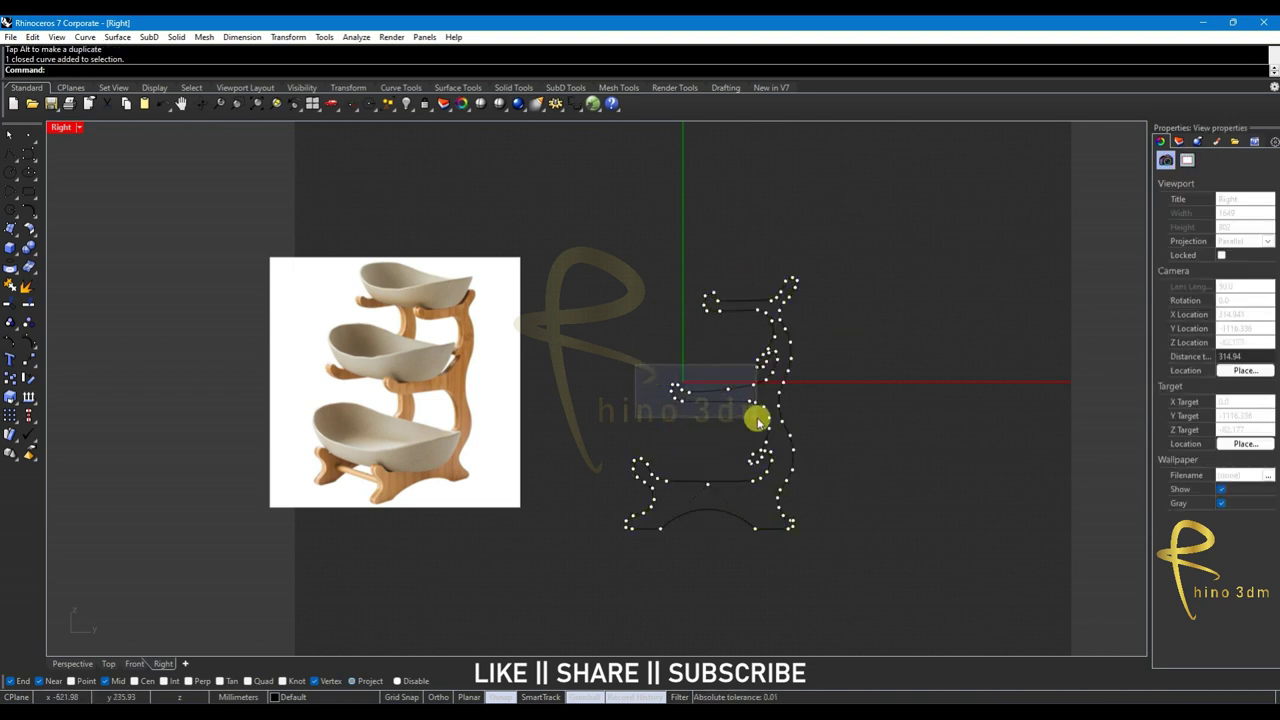
{"action": "left_click_drag", "start_coordinate": [757, 420], "coordinate": [757, 420]}
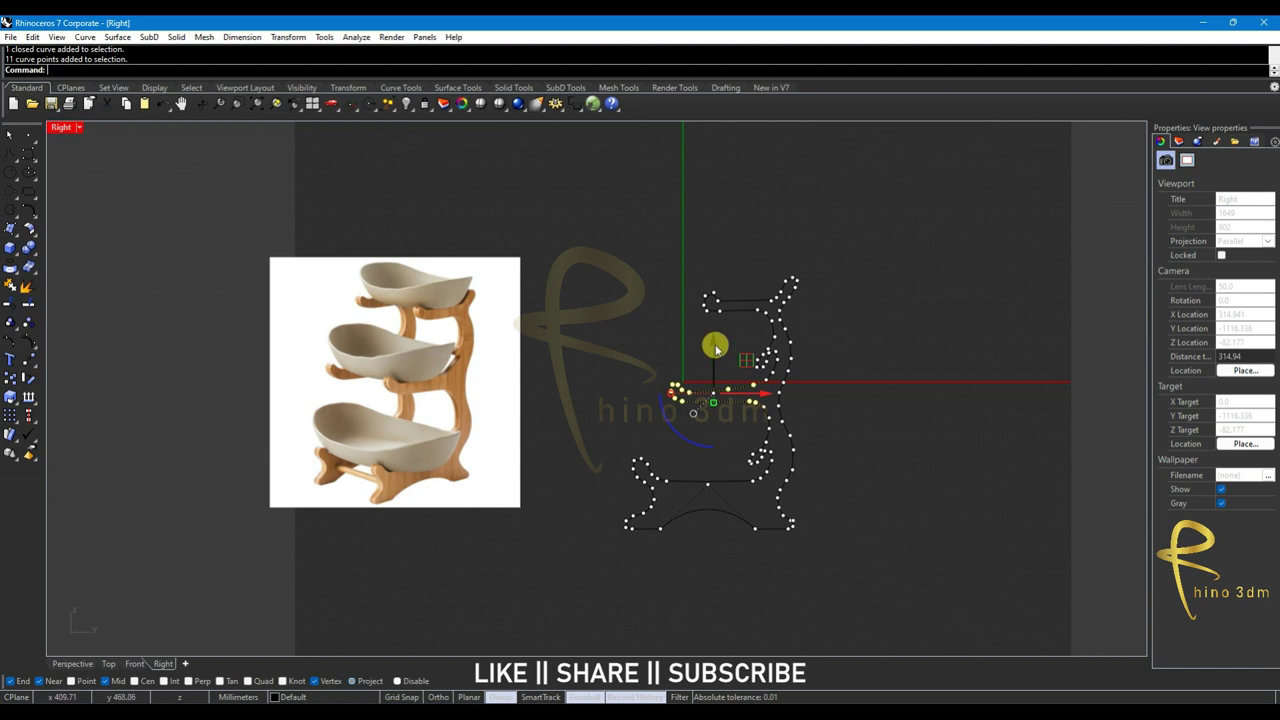
{"action": "key", "text": "Escape"}
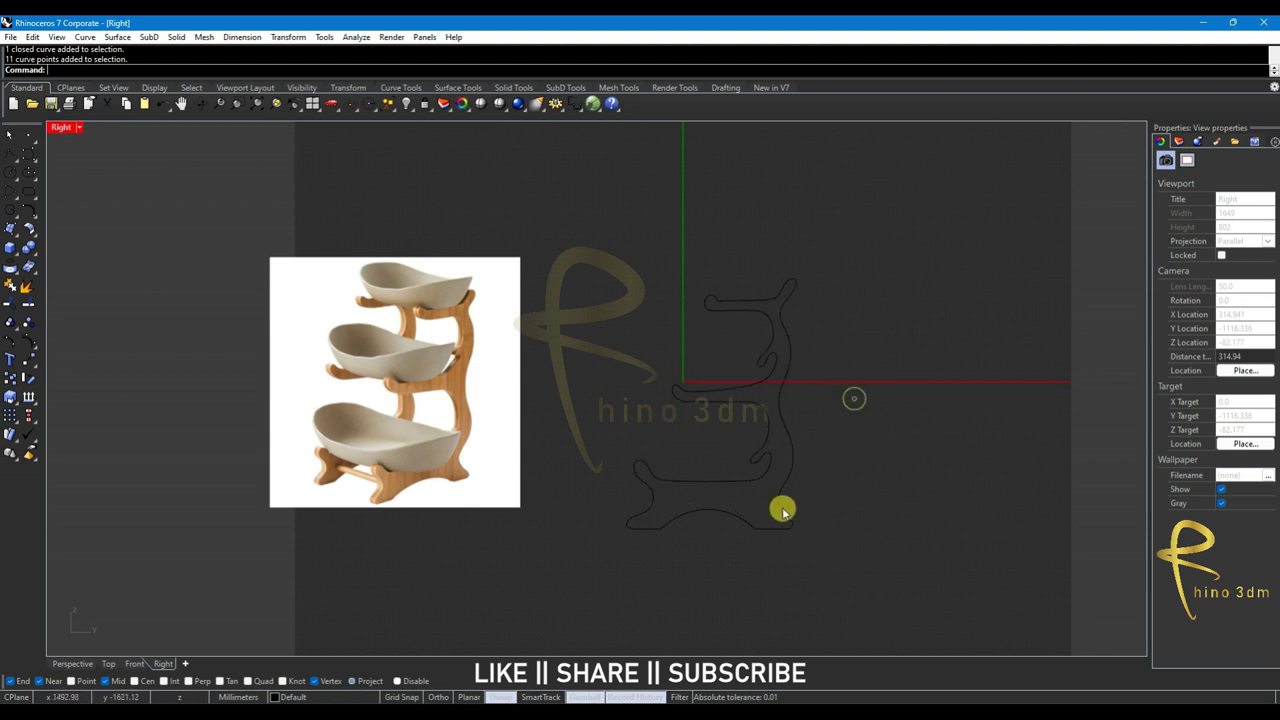
{"action": "left_click", "coordinate": [733, 486]}
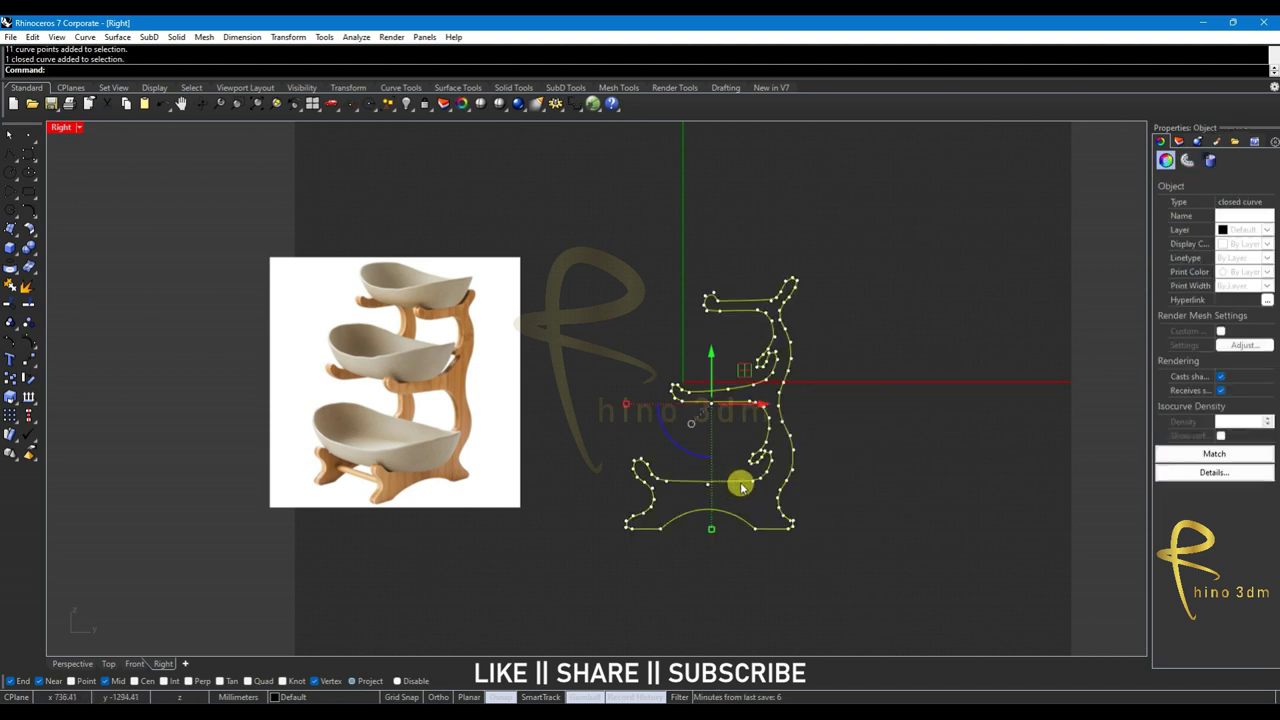
{"action": "left_click", "coordinate": [958, 460]}
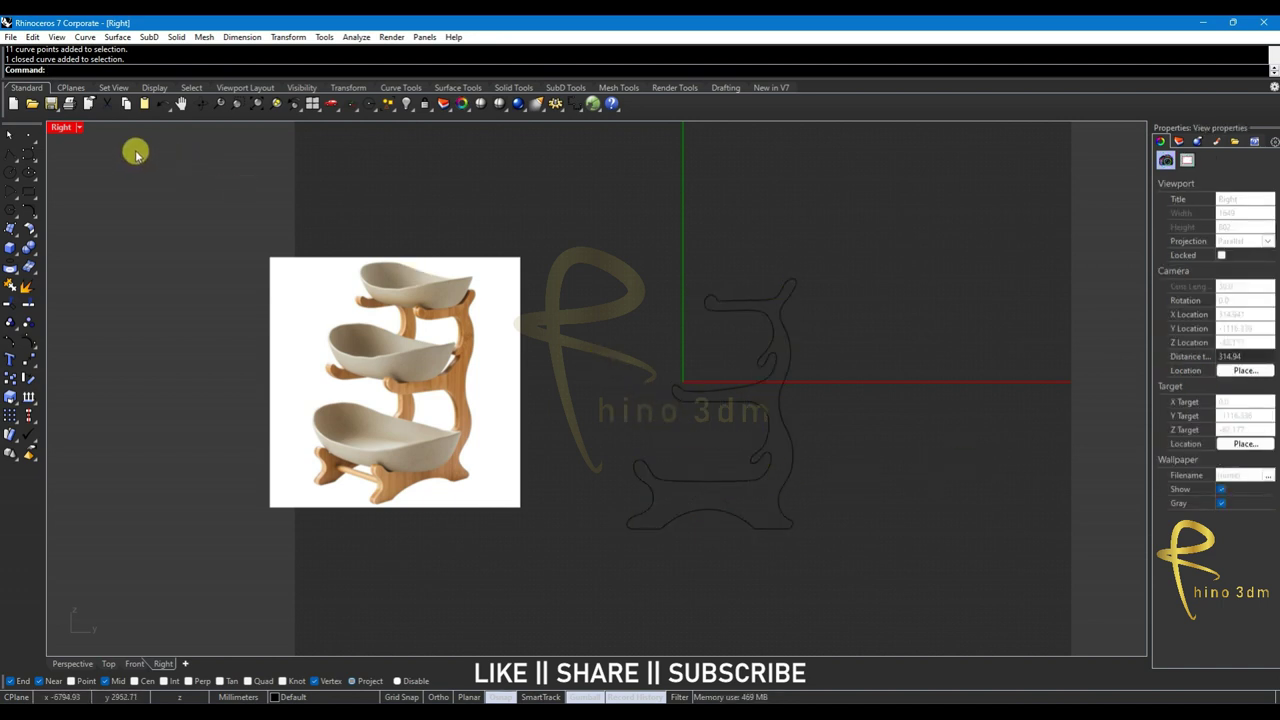
Restore the four-view layout and extrude the closed support outline 100 mm
{"action": "double_click", "coordinate": [63, 131]}
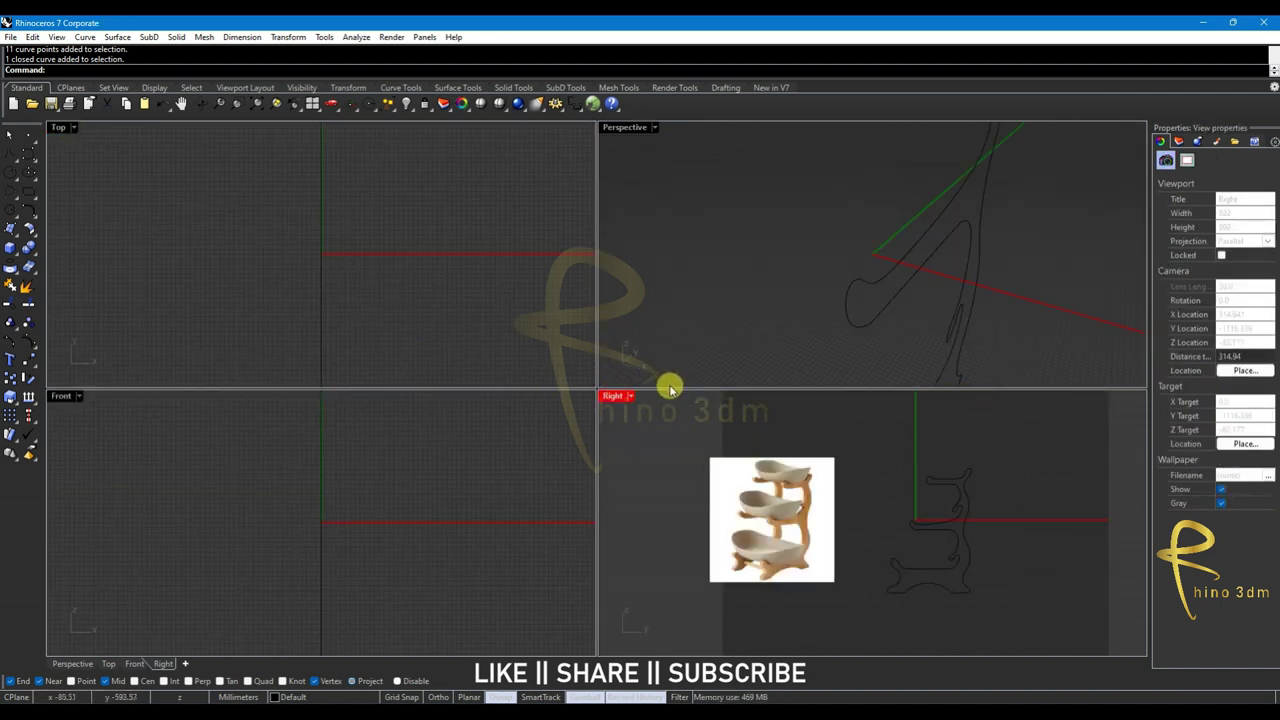
{"action": "right_click_drag", "start_coordinate": [864, 252], "coordinate": [871, 263]}
{"action": "left_click", "coordinate": [864, 268]}
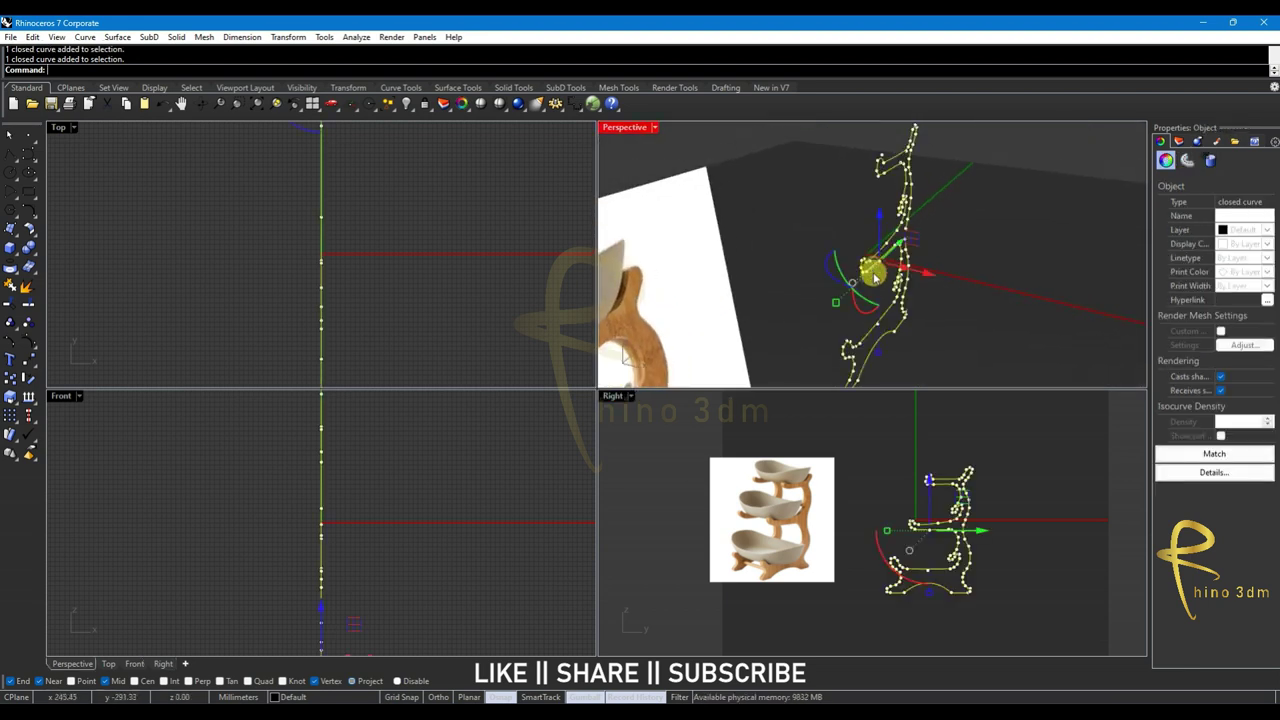
{"action": "type", "text": "Extr"}
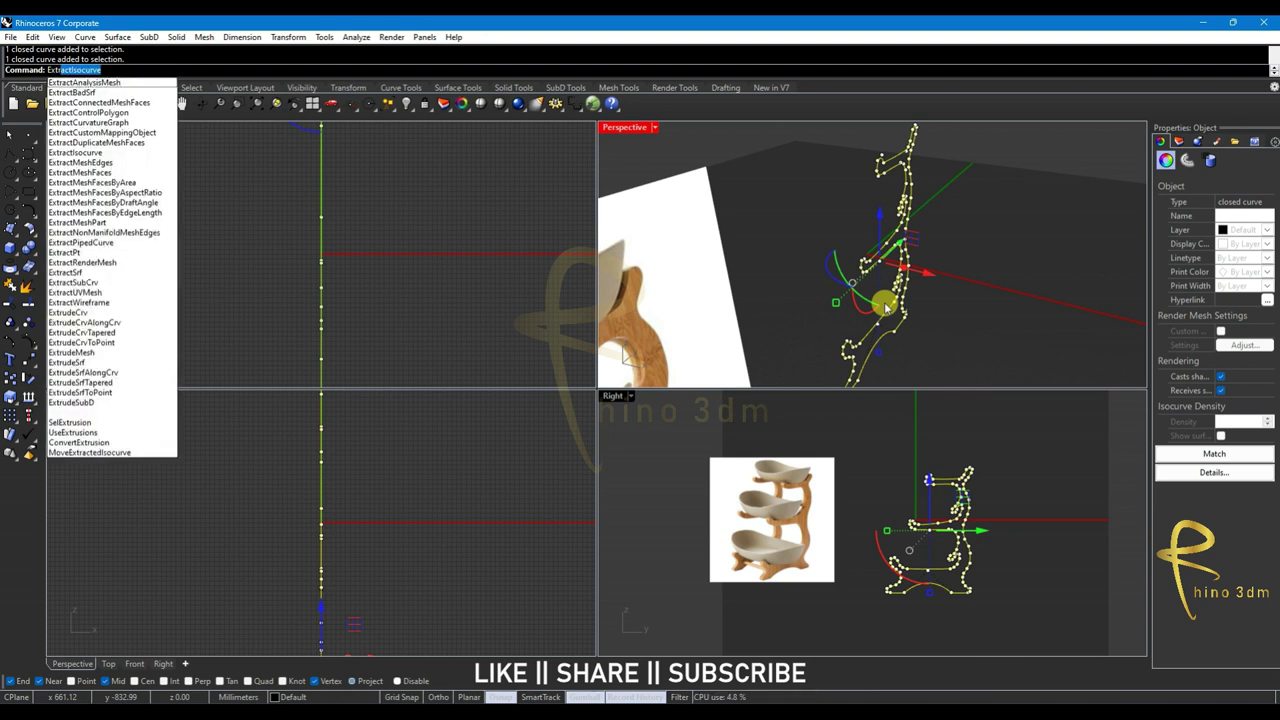
{"action": "type", "text": "u"}
{"action": "key", "text": "Return"}
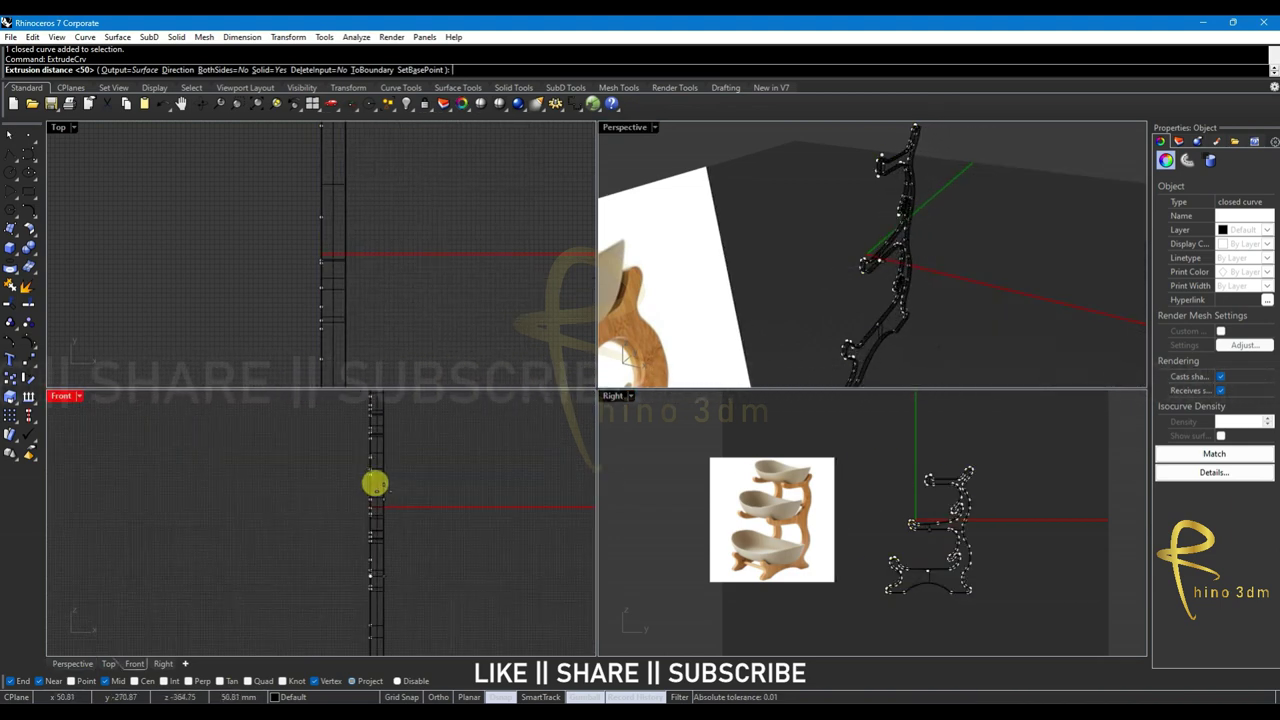
{"action": "type", "text": "20"}
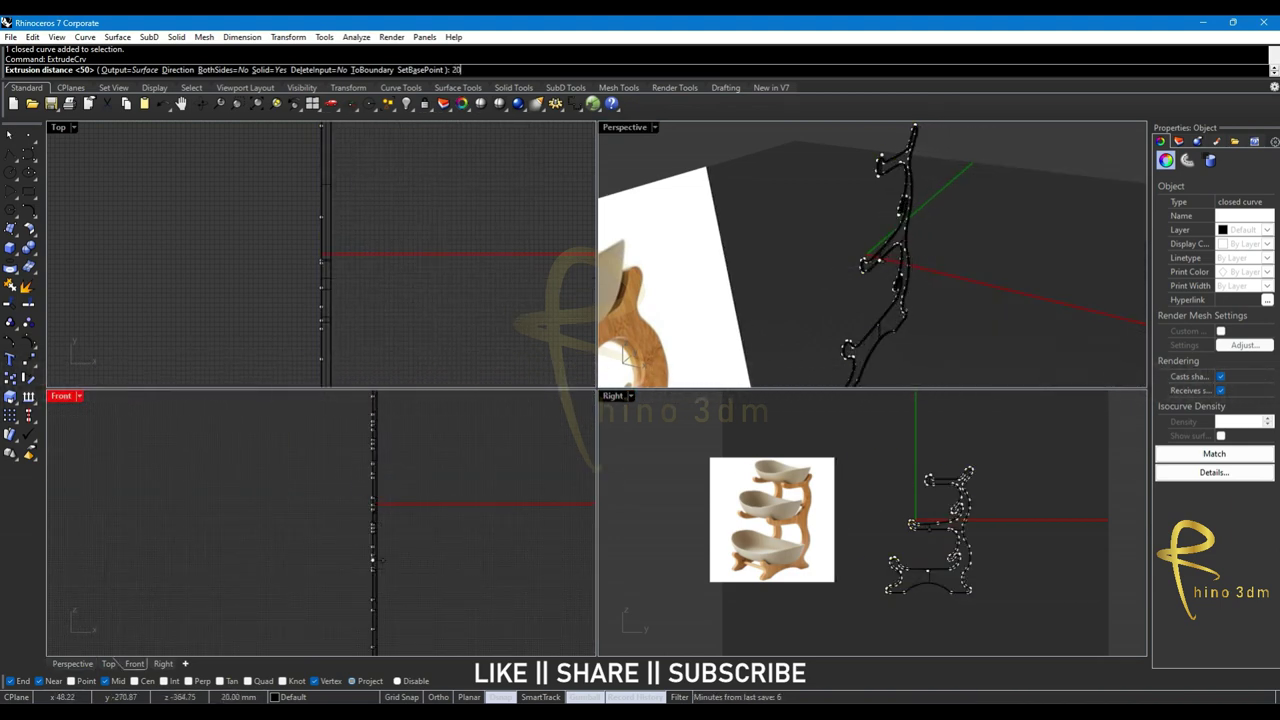
{"action": "key", "text": "BackSpace"}
{"action": "key", "text": "BackSpace"}
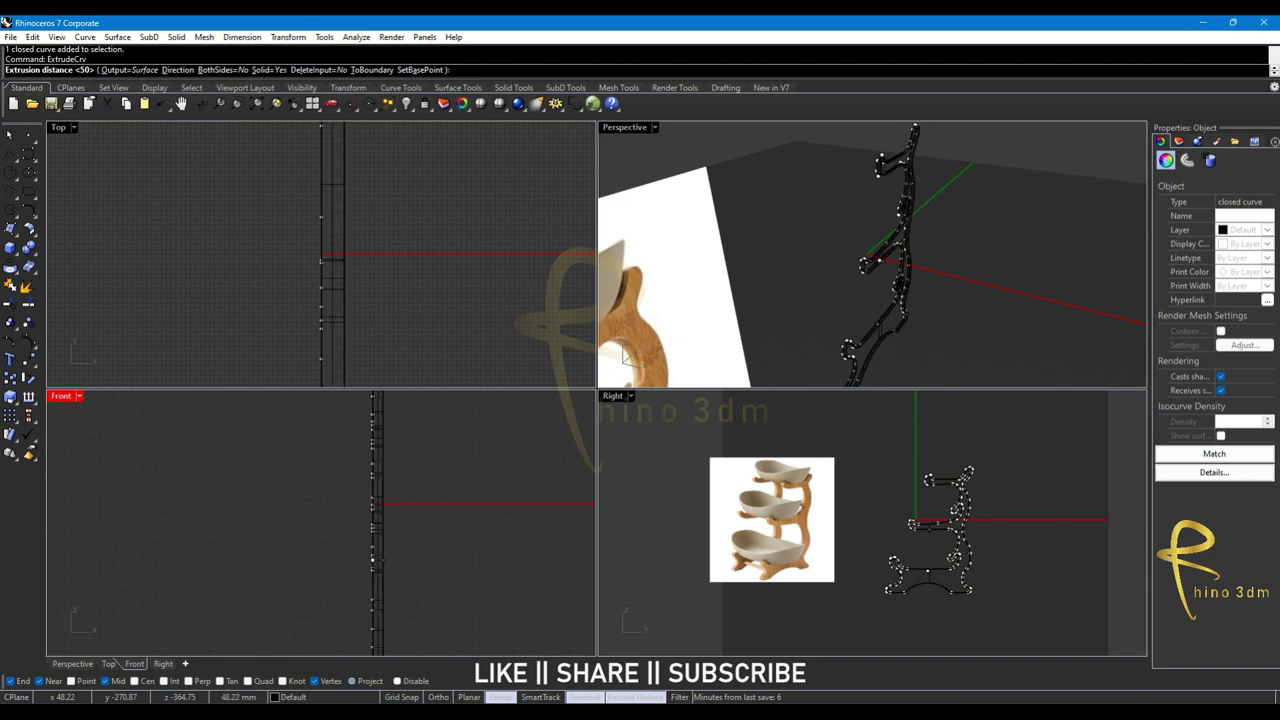
{"action": "type", "text": "100"}
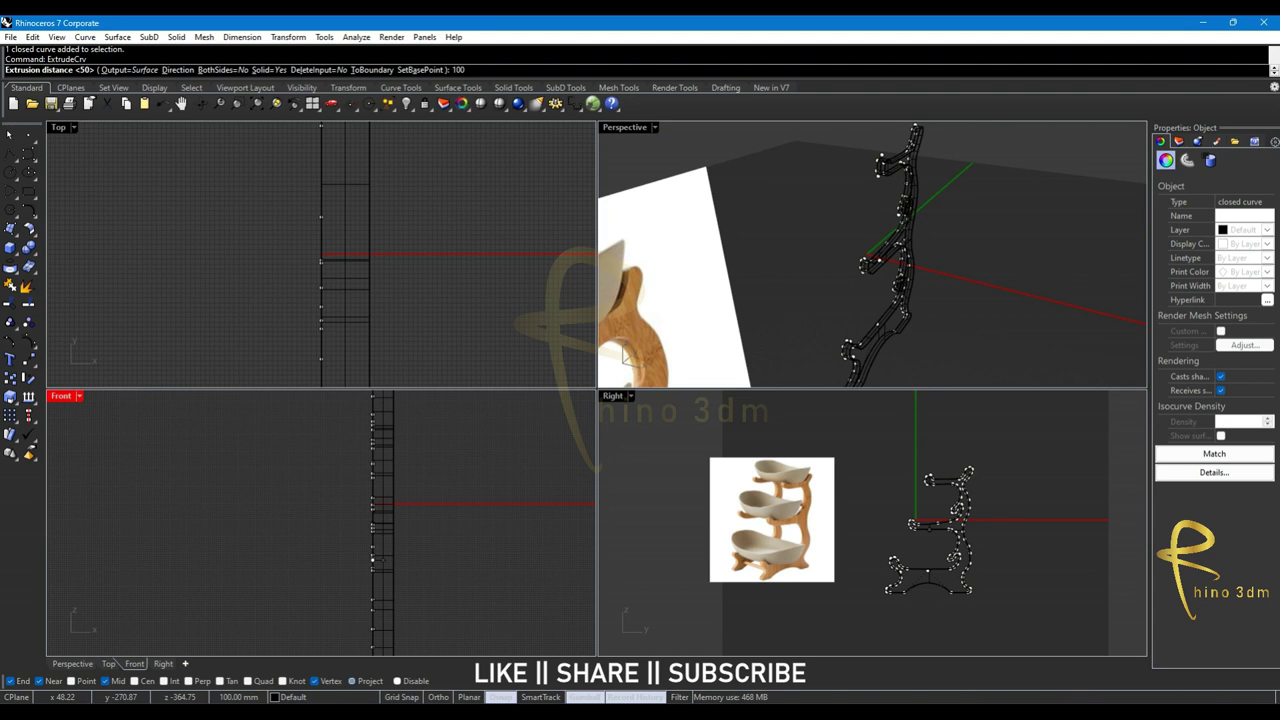
{"action": "key", "text": "Return"}
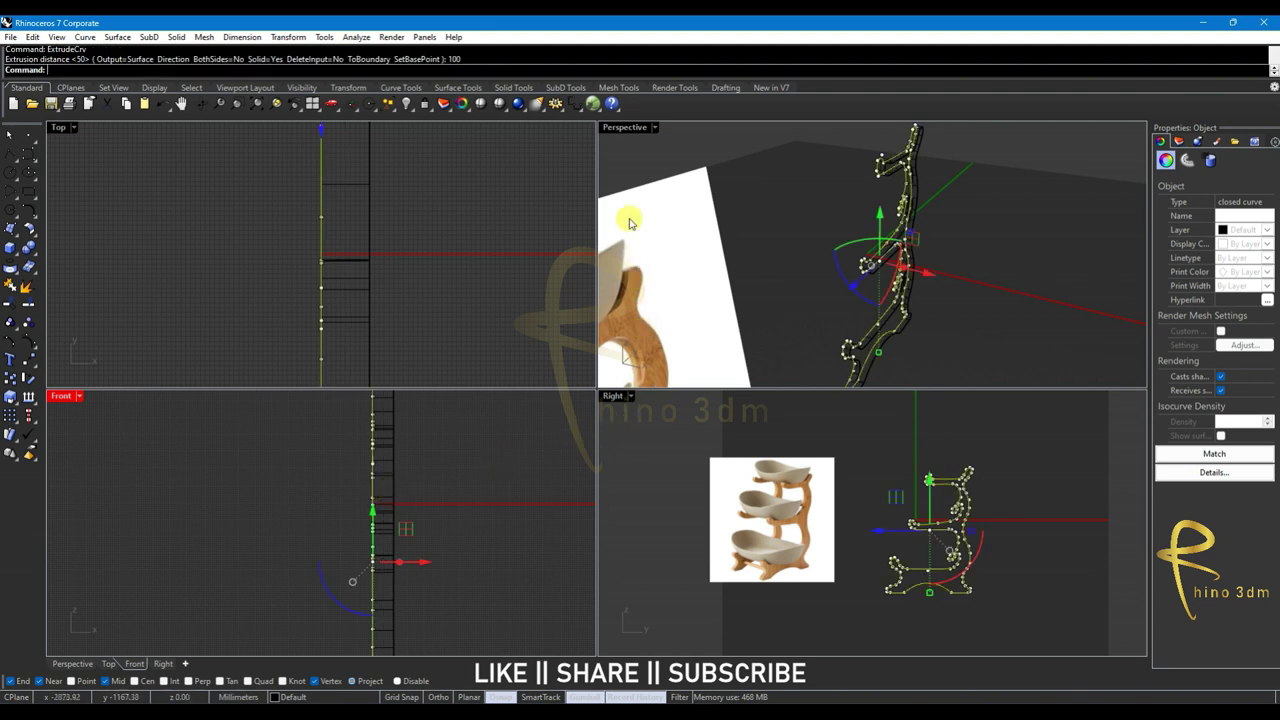
{"action": "left_click", "coordinate": [653, 128]}
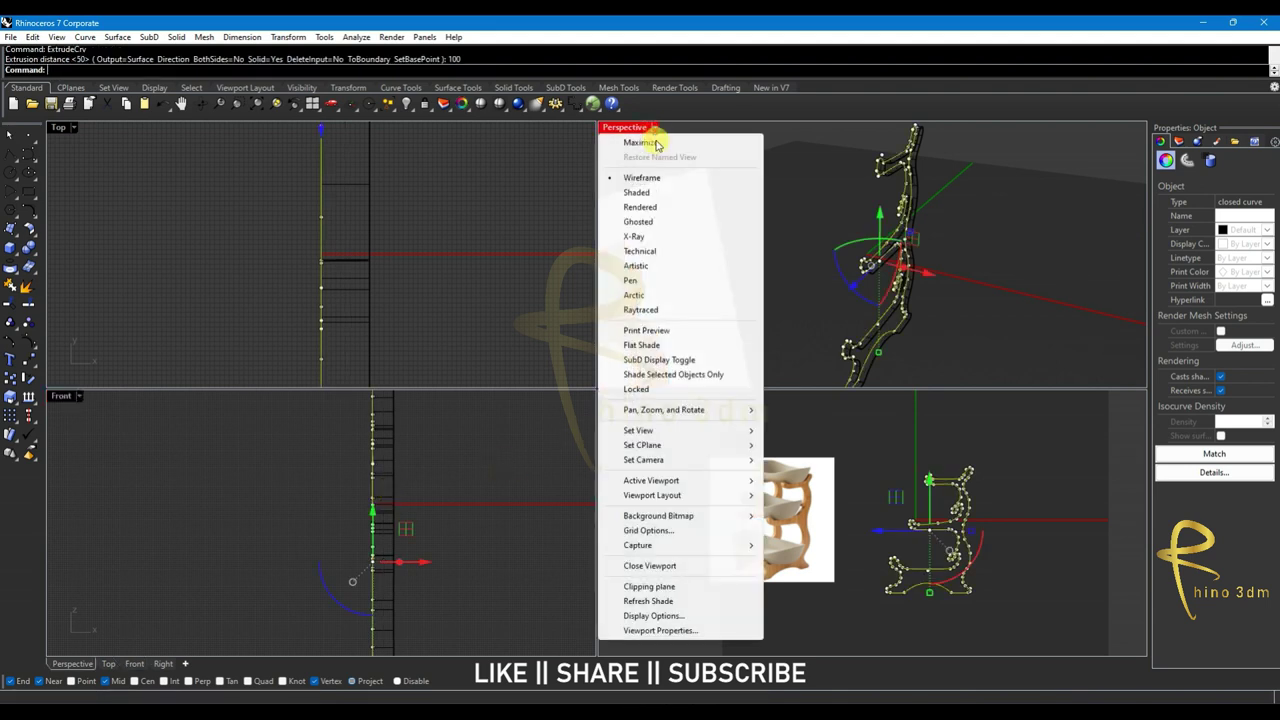
Set the Perspective view to Shaded and orbit around the extruded support
{"action": "left_click", "coordinate": [642, 193]}
{"action": "left_click", "coordinate": [776, 222]}
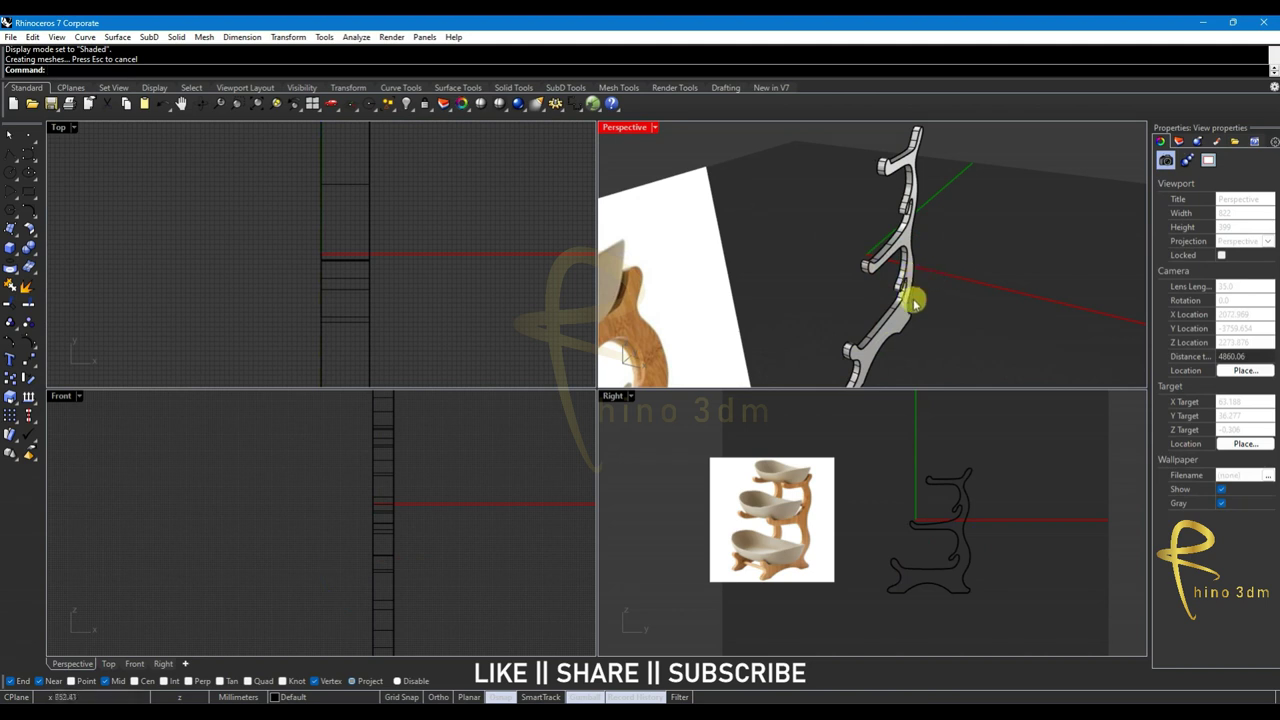
{"action": "mouse_move", "coordinate": [879, 318]}
{"action": "right_mouse_down"}
{"action": "mouse_move", "coordinate": [845, 330]}
{"action": "mouse_move", "coordinate": [829, 314]}
{"action": "mouse_move", "coordinate": [920, 297]}
{"action": "mouse_move", "coordinate": [876, 289]}
{"action": "right_mouse_up"}
{"action": "scroll", "coordinate": [875, 288], "scroll_direction": "down", "scroll_amount": 3}
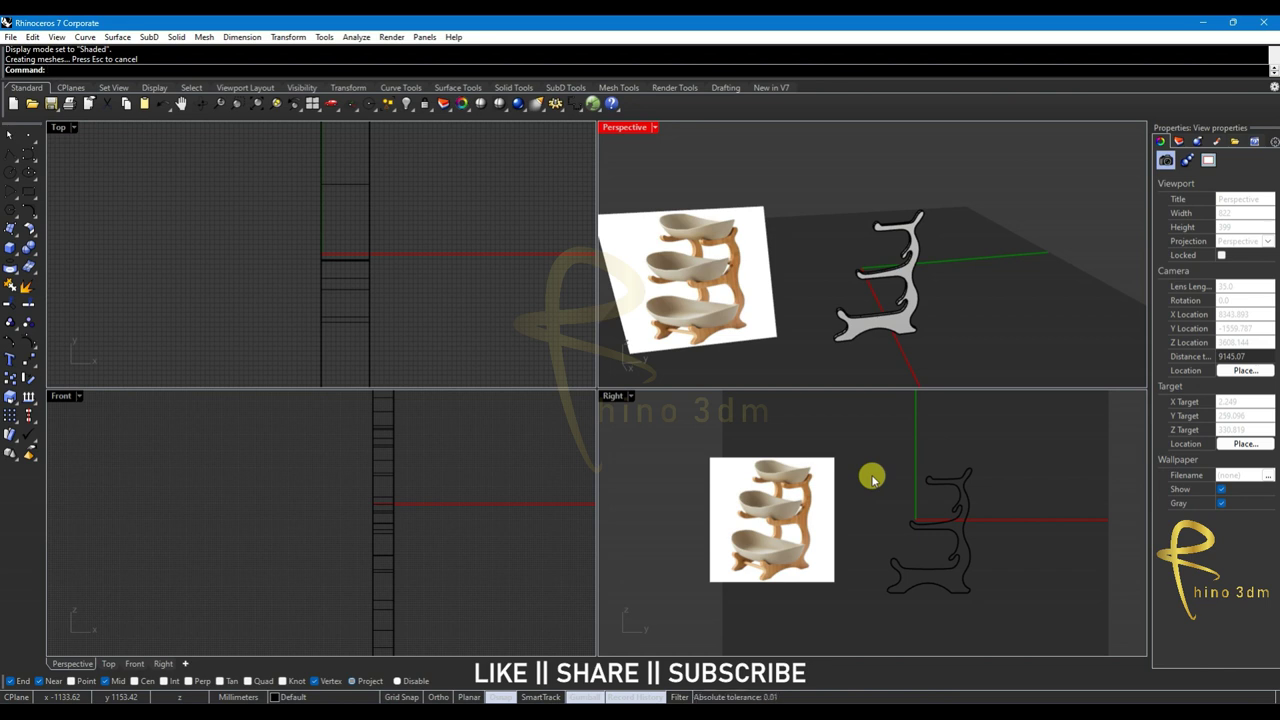
{"action": "scroll", "coordinate": [405, 497], "scroll_direction": "down", "scroll_amount": 2}
{"action": "scroll", "coordinate": [396, 503], "scroll_direction": "down", "scroll_amount": 2}
Group the support solid, its outline curve and the reference picture
{"action": "left_click_drag", "start_coordinate": [366, 578], "coordinate": [449, 455]}
{"action": "key", "text": "ctrl+g"}
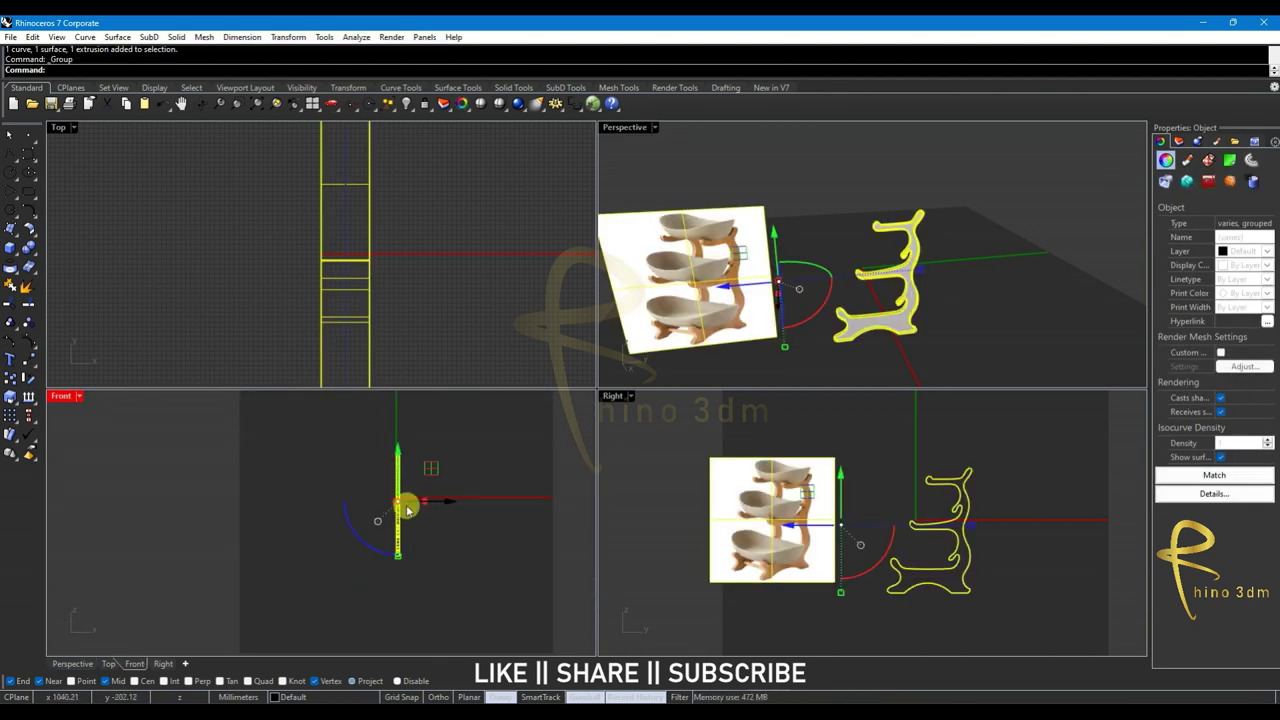
{"action": "scroll", "coordinate": [432, 505], "scroll_direction": "up", "scroll_amount": 2}
{"action": "mouse_move", "coordinate": [400, 506]}
{"action": "right_mouse_down"}
{"action": "mouse_move", "coordinate": [250, 560]}
{"action": "mouse_move", "coordinate": [254, 540]}
{"action": "right_mouse_up"}
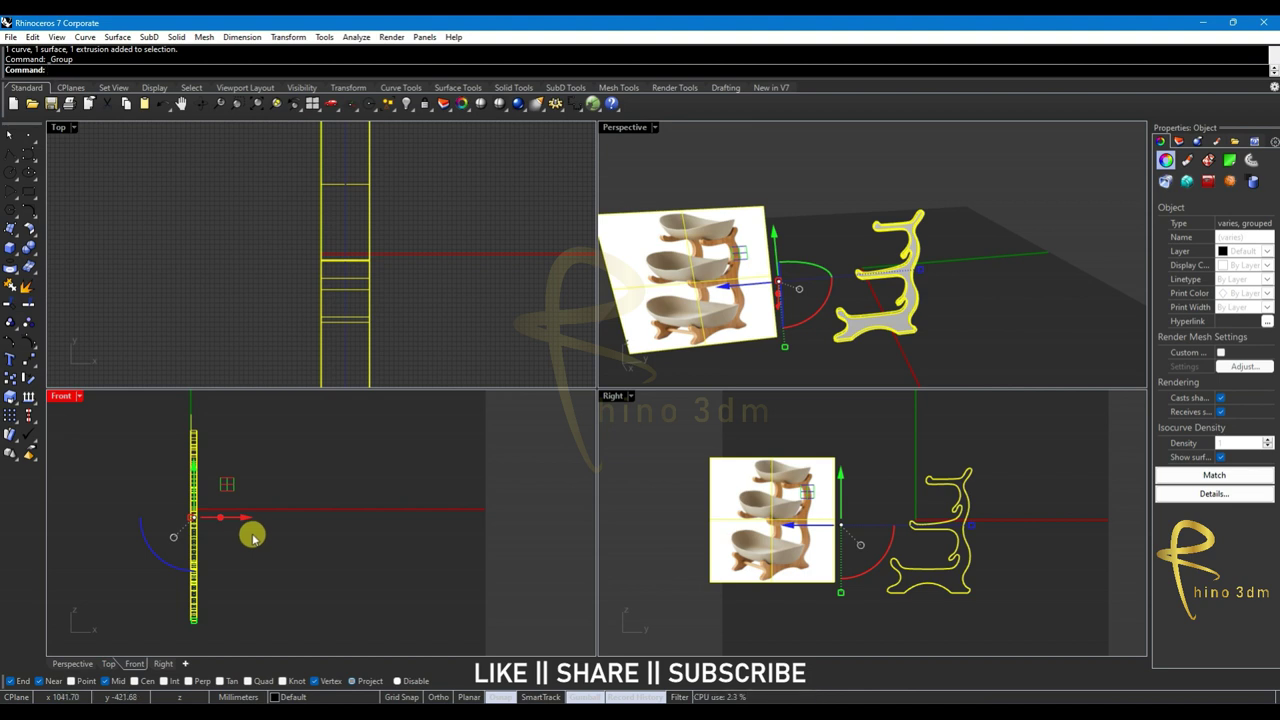
Undo the move and regroup the support and its curve without the reference picture
{"action": "left_click_drag", "start_coordinate": [239, 517], "coordinate": [357, 514]}
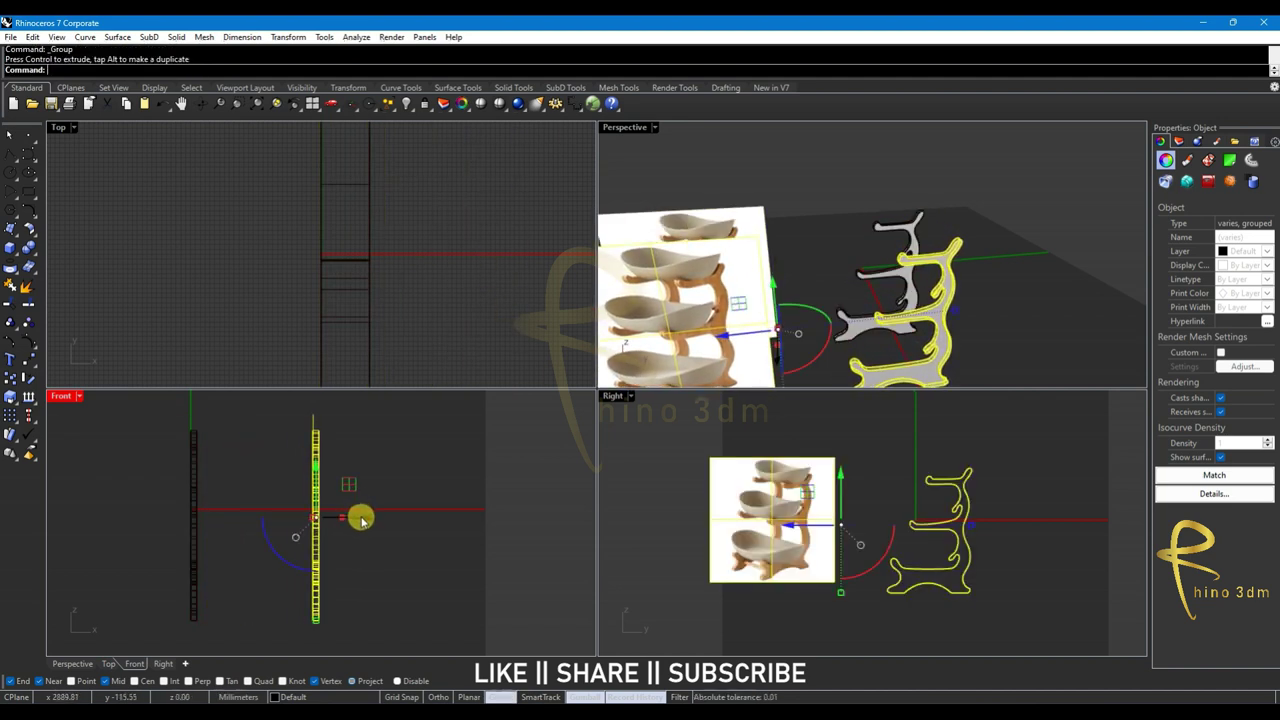
{"action": "key", "text": "ctrl+z"}
{"action": "left_click", "coordinate": [193, 448]}
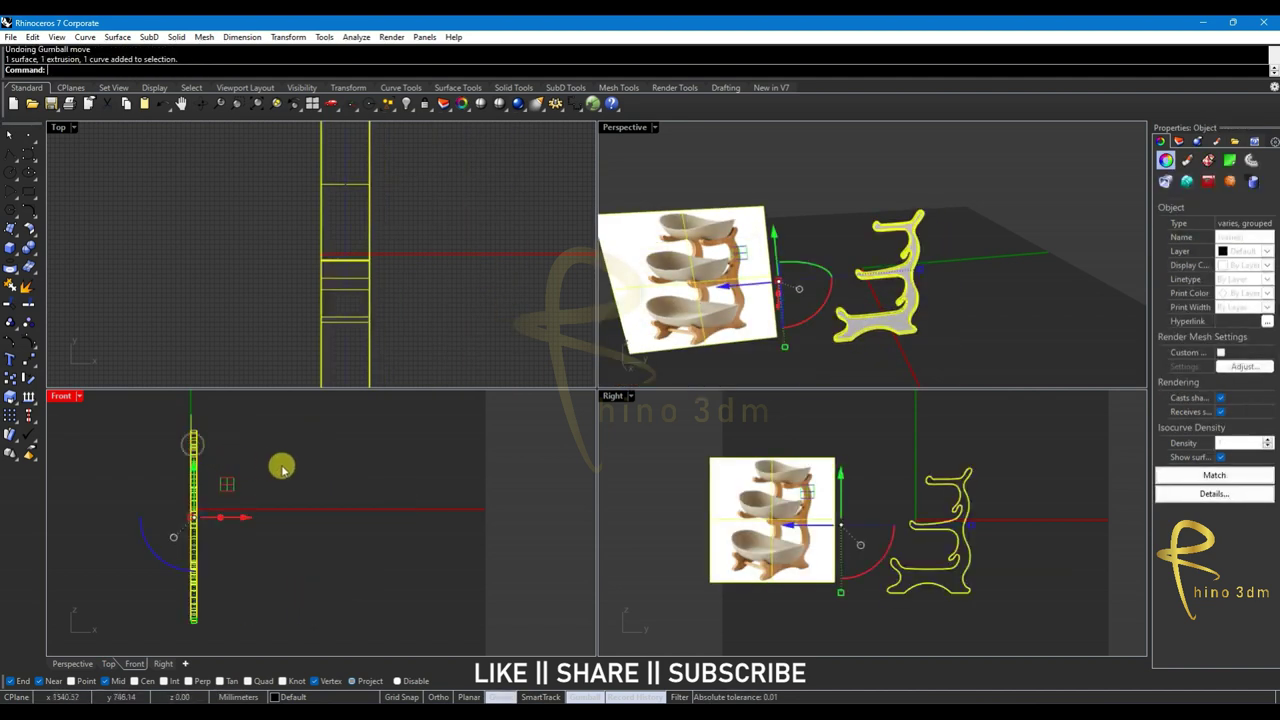
{"action": "left_click", "coordinate": [28, 322]}
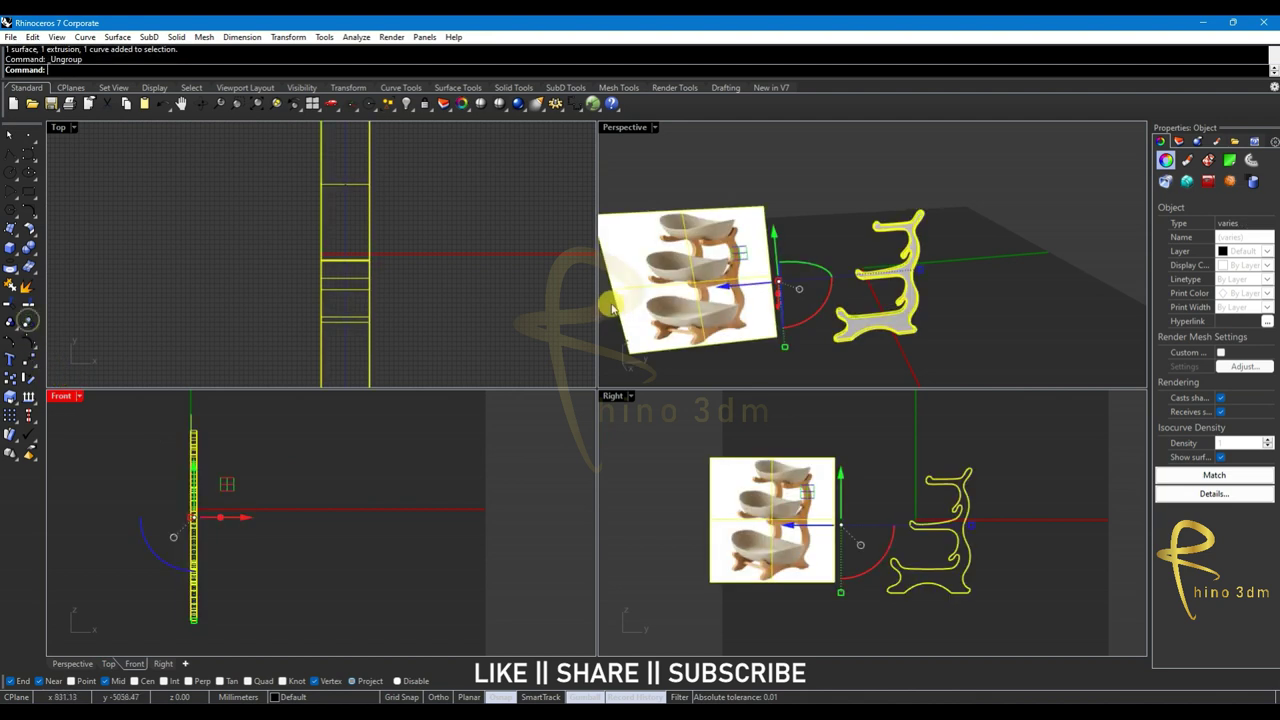
{"action": "left_click", "coordinate": [628, 289], "text": "ctrl"}
{"action": "key", "text": "ctrl+g"}
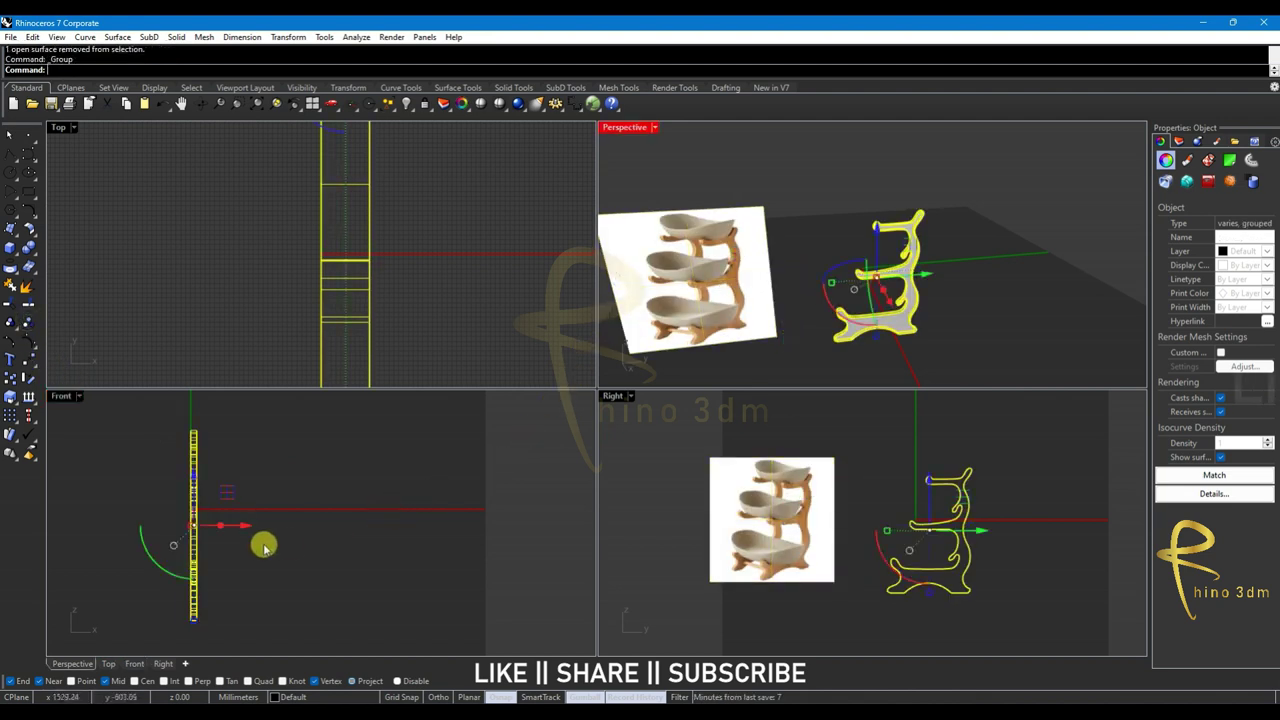
Duplicate the support to the right and shift the copy further right
{"action": "left_click_drag", "start_coordinate": [236, 531], "coordinate": [370, 521]}
{"action": "right_click_drag", "start_coordinate": [950, 300], "coordinate": [1024, 313]}
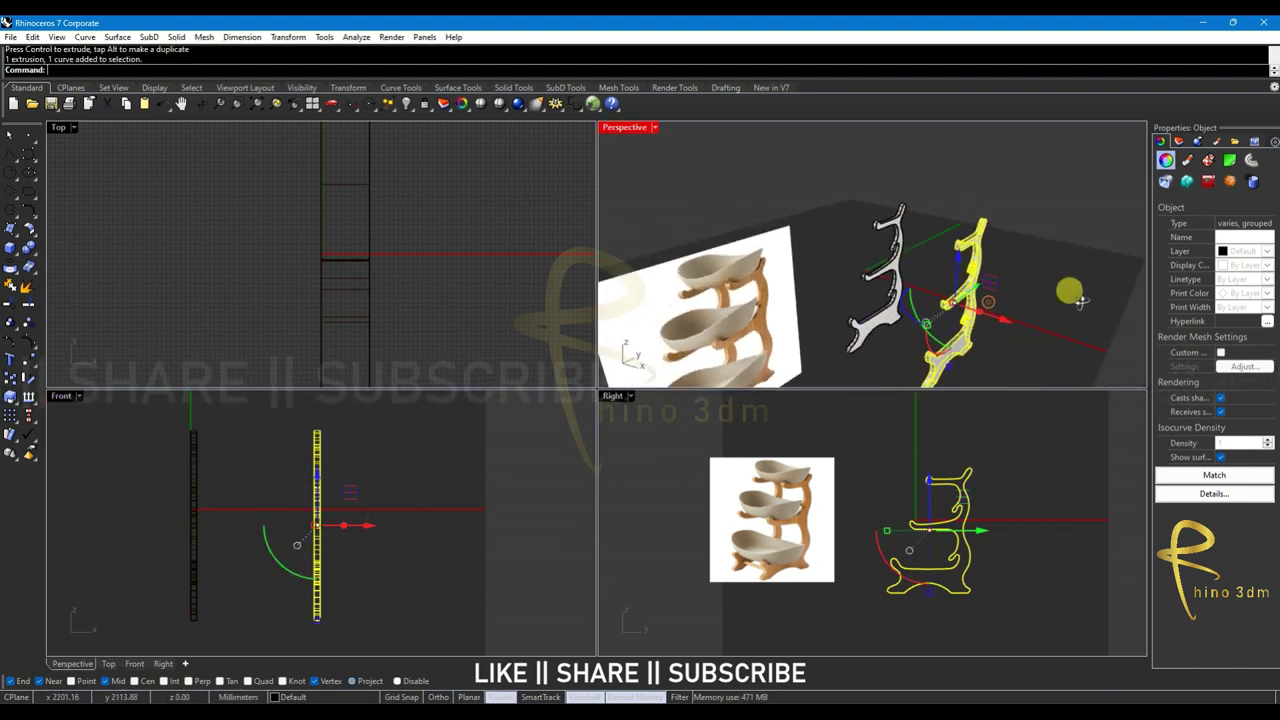
{"action": "left_click", "coordinate": [1024, 313]}
{"action": "right_click_drag", "start_coordinate": [931, 337], "coordinate": [908, 320]}
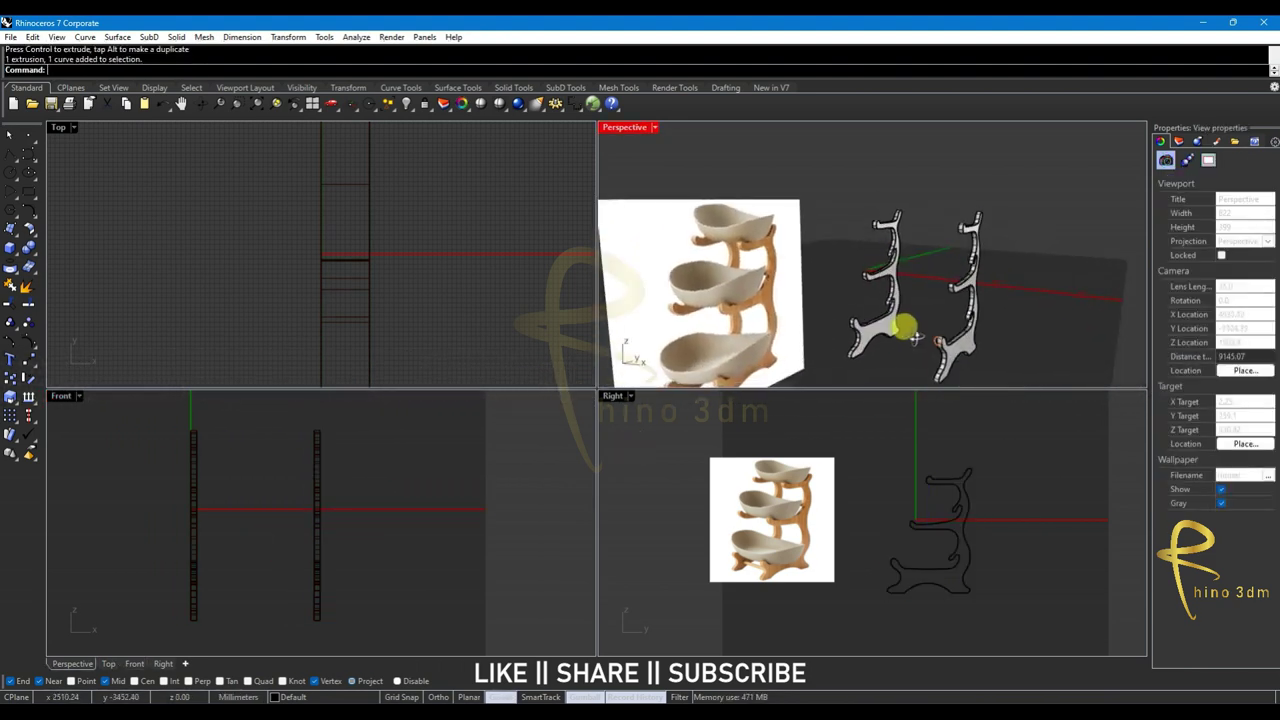
{"action": "left_click", "coordinate": [948, 344]}
{"action": "left_click_drag", "start_coordinate": [366, 526], "coordinate": [366, 534]}
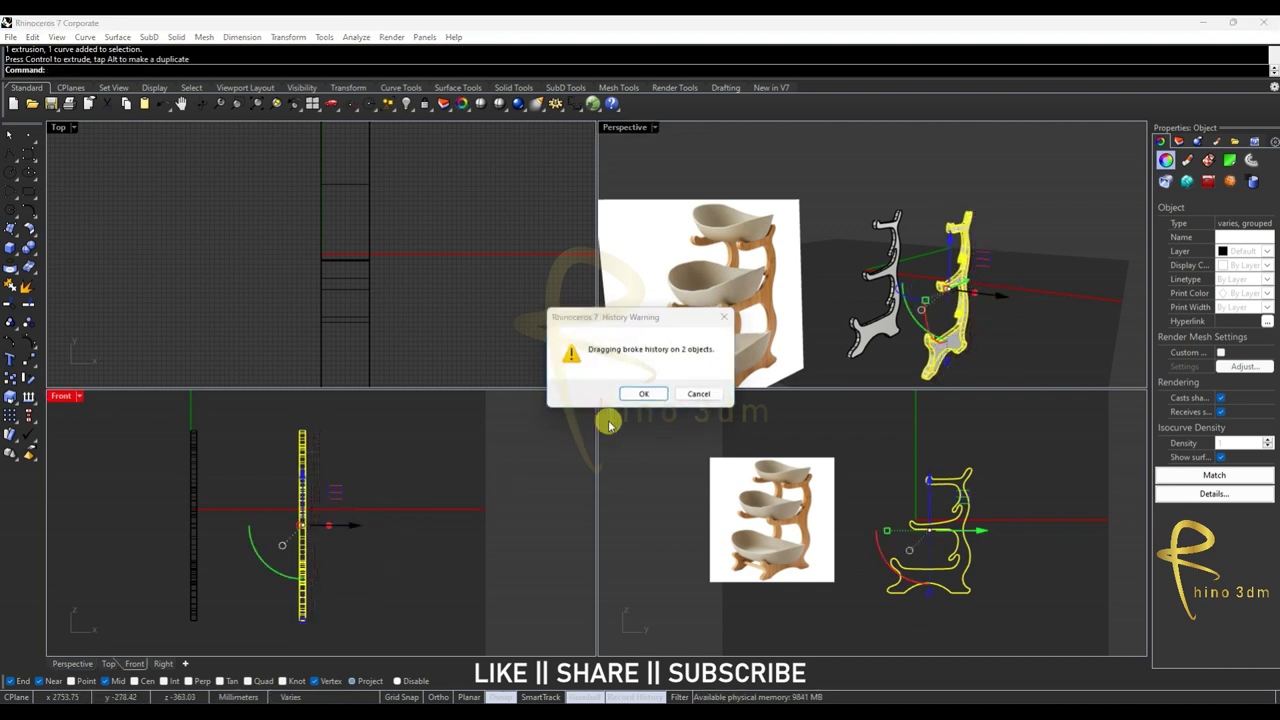
{"action": "left_click", "coordinate": [656, 399]}
{"action": "left_click", "coordinate": [398, 503]}
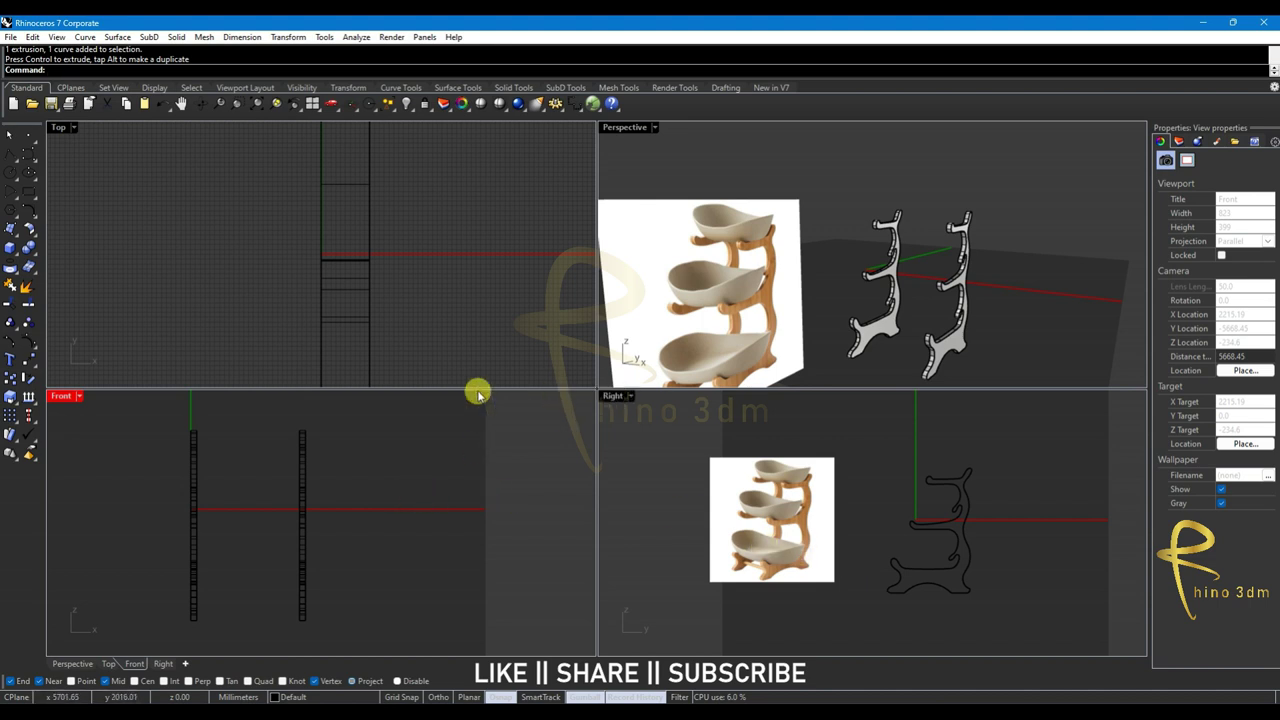
Frame both supports in the top, front and perspective views
{"action": "scroll", "coordinate": [300, 440], "scroll_direction": "down", "scroll_amount": 4}
{"action": "scroll", "coordinate": [355, 303], "scroll_direction": "down", "scroll_amount": 10}
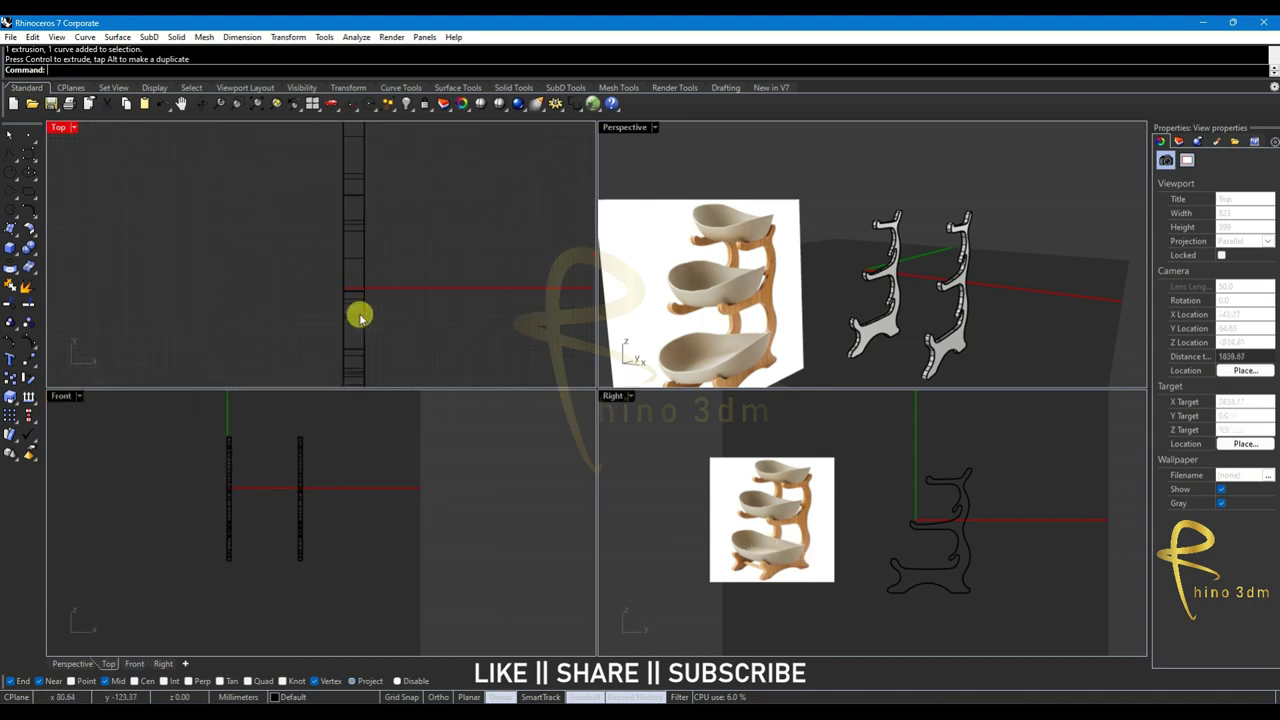
{"action": "scroll", "coordinate": [355, 303], "scroll_direction": "down", "scroll_amount": 4}
{"action": "scroll", "coordinate": [371, 294], "scroll_direction": "down", "scroll_amount": 2}
{"action": "scroll", "coordinate": [334, 311], "scroll_direction": "up", "scroll_amount": 4}
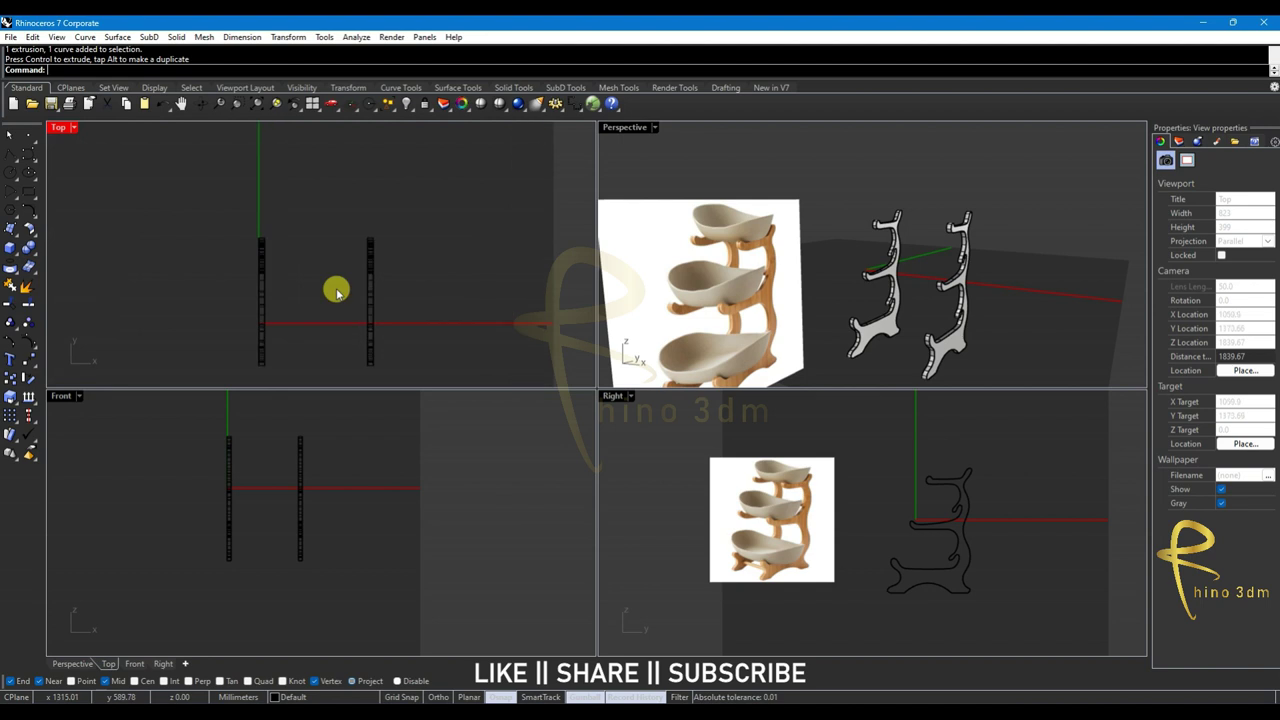
{"action": "scroll", "coordinate": [337, 289], "scroll_direction": "up", "scroll_amount": 2}
{"action": "right_click_drag", "start_coordinate": [347, 305], "coordinate": [337, 289]}
{"action": "scroll", "coordinate": [335, 480], "scroll_direction": "up", "scroll_amount": 3}
{"action": "mouse_move", "coordinate": [329, 486]}
{"action": "right_mouse_down"}
{"action": "mouse_move", "coordinate": [350, 515]}
{"action": "mouse_move", "coordinate": [402, 538]}
{"action": "right_mouse_up"}
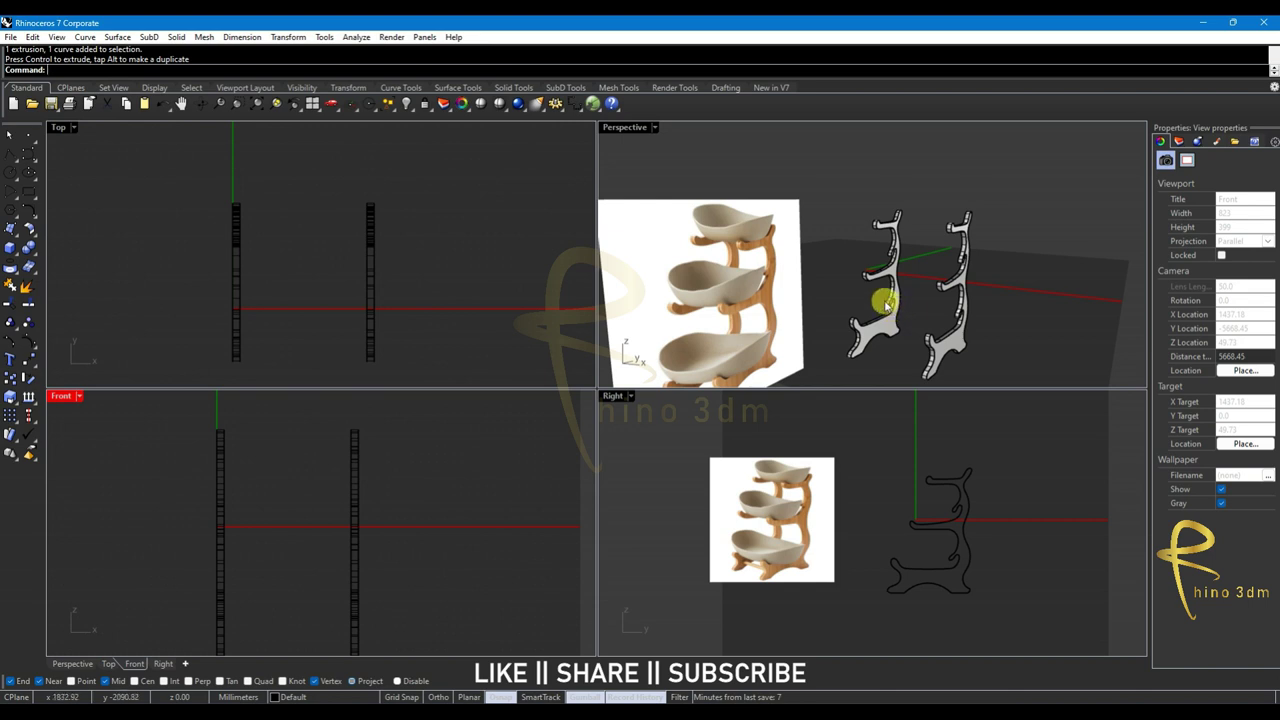
{"action": "mouse_move", "coordinate": [880, 277]}
{"action": "right_mouse_down"}
{"action": "mouse_move", "coordinate": [852, 338]}
{"action": "mouse_move", "coordinate": [891, 251]}
{"action": "right_mouse_up"}
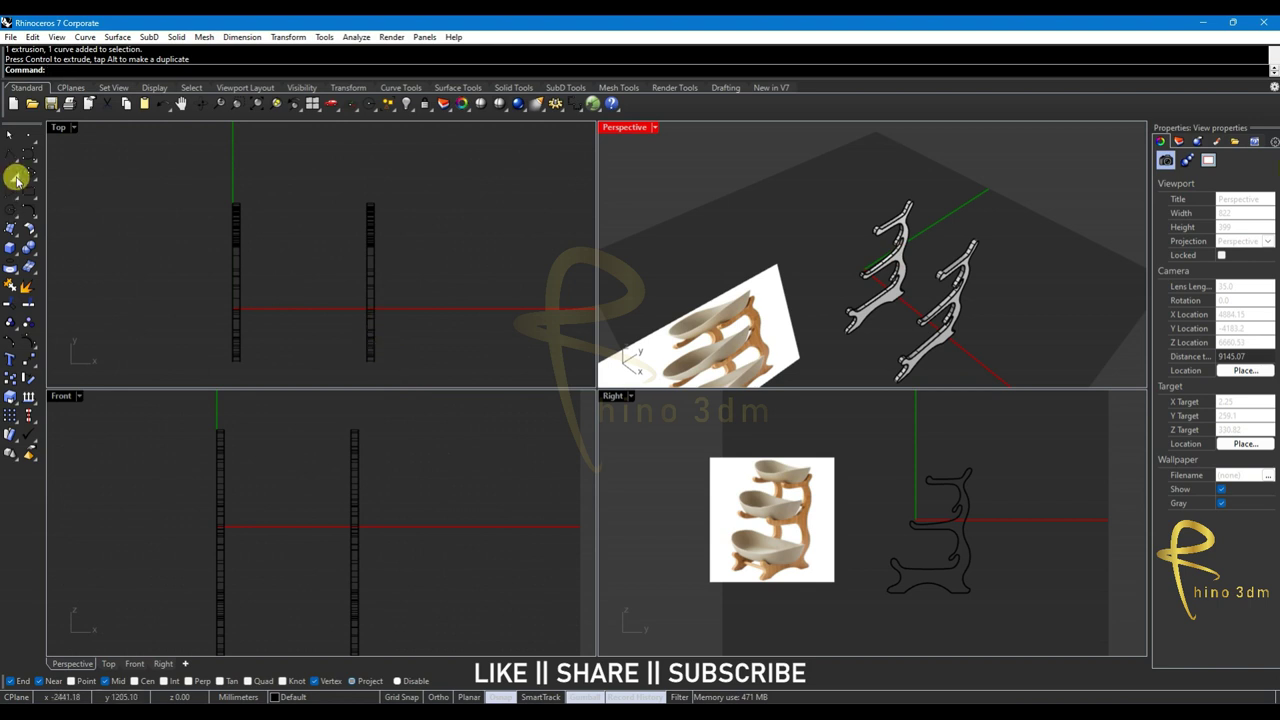
{"action": "left_click", "coordinate": [25, 173]}
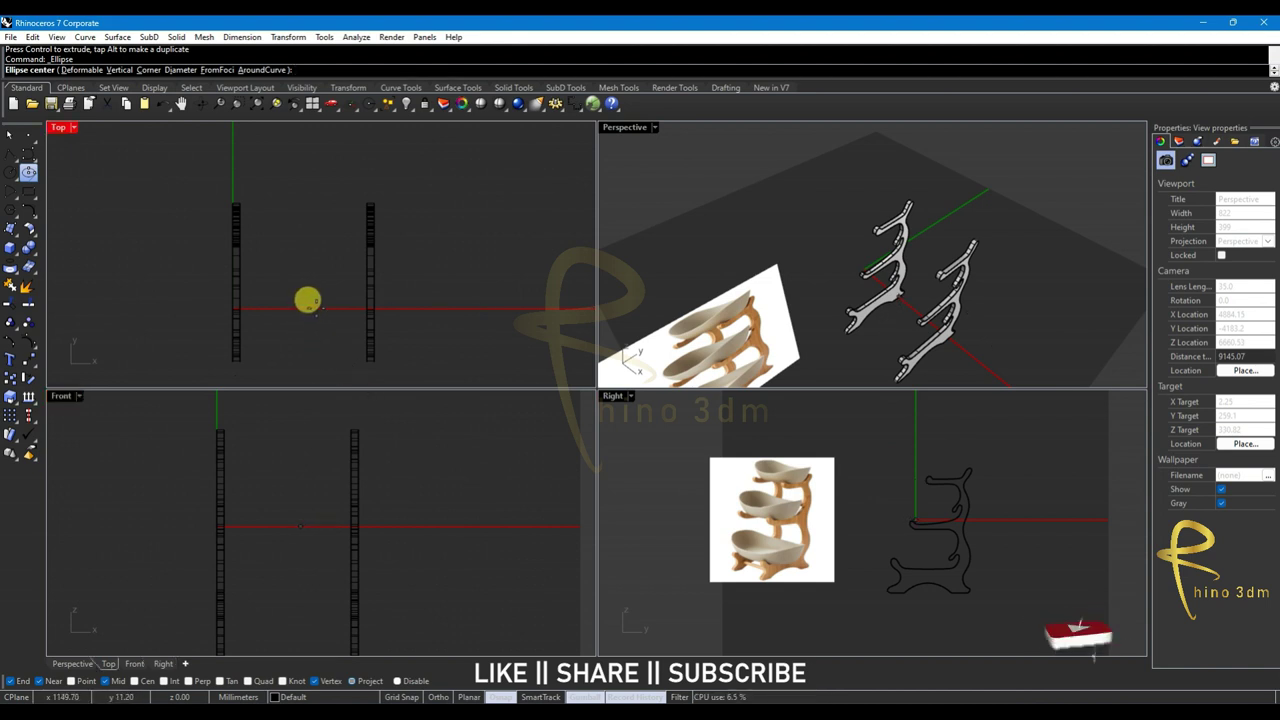
{"action": "left_click", "coordinate": [10, 133]}
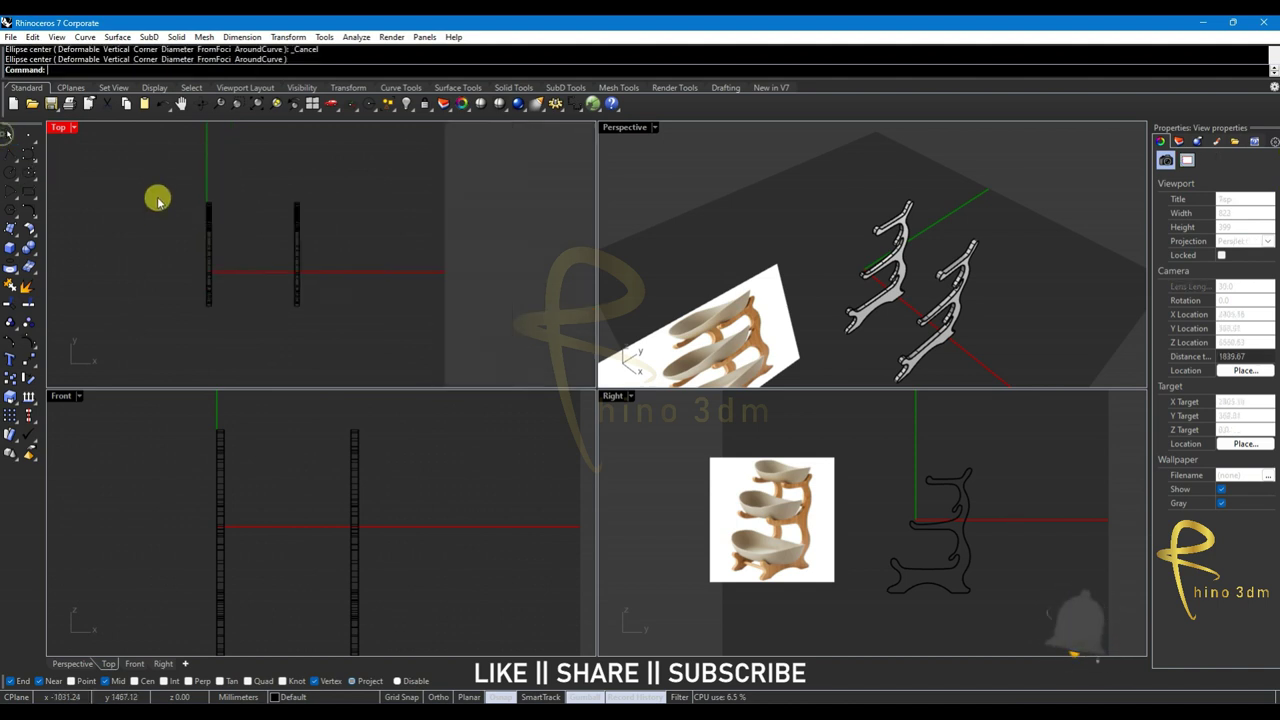
Group both supports and concentrically align them to point 0
{"action": "left_click_drag", "start_coordinate": [149, 162], "coordinate": [391, 373]}
{"action": "key", "text": "ctrl+g"}
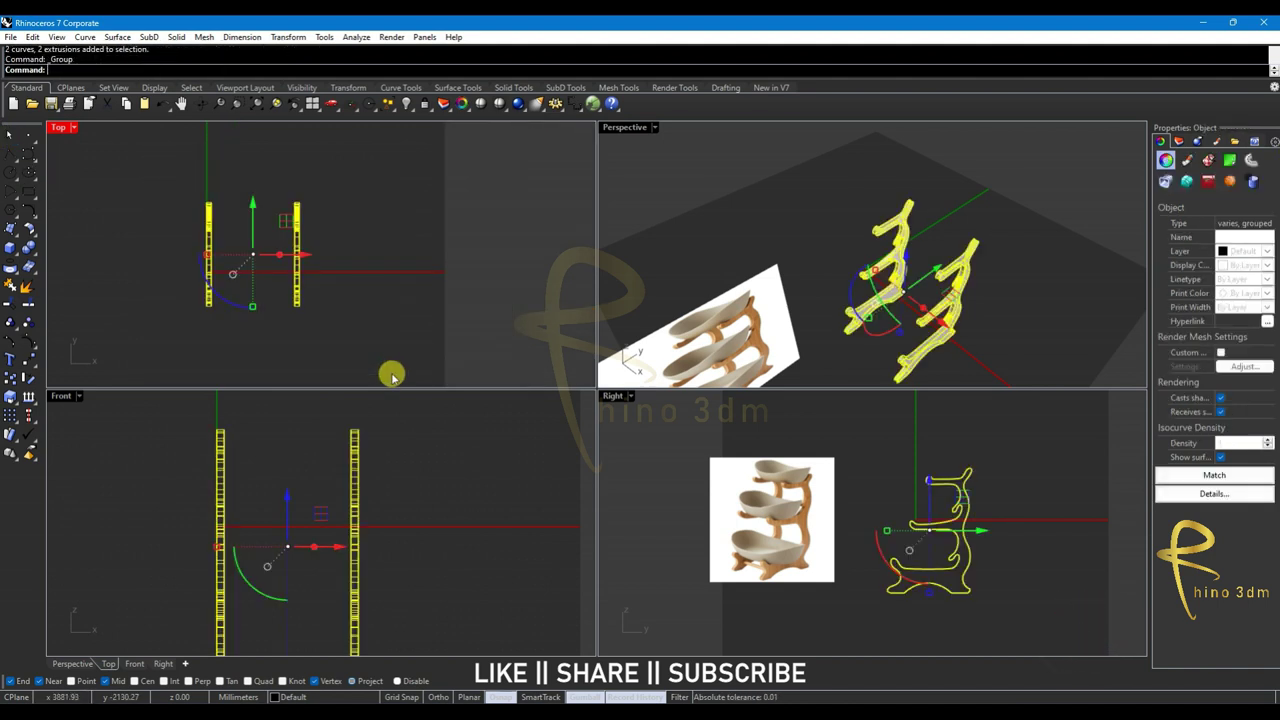
{"action": "left_click", "coordinate": [30, 415]}
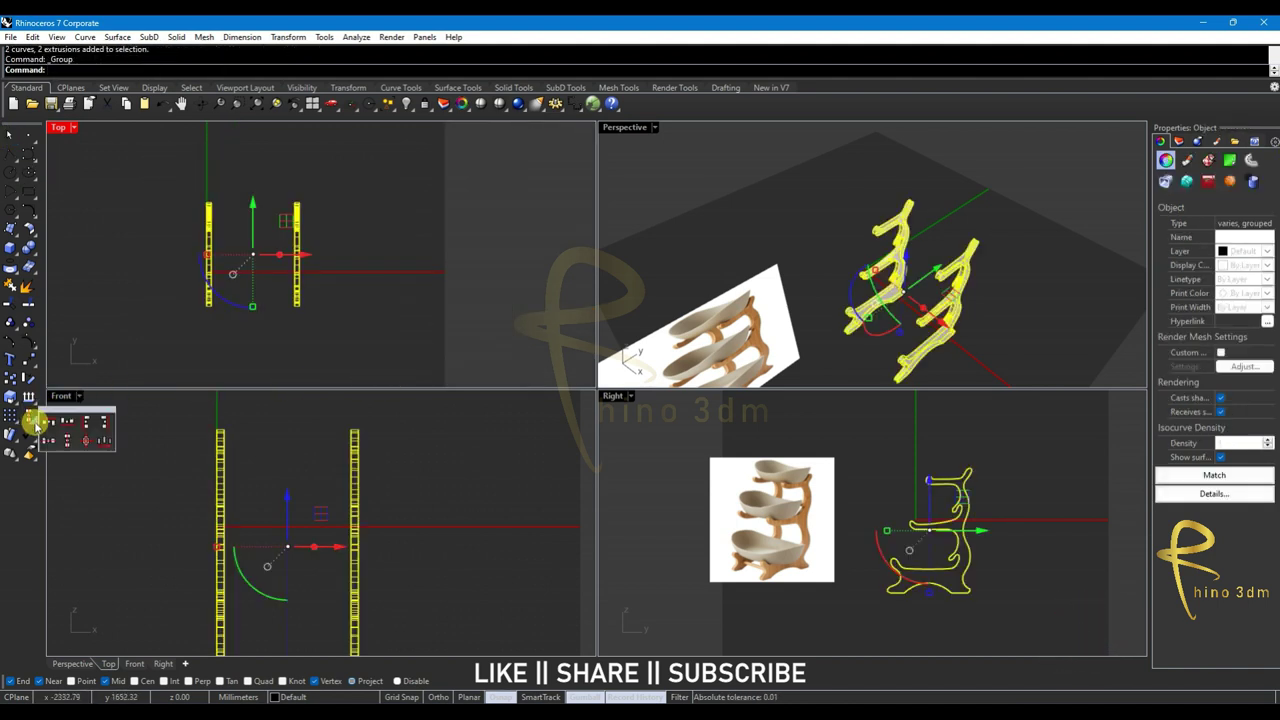
{"action": "left_click", "coordinate": [74, 428]}
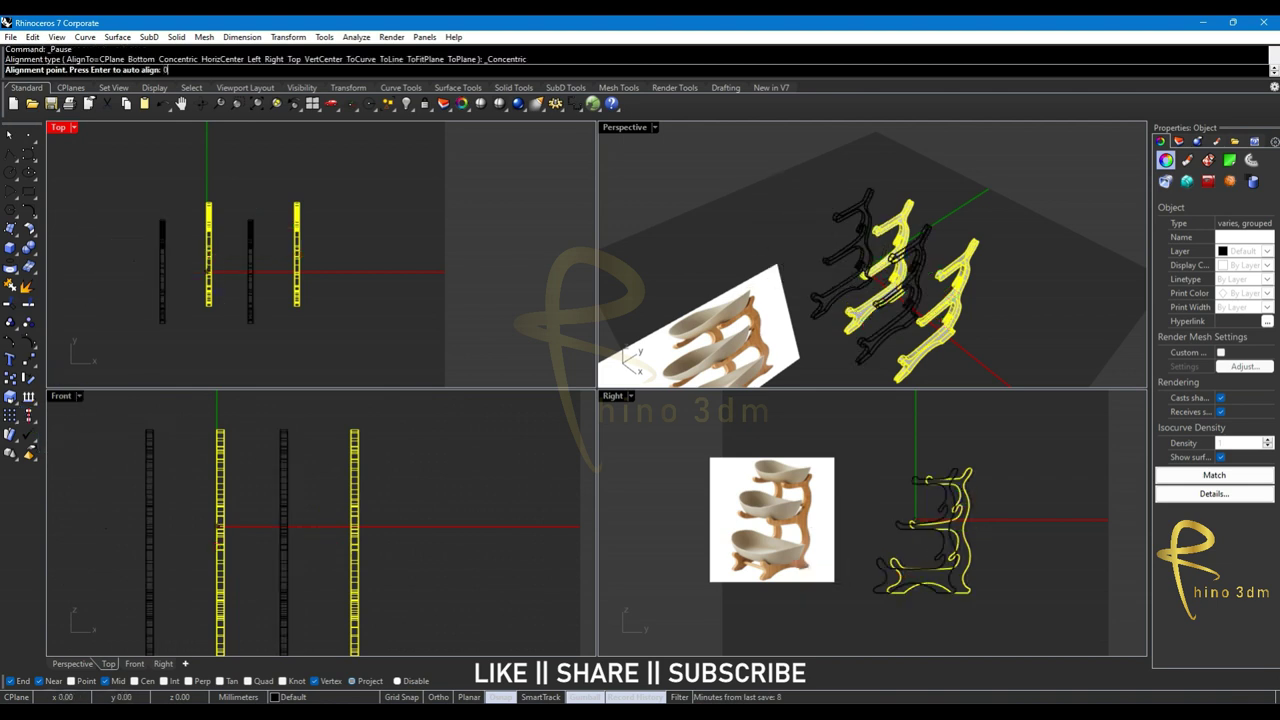
{"action": "type", "text": "0"}
{"action": "key", "text": "Return"}
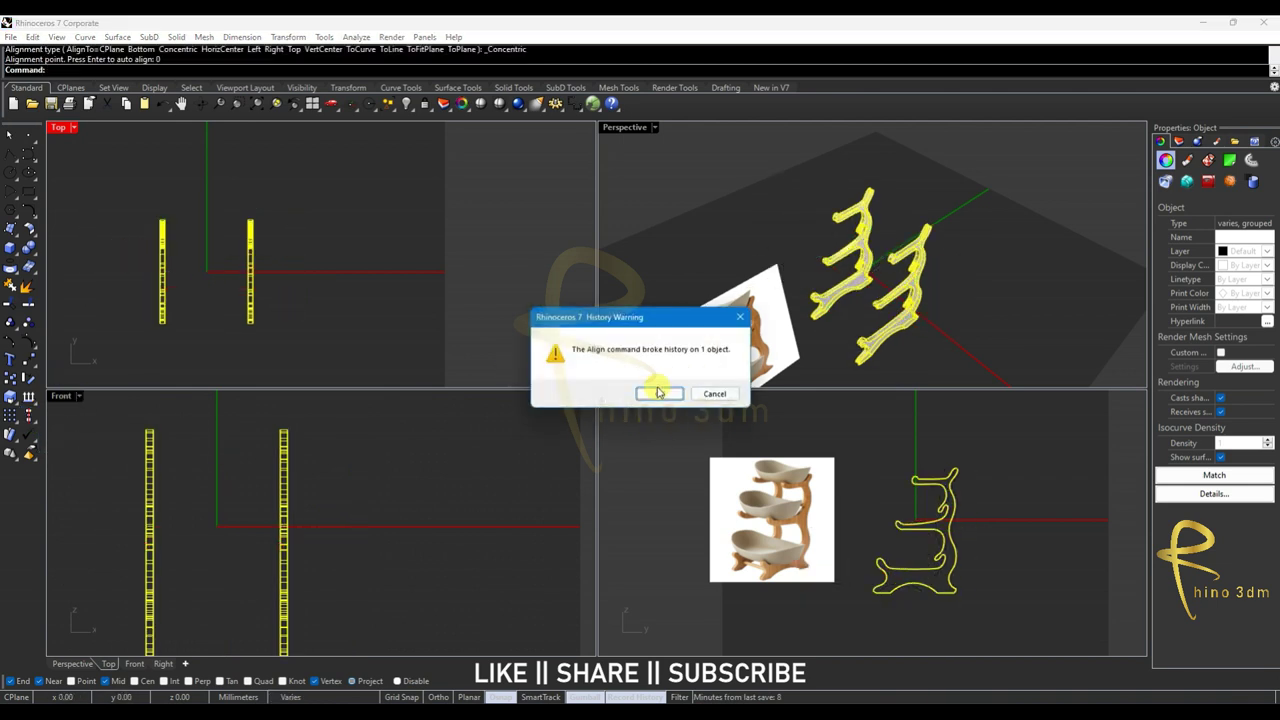
{"action": "left_click", "coordinate": [658, 392]}
{"action": "left_click", "coordinate": [486, 313]}
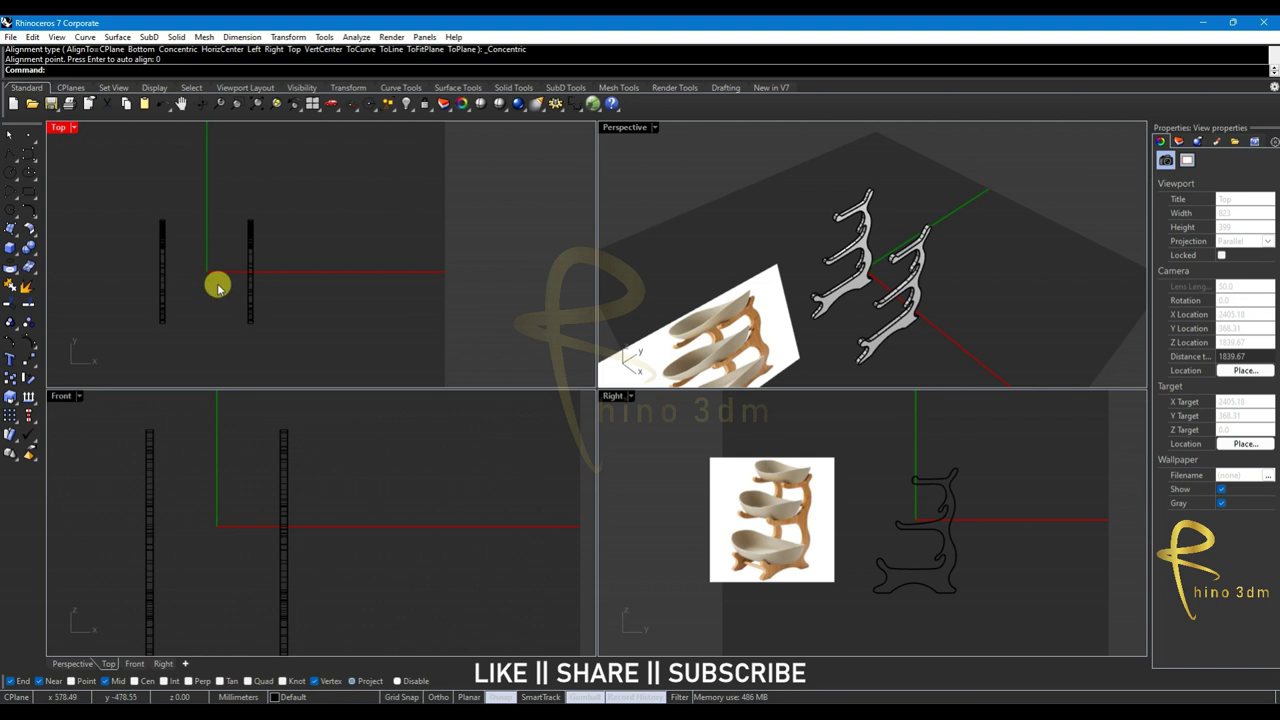
{"action": "scroll", "coordinate": [217, 287], "scroll_direction": "up", "scroll_amount": 1}
{"action": "scroll", "coordinate": [210, 290], "scroll_direction": "up", "scroll_amount": 1}
{"action": "scroll", "coordinate": [226, 287], "scroll_direction": "up", "scroll_amount": 1}
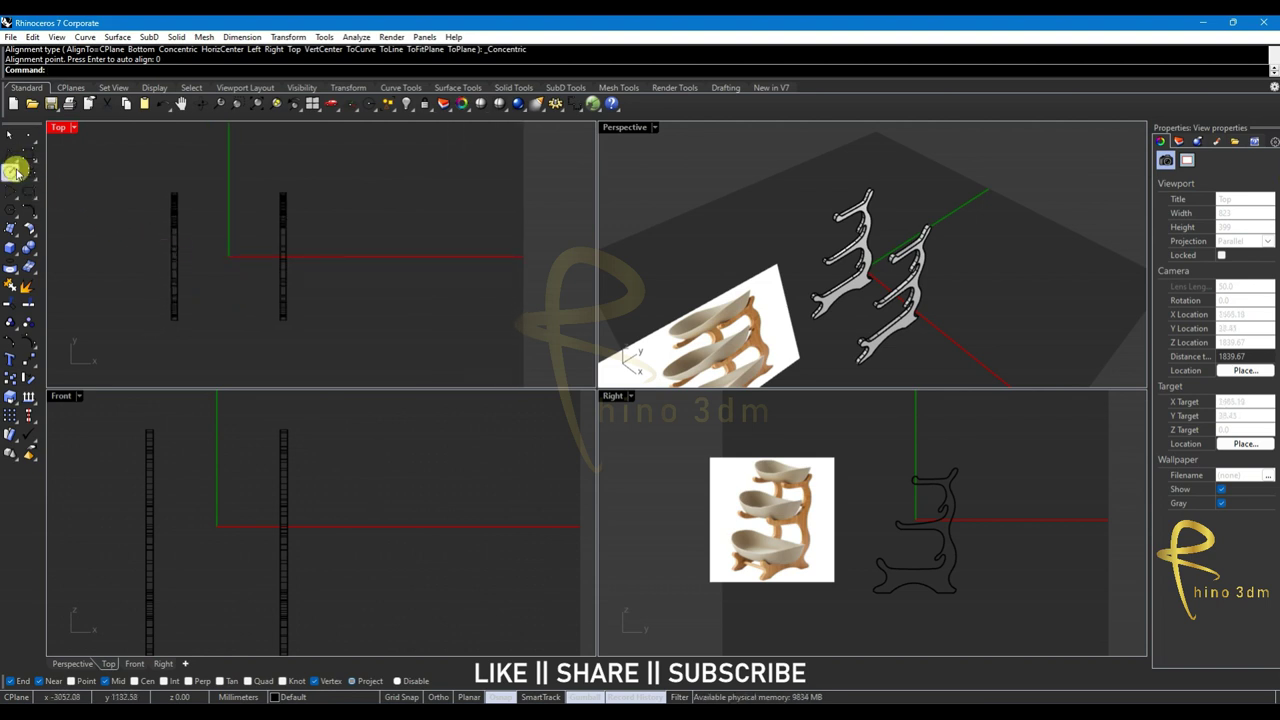
Draw an ellipse centred at the origin between the two supports
{"action": "left_click", "coordinate": [11, 172]}
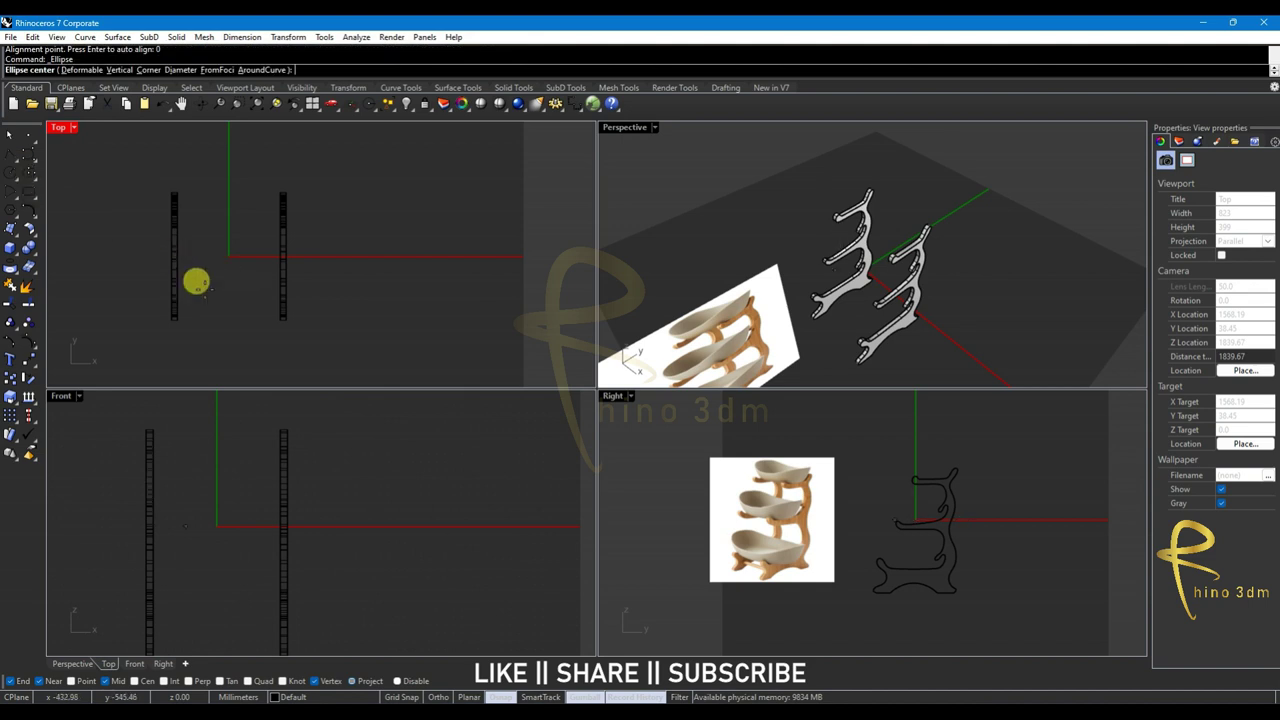
{"action": "type", "text": "0"}
{"action": "key", "text": "Return"}
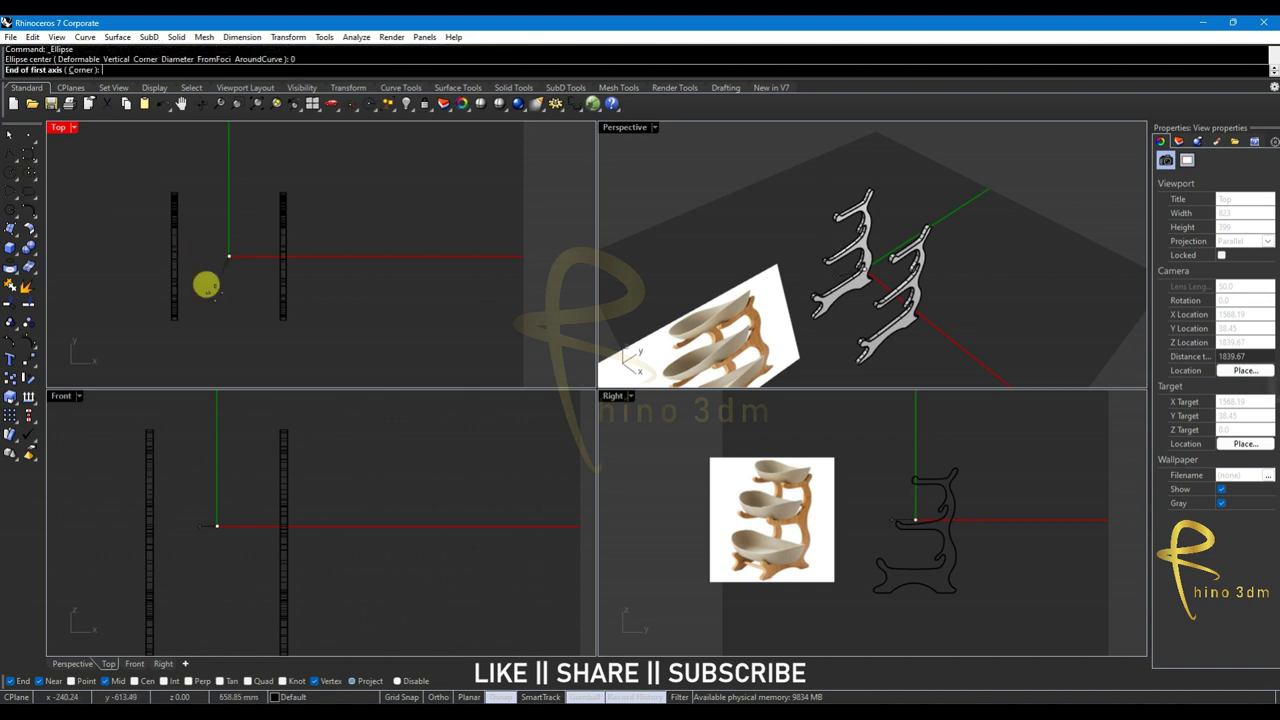
{"action": "scroll", "coordinate": [278, 247], "scroll_direction": "up", "scroll_amount": 2}
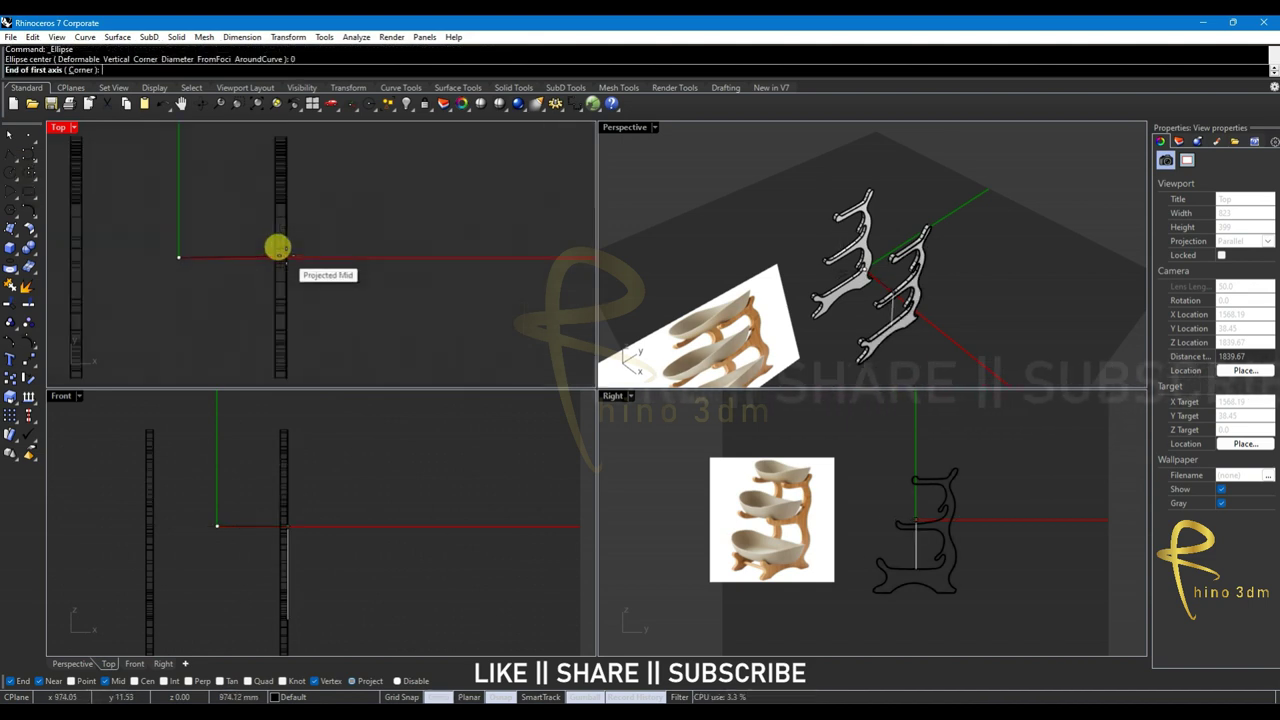
{"action": "scroll", "coordinate": [273, 248], "scroll_direction": "up", "scroll_amount": 2}
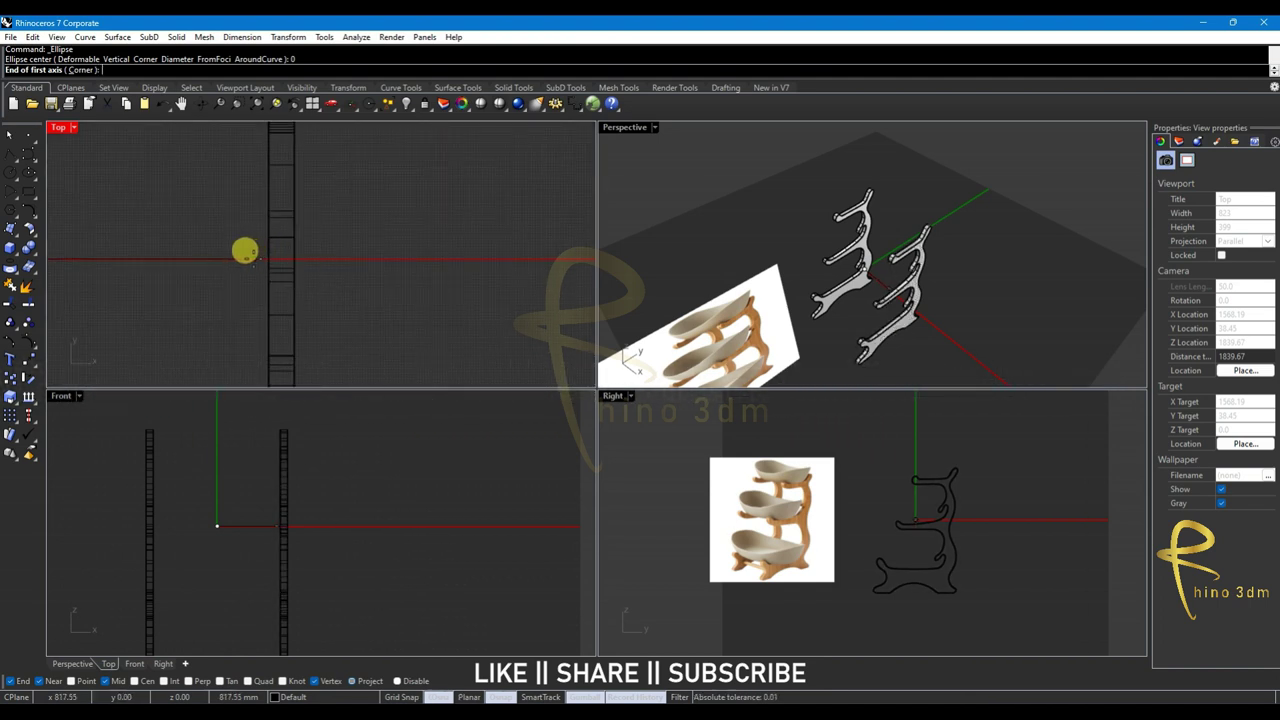
{"action": "left_click", "coordinate": [243, 253]}
{"action": "scroll", "coordinate": [256, 262], "scroll_direction": "down", "scroll_amount": 1}
{"action": "scroll", "coordinate": [272, 274], "scroll_direction": "down", "scroll_amount": 2}
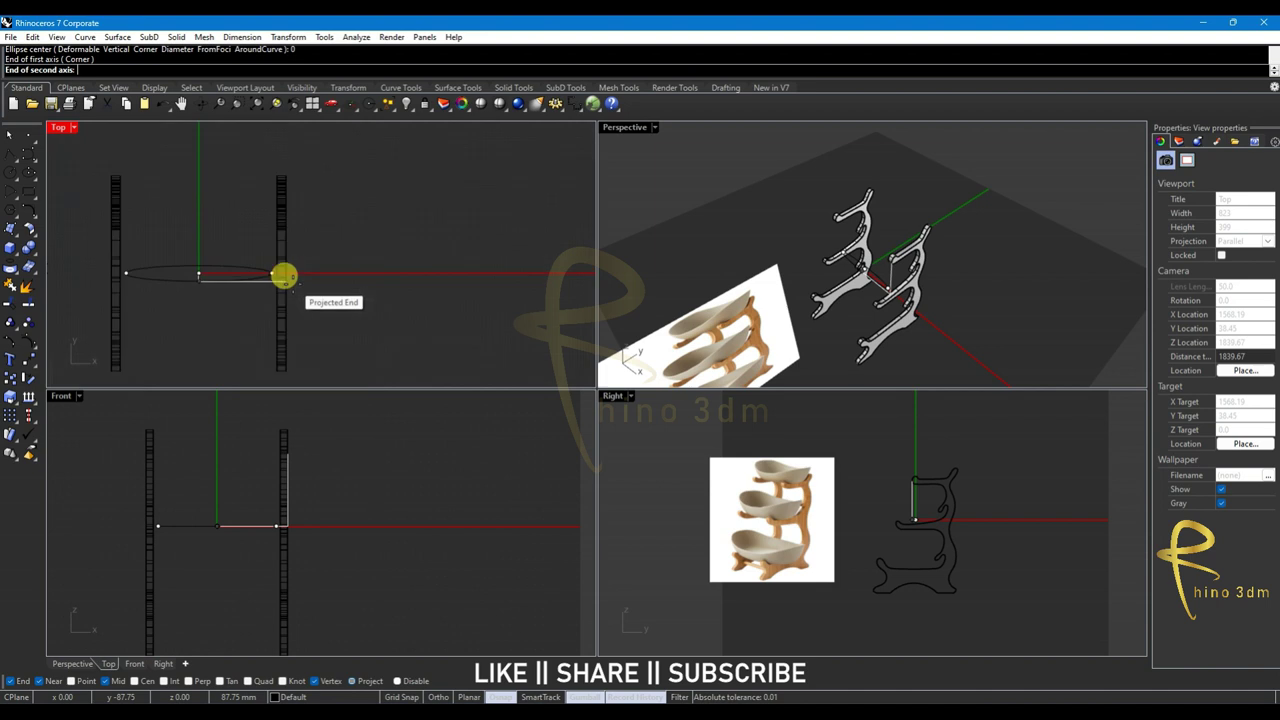
{"action": "scroll", "coordinate": [275, 285], "scroll_direction": "down", "scroll_amount": 1}
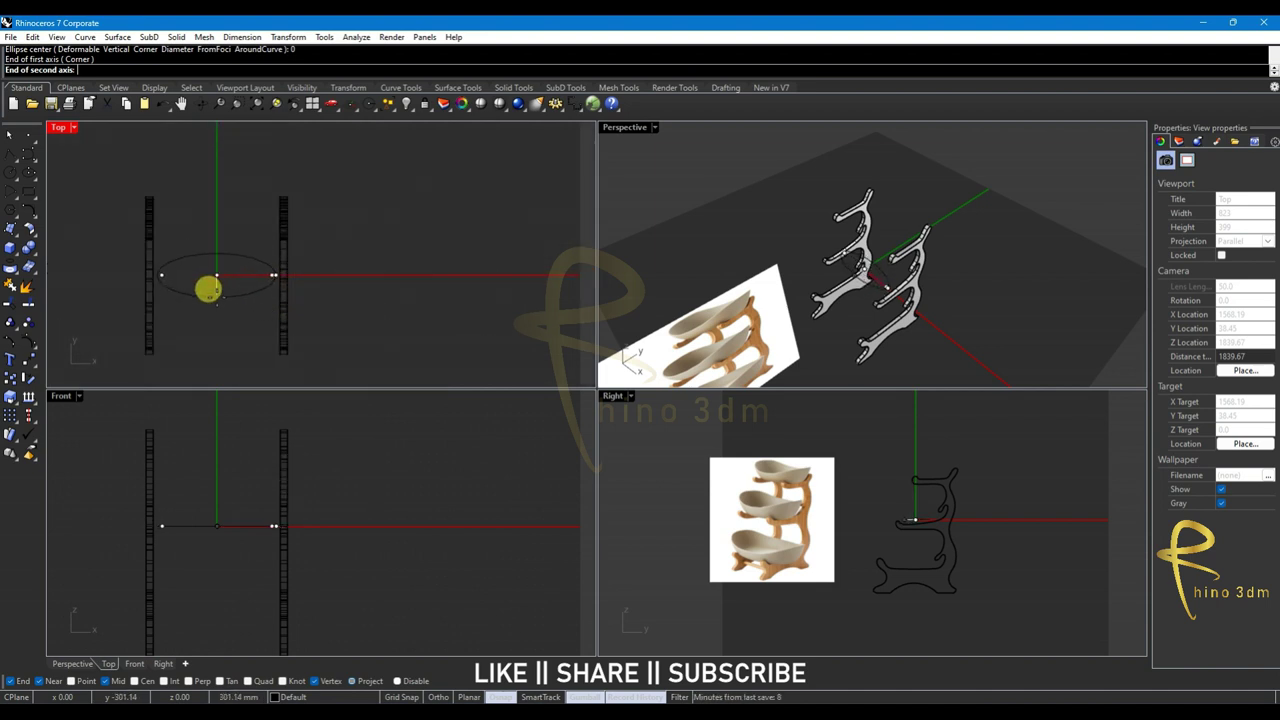
{"action": "left_click", "coordinate": [210, 292]}
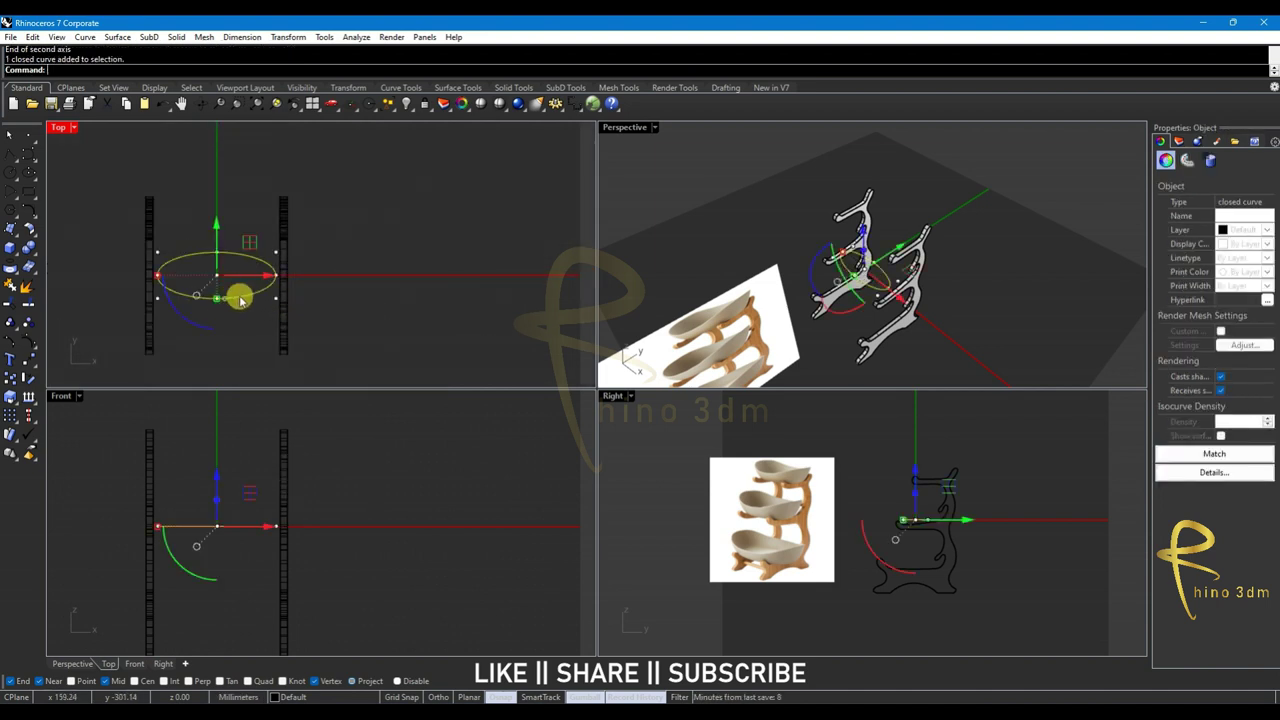
Stretch the ellipse out to the left support and lift it upward
{"action": "scroll", "coordinate": [247, 287], "scroll_direction": "up", "scroll_amount": 2}
{"action": "right_click_drag", "start_coordinate": [113, 281], "coordinate": [213, 280]}
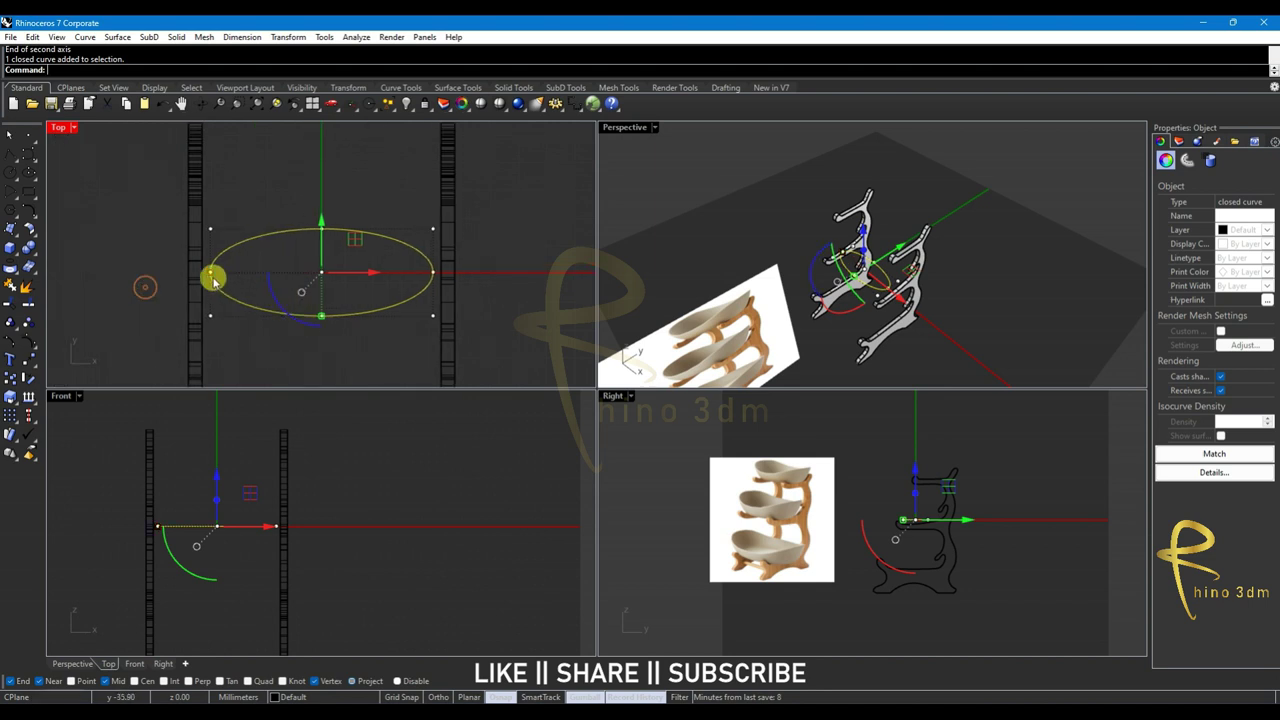
{"action": "left_click_drag", "start_coordinate": [210, 277], "coordinate": [197, 283]}
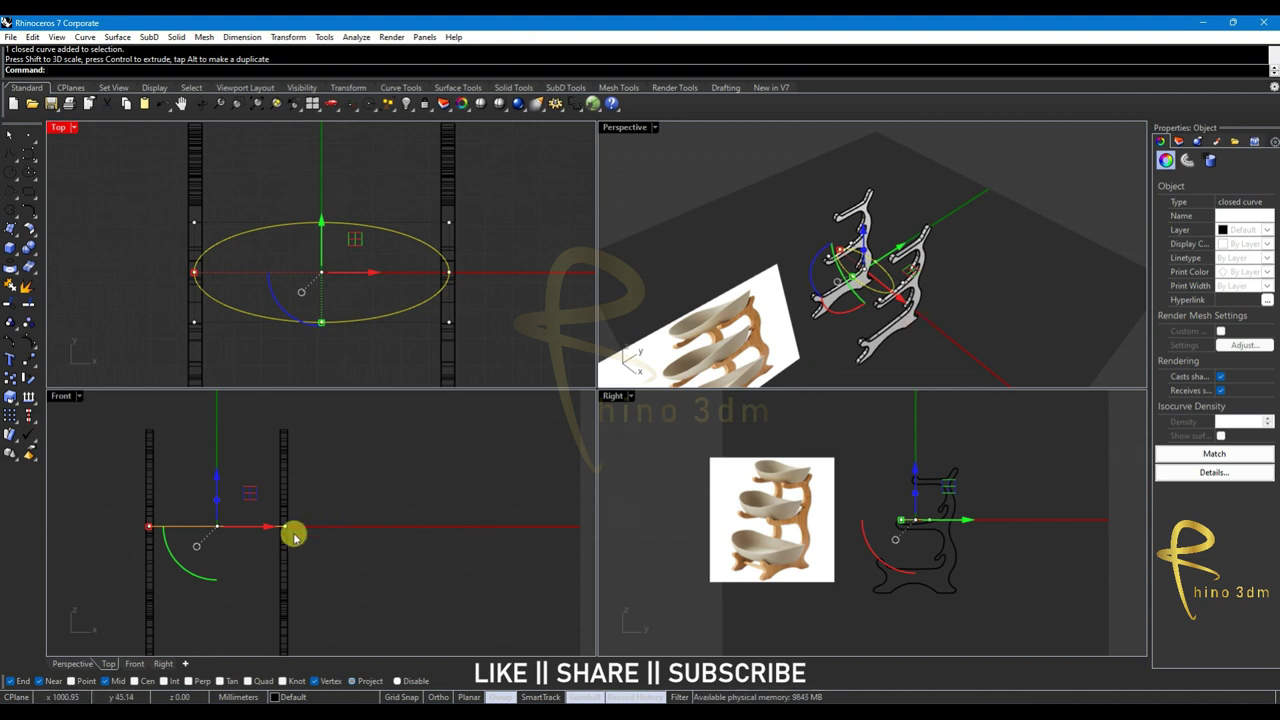
{"action": "left_click_drag", "start_coordinate": [213, 482], "coordinate": [249, 412]}
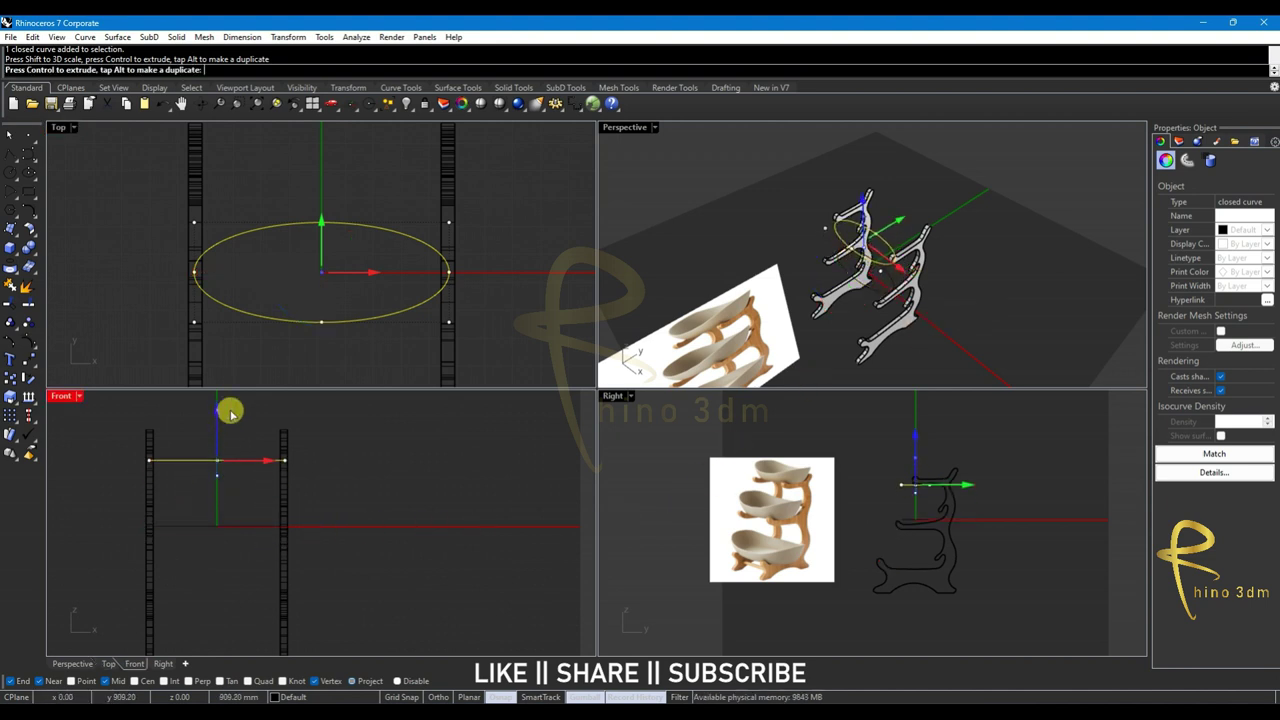
Raise the ellipse higher up the supports
{"action": "left_click", "coordinate": [1053, 316]}
{"action": "right_click_drag", "start_coordinate": [871, 271], "coordinate": [871, 237]}
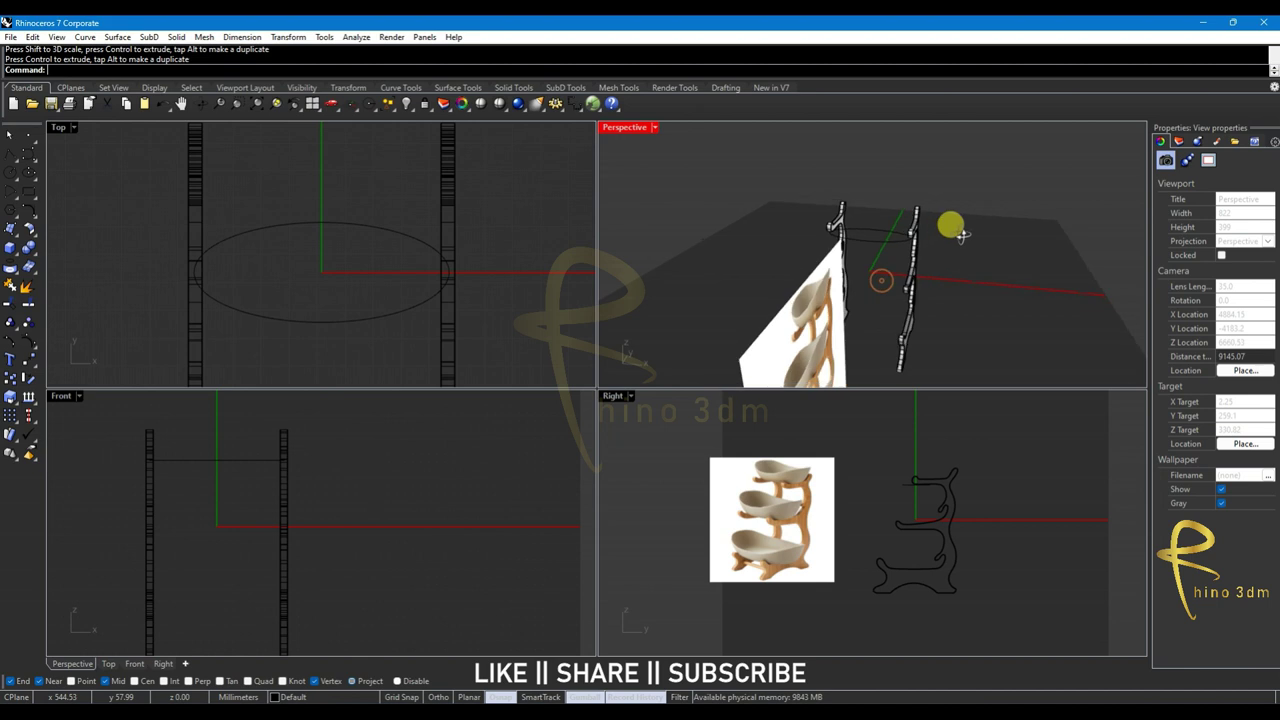
{"action": "left_click", "coordinate": [865, 240]}
{"action": "scroll", "coordinate": [865, 240], "scroll_direction": "up", "scroll_amount": 2}
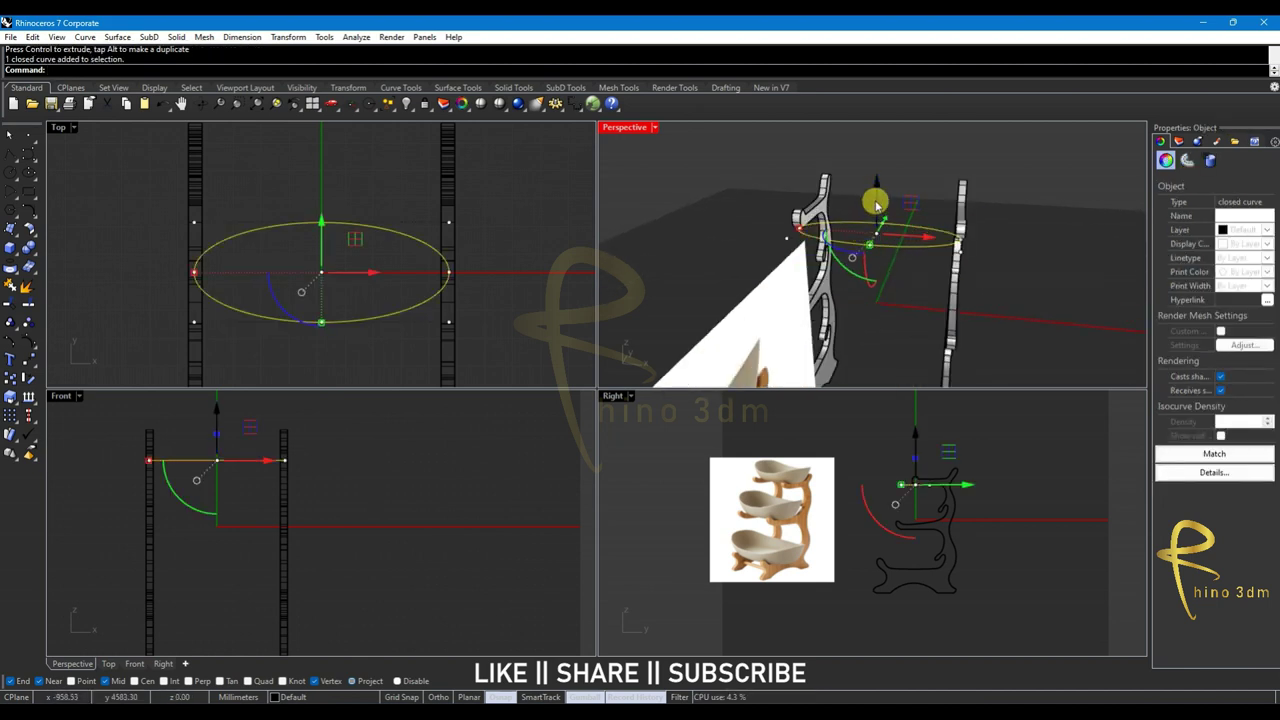
{"action": "left_click_drag", "start_coordinate": [876, 183], "coordinate": [880, 175]}
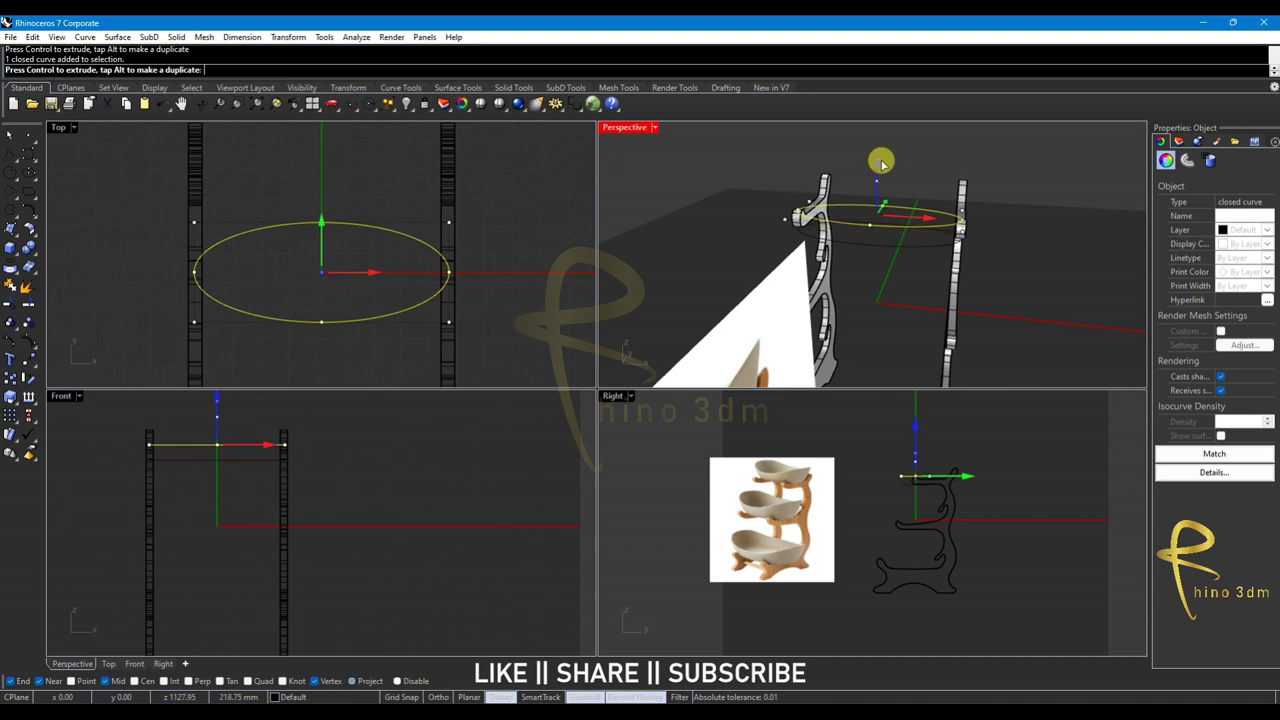
{"action": "left_click_drag", "start_coordinate": [880, 175], "coordinate": [880, 160]}
Shift the ellipse sideways and lower it onto the supports' first arm
{"action": "right_click_drag", "start_coordinate": [1032, 272], "coordinate": [910, 266]}
{"action": "scroll", "coordinate": [918, 250], "scroll_direction": "up", "scroll_amount": 3}
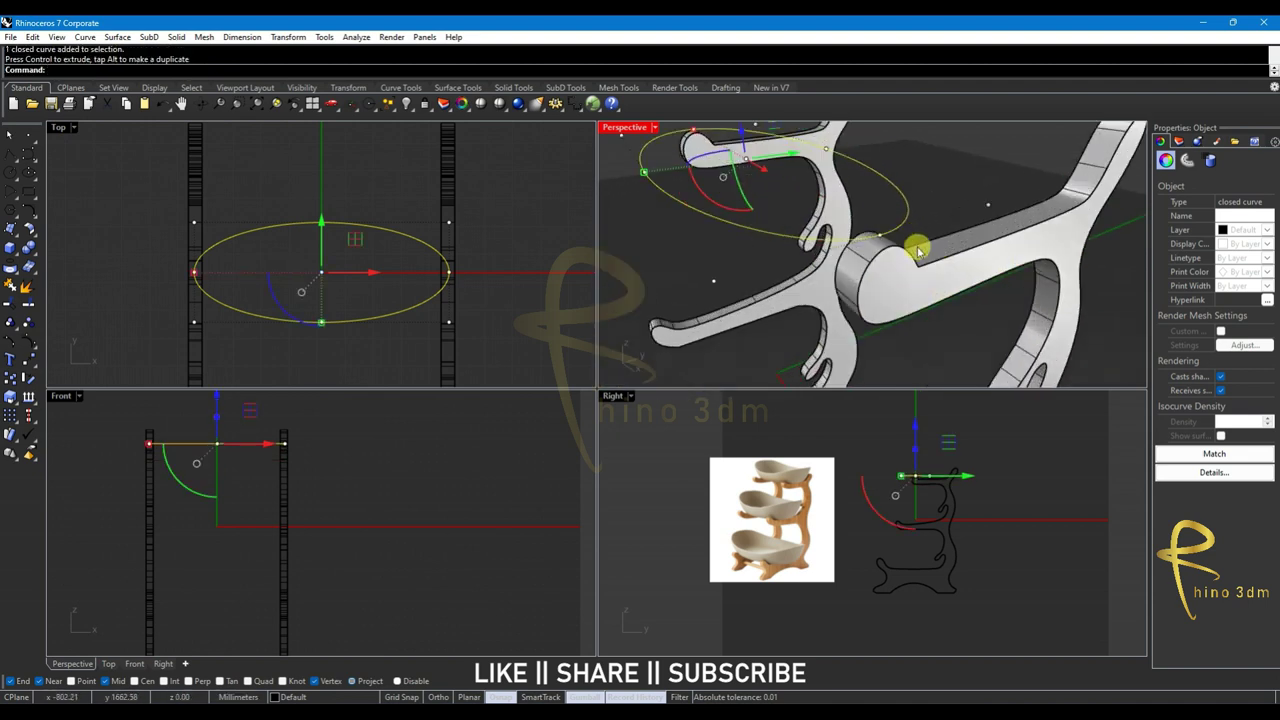
{"action": "scroll", "coordinate": [931, 491], "scroll_direction": "up", "scroll_amount": 2}
{"action": "scroll", "coordinate": [880, 505], "scroll_direction": "up", "scroll_amount": 2}
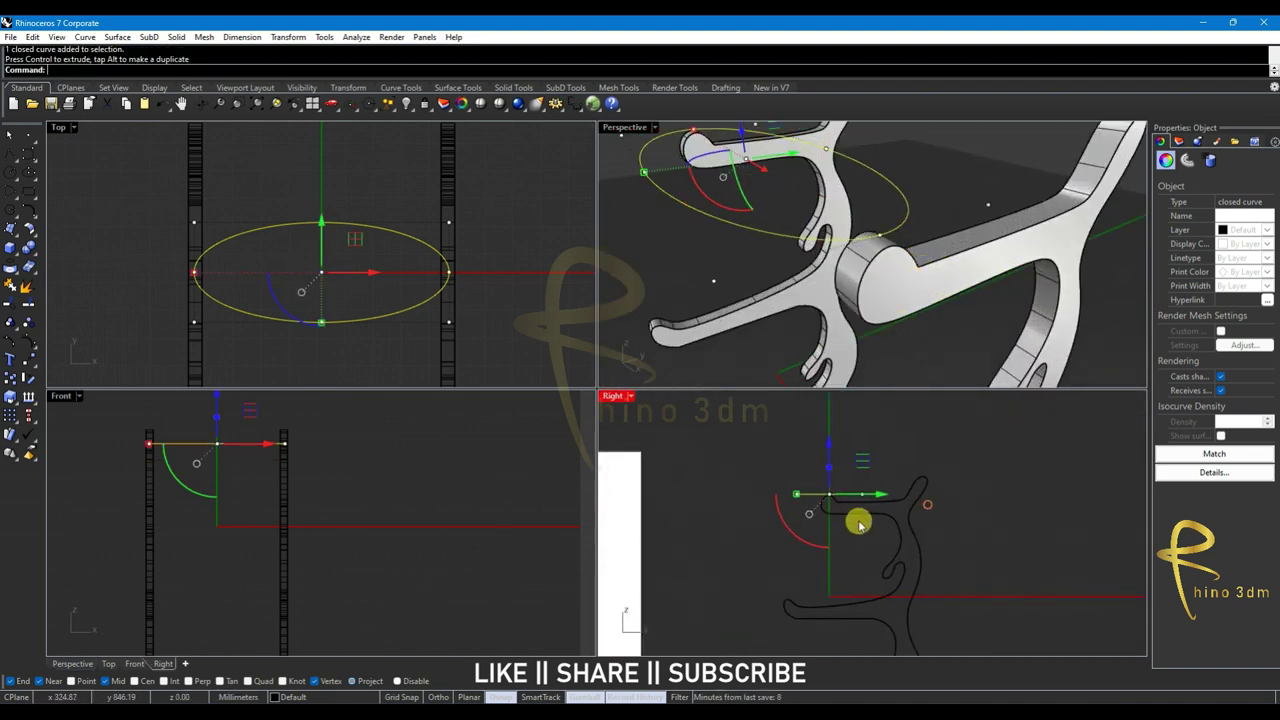
{"action": "left_click_drag", "start_coordinate": [872, 497], "coordinate": [920, 491]}
{"action": "scroll", "coordinate": [860, 480], "scroll_direction": "up", "scroll_amount": 2}
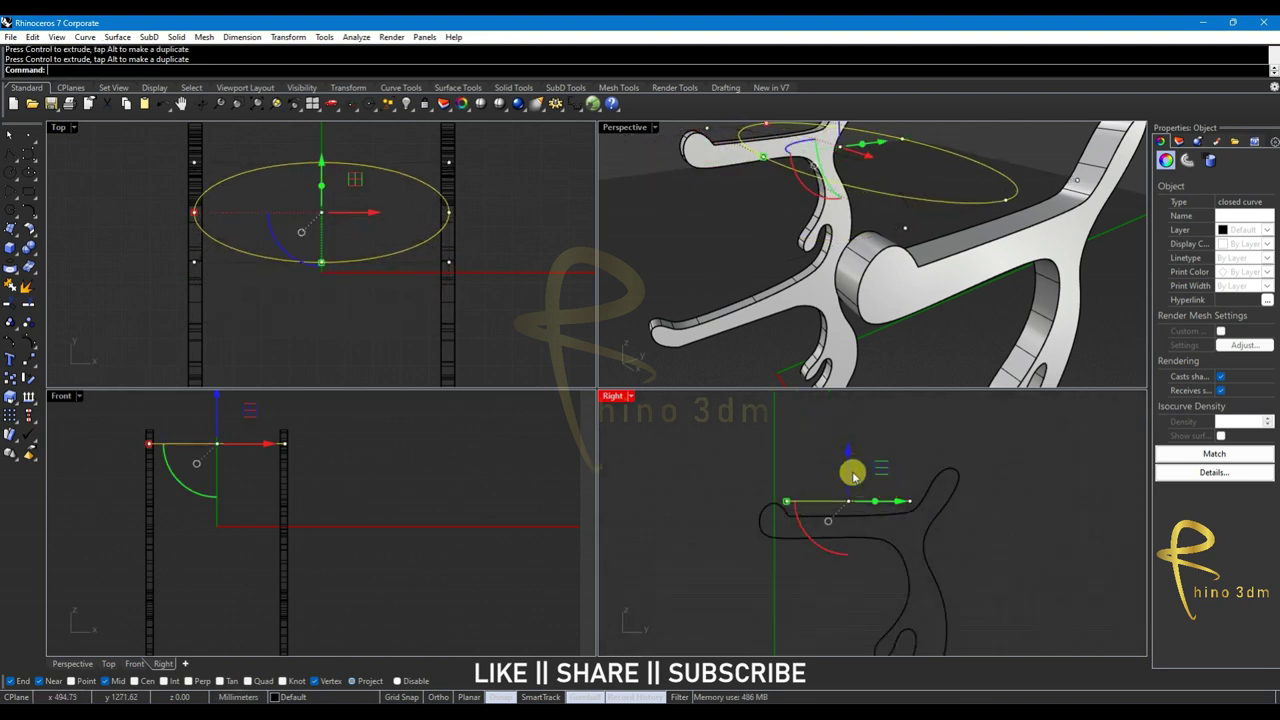
{"action": "left_click_drag", "start_coordinate": [849, 455], "coordinate": [842, 487]}
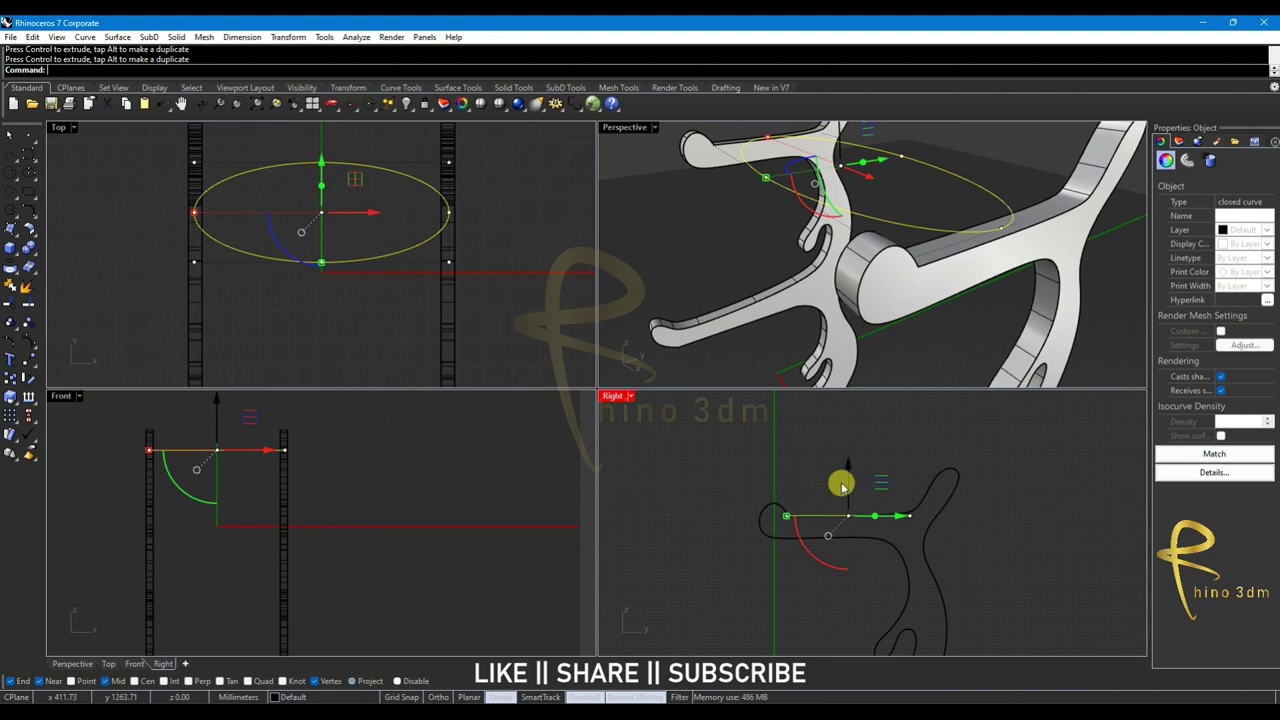
{"action": "left_click", "coordinate": [975, 305]}
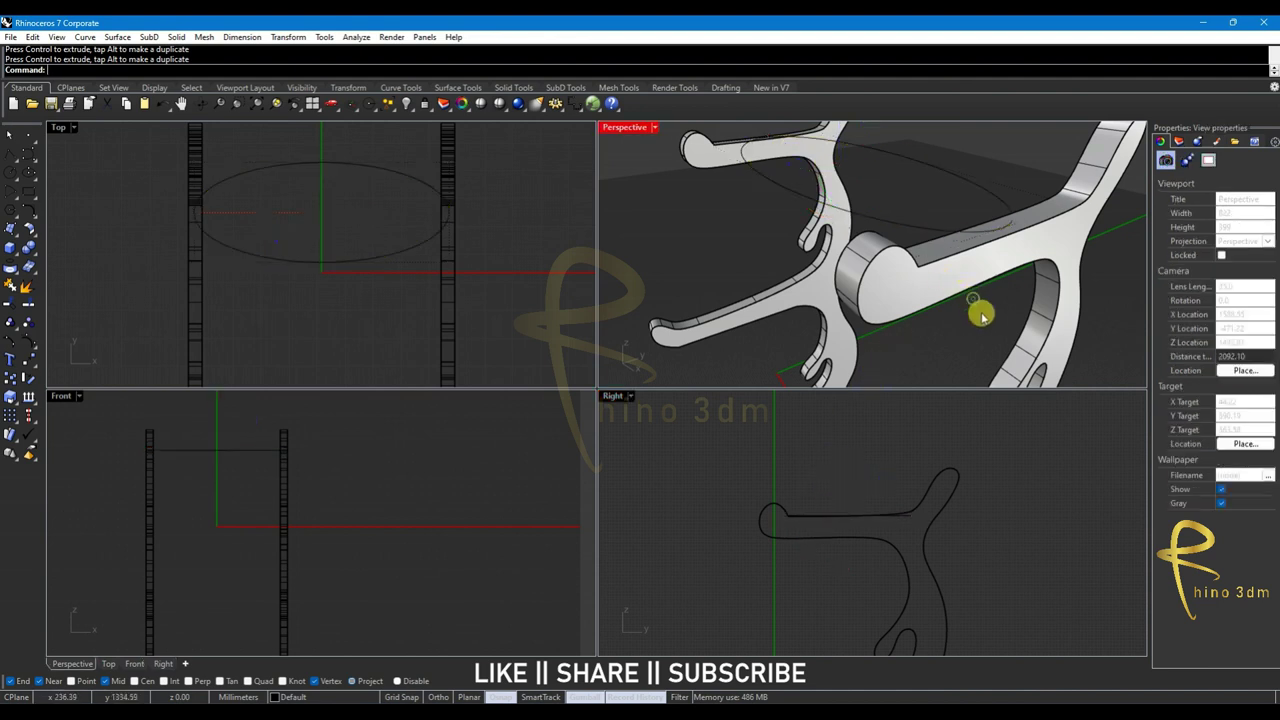
{"action": "right_click_drag", "start_coordinate": [975, 337], "coordinate": [997, 304]}
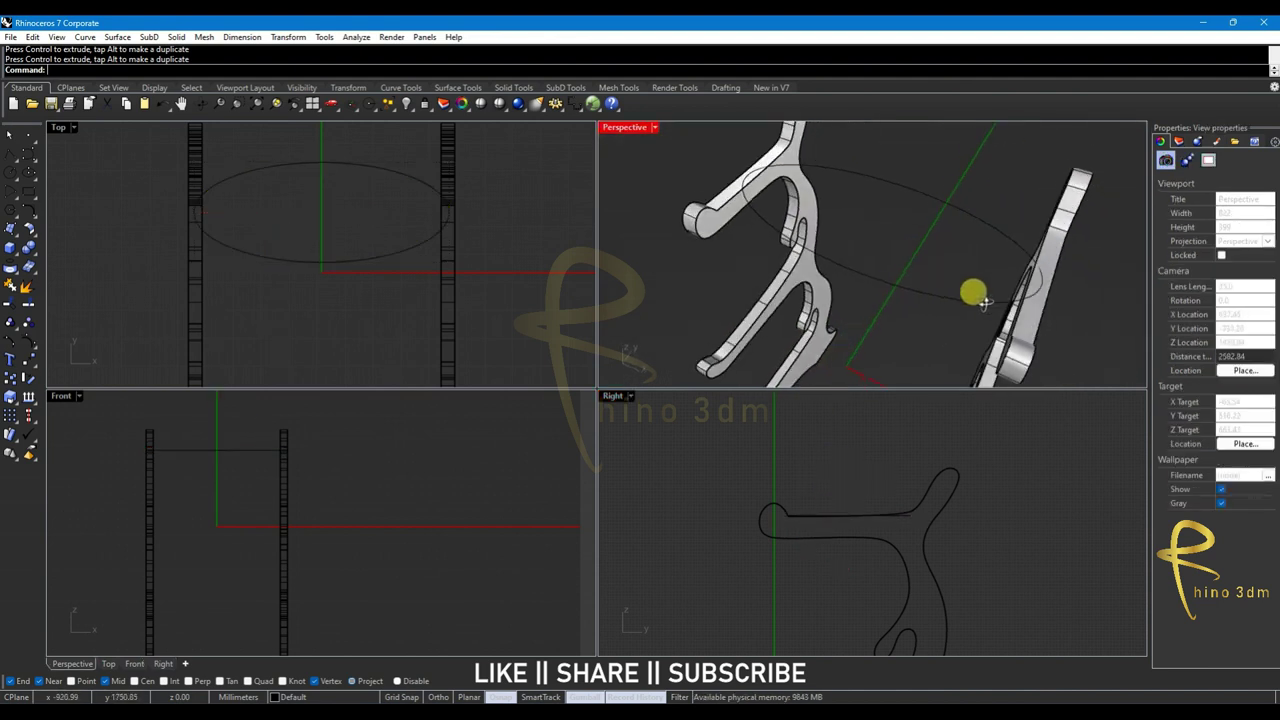
Try enlarging the ellipse in the Top view, then undo the scaling
{"action": "left_click", "coordinate": [989, 301]}
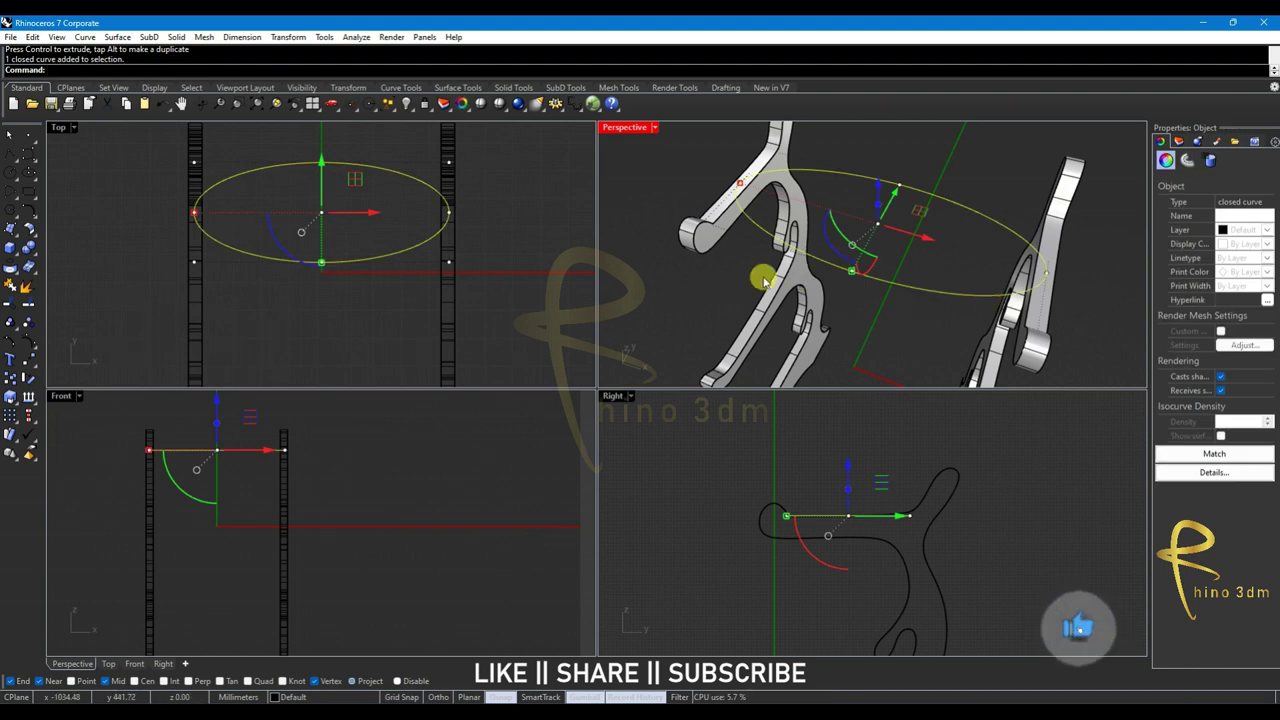
{"action": "right_click_drag", "start_coordinate": [763, 277], "coordinate": [750, 287]}
{"action": "scroll", "coordinate": [408, 329], "scroll_direction": "down", "scroll_amount": 3}
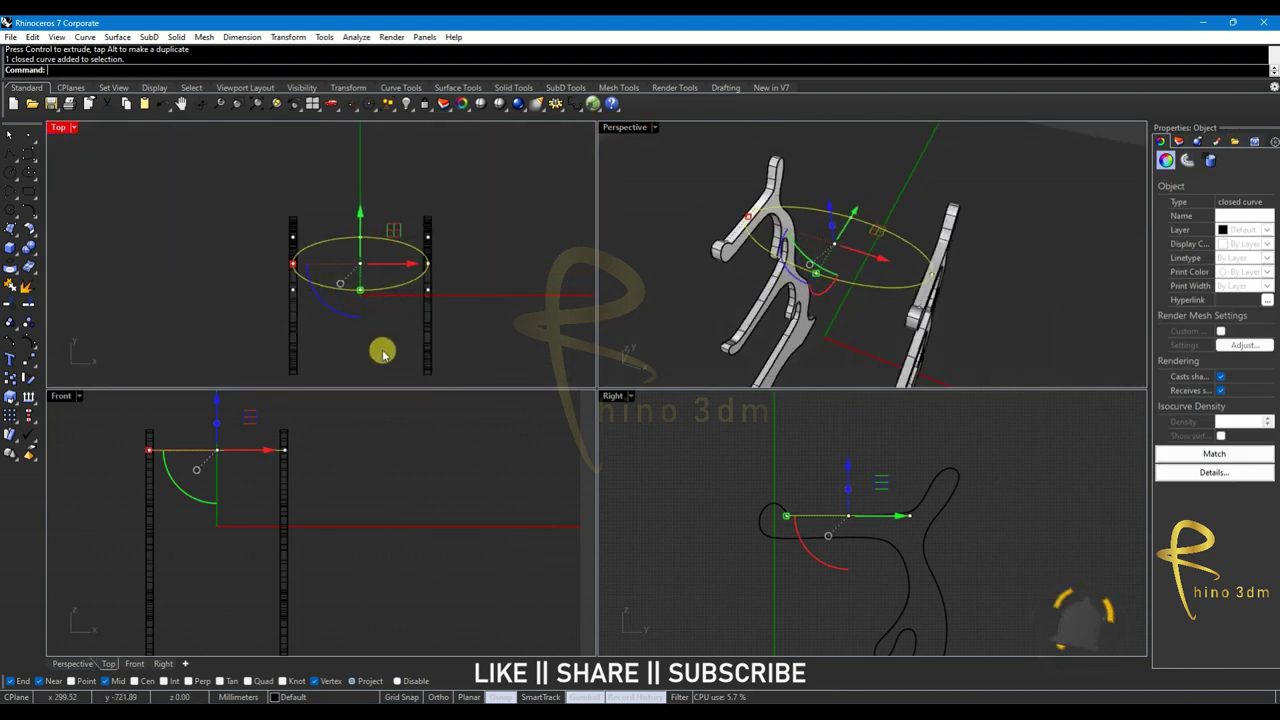
{"action": "right_click_drag", "start_coordinate": [380, 349], "coordinate": [362, 343]}
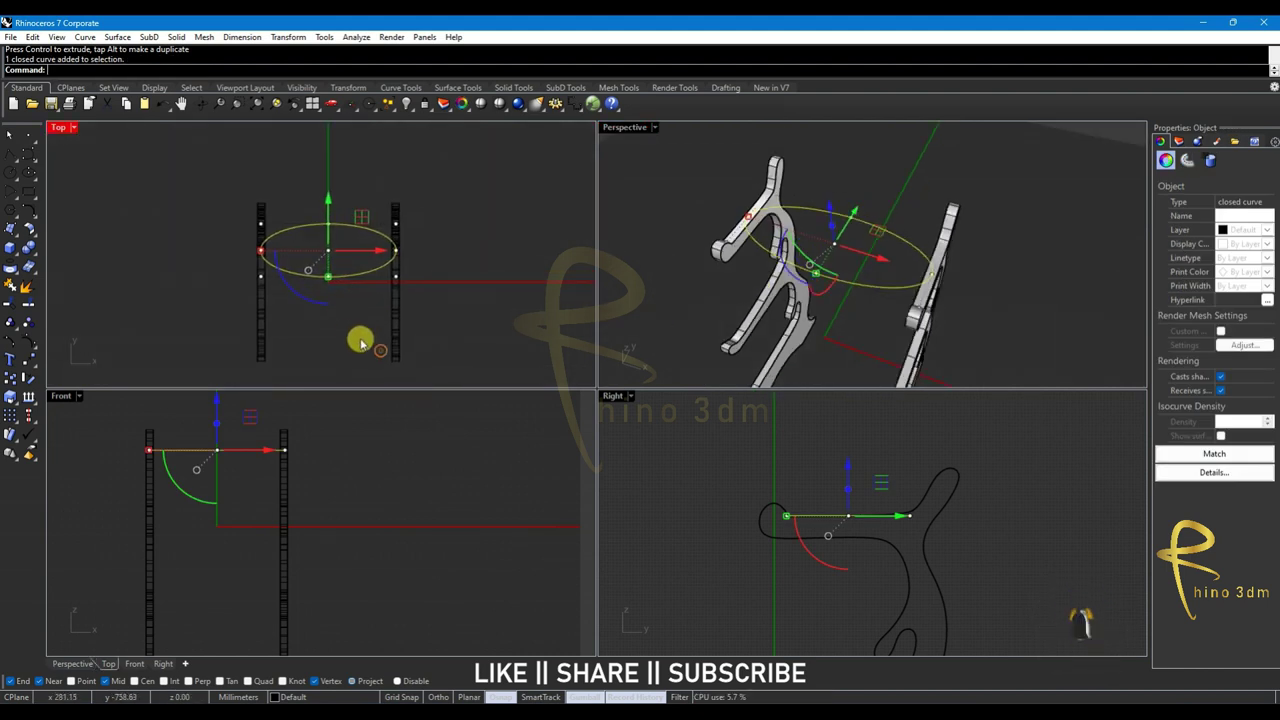
{"action": "left_click", "coordinate": [480, 295]}
{"action": "left_click", "coordinate": [344, 279]}
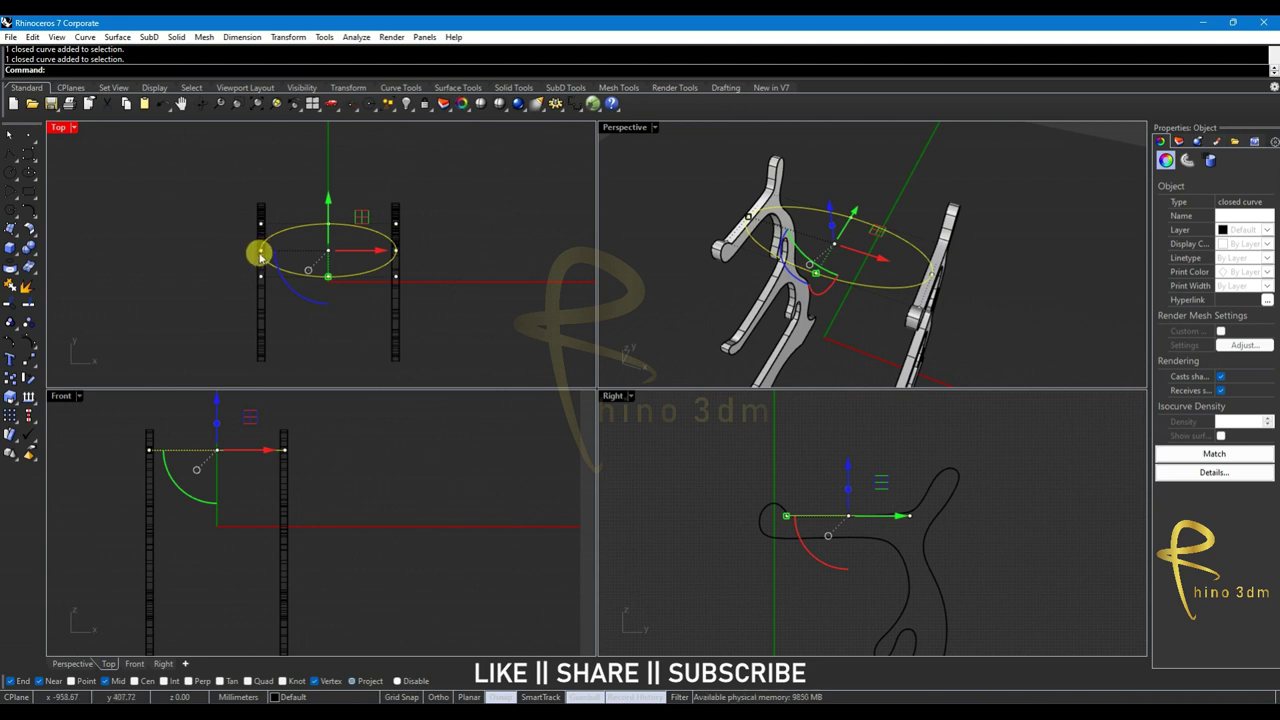
{"action": "left_click_drag", "start_coordinate": [260, 253], "coordinate": [237, 253]}
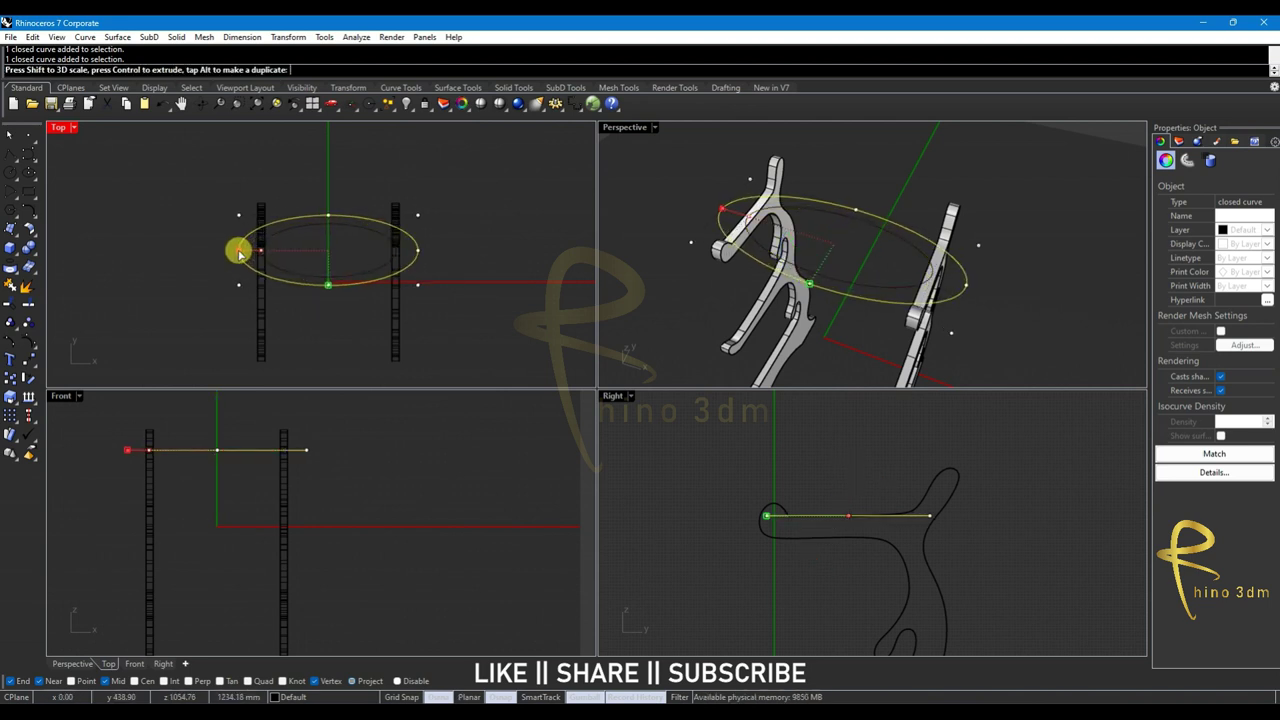
{"action": "left_click_drag", "start_coordinate": [237, 253], "coordinate": [243, 253]}
{"action": "key", "text": "ctrl+z"}
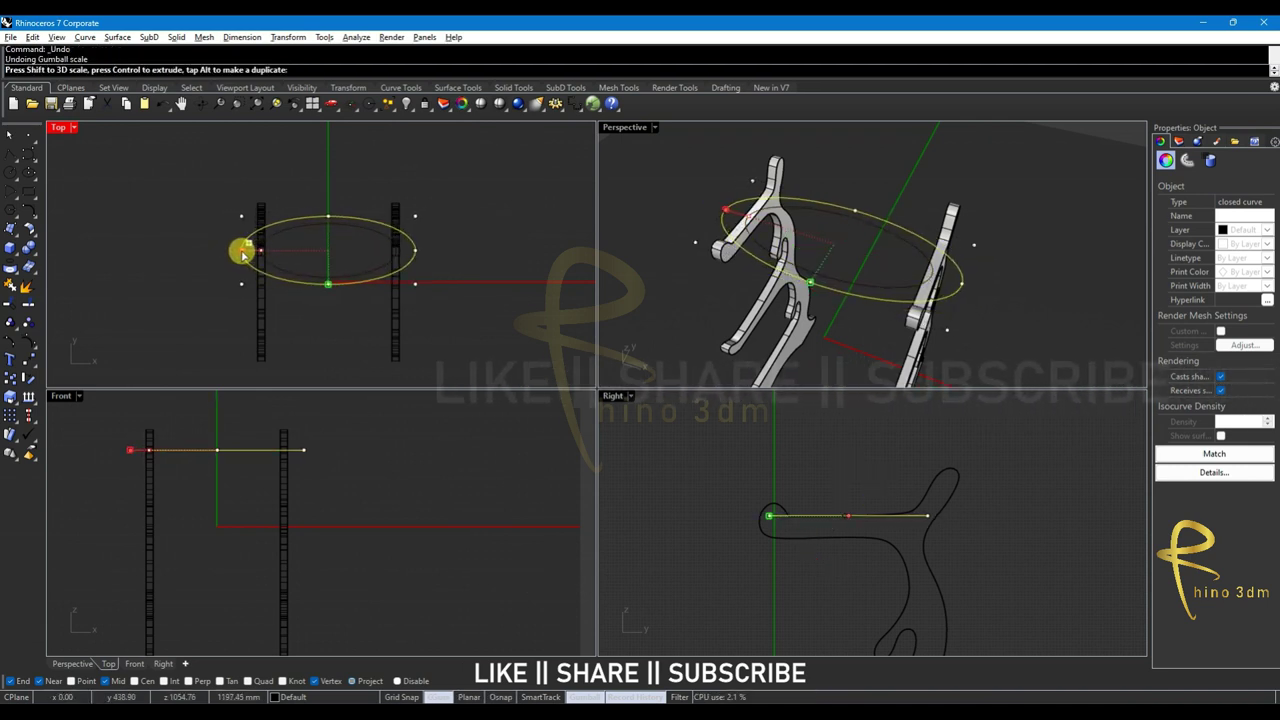
Scale a larger duplicate of the ellipse, accepting the history warning
{"action": "left_click_drag", "start_coordinate": [243, 255], "coordinate": [241, 255]}
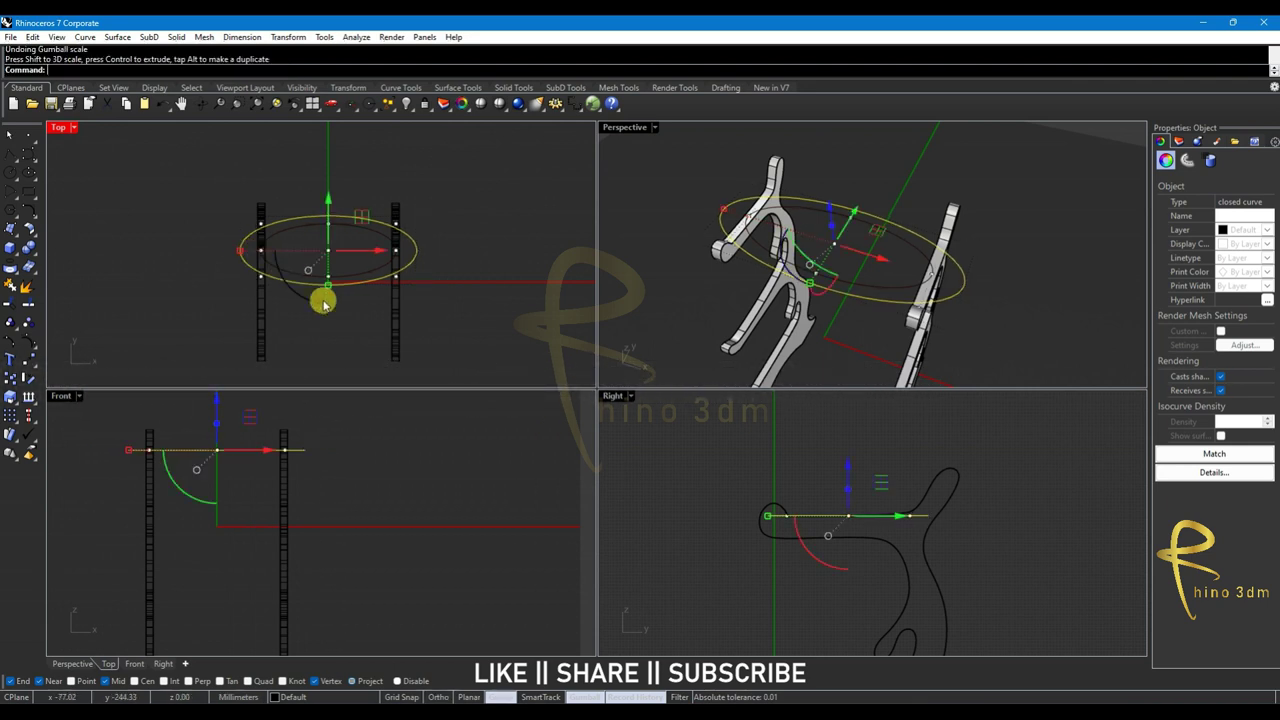
{"action": "left_click", "coordinate": [325, 289]}
{"action": "scroll", "coordinate": [325, 289], "scroll_direction": "up", "scroll_amount": 3}
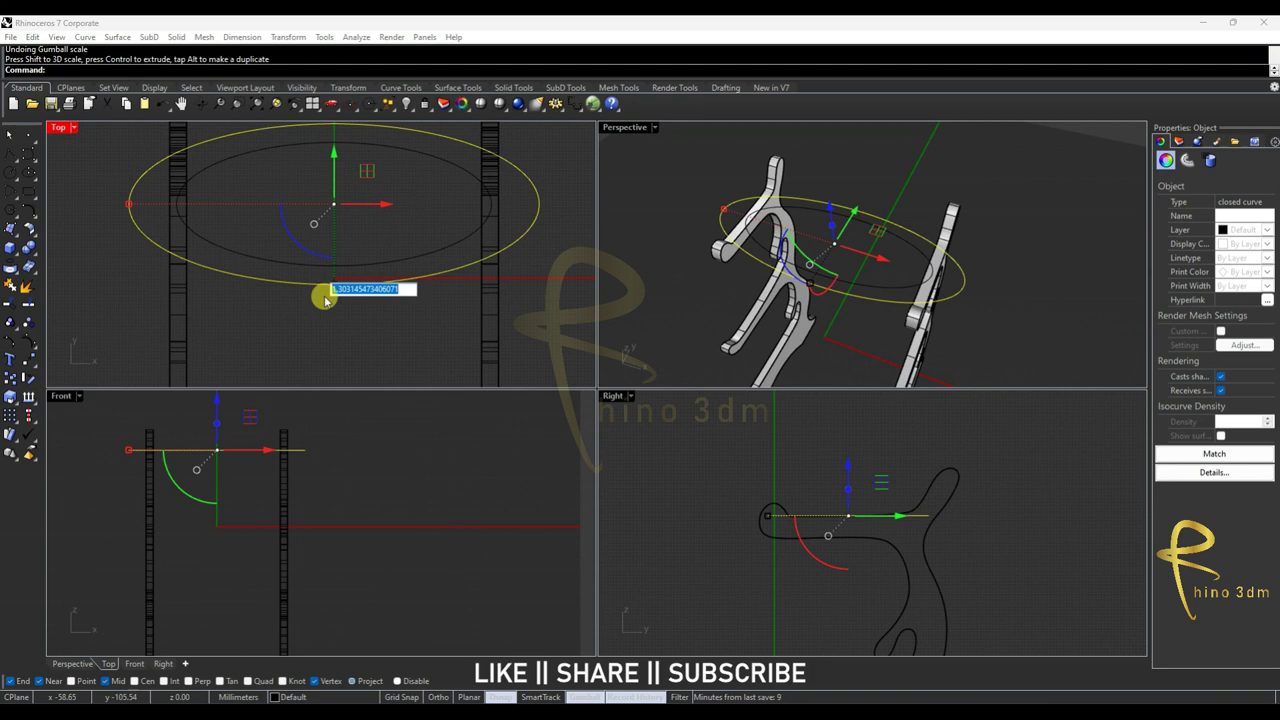
{"action": "left_click", "coordinate": [329, 290]}
{"action": "left_click", "coordinate": [333, 288]}
{"action": "left_click_drag", "start_coordinate": [333, 289], "coordinate": [334, 295]}
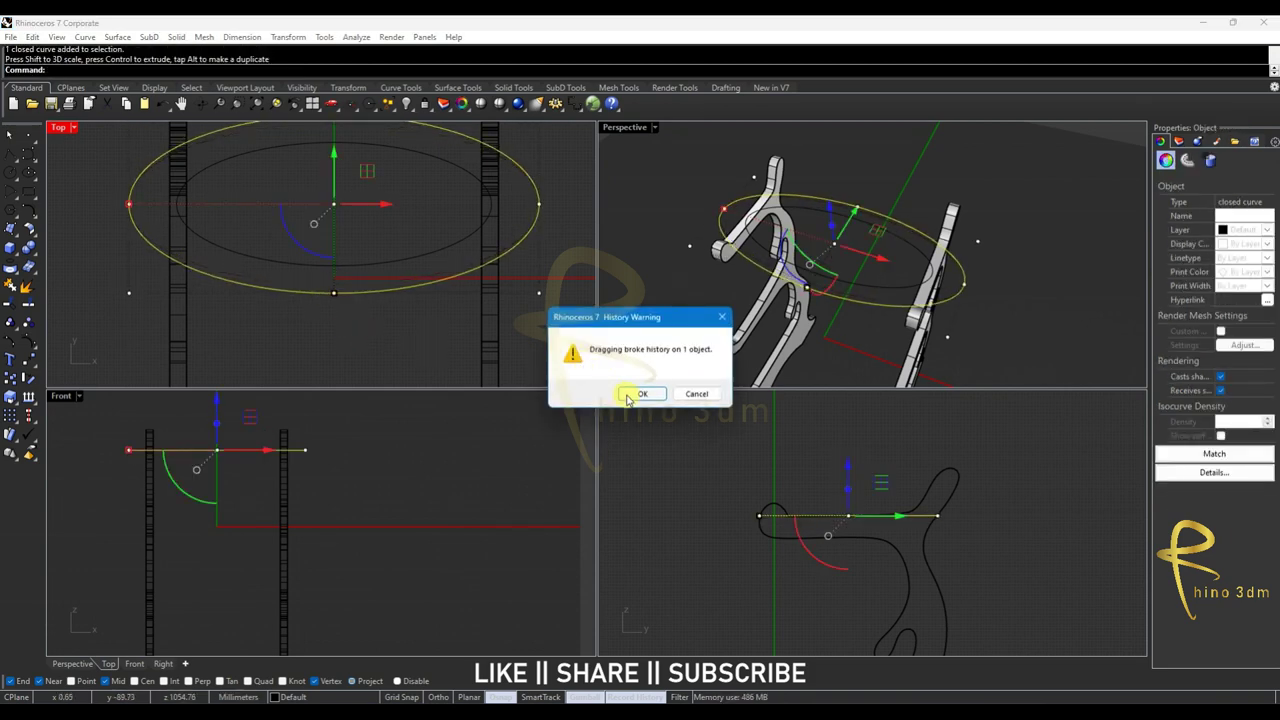
{"action": "left_click", "coordinate": [640, 394]}
Lift the larger ellipse above the original in the Front view
{"action": "scroll", "coordinate": [482, 323], "scroll_direction": "down", "scroll_amount": 2}
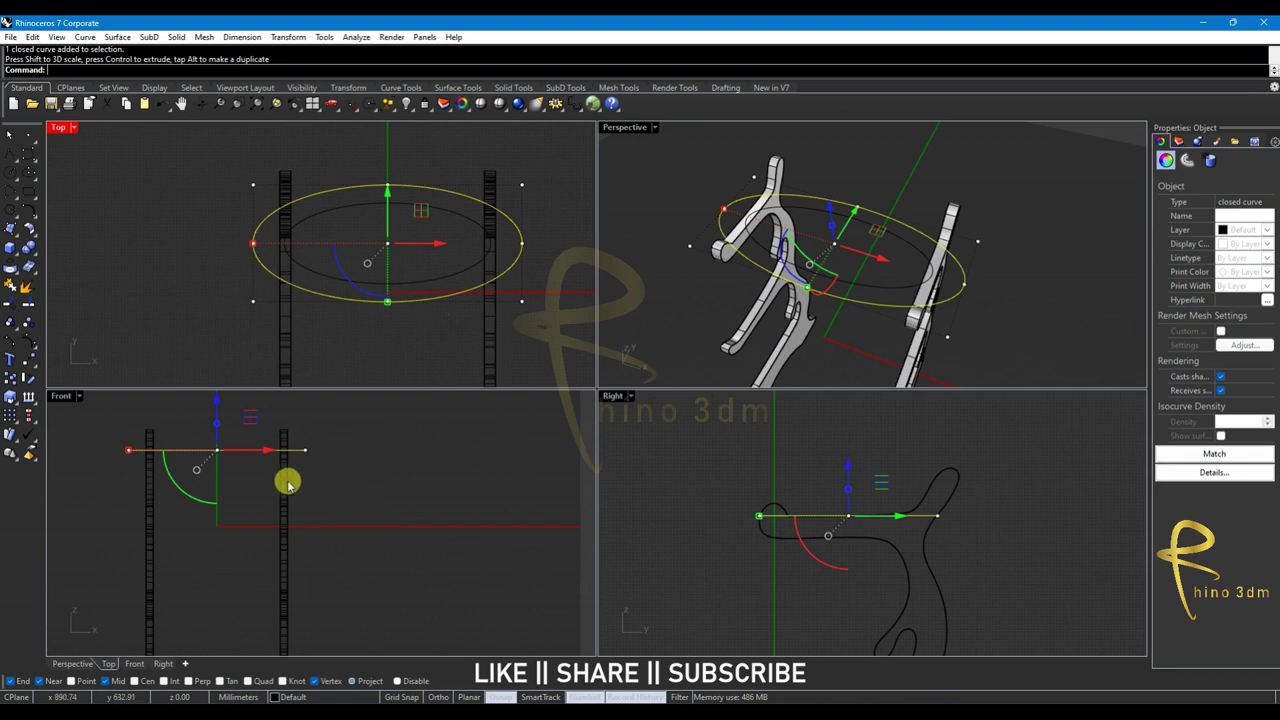
{"action": "right_click_drag", "start_coordinate": [282, 483], "coordinate": [353, 565]}
{"action": "left_click_drag", "start_coordinate": [291, 503], "coordinate": [293, 467]}
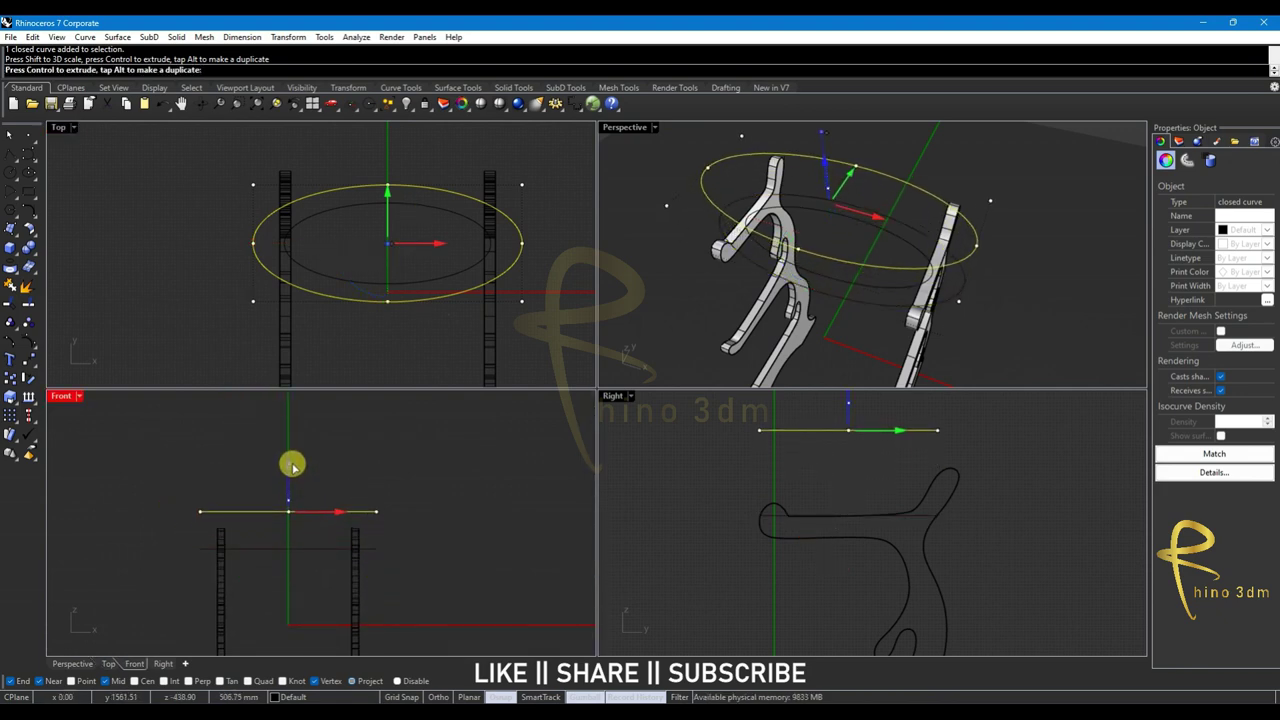
{"action": "left_click", "coordinate": [674, 331]}
{"action": "mouse_move", "coordinate": [674, 331]}
{"action": "right_mouse_down"}
{"action": "mouse_move", "coordinate": [688, 251]}
{"action": "mouse_move", "coordinate": [712, 220]}
{"action": "right_mouse_up"}
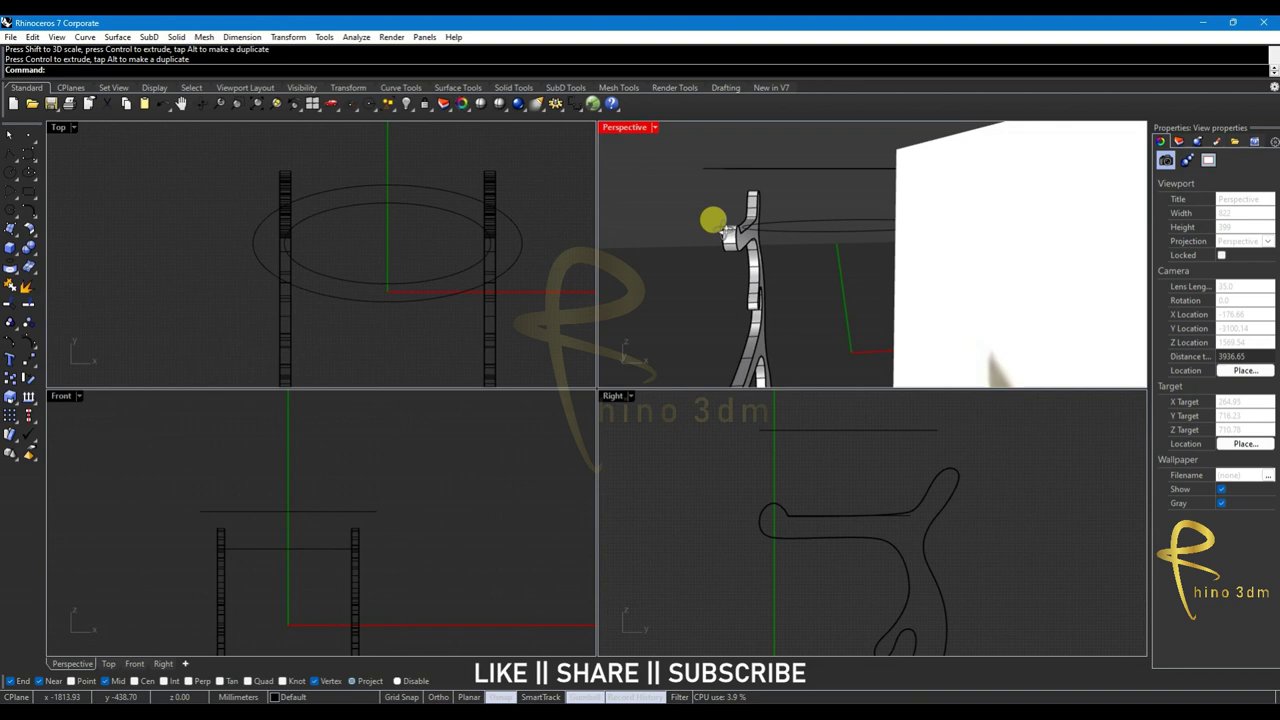
Raise the larger ellipse slightly above the supports and undo a trial rebuild
{"action": "right_click_drag", "start_coordinate": [712, 220], "coordinate": [712, 221]}
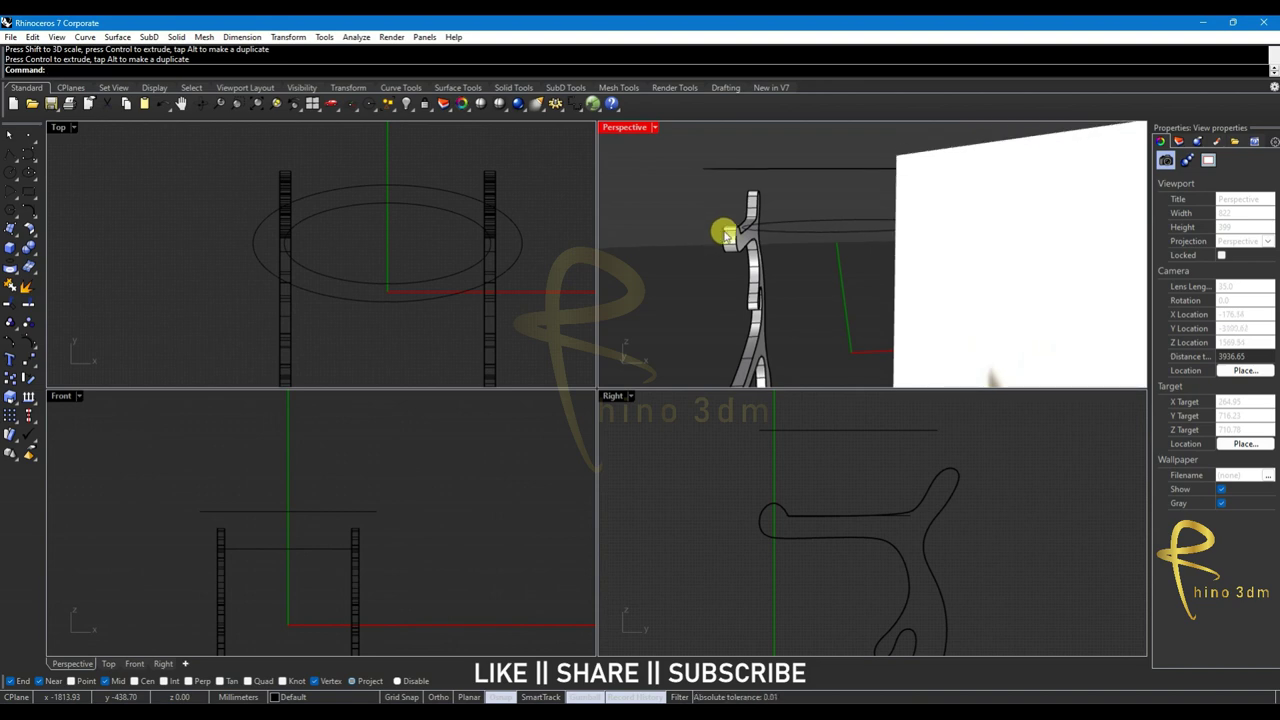
{"action": "mouse_move", "coordinate": [1100, 213]}
{"action": "right_mouse_down"}
{"action": "mouse_move", "coordinate": [926, 251]}
{"action": "mouse_move", "coordinate": [1000, 245]}
{"action": "mouse_move", "coordinate": [909, 234]}
{"action": "mouse_move", "coordinate": [849, 266]}
{"action": "right_mouse_up"}
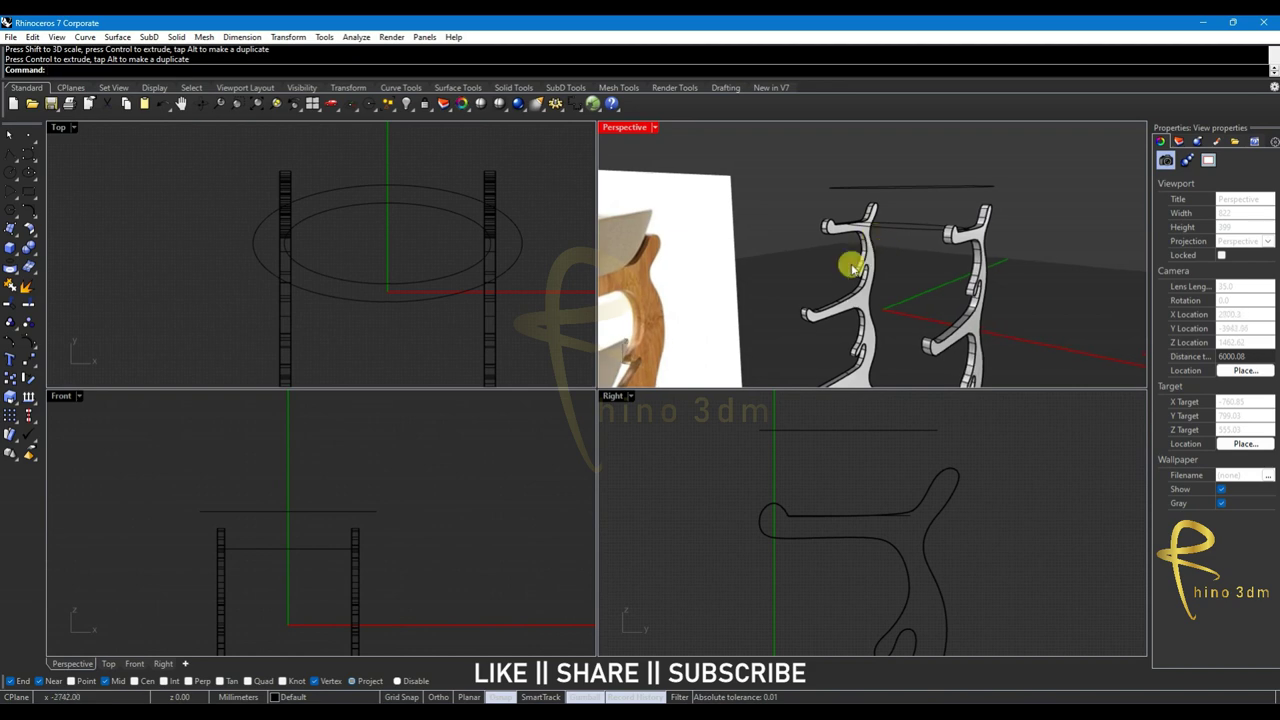
{"action": "left_click", "coordinate": [432, 197]}
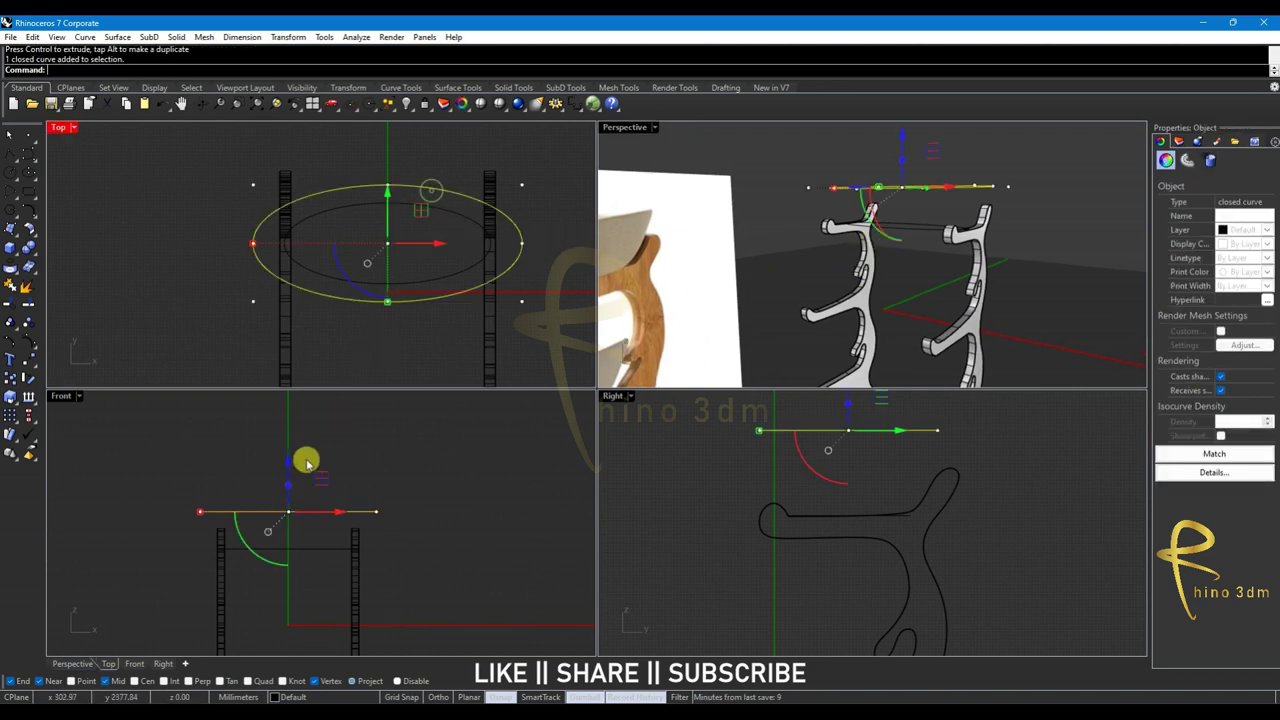
{"action": "left_click_drag", "start_coordinate": [287, 463], "coordinate": [307, 468]}
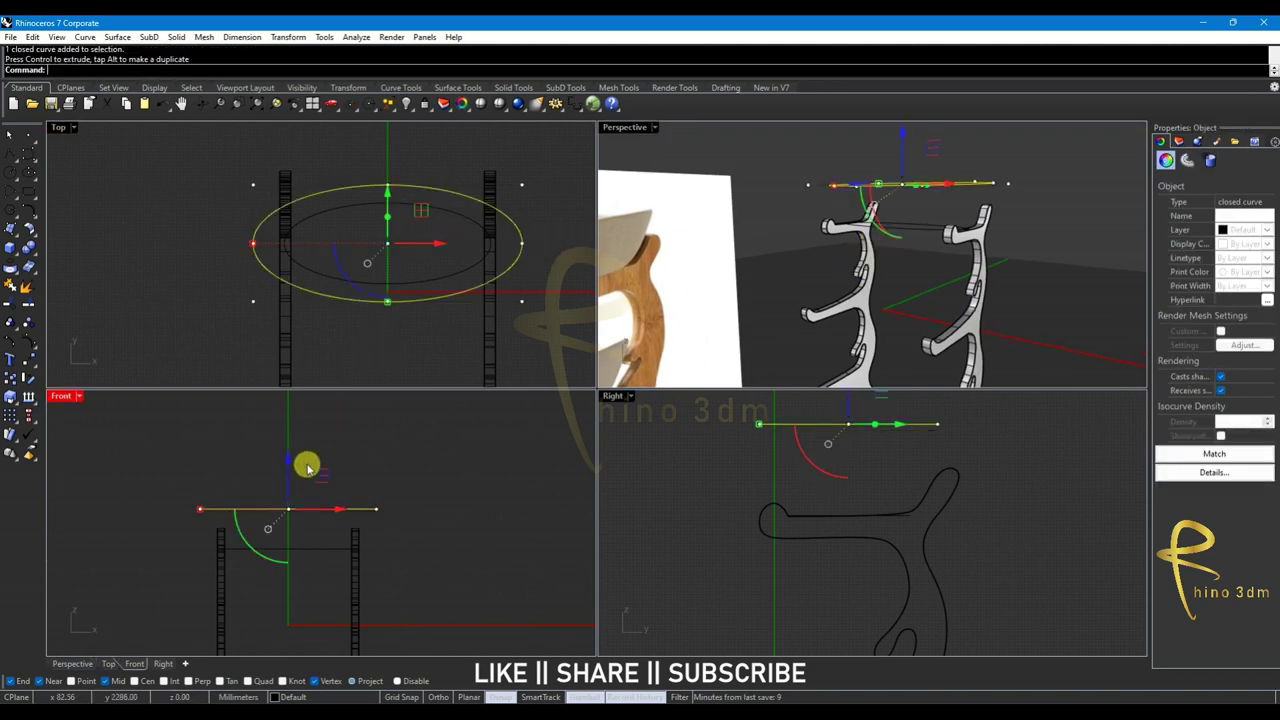
{"action": "left_click_drag", "start_coordinate": [438, 487], "coordinate": [303, 513]}
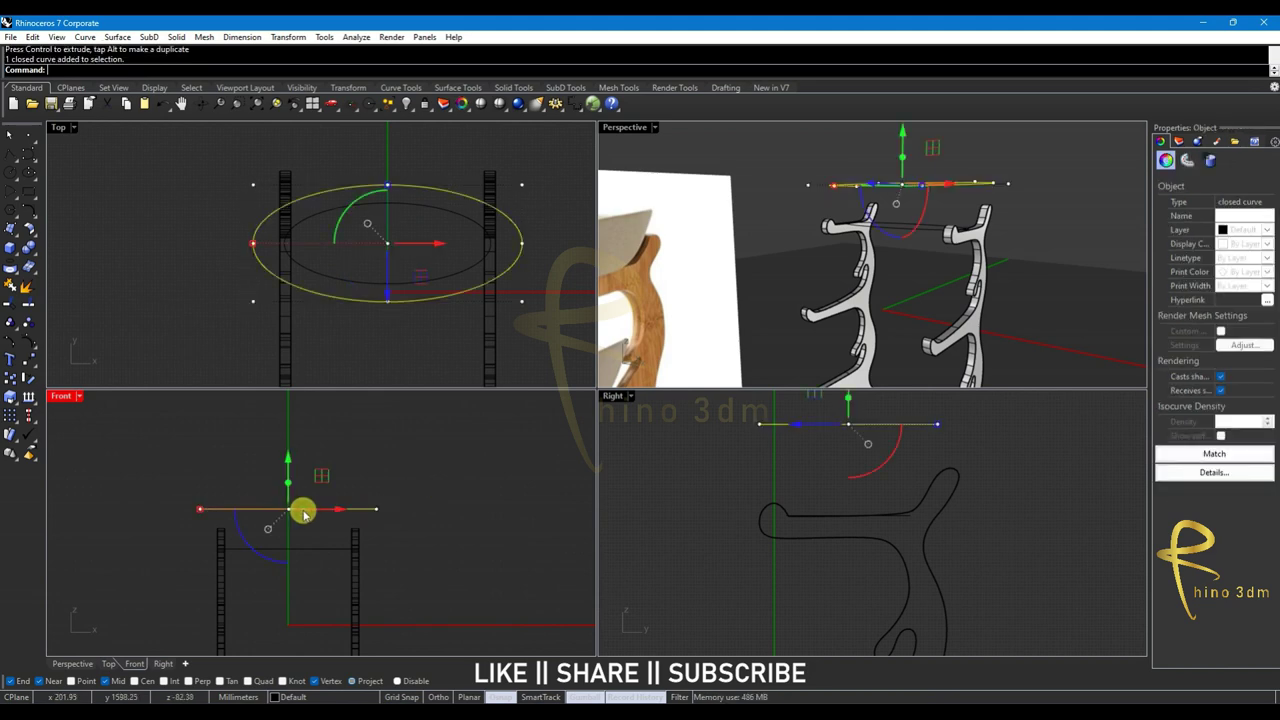
{"action": "type", "text": "Rebui"}
{"action": "key", "text": "Return"}
{"action": "key", "text": "Return"}
{"action": "key", "text": "ctrl+z"}
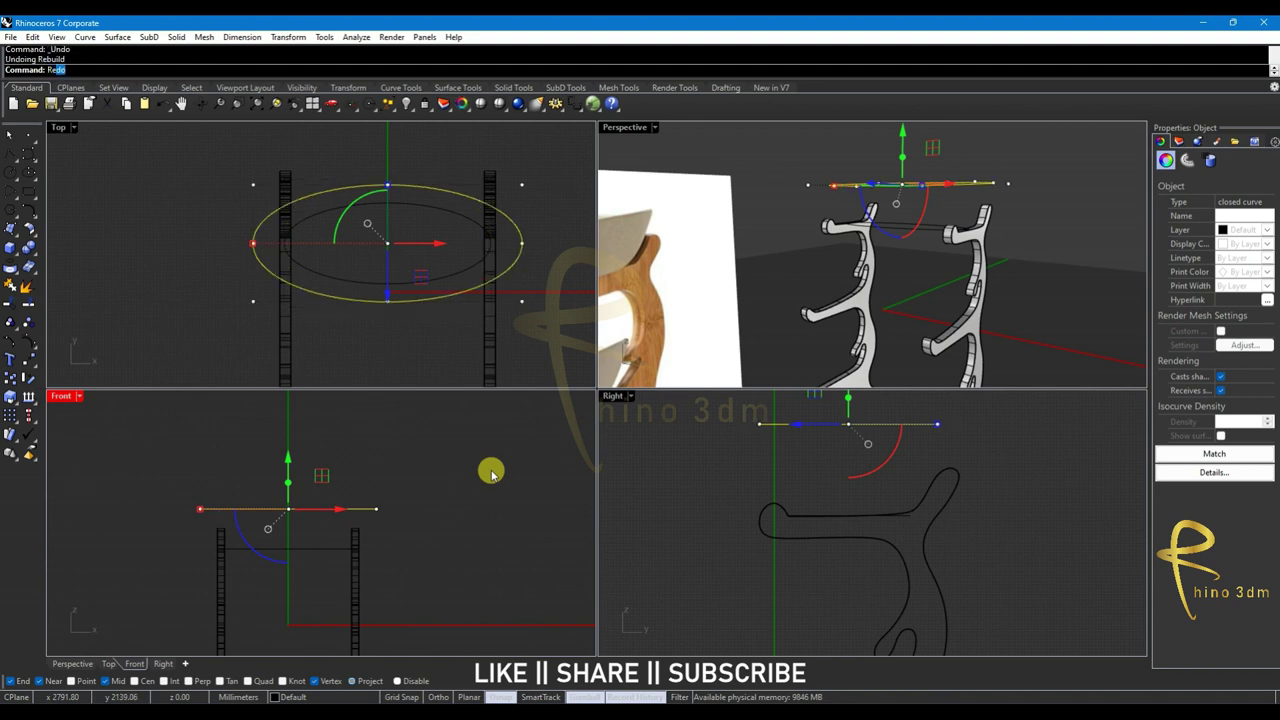
Rebuild the upper ellipse to 20 points at degree 2, then undo to compare
{"action": "key", "text": "Return"}
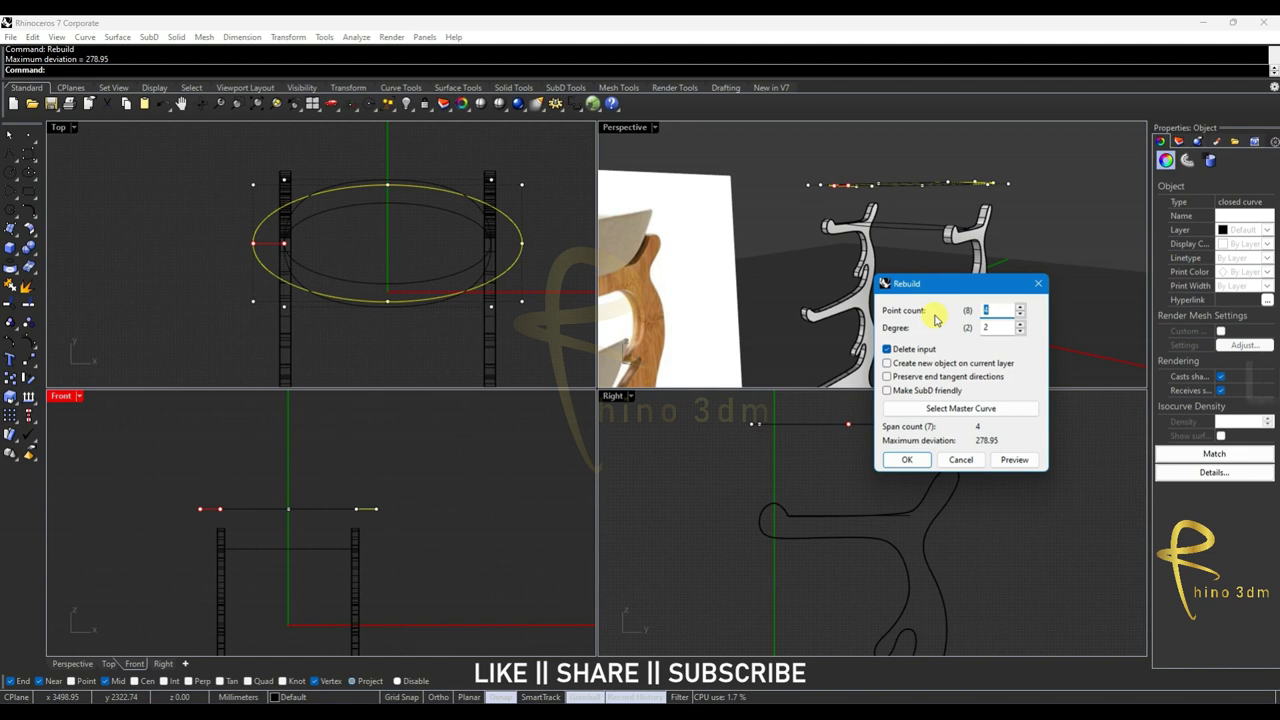
{"action": "type", "text": "20"}
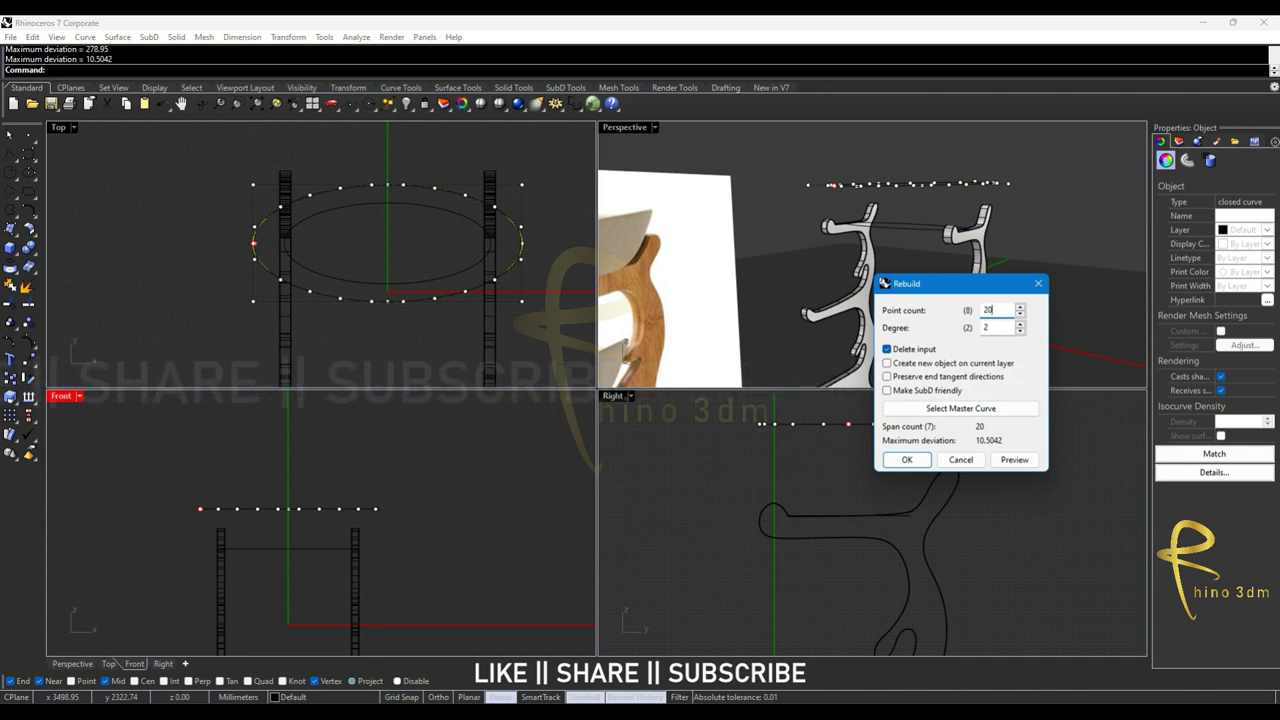
{"action": "key", "text": "Return"}
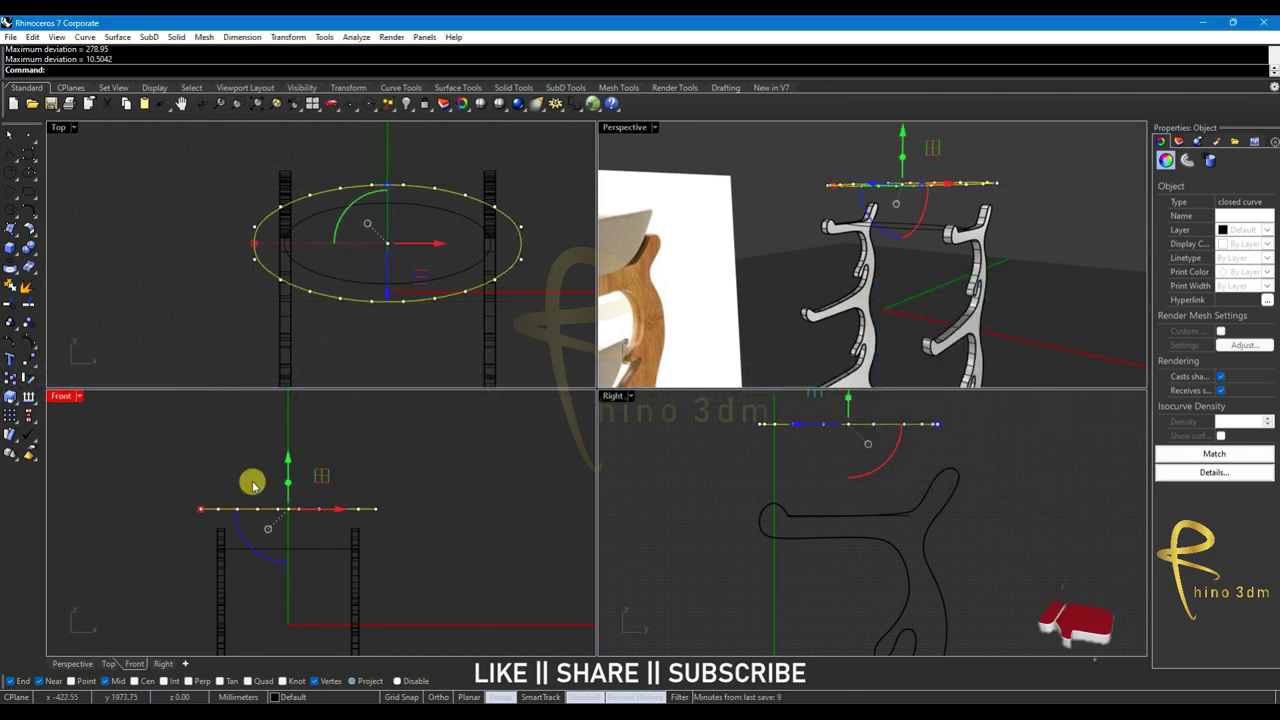
{"action": "scroll", "coordinate": [230, 502], "scroll_direction": "up", "scroll_amount": 3}
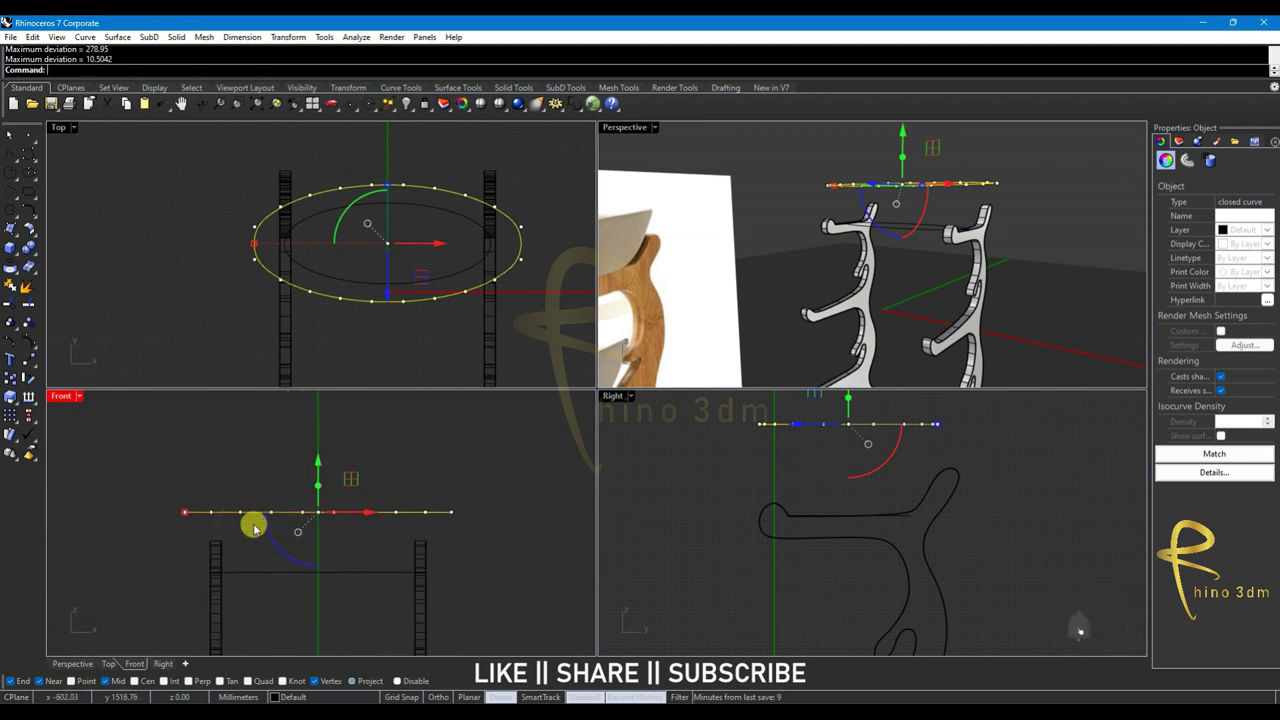
{"action": "key", "text": "ctrl+z"}
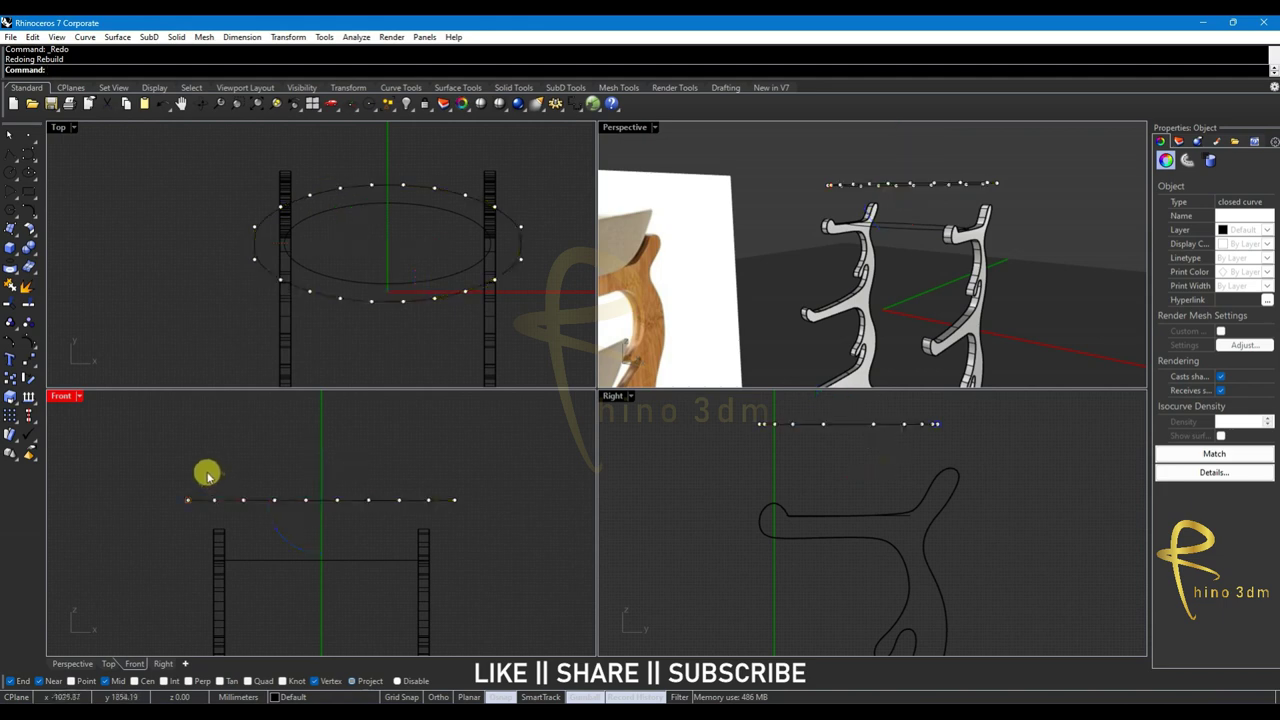
Lower the rim curve's central control points slightly in the Front view
{"action": "left_click_drag", "start_coordinate": [207, 475], "coordinate": [430, 508]}
{"action": "scroll", "coordinate": [318, 477], "scroll_direction": "up", "scroll_amount": 2}
{"action": "right_click_drag", "start_coordinate": [318, 477], "coordinate": [354, 472]}
{"action": "left_click_drag", "start_coordinate": [341, 448], "coordinate": [345, 449]}
{"action": "mouse_move", "coordinate": [220, 464]}
{"action": "left_mouse_down"}
{"action": "mouse_move", "coordinate": [477, 527]}
{"action": "mouse_move", "coordinate": [469, 517]}
{"action": "left_mouse_up"}
{"action": "left_click_drag", "start_coordinate": [343, 451], "coordinate": [343, 459]}
{"action": "mouse_move", "coordinate": [252, 480]}
{"action": "left_mouse_down"}
{"action": "mouse_move", "coordinate": [335, 521]}
{"action": "mouse_move", "coordinate": [434, 523]}
{"action": "left_mouse_up"}
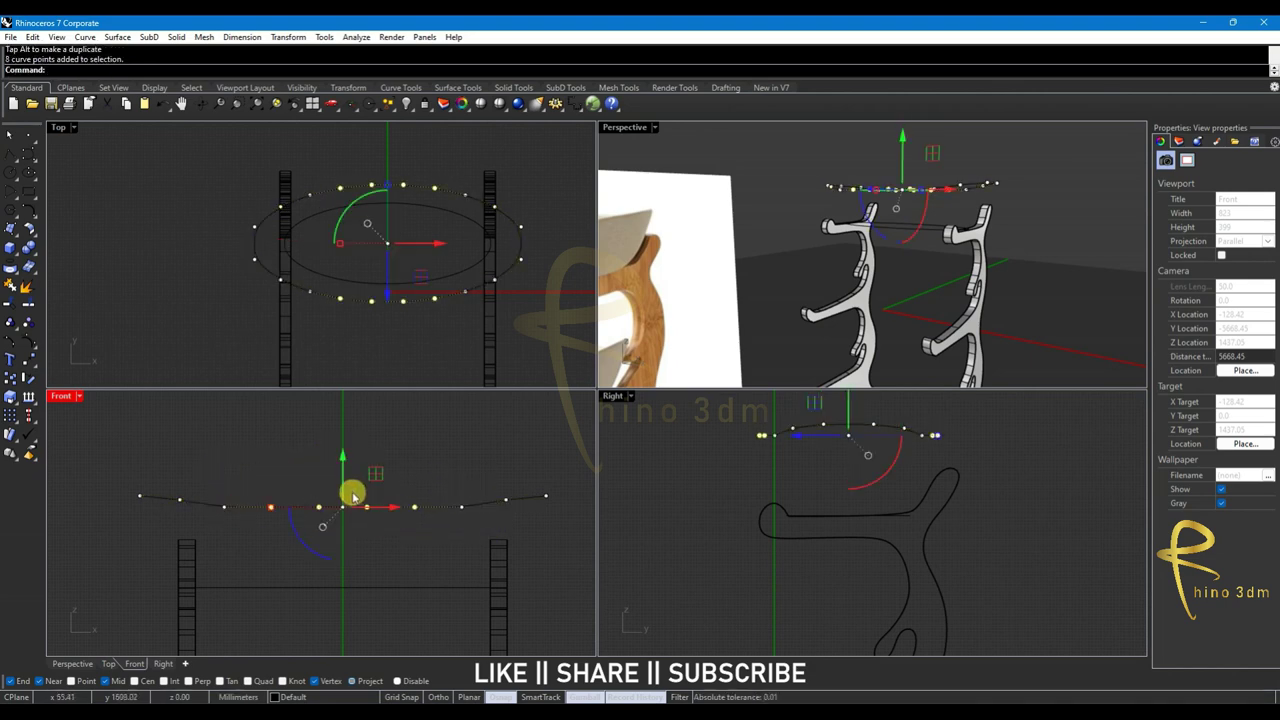
{"action": "mouse_move", "coordinate": [341, 460]}
{"action": "left_mouse_down"}
{"action": "mouse_move", "coordinate": [357, 520]}
{"action": "mouse_move", "coordinate": [384, 528]}
{"action": "left_mouse_up"}
{"action": "left_click_drag", "start_coordinate": [347, 472], "coordinate": [343, 479]}
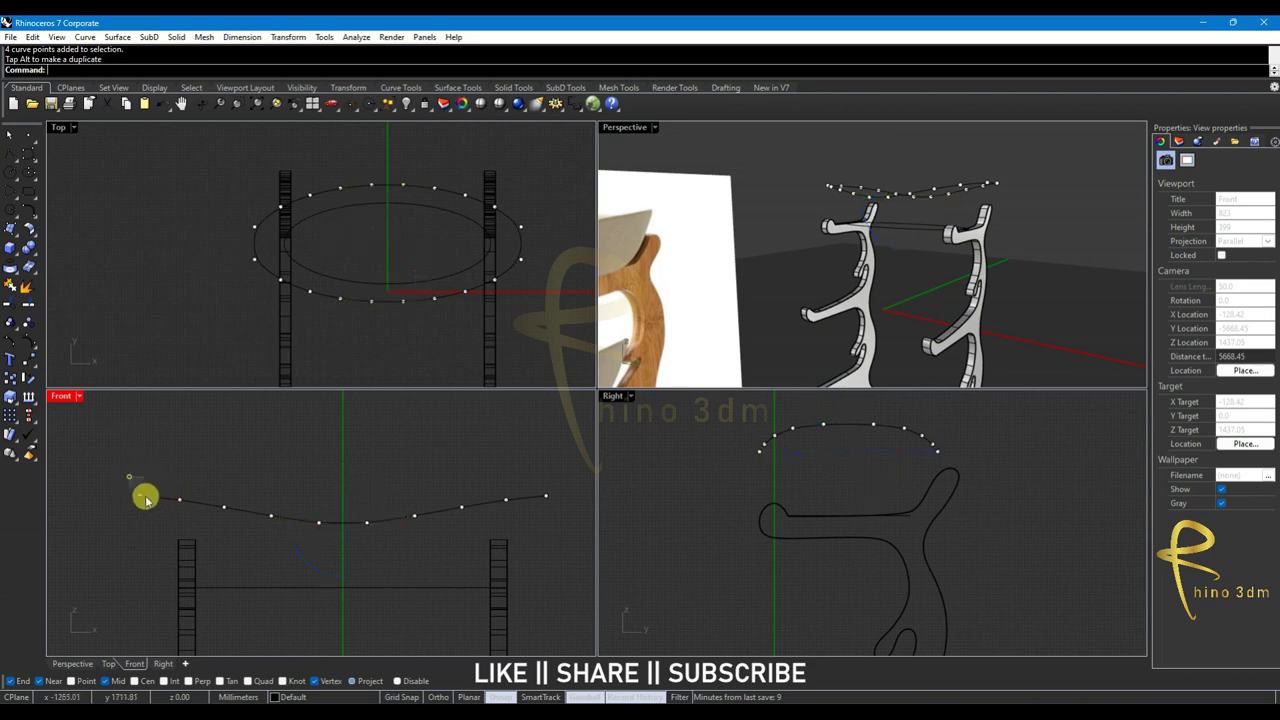
Lift the curve's end points and lower the twelve central points further
{"action": "left_click_drag", "start_coordinate": [148, 482], "coordinate": [128, 510]}
{"action": "left_click_drag", "start_coordinate": [548, 472], "coordinate": [509, 502], "text": "shift"}
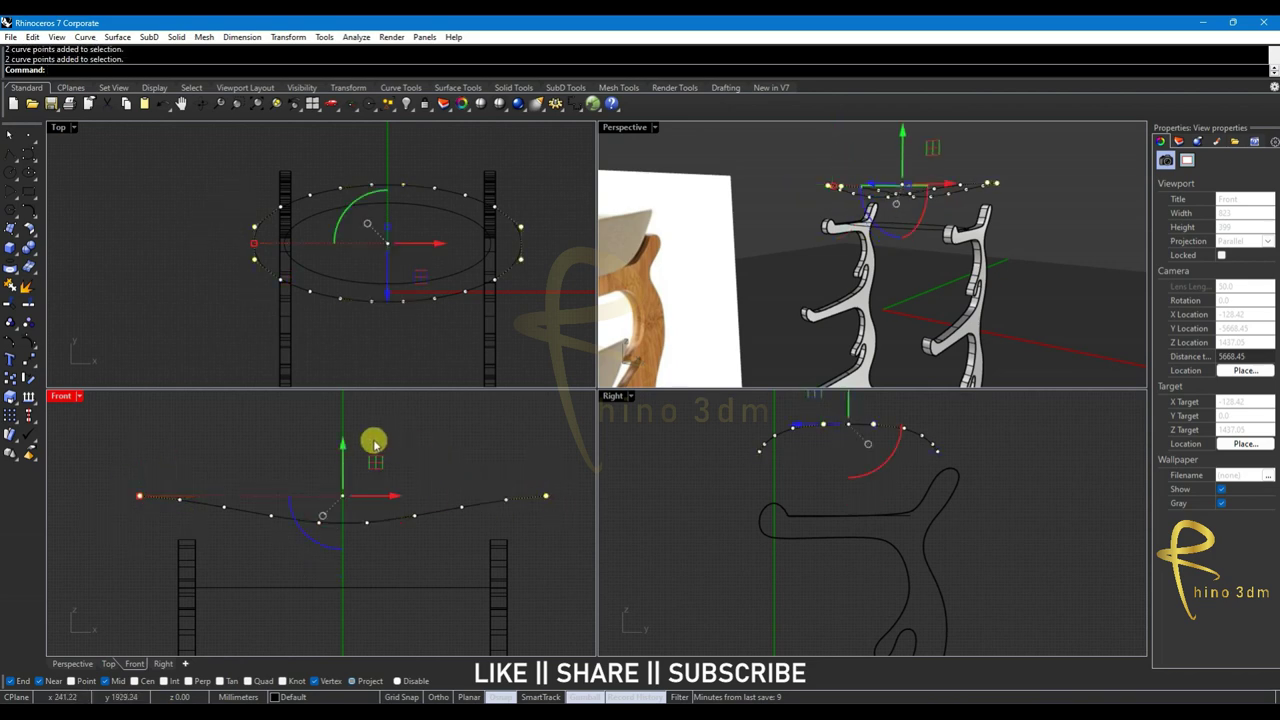
{"action": "left_click_drag", "start_coordinate": [340, 443], "coordinate": [342, 440]}
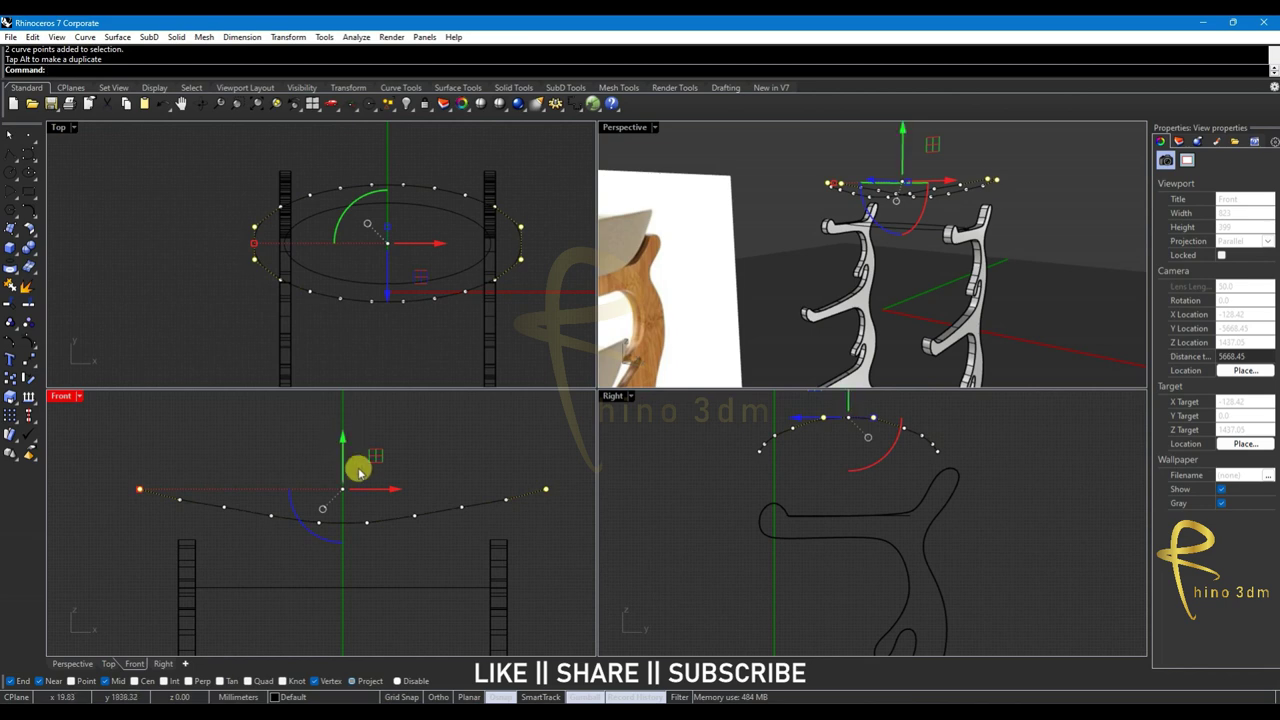
{"action": "key", "text": "Escape"}
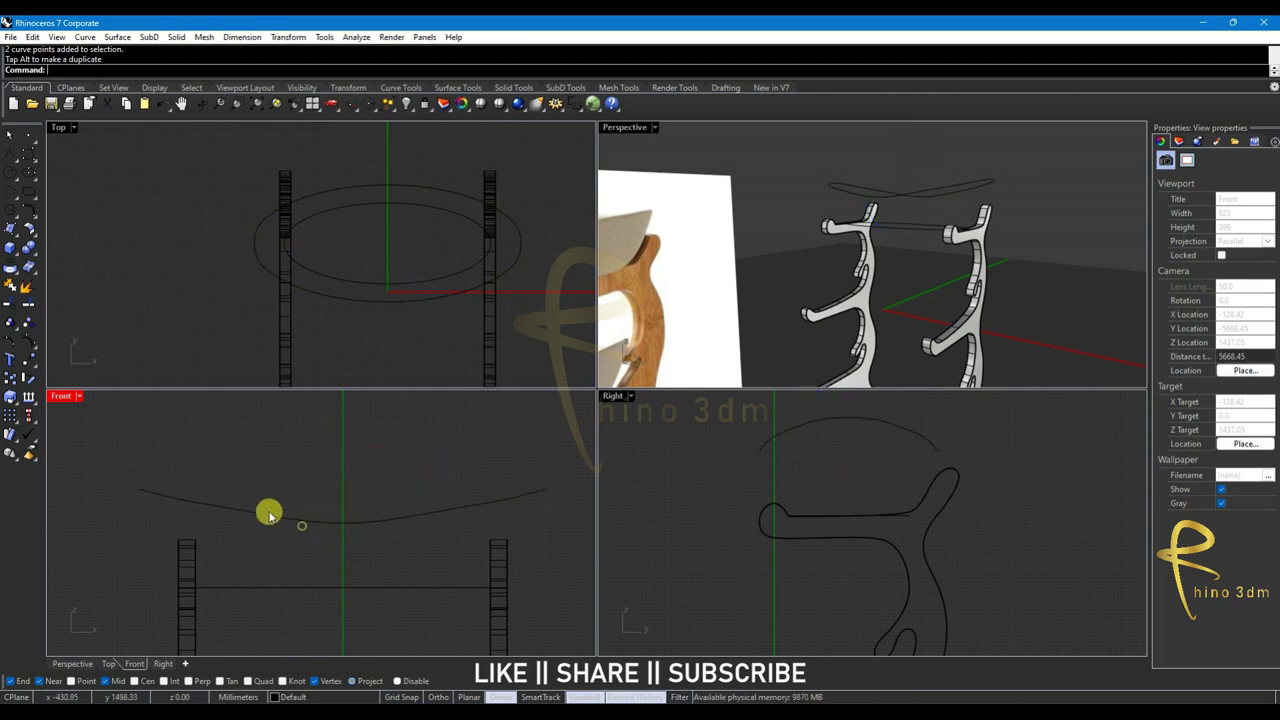
{"action": "left_click", "coordinate": [267, 514]}
{"action": "left_click_drag", "start_coordinate": [205, 476], "coordinate": [447, 546]}
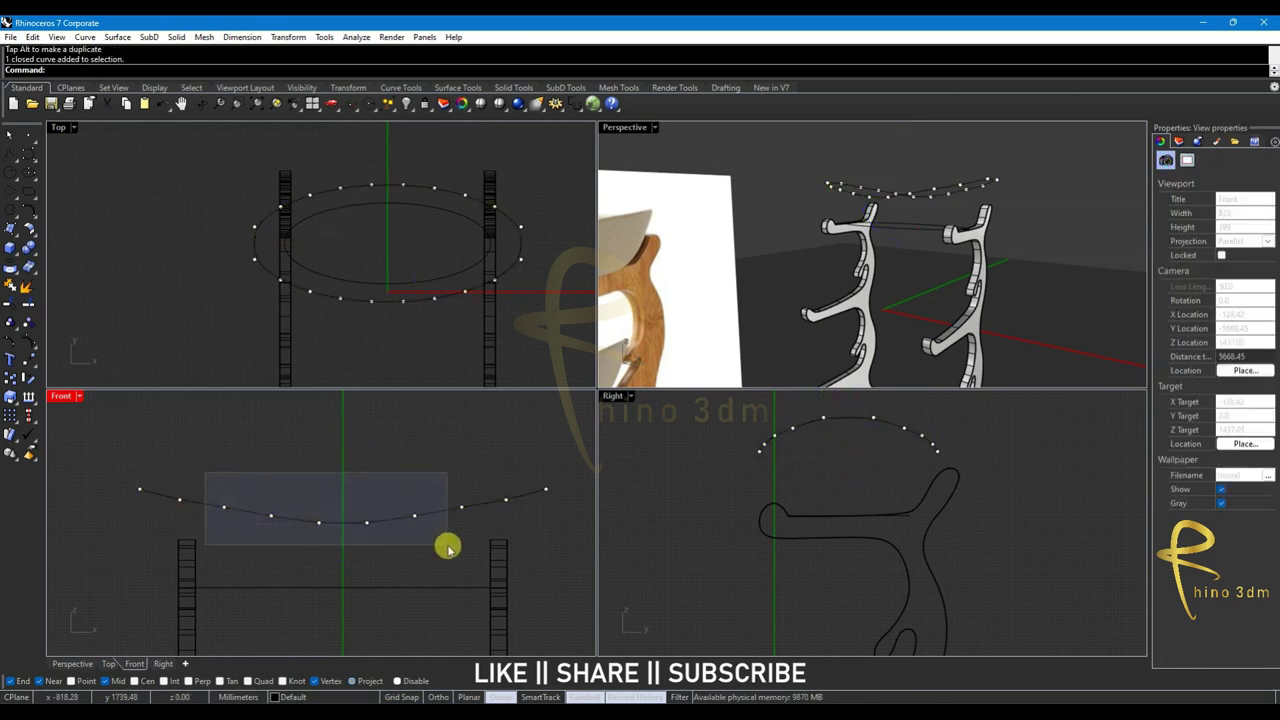
{"action": "left_click_drag", "start_coordinate": [455, 546], "coordinate": [483, 543]}
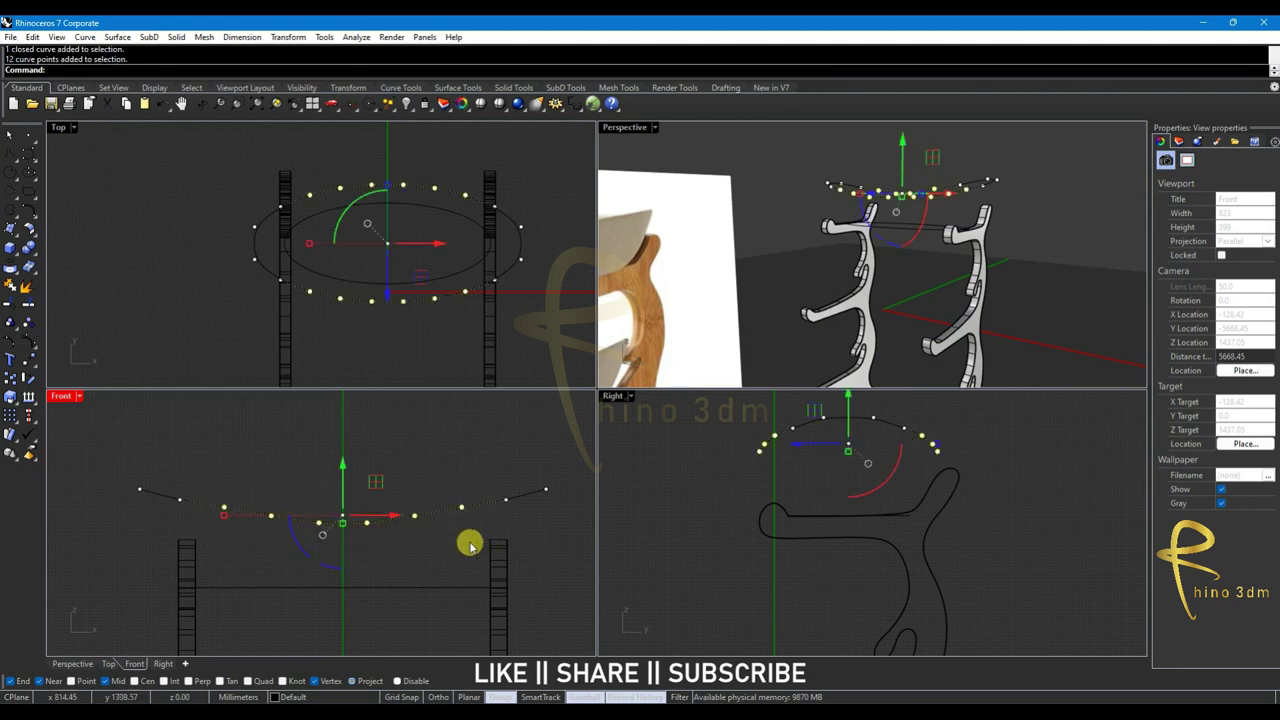
{"action": "left_click_drag", "start_coordinate": [343, 463], "coordinate": [344, 474]}
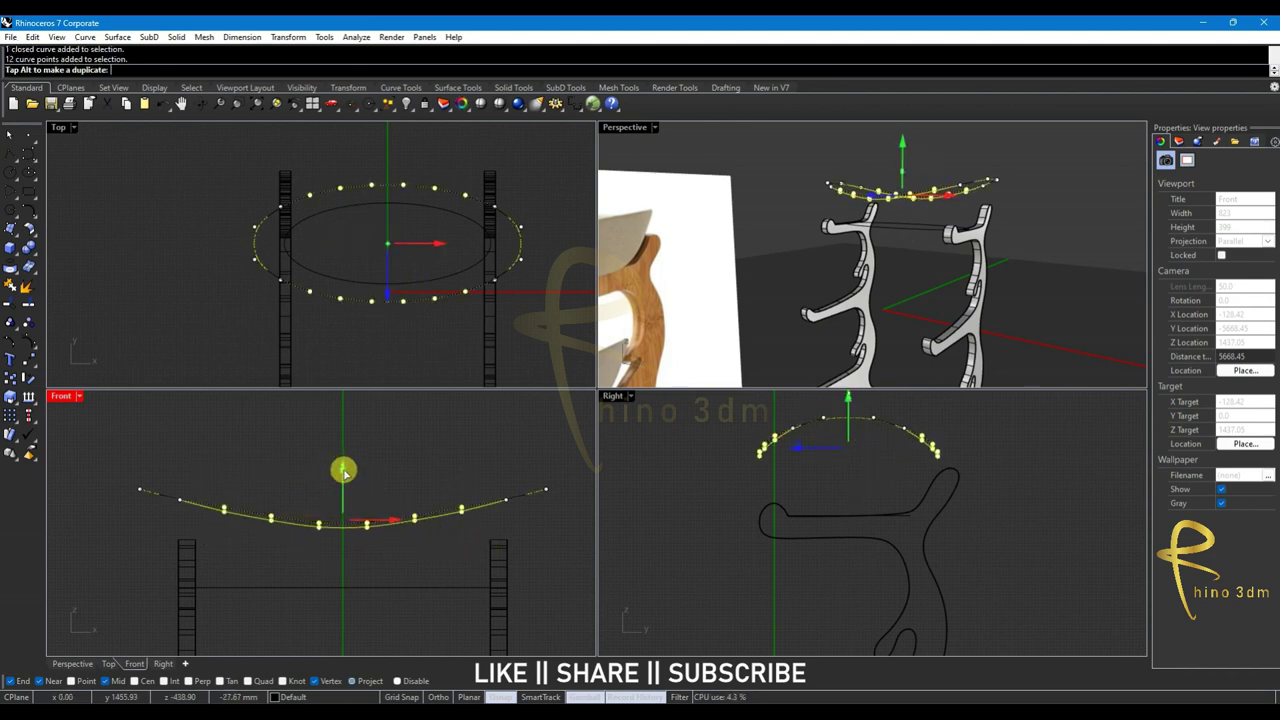
Pull the centre points lower and raise a mirrored pair of side points
{"action": "left_click", "coordinate": [448, 463]}
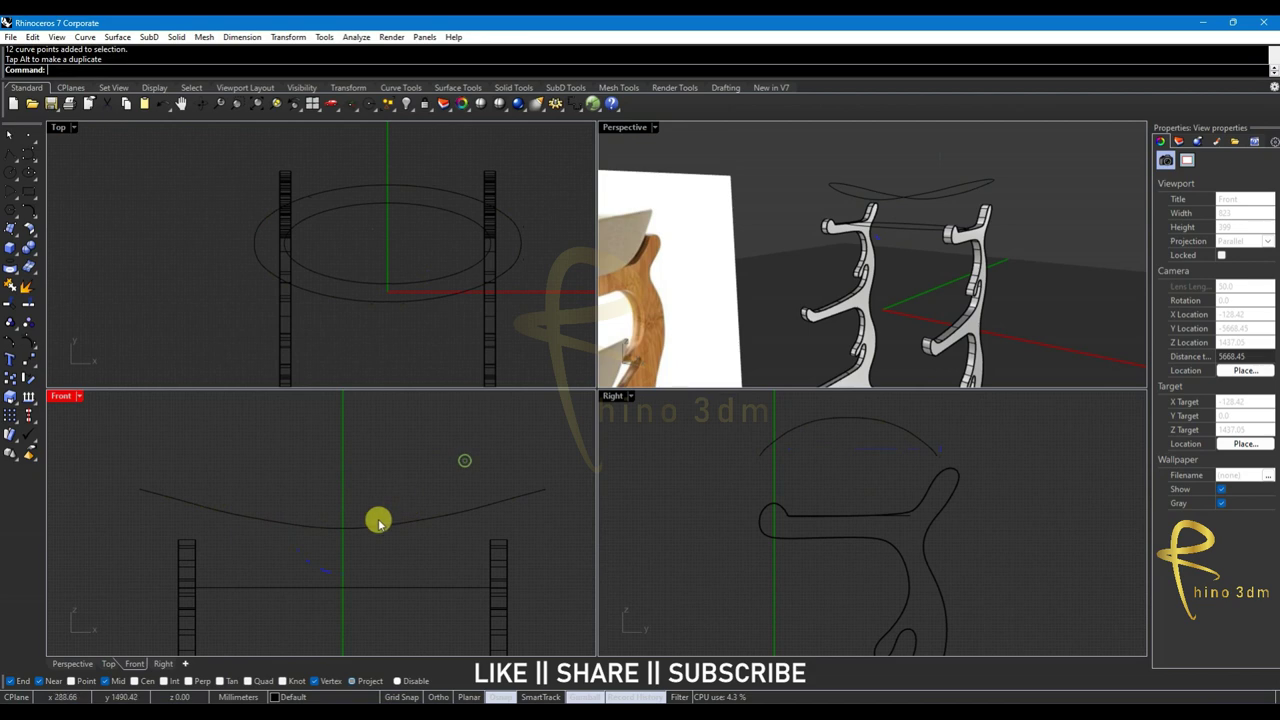
{"action": "left_click", "coordinate": [312, 530]}
{"action": "key", "text": "F10"}
{"action": "left_click_drag", "start_coordinate": [230, 478], "coordinate": [442, 582]}
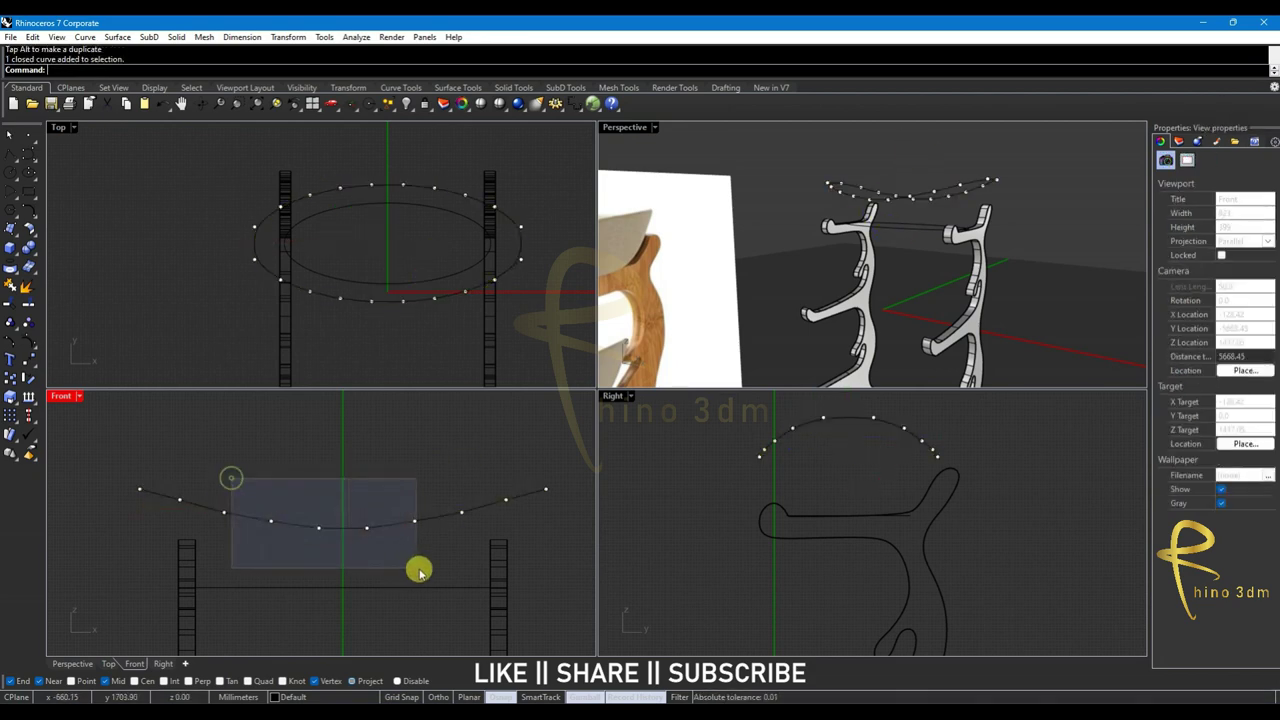
{"action": "left_click_drag", "start_coordinate": [345, 477], "coordinate": [345, 478]}
{"action": "left_click", "coordinate": [224, 513]}
{"action": "left_click", "coordinate": [461, 513], "text": "shift"}
{"action": "left_click_drag", "start_coordinate": [349, 478], "coordinate": [345, 465]}
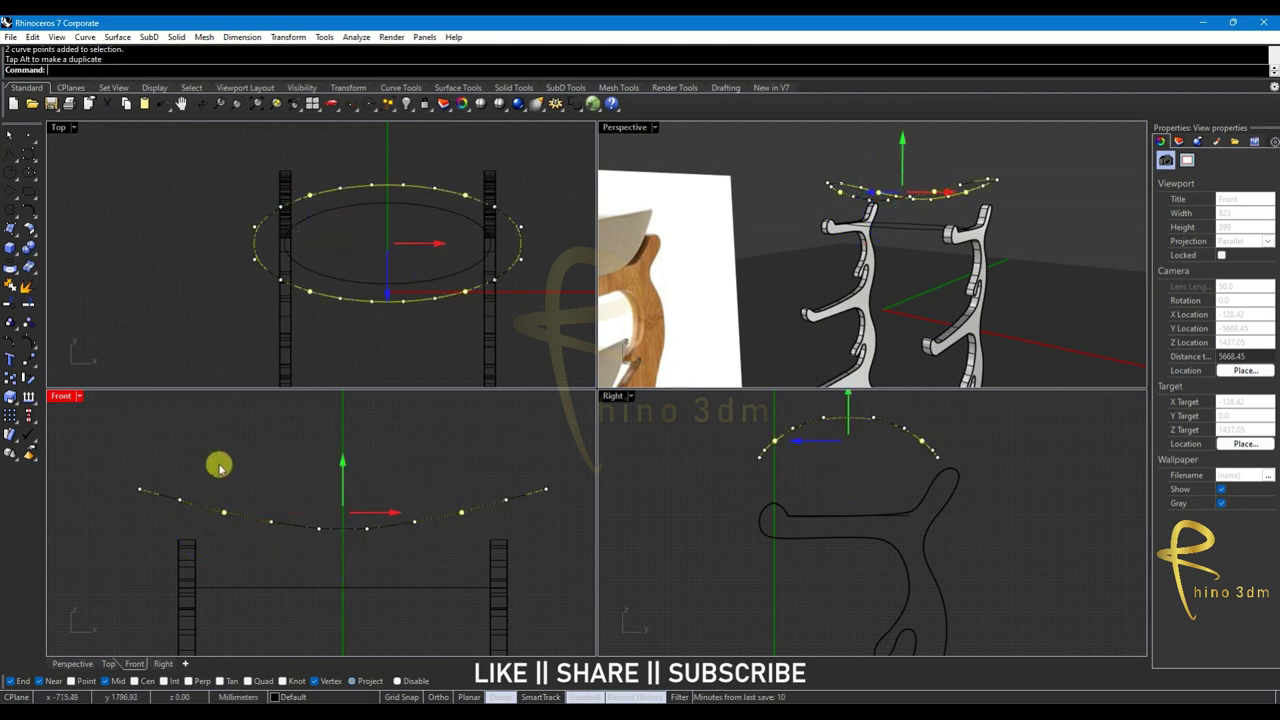
Lift another matching pair of side points and hide the points to check the rim
{"action": "left_click", "coordinate": [180, 500]}
{"action": "left_click", "coordinate": [519, 505], "text": "shift"}
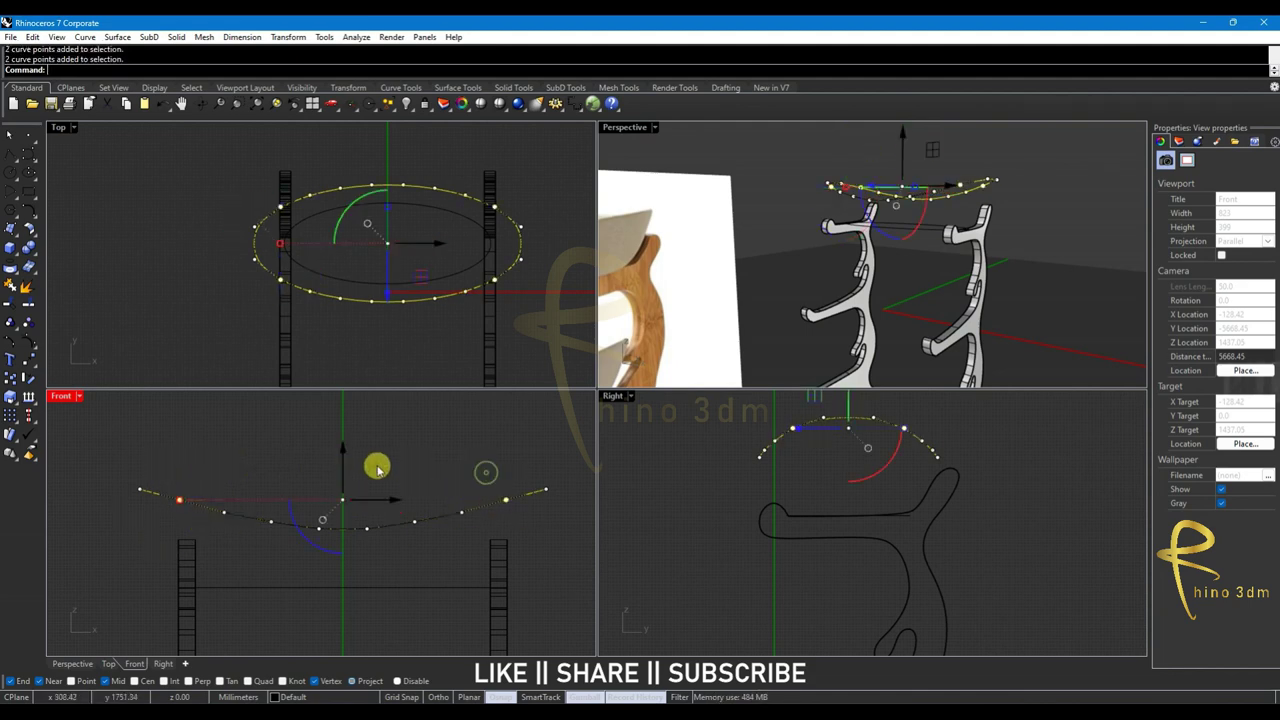
{"action": "left_click_drag", "start_coordinate": [343, 450], "coordinate": [343, 451]}
{"action": "left_click", "coordinate": [462, 444]}
{"action": "key", "text": "Escape"}
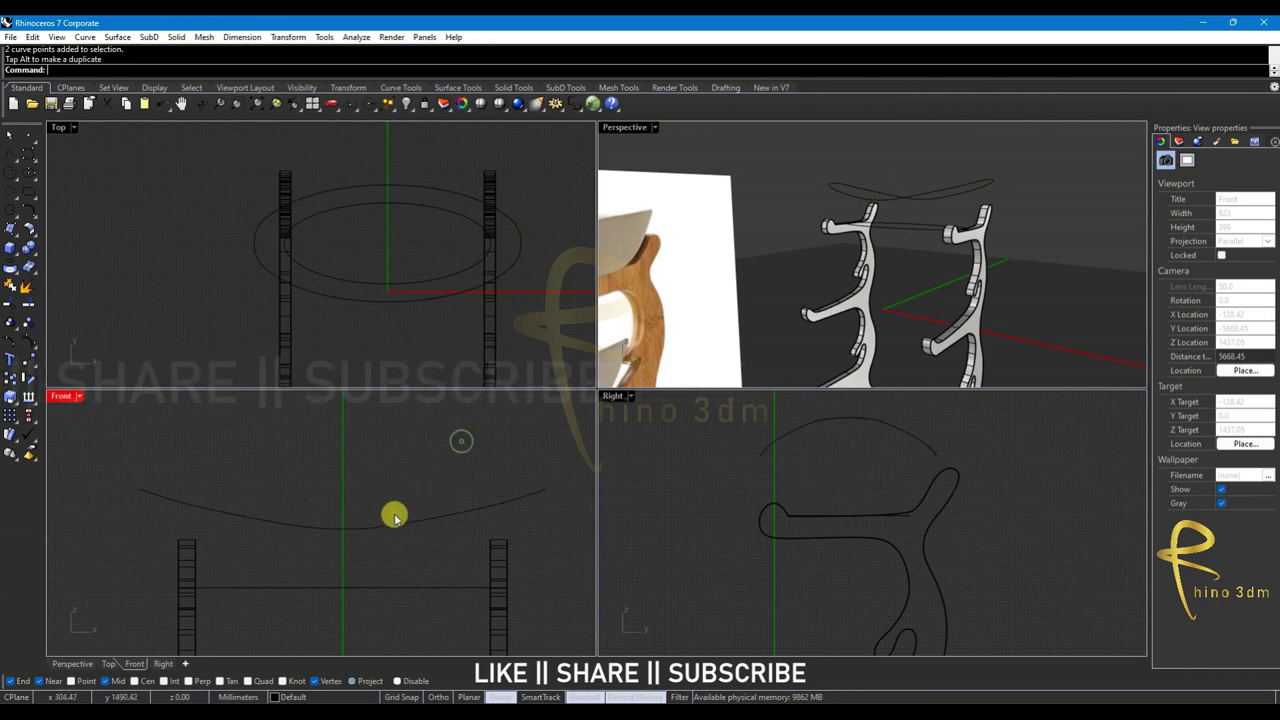
{"action": "left_click", "coordinate": [250, 515]}
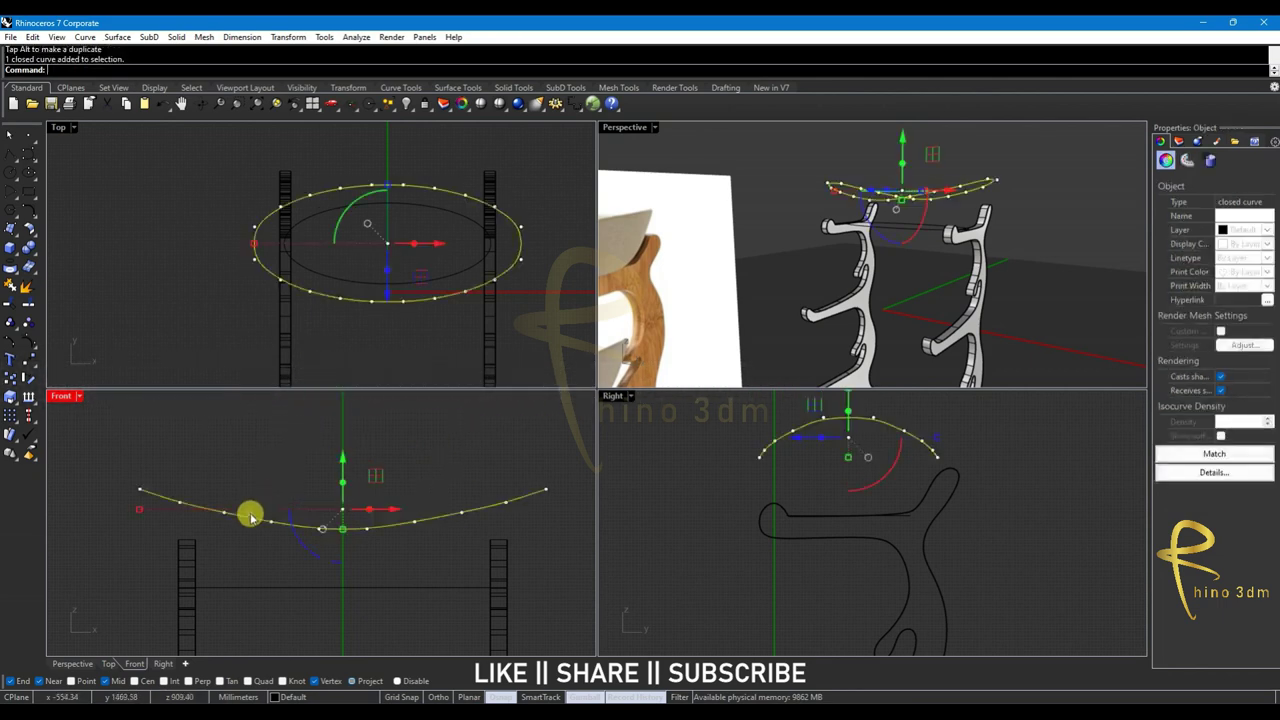
Nudge the control points at the rim curve's left end vertically with the Gumball
{"action": "left_click", "coordinate": [260, 180]}
{"action": "left_click_drag", "start_coordinate": [265, 237], "coordinate": [275, 257]}
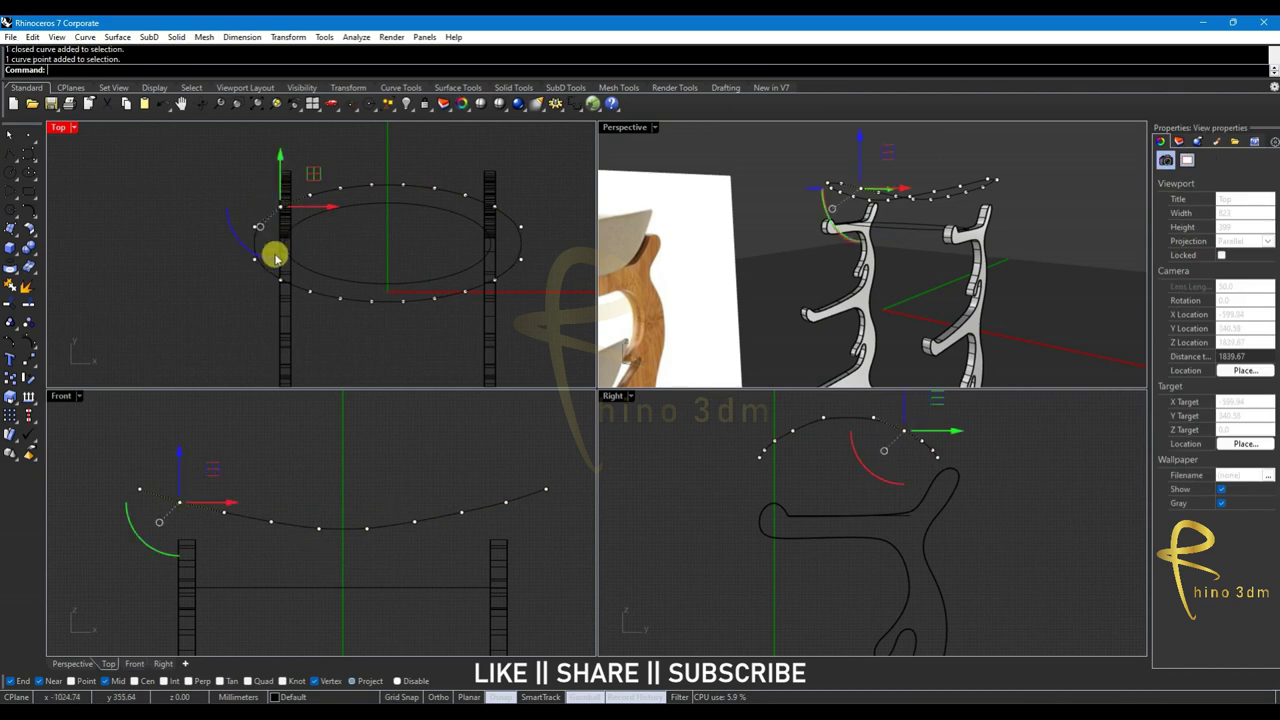
{"action": "left_click_drag", "start_coordinate": [182, 445], "coordinate": [184, 447]}
{"action": "left_click", "coordinate": [270, 524]}
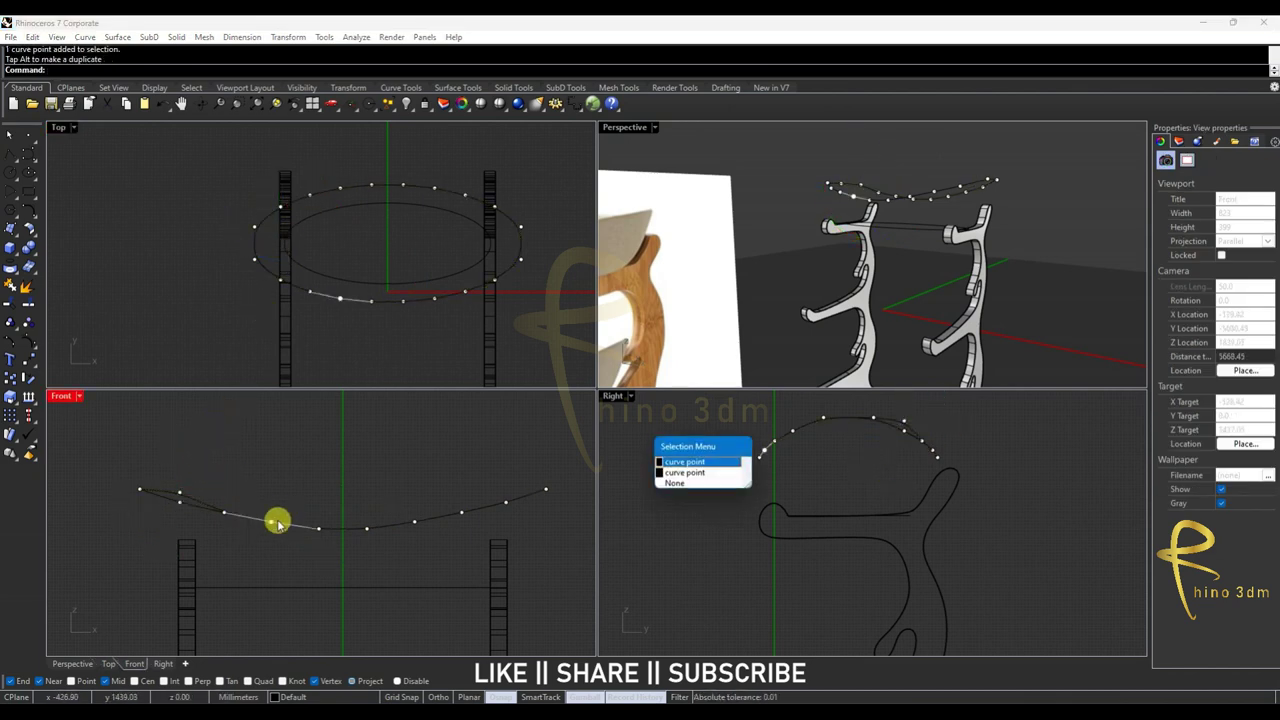
{"action": "key", "text": "Return"}
{"action": "left_click_drag", "start_coordinate": [276, 474], "coordinate": [276, 463]}
Reposition the next rim control points toward the right side of the curve
{"action": "left_click", "coordinate": [364, 528]}
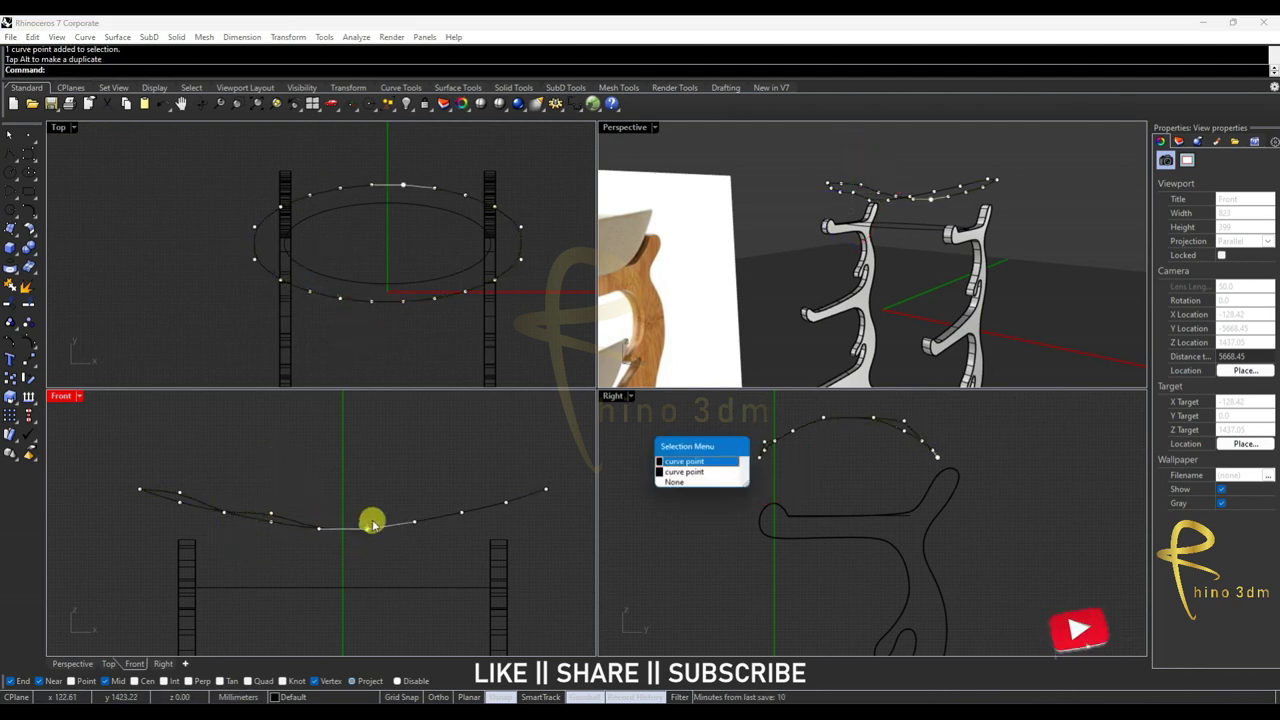
{"action": "key", "text": "Return"}
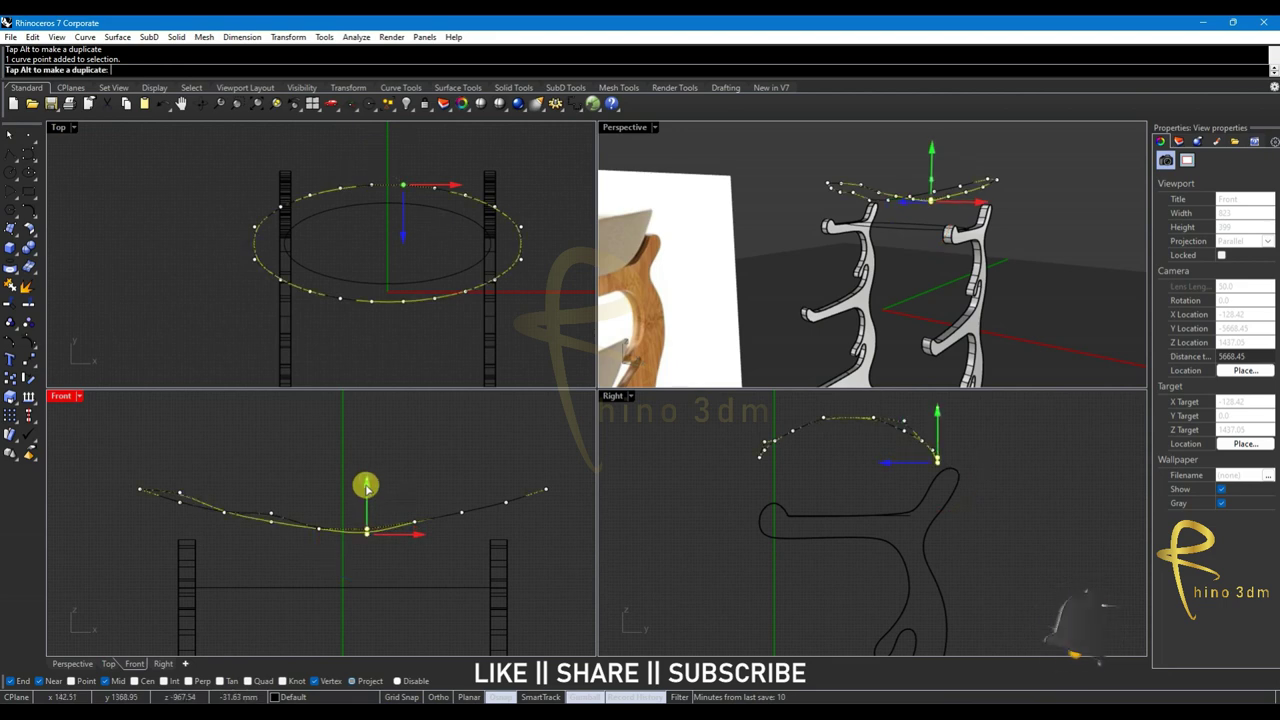
{"action": "left_click_drag", "start_coordinate": [457, 515], "coordinate": [459, 514]}
{"action": "left_click", "coordinate": [459, 514]}
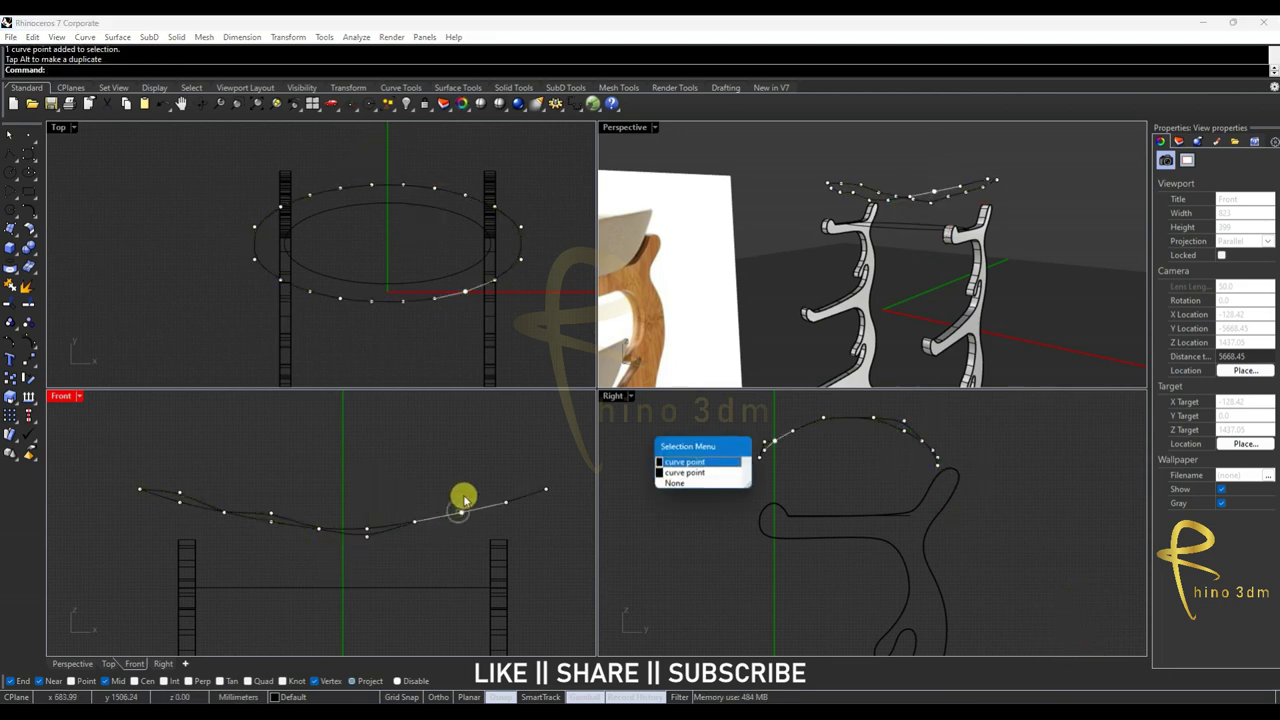
{"action": "key", "text": "Return"}
{"action": "left_click_drag", "start_coordinate": [459, 464], "coordinate": [455, 441]}
Pull the back rim points down to deepen the waves, then hide the control points
{"action": "left_click", "coordinate": [433, 189]}
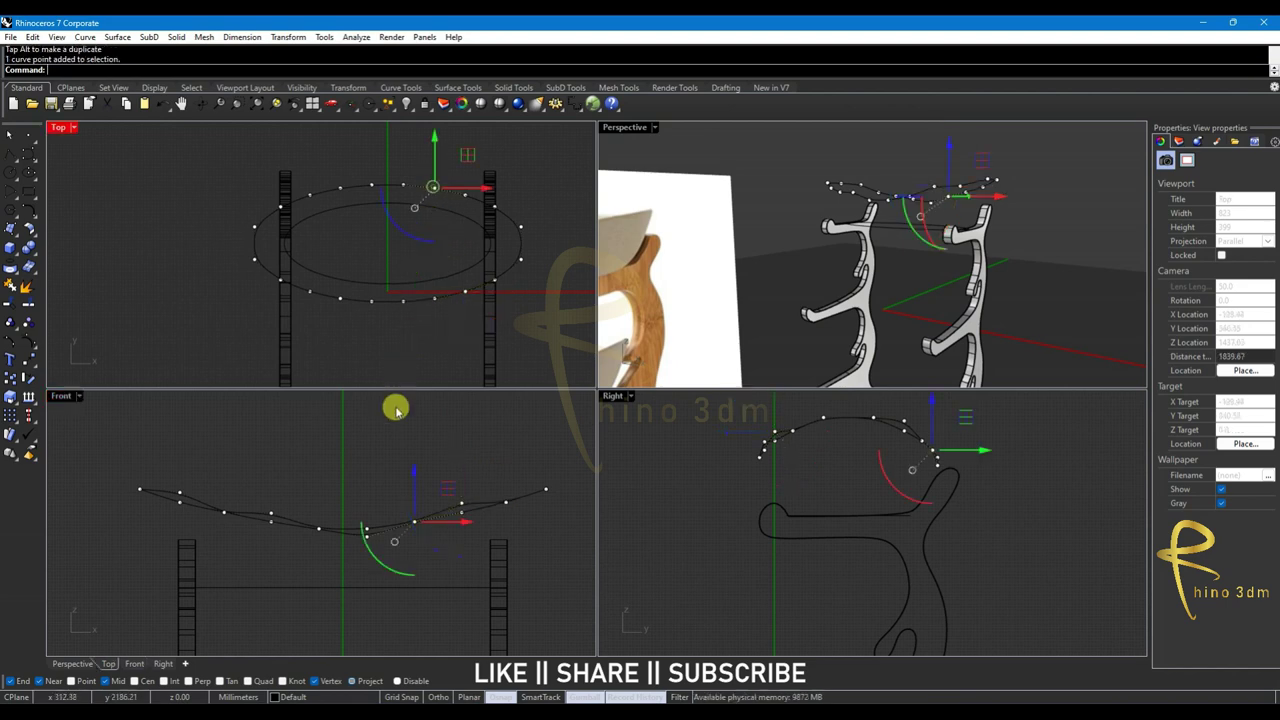
{"action": "left_click_drag", "start_coordinate": [414, 476], "coordinate": [415, 465]}
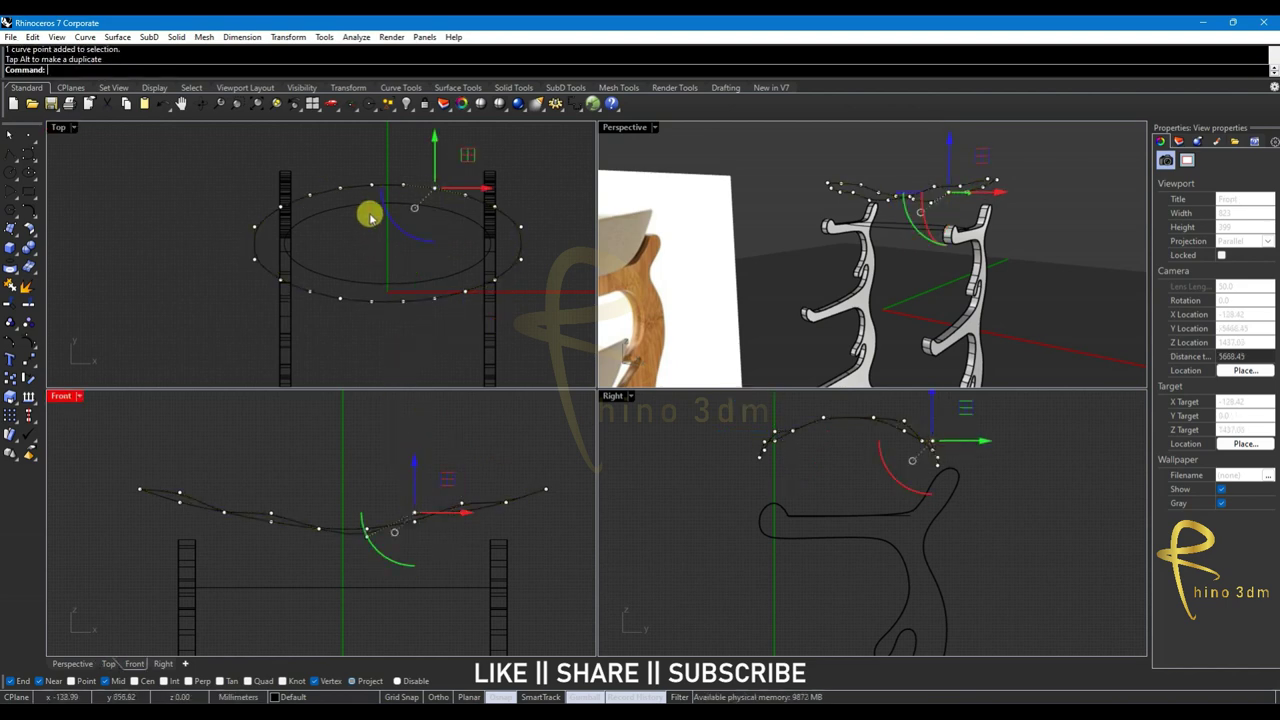
{"action": "left_click", "coordinate": [369, 188]}
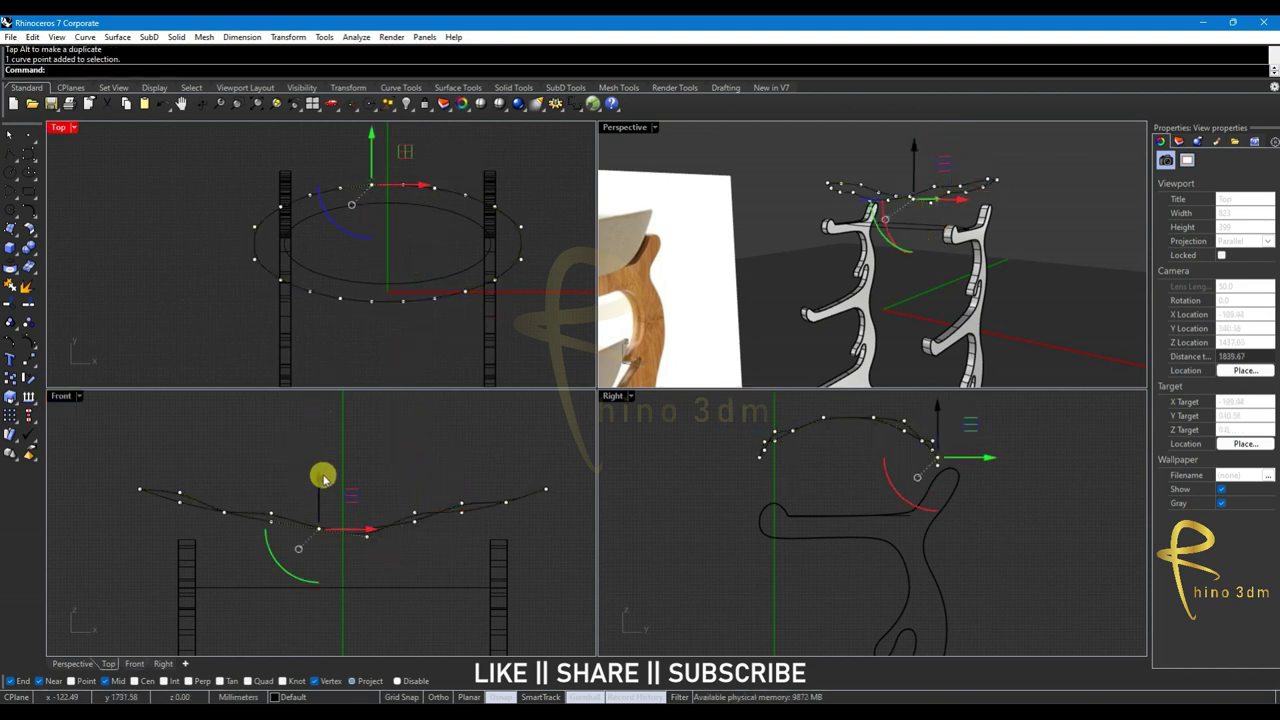
{"action": "left_click_drag", "start_coordinate": [323, 479], "coordinate": [323, 489]}
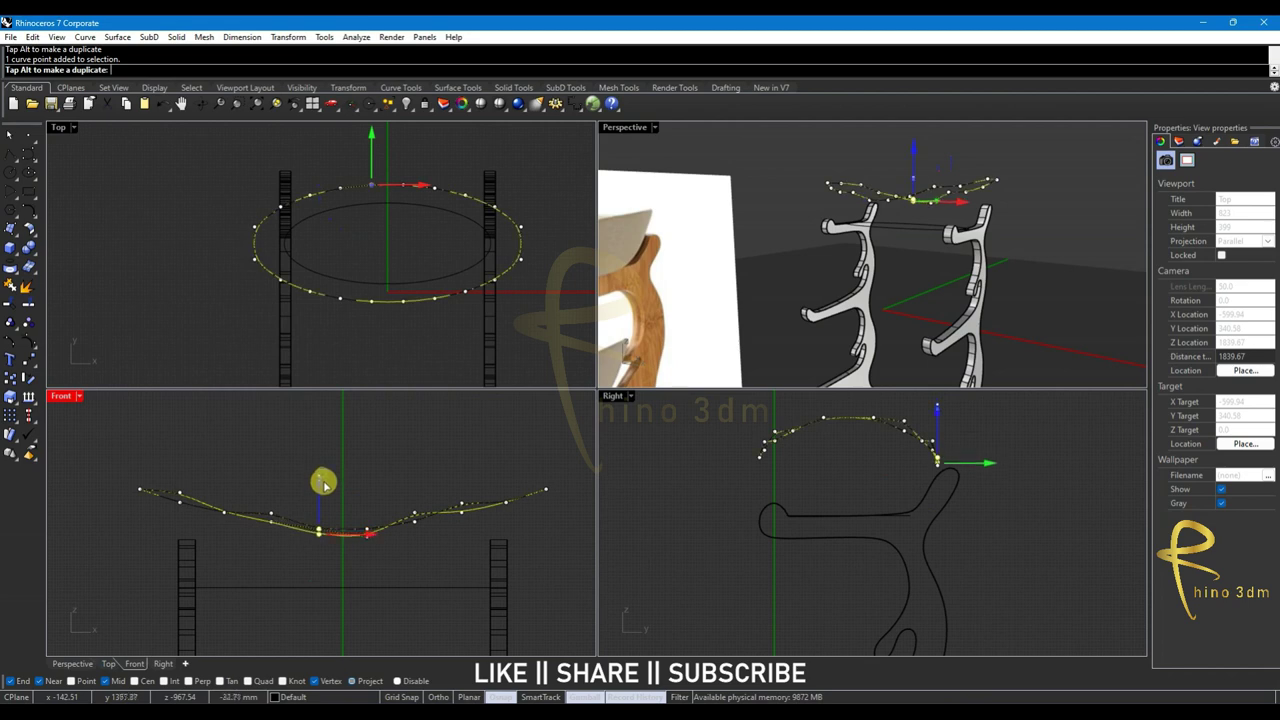
{"action": "left_click", "coordinate": [312, 195]}
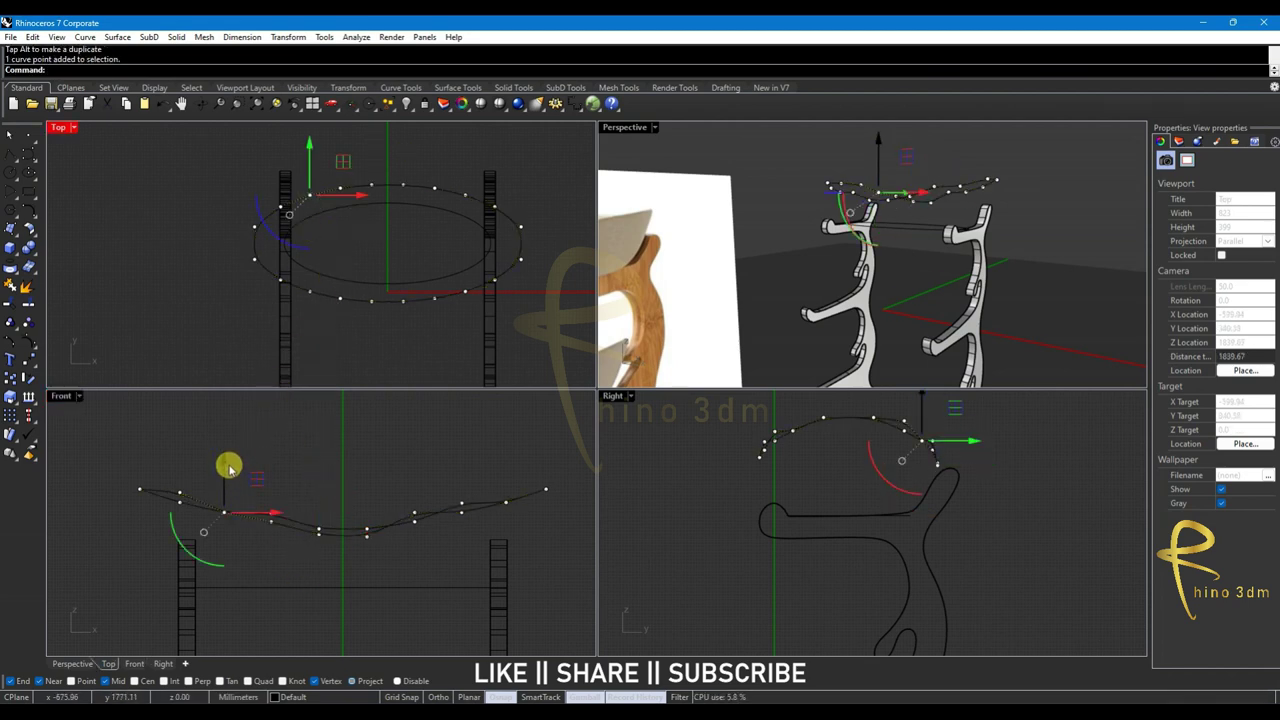
{"action": "left_click_drag", "start_coordinate": [229, 467], "coordinate": [227, 472]}
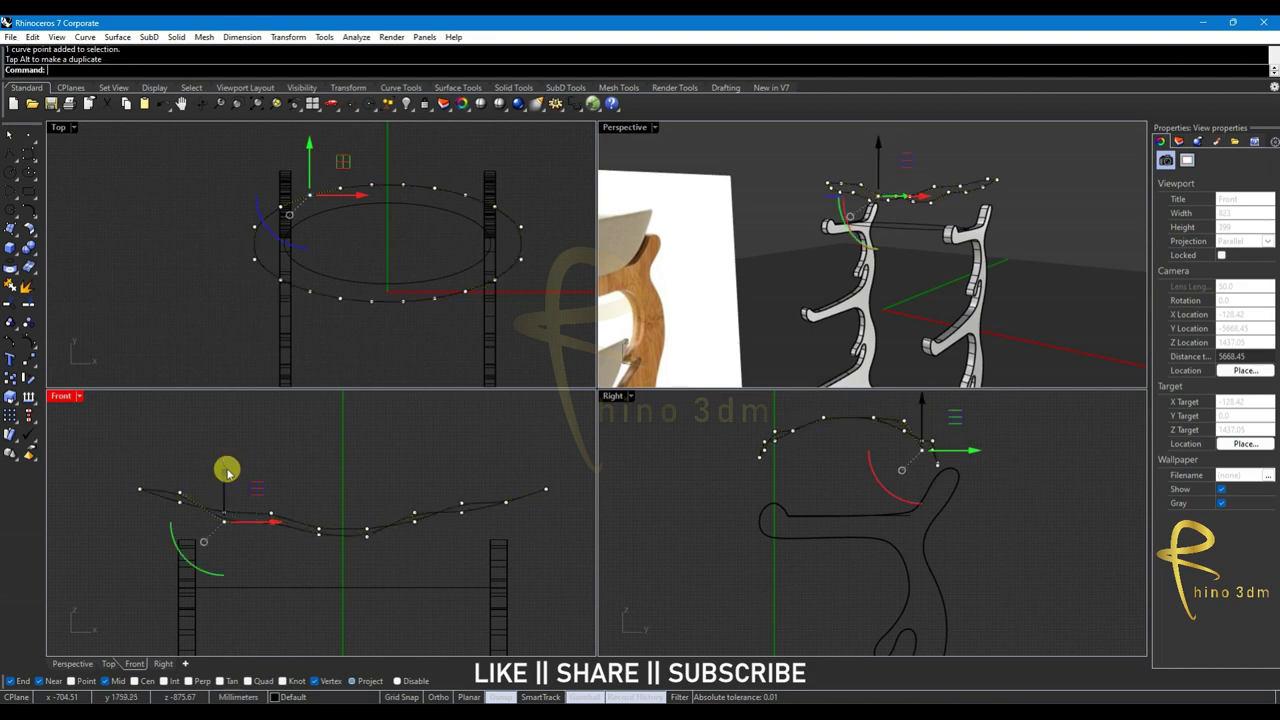
{"action": "key", "text": "Escape"}
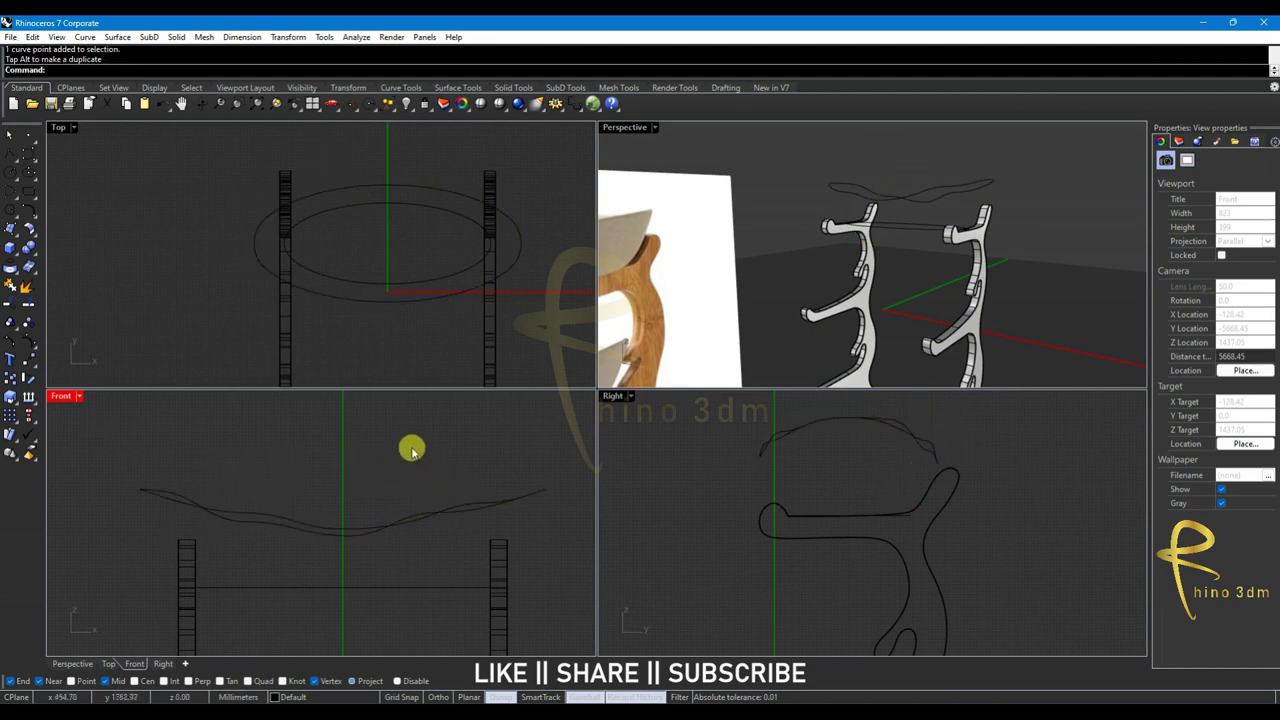
{"action": "scroll", "coordinate": [300, 478], "scroll_direction": "down", "scroll_amount": 2}
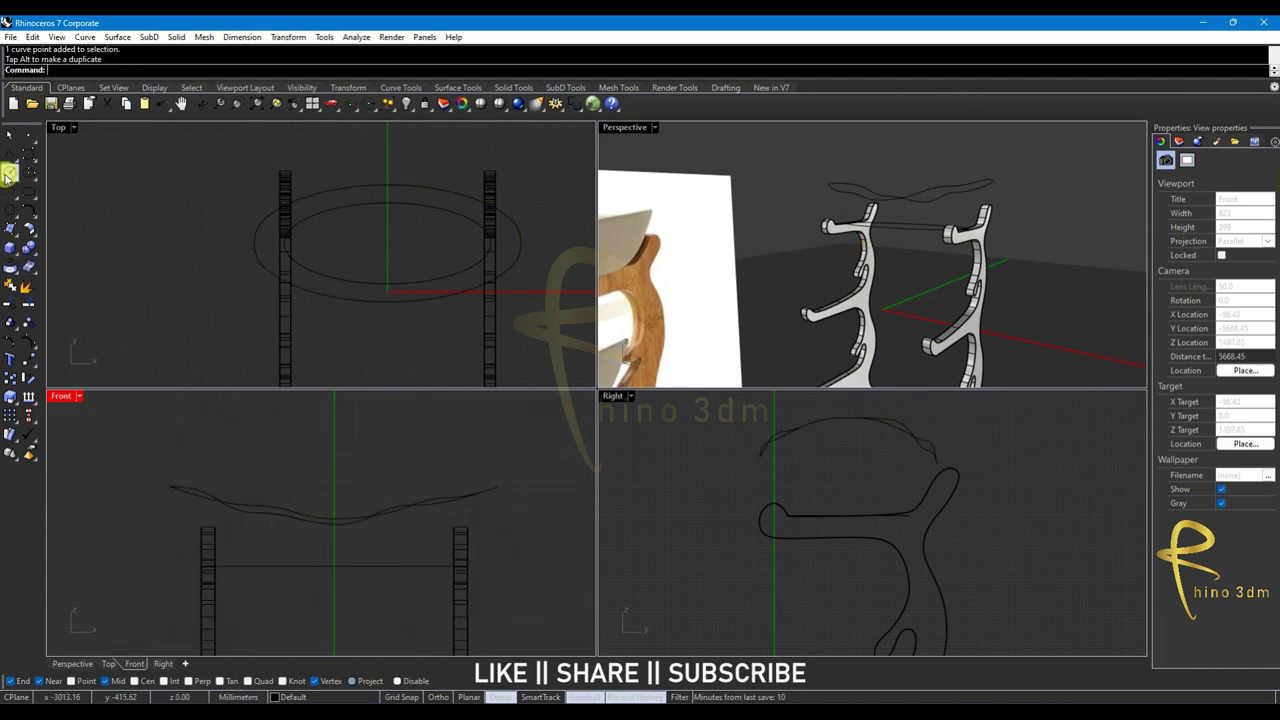
{"action": "left_click", "coordinate": [22, 196]}
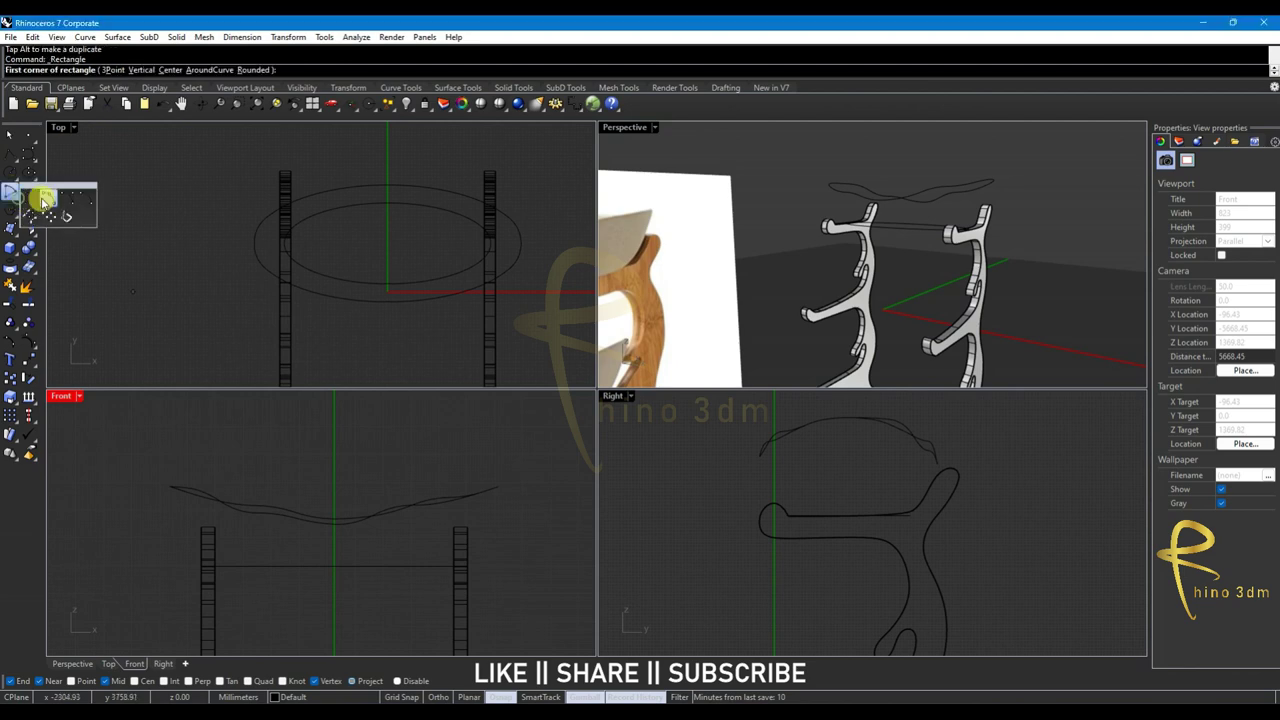
Draw a three-point arc profile from the rim's left end to the base line by the post
{"action": "left_click", "coordinate": [44, 200]}
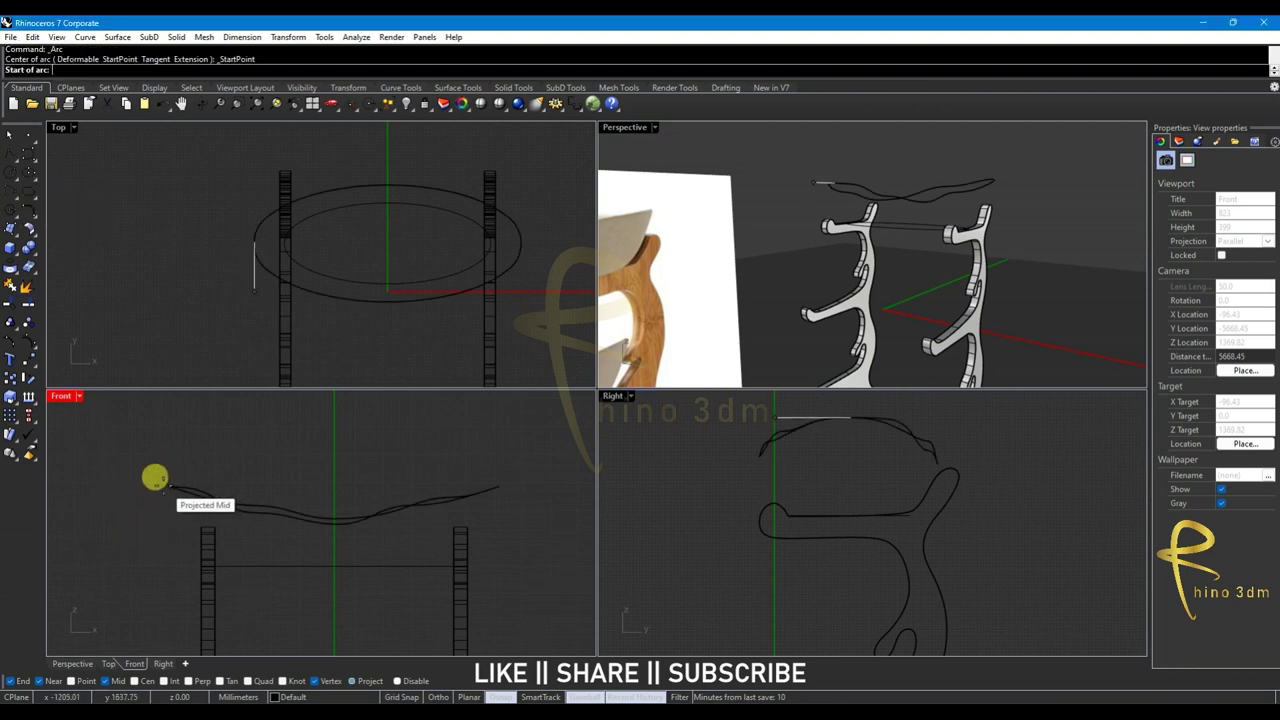
{"action": "left_click", "coordinate": [160, 484]}
{"action": "scroll", "coordinate": [183, 556], "scroll_direction": "up", "scroll_amount": 3}
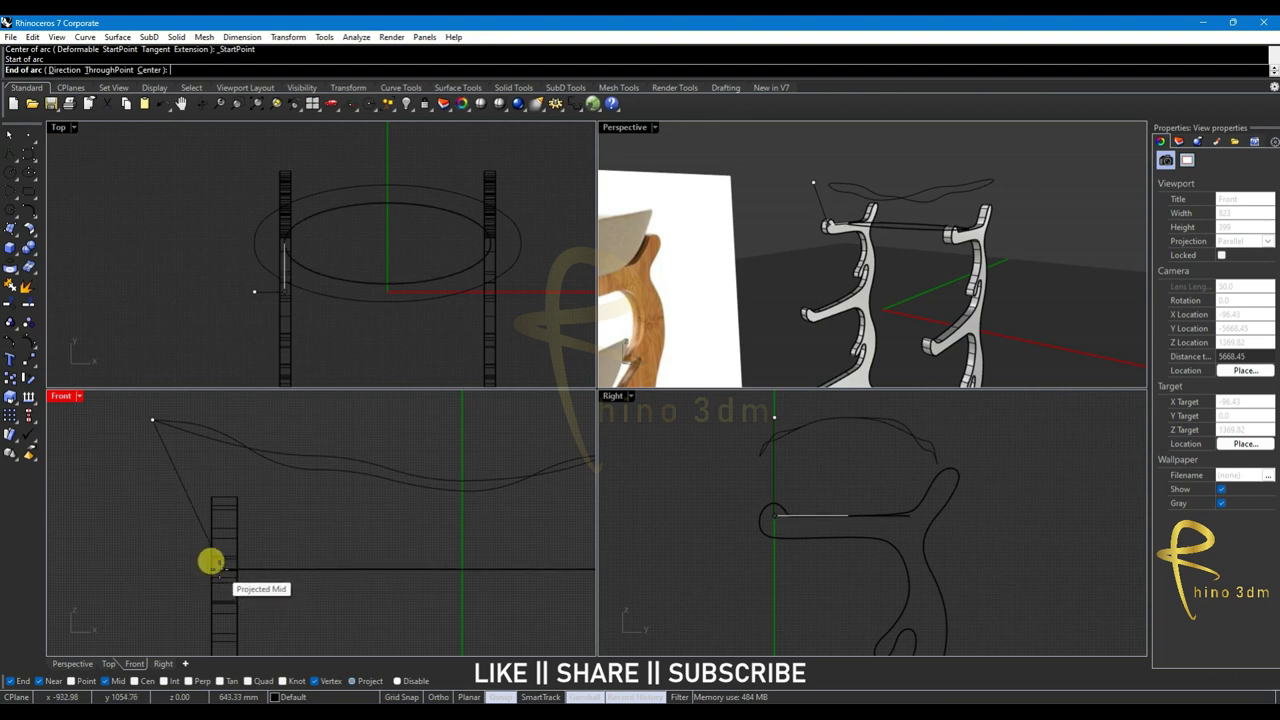
{"action": "left_click", "coordinate": [210, 562]}
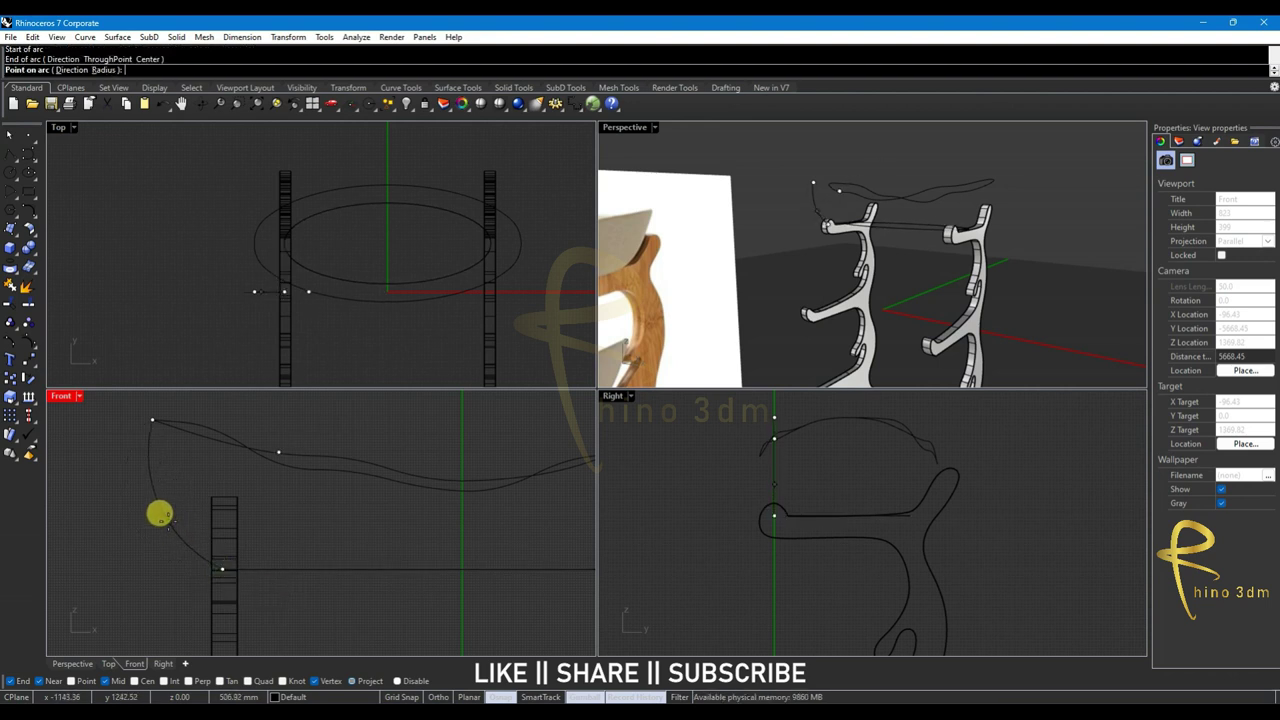
{"action": "left_click", "coordinate": [158, 515]}
{"action": "type", "text": "Sw"}
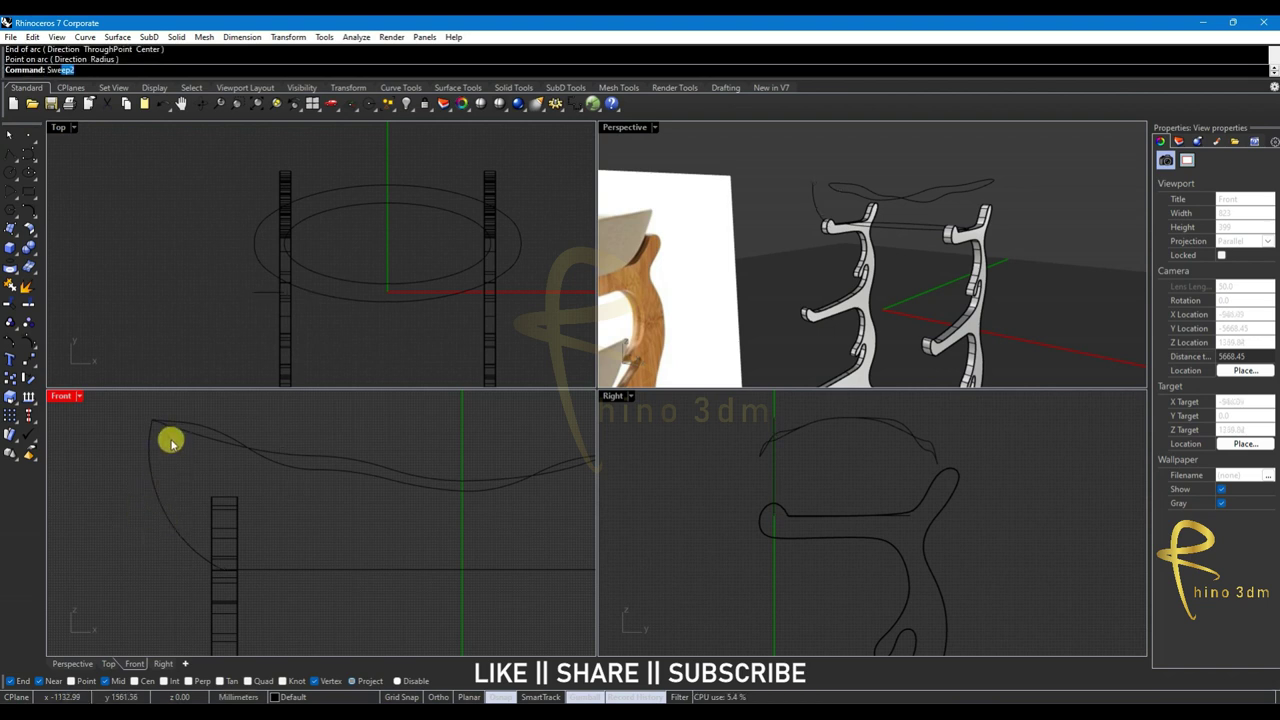
Sweep2 the arc along the wavy rim and lower ellipse rails to form the bowl surface
{"action": "key", "text": "Return"}
{"action": "left_click", "coordinate": [199, 438]}
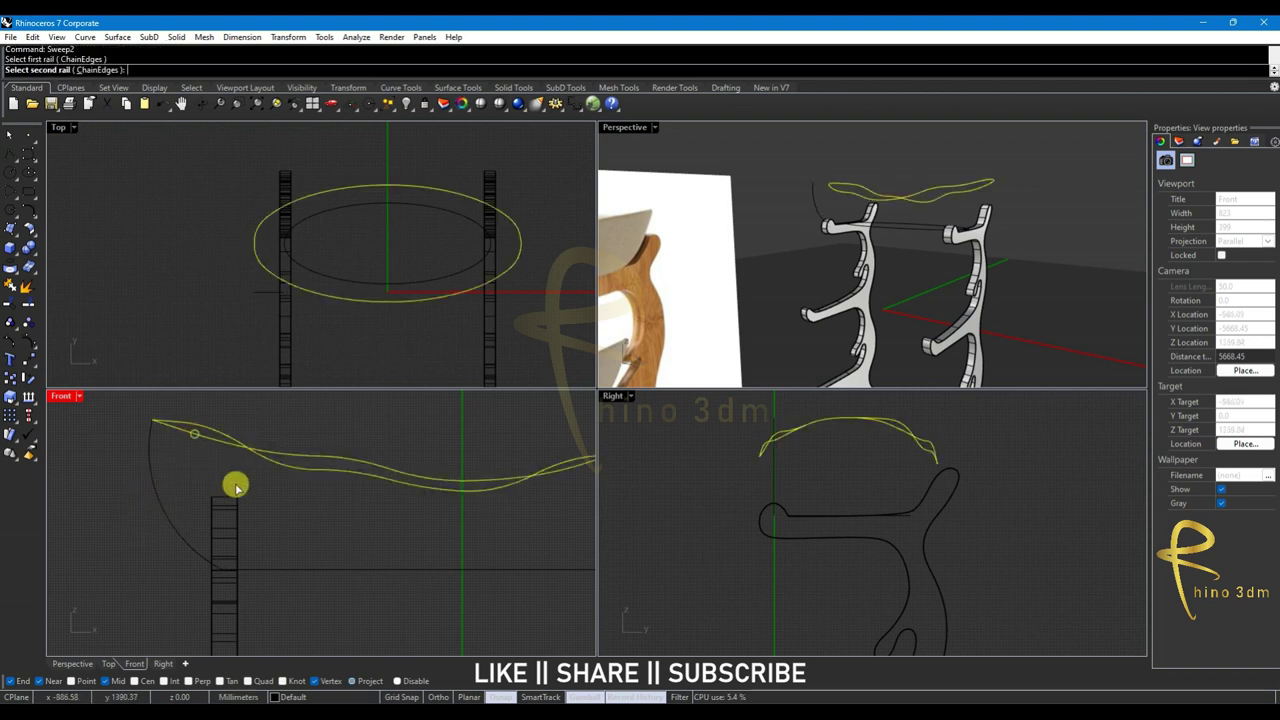
{"action": "left_click", "coordinate": [268, 553]}
{"action": "left_click", "coordinate": [176, 508]}
{"action": "key", "text": "Return"}
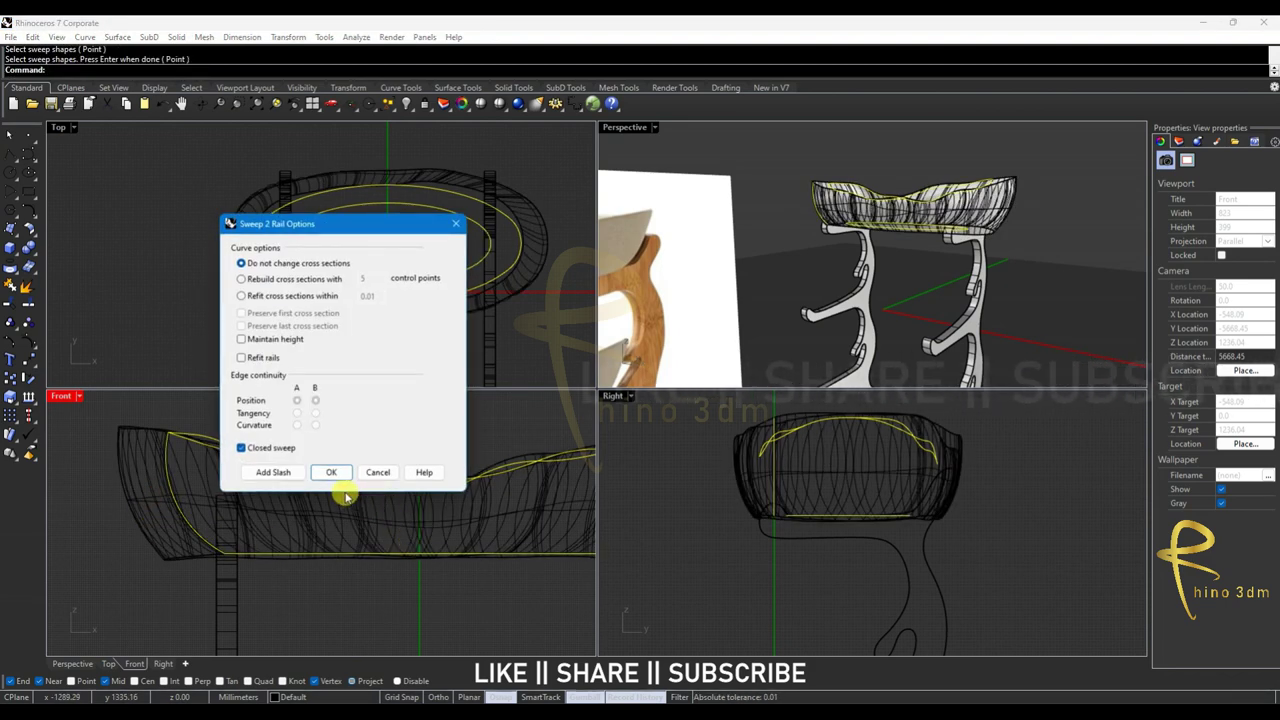
{"action": "left_click", "coordinate": [331, 472]}
{"action": "mouse_move", "coordinate": [1054, 256]}
{"action": "right_mouse_down"}
{"action": "mouse_move", "coordinate": [1029, 243]}
{"action": "mouse_move", "coordinate": [1029, 277]}
{"action": "mouse_move", "coordinate": [944, 288]}
{"action": "mouse_move", "coordinate": [929, 257]}
{"action": "mouse_move", "coordinate": [960, 206]}
{"action": "mouse_move", "coordinate": [1046, 256]}
{"action": "mouse_move", "coordinate": [947, 258]}
{"action": "right_mouse_up"}
{"action": "left_click", "coordinate": [850, 212]}
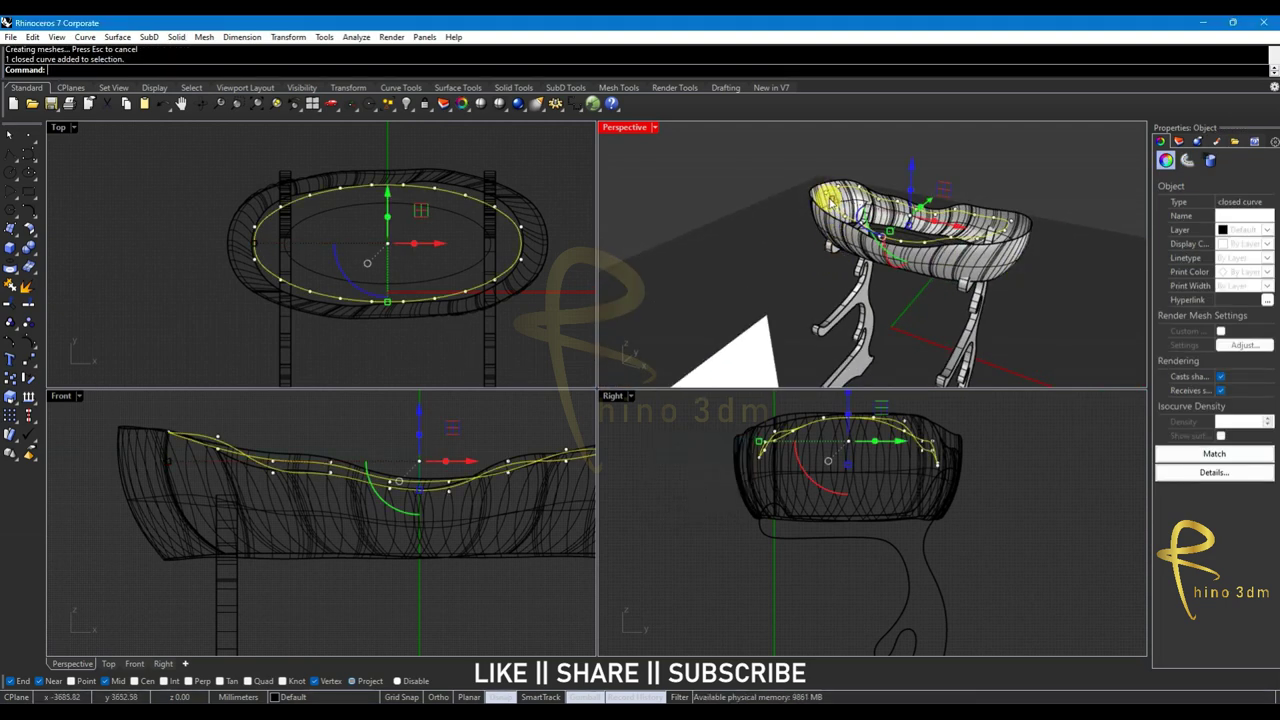
Stretch the swept bowl surface lengthwise with the Gumball, accepting the broken-history warning
{"action": "left_click_drag", "start_coordinate": [828, 197], "coordinate": [840, 205]}
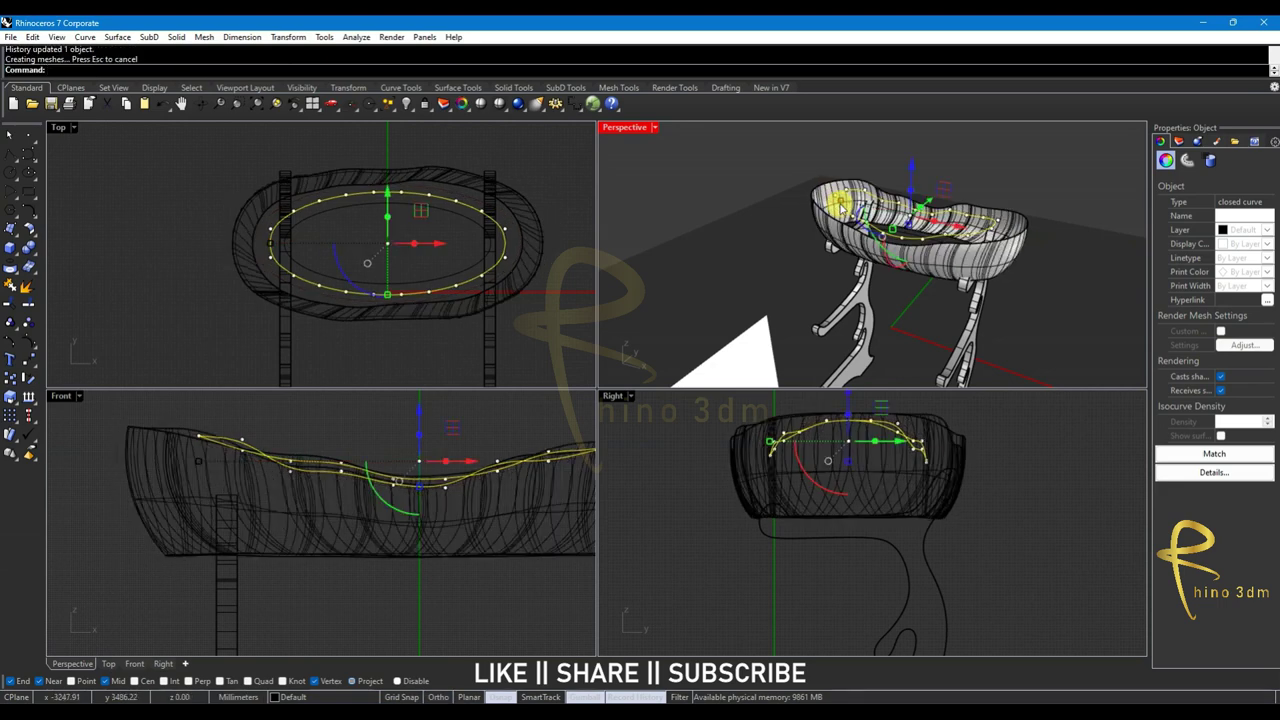
{"action": "key", "text": "ctrl+z"}
{"action": "left_click", "coordinate": [820, 279]}
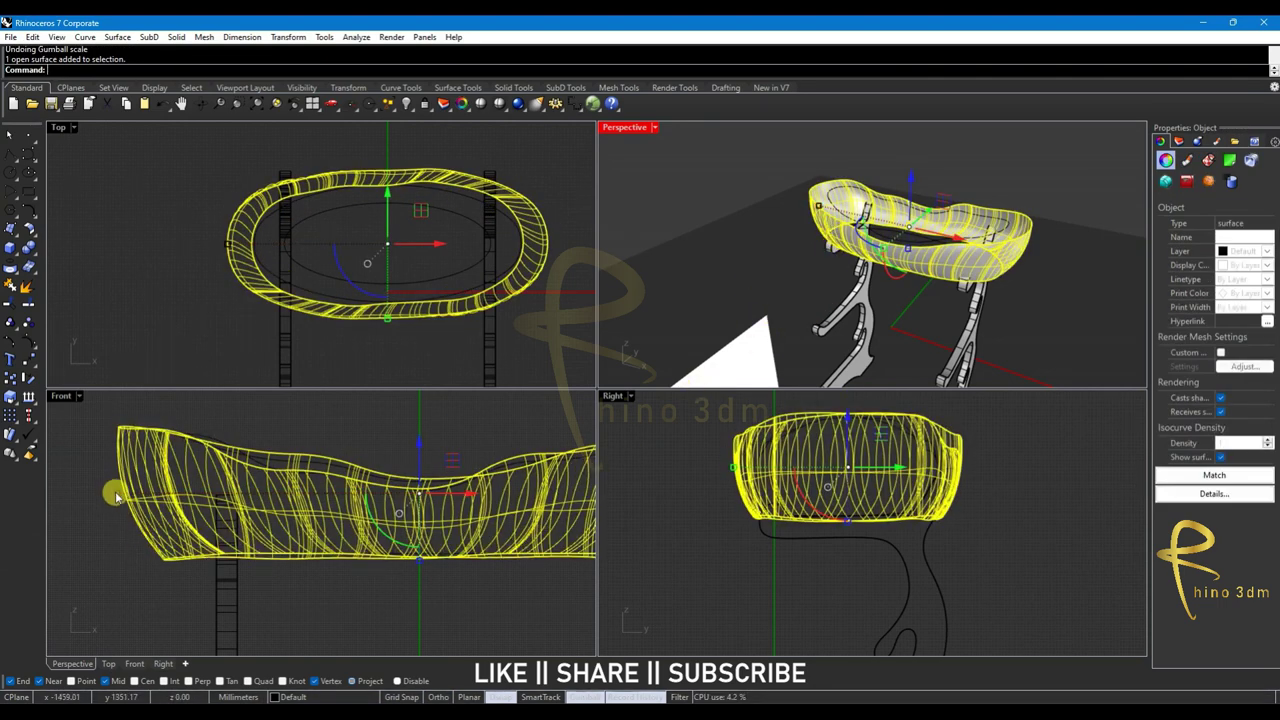
{"action": "left_click_drag", "start_coordinate": [115, 497], "coordinate": [145, 497]}
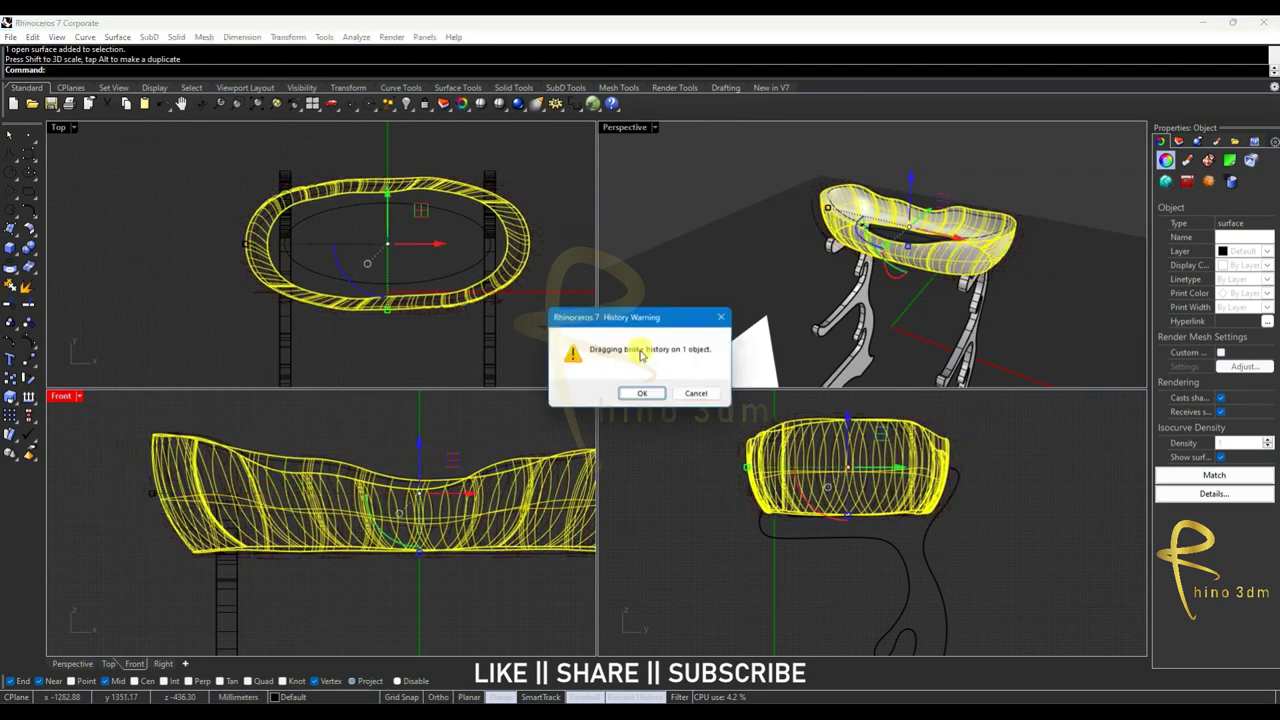
{"action": "left_click", "coordinate": [642, 393]}
{"action": "left_click", "coordinate": [1027, 293]}
{"action": "mouse_move", "coordinate": [1027, 293]}
{"action": "right_mouse_down"}
{"action": "mouse_move", "coordinate": [873, 283]}
{"action": "mouse_move", "coordinate": [814, 294]}
{"action": "mouse_move", "coordinate": [847, 315]}
{"action": "right_mouse_up"}
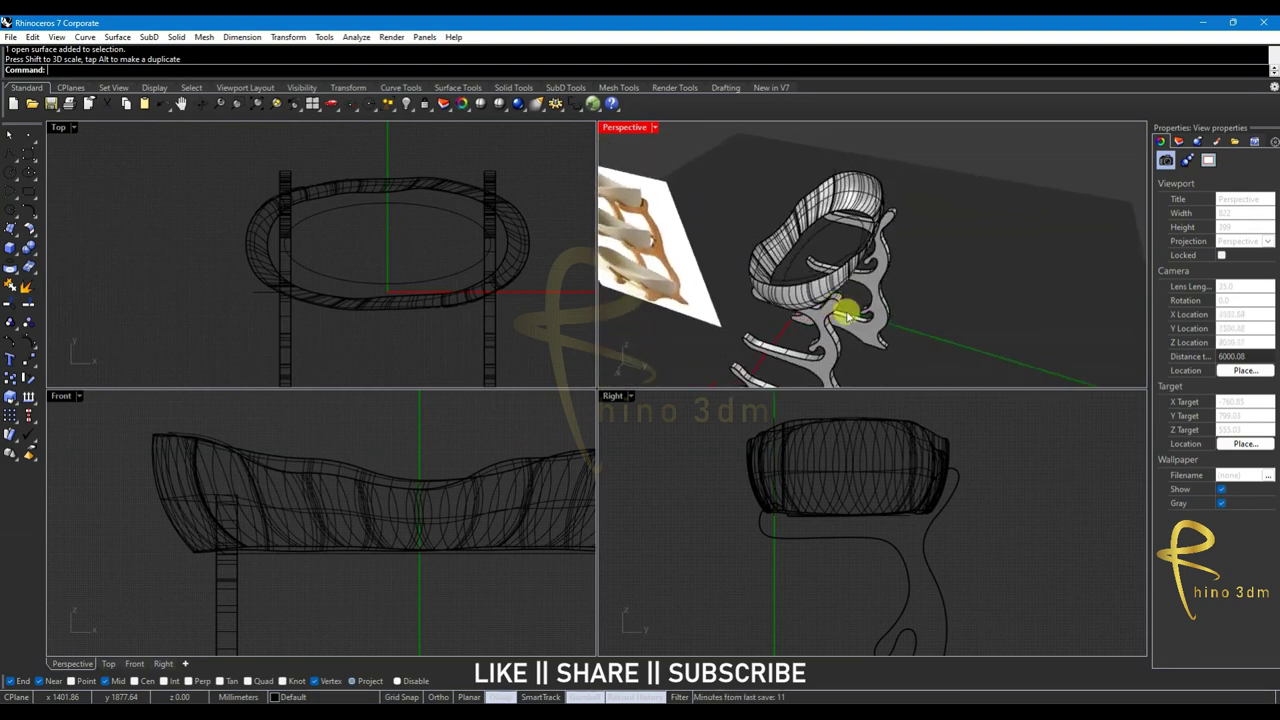
Try to Cap the bowl's open bottom, which fails on non-planar openings
{"action": "left_click", "coordinate": [843, 288]}
{"action": "type", "text": "cap"}
{"action": "key", "text": "Return"}
{"action": "left_click", "coordinate": [1022, 289]}
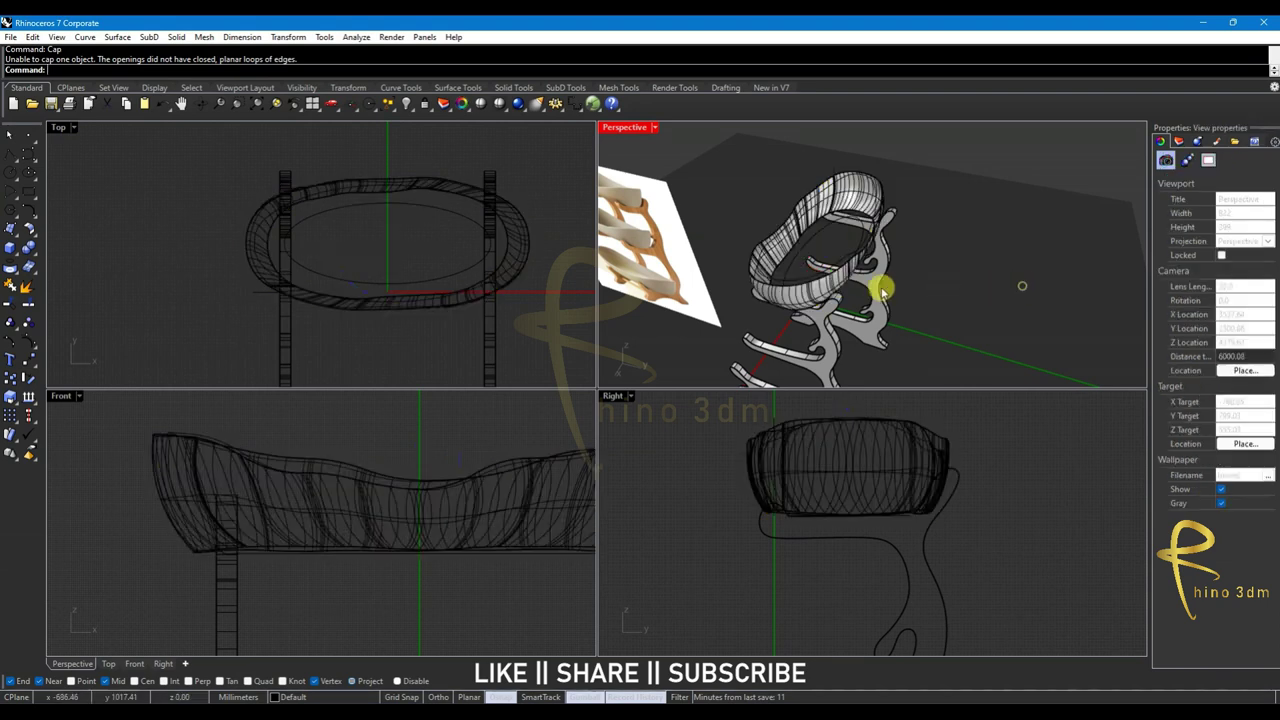
{"action": "left_click", "coordinate": [880, 293]}
{"action": "mouse_move", "coordinate": [797, 312]}
{"action": "right_mouse_down"}
{"action": "mouse_move", "coordinate": [820, 206]}
{"action": "mouse_move", "coordinate": [929, 194]}
{"action": "mouse_move", "coordinate": [943, 243]}
{"action": "mouse_move", "coordinate": [923, 277]}
{"action": "mouse_move", "coordinate": [868, 302]}
{"action": "mouse_move", "coordinate": [838, 343]}
{"action": "right_mouse_up"}
{"action": "key", "text": "Escape"}
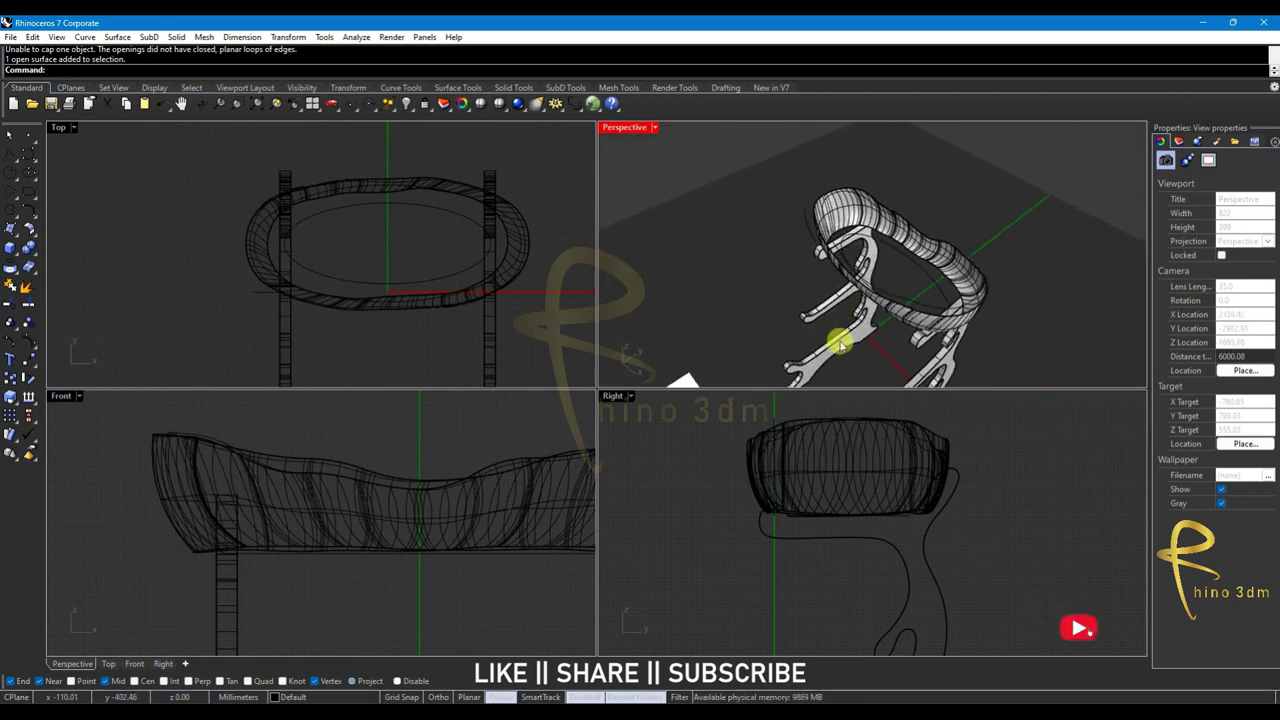
Reselect the bowl surface and start the Patch command
{"action": "mouse_move", "coordinate": [852, 287]}
{"action": "right_mouse_down"}
{"action": "mouse_move", "coordinate": [777, 294]}
{"action": "mouse_move", "coordinate": [826, 274]}
{"action": "right_mouse_up"}
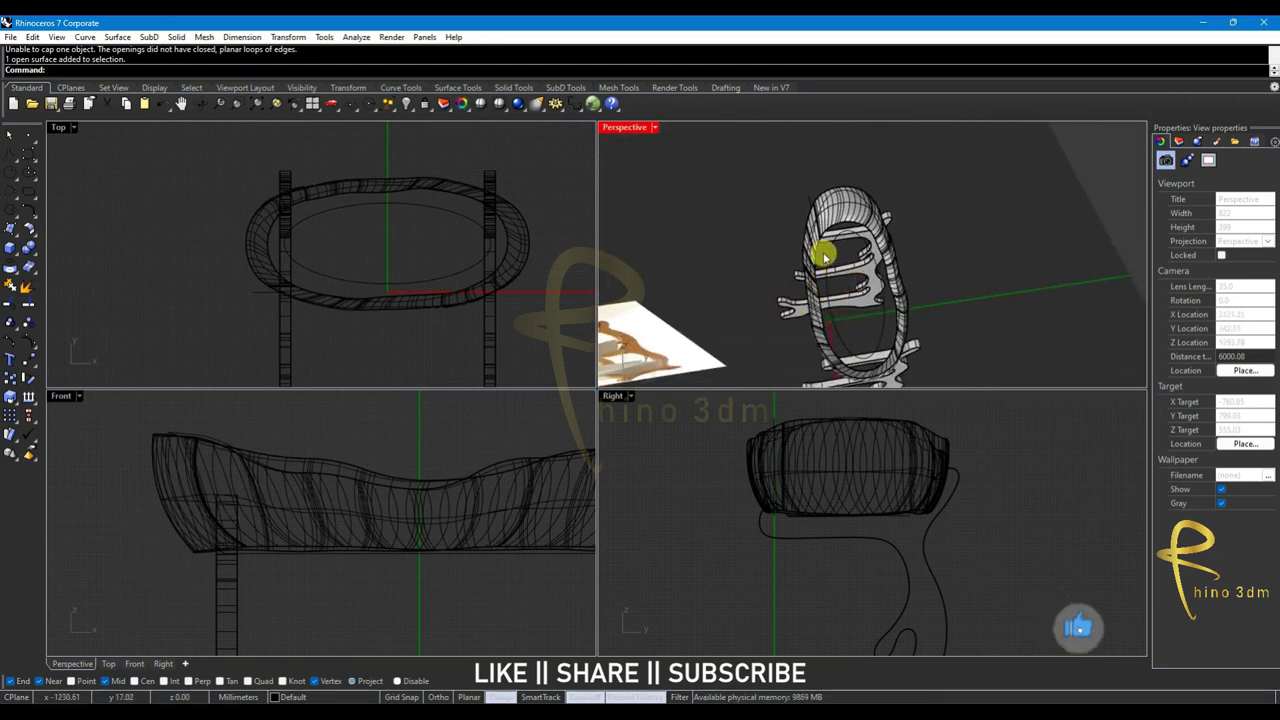
{"action": "left_click", "coordinate": [817, 250]}
{"action": "left_click", "coordinate": [946, 261]}
{"action": "mouse_move", "coordinate": [920, 283]}
{"action": "right_mouse_down"}
{"action": "mouse_move", "coordinate": [900, 297]}
{"action": "mouse_move", "coordinate": [914, 317]}
{"action": "mouse_move", "coordinate": [972, 295]}
{"action": "mouse_move", "coordinate": [994, 249]}
{"action": "mouse_move", "coordinate": [1029, 220]}
{"action": "mouse_move", "coordinate": [1023, 187]}
{"action": "mouse_move", "coordinate": [1037, 166]}
{"action": "mouse_move", "coordinate": [1057, 171]}
{"action": "mouse_move", "coordinate": [1012, 220]}
{"action": "right_mouse_up"}
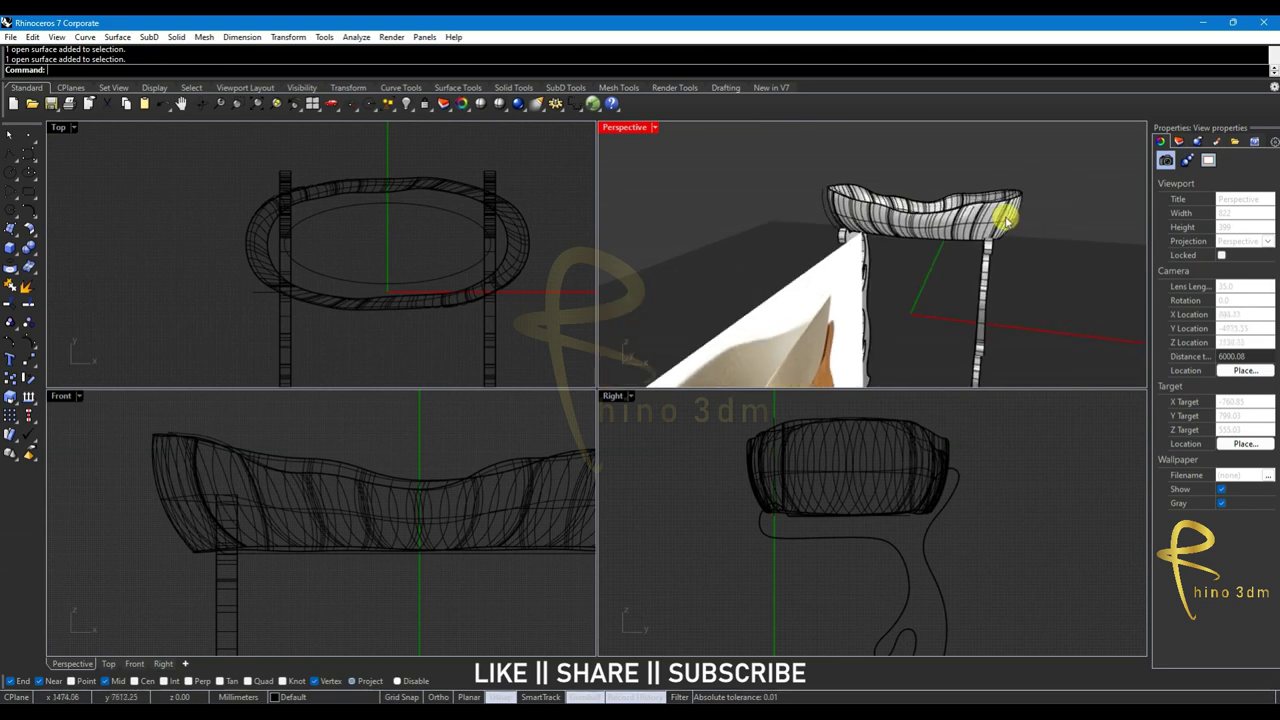
{"action": "left_click", "coordinate": [1007, 218]}
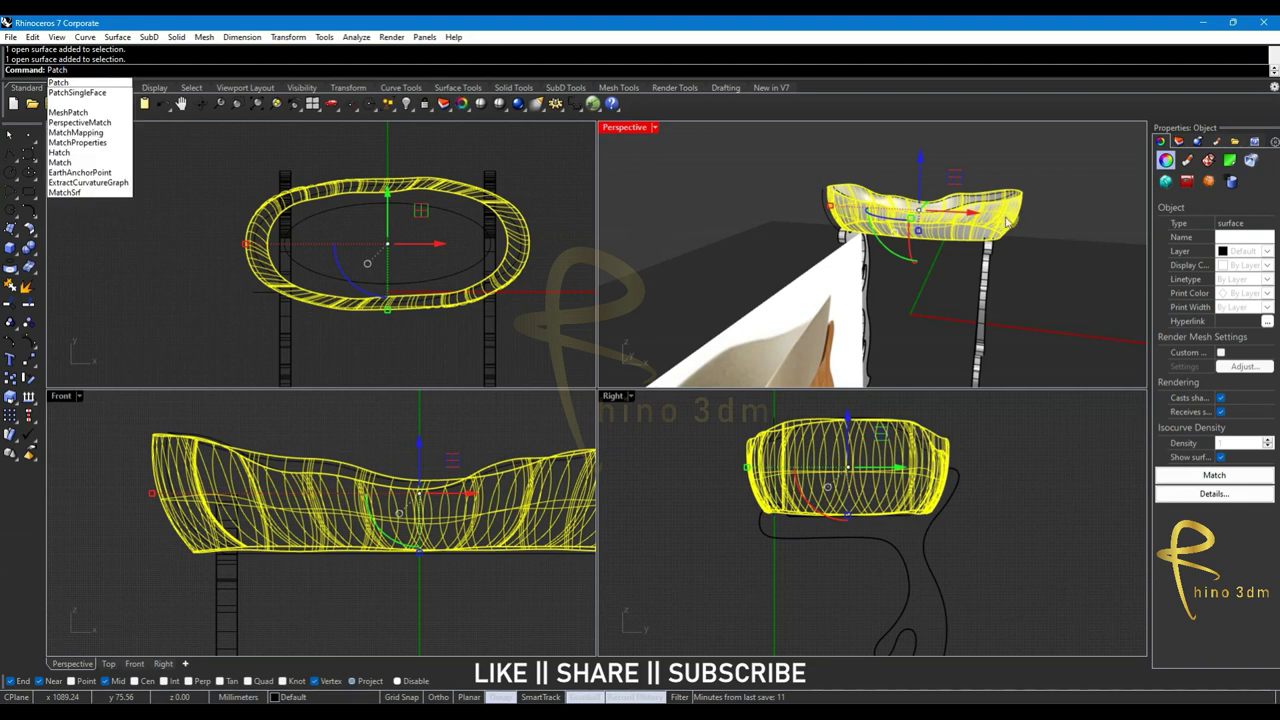
{"action": "key", "text": "Return"}
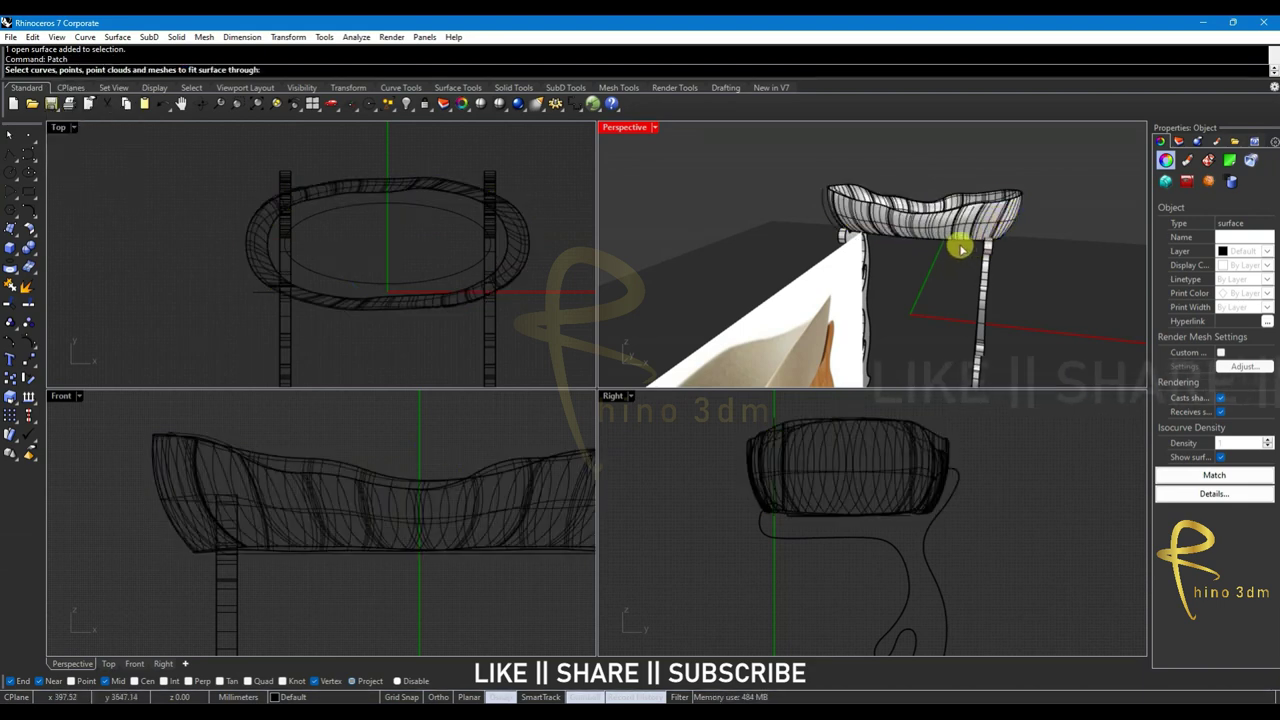
Patch the bowl's bottom ellipse edge with default Patch Surface Options
{"action": "left_click", "coordinate": [960, 248]}
{"action": "right_click_drag", "start_coordinate": [1018, 256], "coordinate": [997, 295]}
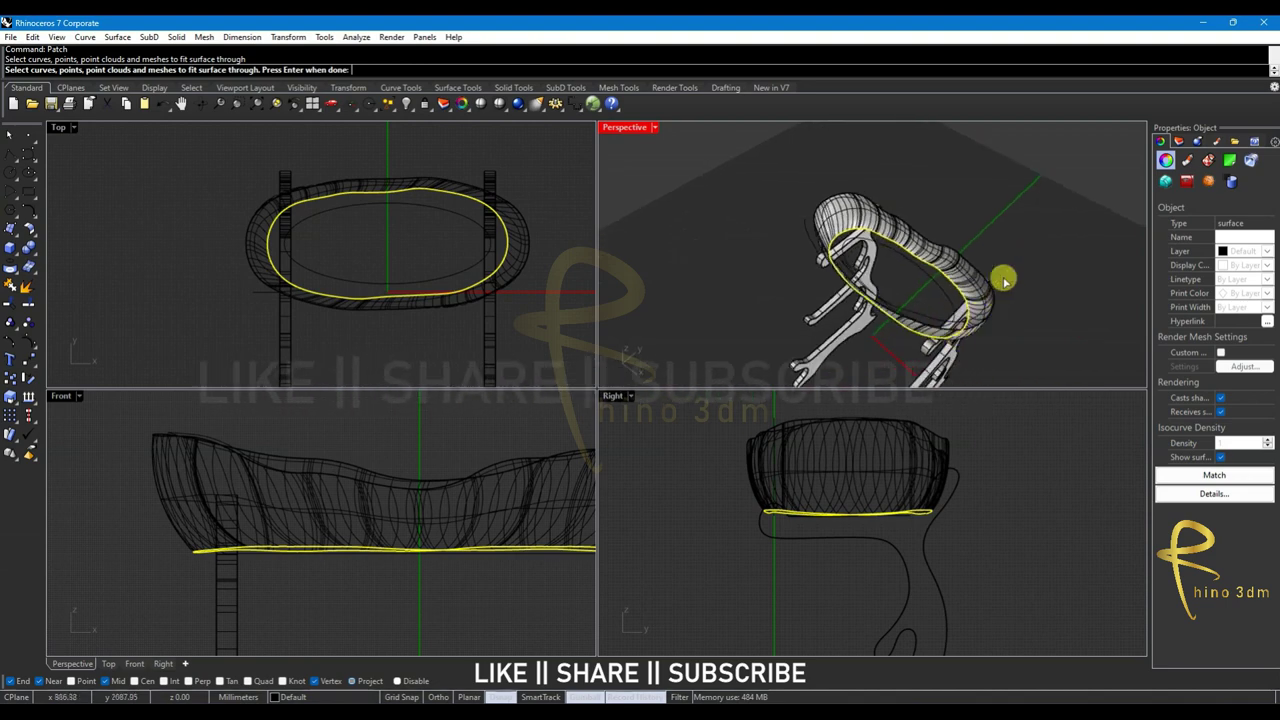
{"action": "right_click", "coordinate": [1000, 285]}
{"action": "left_click", "coordinate": [288, 476]}
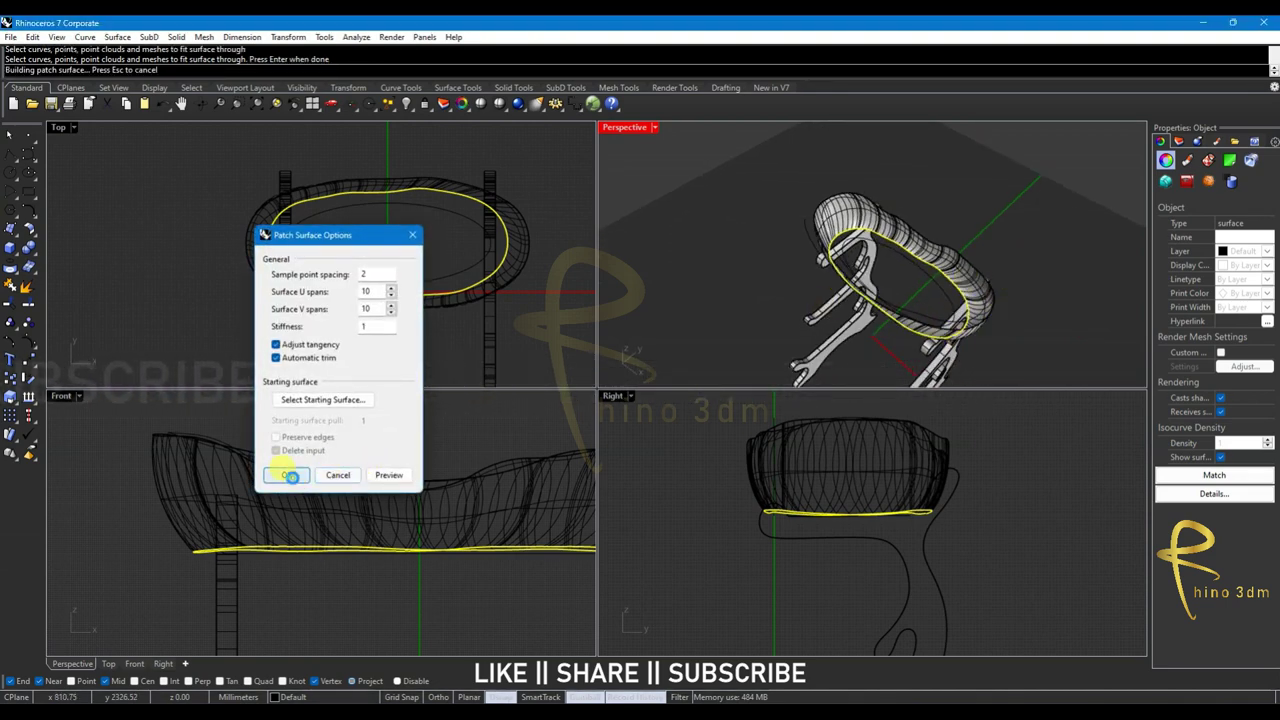
{"action": "mouse_move", "coordinate": [935, 304]}
{"action": "right_mouse_down"}
{"action": "mouse_move", "coordinate": [957, 194]}
{"action": "mouse_move", "coordinate": [991, 131]}
{"action": "mouse_move", "coordinate": [823, 163]}
{"action": "mouse_move", "coordinate": [842, 291]}
{"action": "right_mouse_up"}
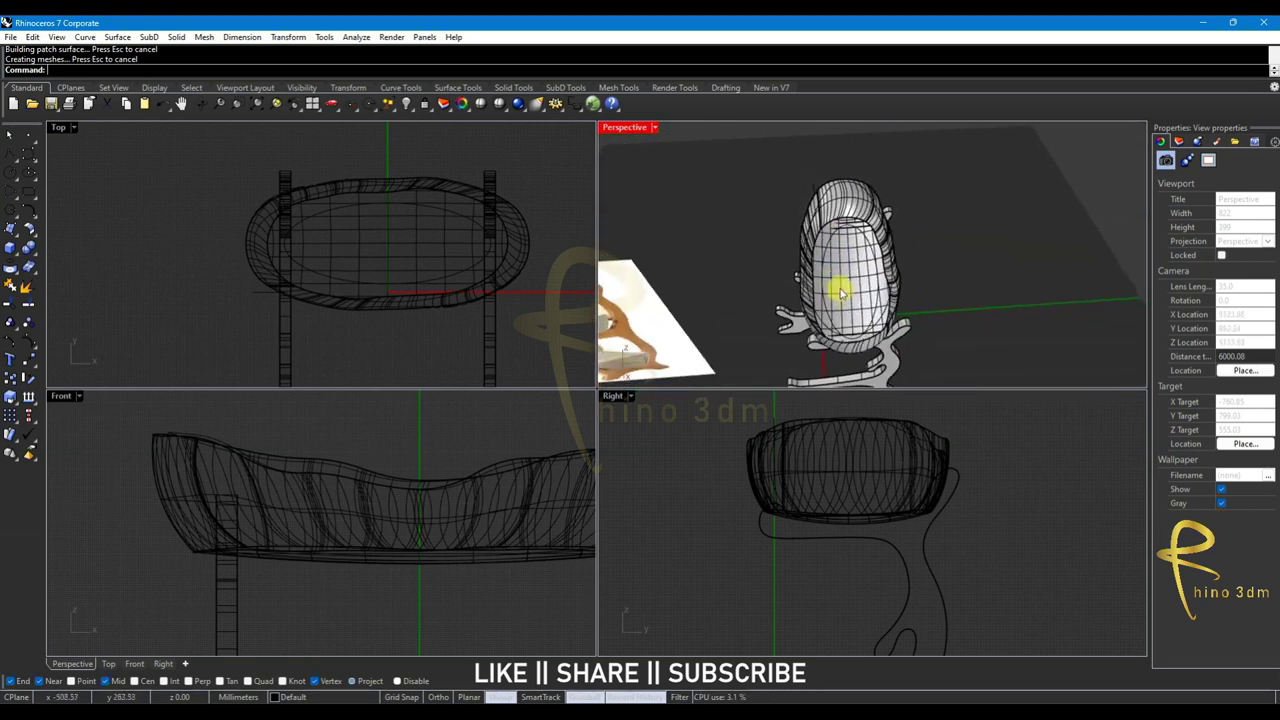
Set the Perspective view to Rendered display and orbit around the stand
{"action": "left_click", "coordinate": [654, 128]}
{"action": "left_click", "coordinate": [648, 206]}
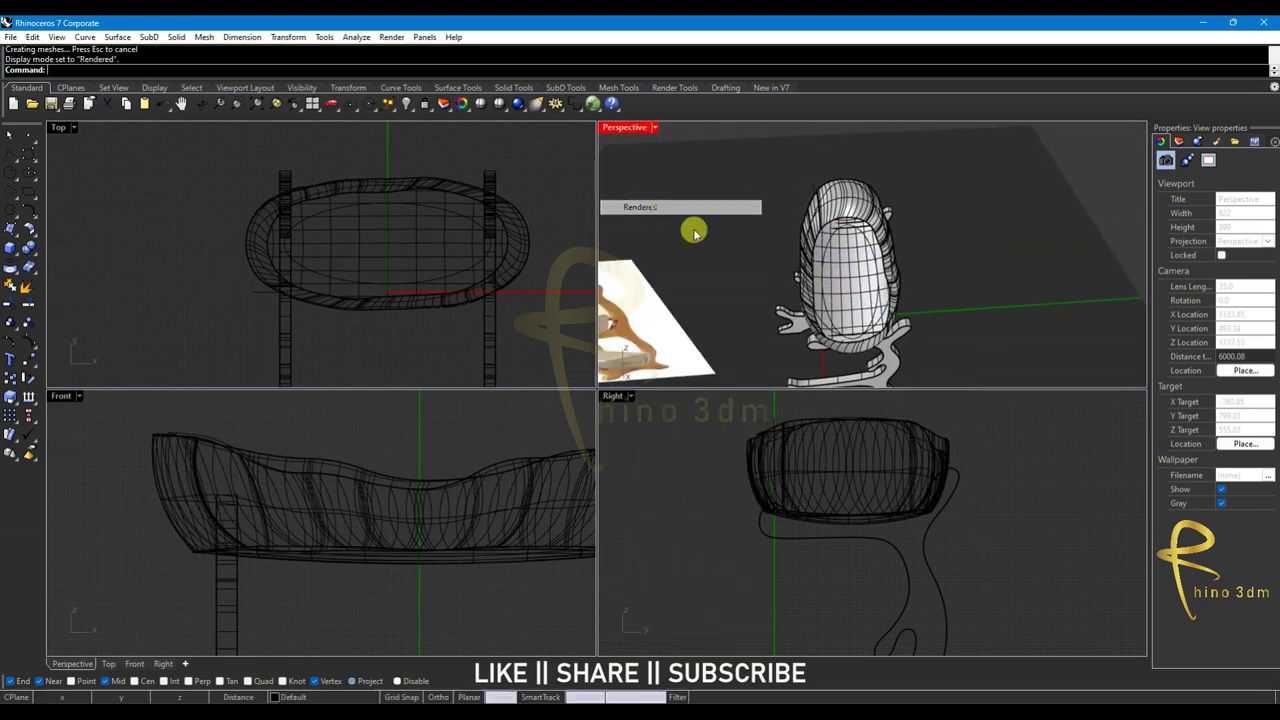
{"action": "mouse_move", "coordinate": [771, 310]}
{"action": "right_mouse_down"}
{"action": "mouse_move", "coordinate": [877, 206]}
{"action": "mouse_move", "coordinate": [918, 222]}
{"action": "mouse_move", "coordinate": [893, 230]}
{"action": "mouse_move", "coordinate": [894, 213]}
{"action": "mouse_move", "coordinate": [943, 206]}
{"action": "mouse_move", "coordinate": [937, 224]}
{"action": "mouse_move", "coordinate": [914, 214]}
{"action": "mouse_move", "coordinate": [857, 243]}
{"action": "mouse_move", "coordinate": [851, 262]}
{"action": "mouse_move", "coordinate": [814, 271]}
{"action": "mouse_move", "coordinate": [814, 200]}
{"action": "mouse_move", "coordinate": [893, 197]}
{"action": "mouse_move", "coordinate": [903, 211]}
{"action": "right_mouse_up"}
{"action": "scroll", "coordinate": [849, 225], "scroll_direction": "up", "scroll_amount": 3}
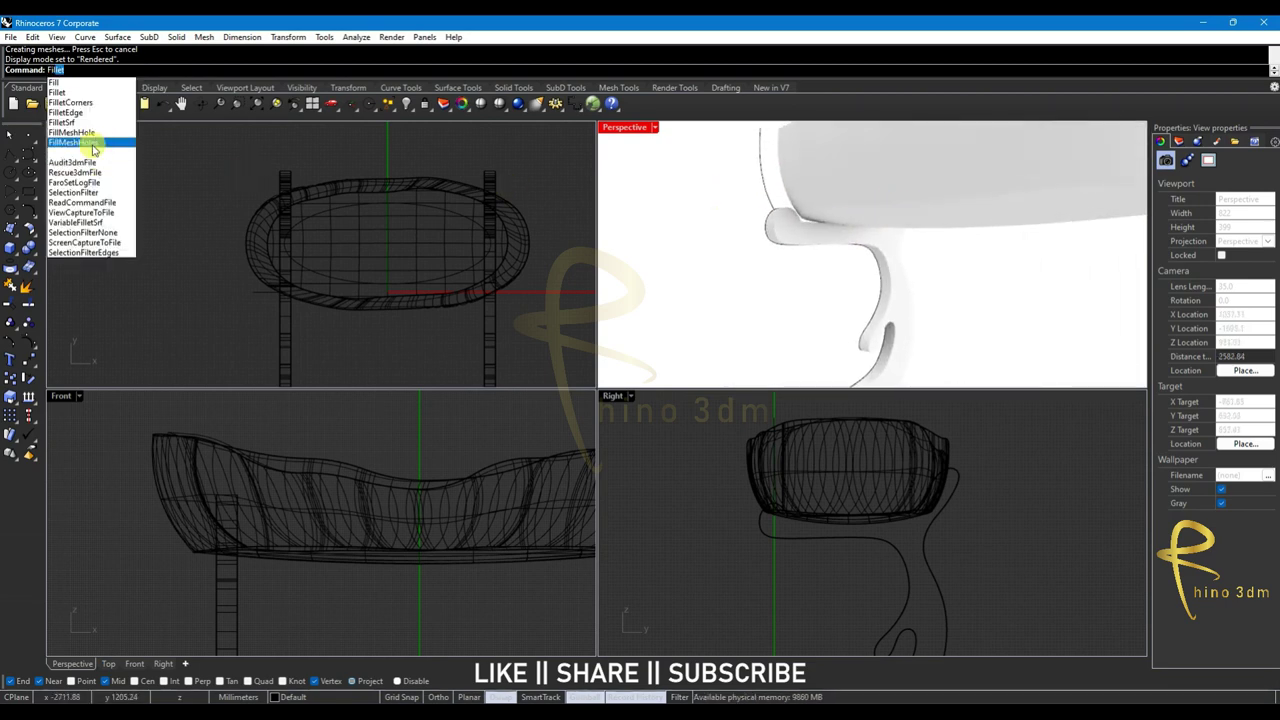
Start FilletEdge on a support edge, drop it, and switch Perspective to Shaded
{"action": "left_click", "coordinate": [83, 116]}
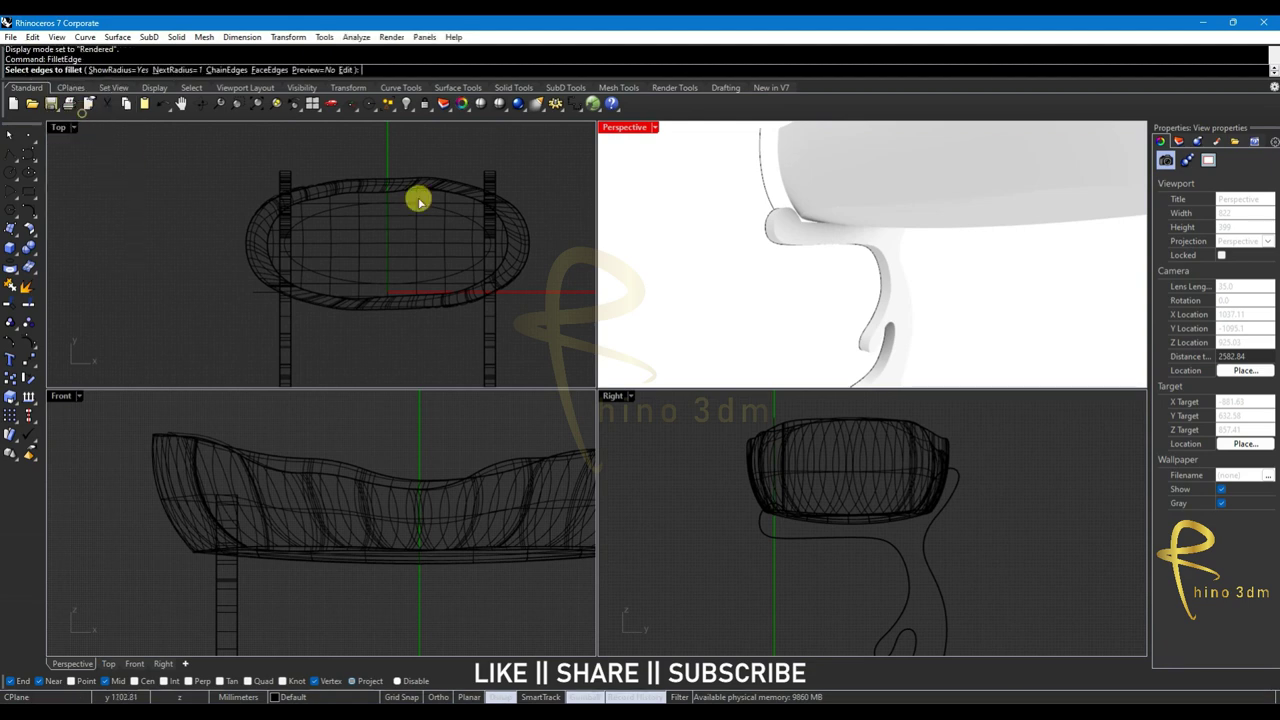
{"action": "right_click_drag", "start_coordinate": [810, 233], "coordinate": [808, 249]}
{"action": "left_click", "coordinate": [810, 224]}
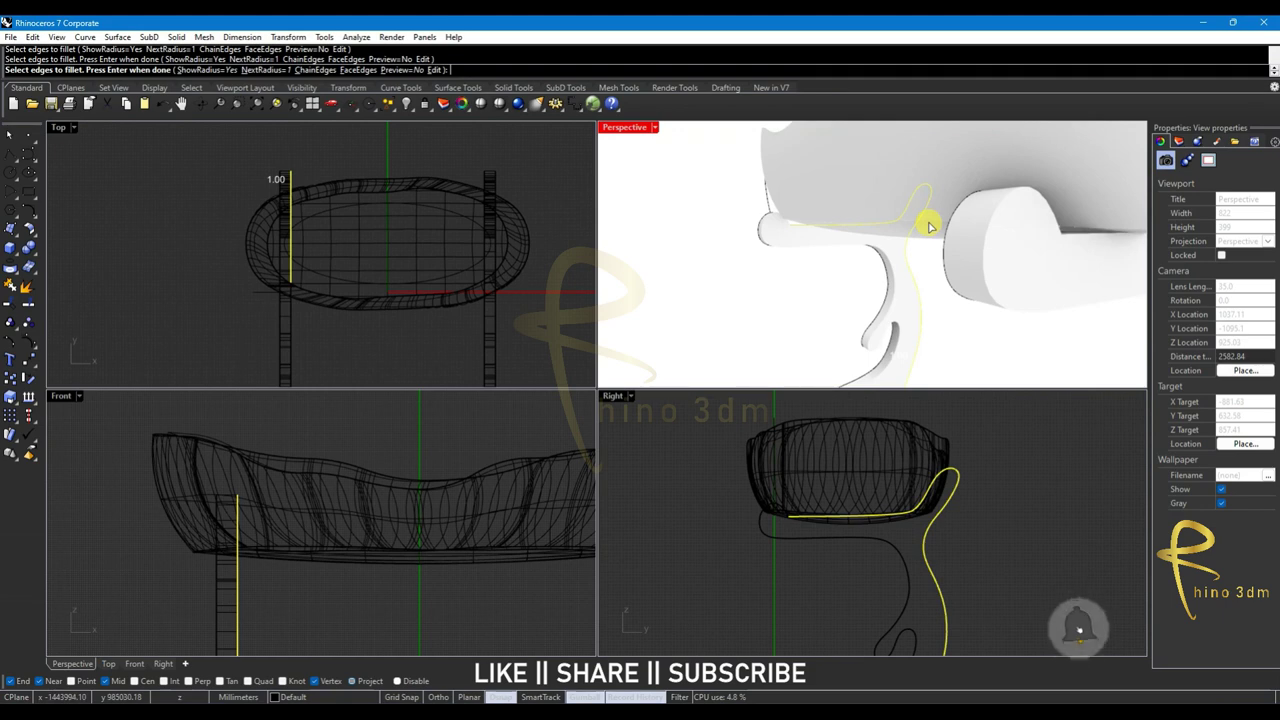
{"action": "left_click", "coordinate": [906, 252]}
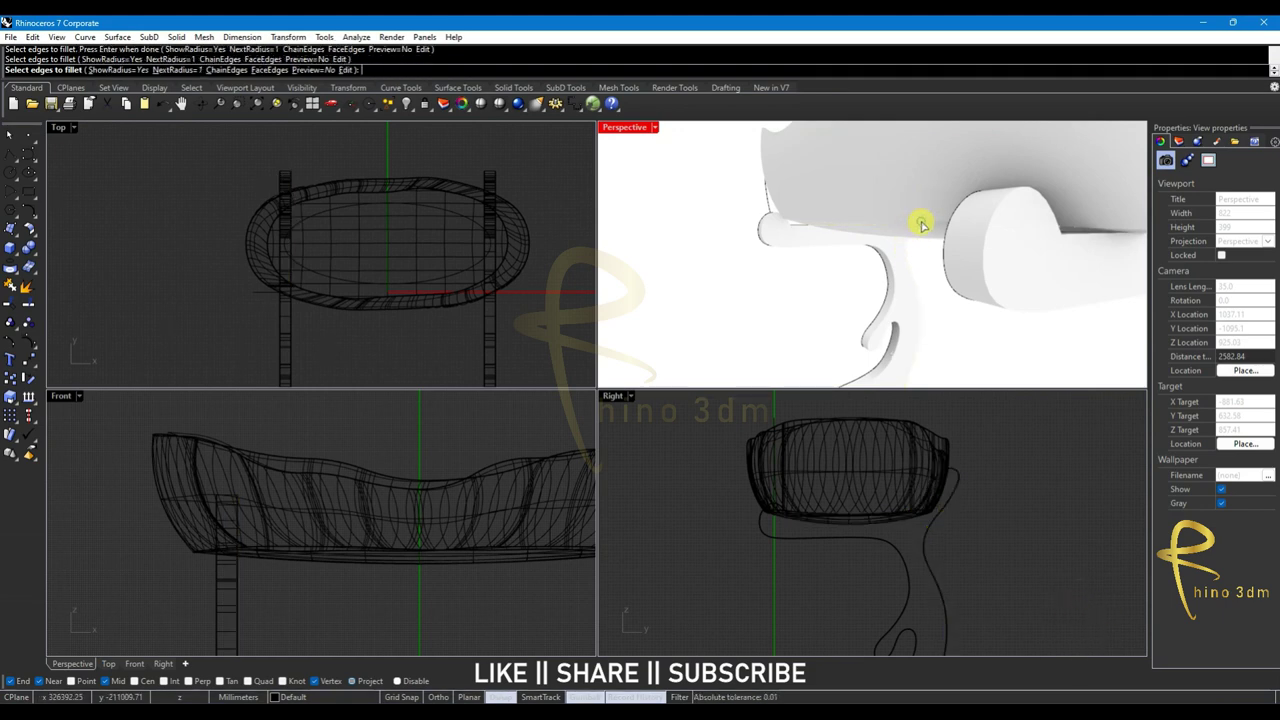
{"action": "left_click", "coordinate": [655, 127]}
{"action": "left_click", "coordinate": [655, 192]}
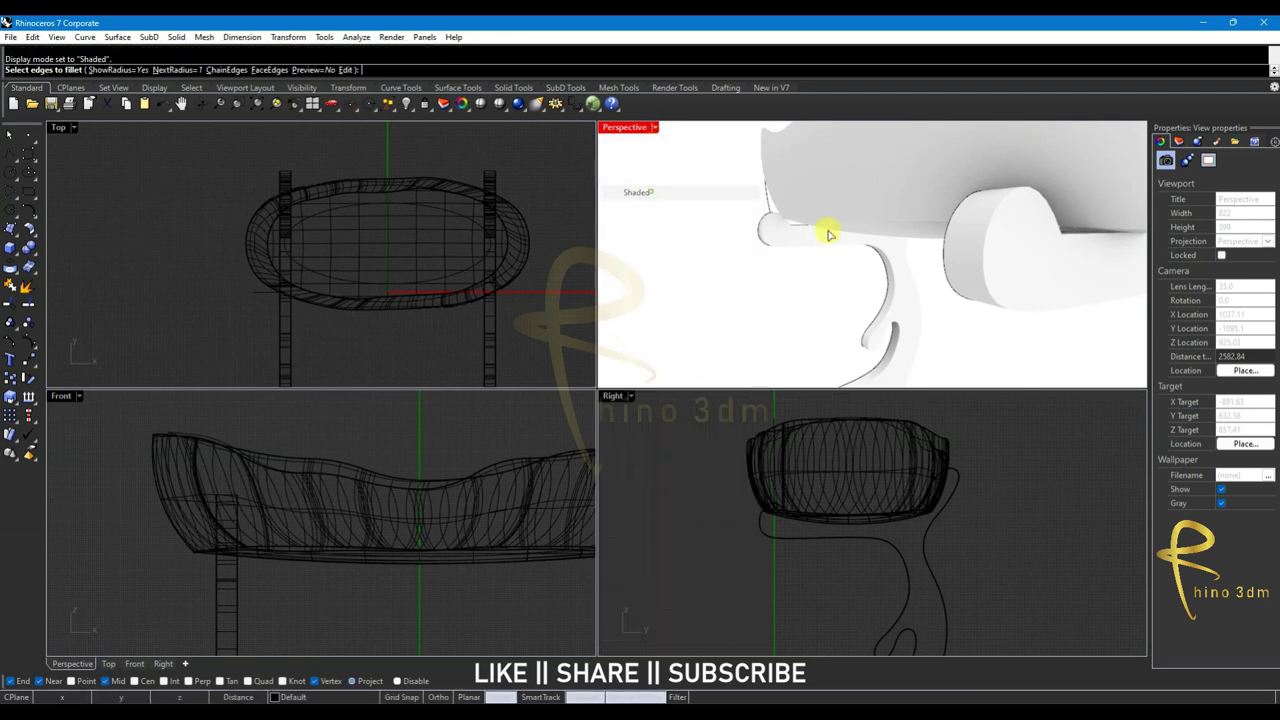
Cancel the support-edge fillet attempts, then orbit and zoom out over the whole stand
{"action": "left_click", "coordinate": [904, 224]}
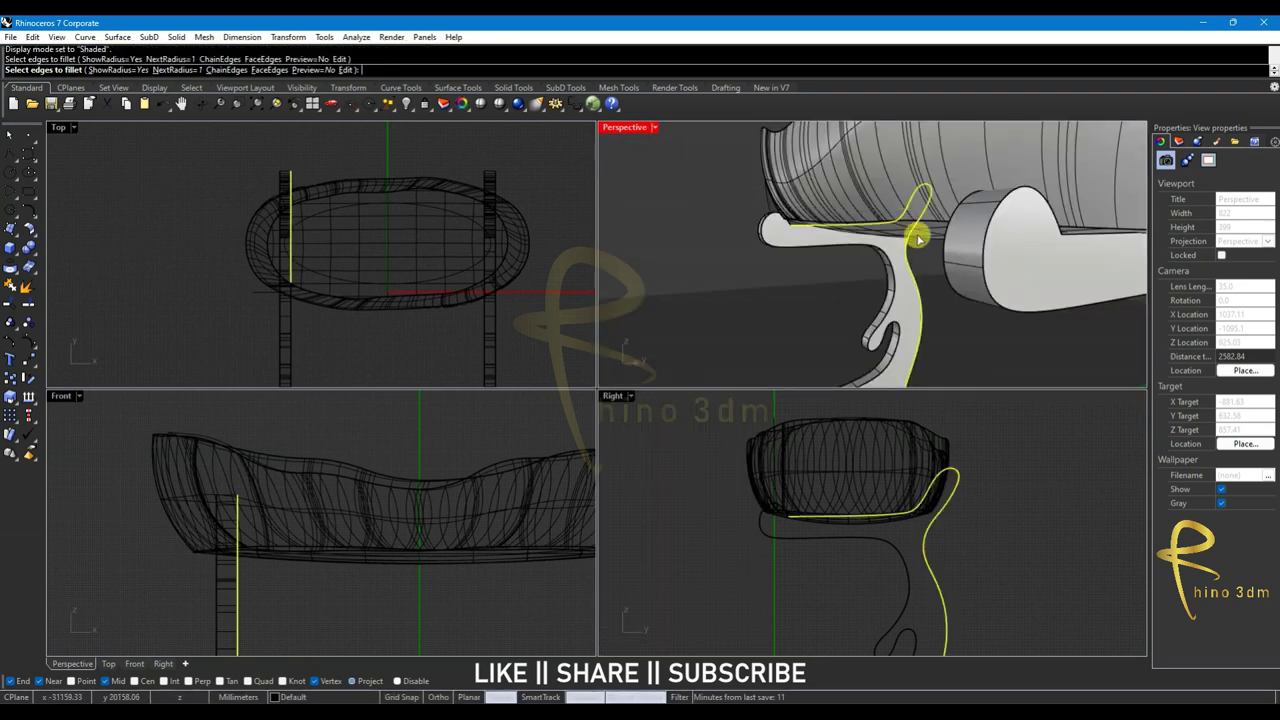
{"action": "key", "text": "Escape"}
{"action": "mouse_move", "coordinate": [980, 296]}
{"action": "right_mouse_down"}
{"action": "mouse_move", "coordinate": [860, 302]}
{"action": "mouse_move", "coordinate": [816, 240]}
{"action": "right_mouse_up"}
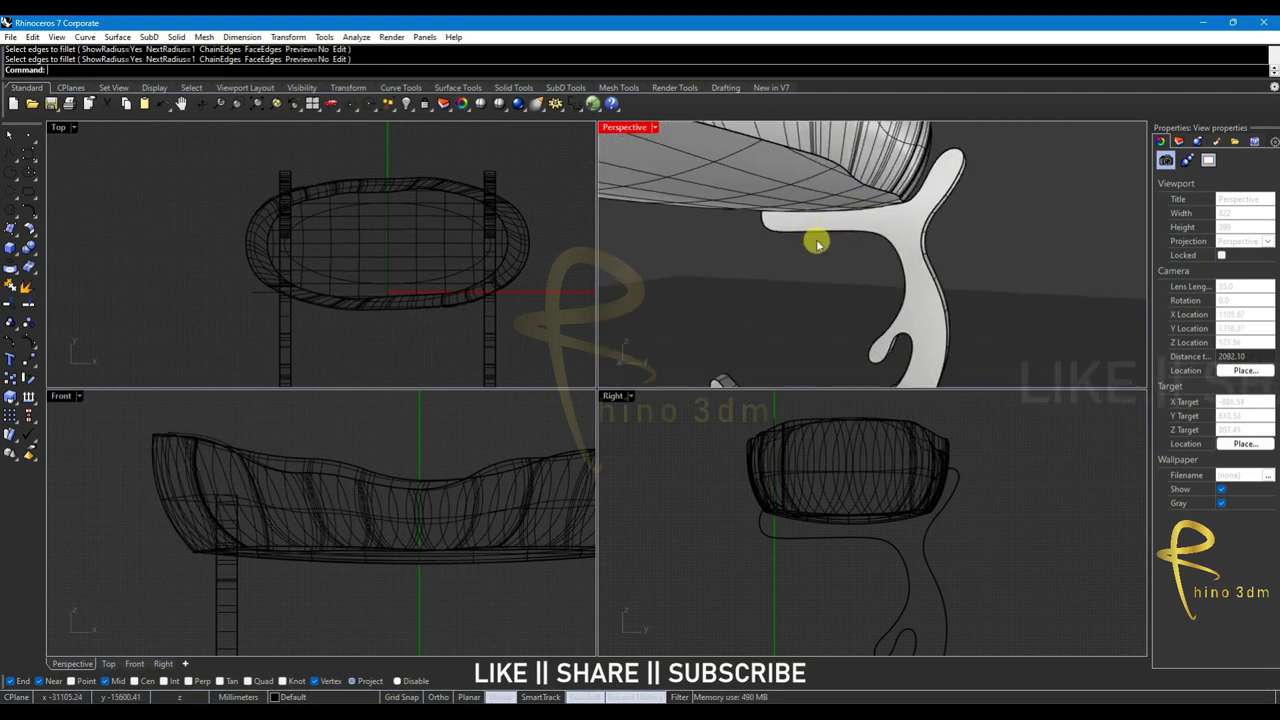
{"action": "right_click", "coordinate": [816, 242]}
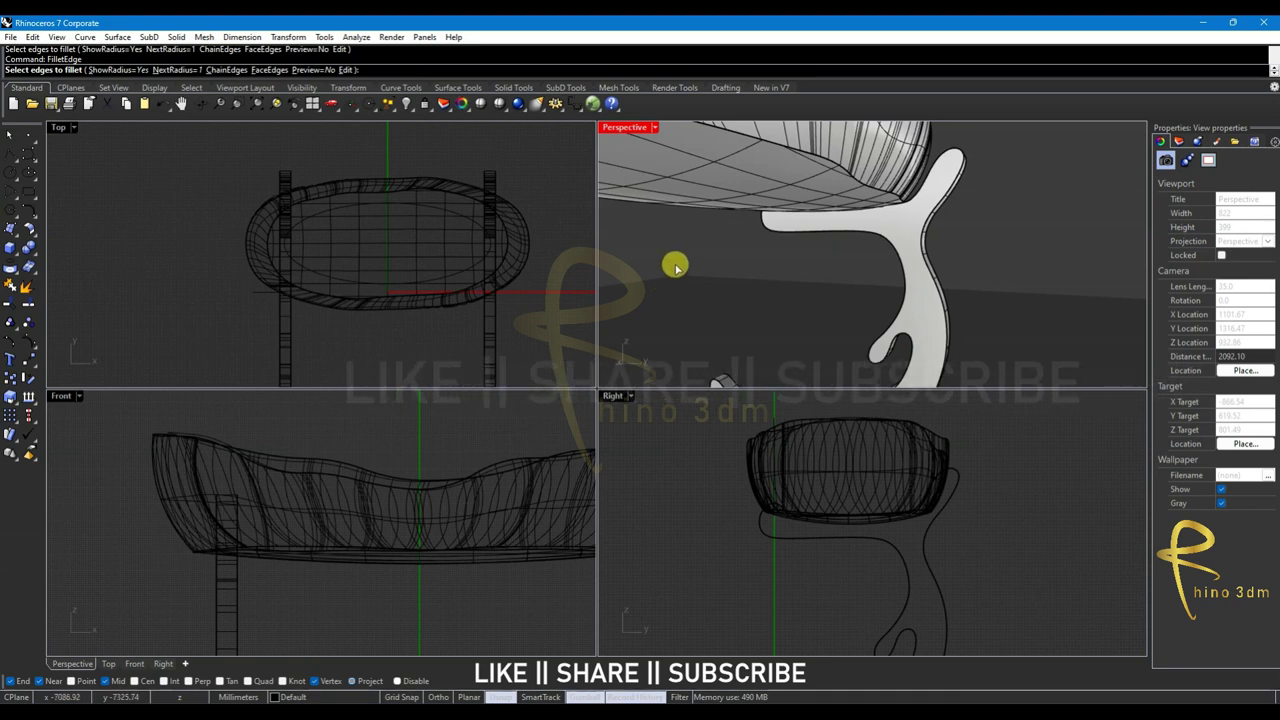
{"action": "left_click", "coordinate": [740, 137]}
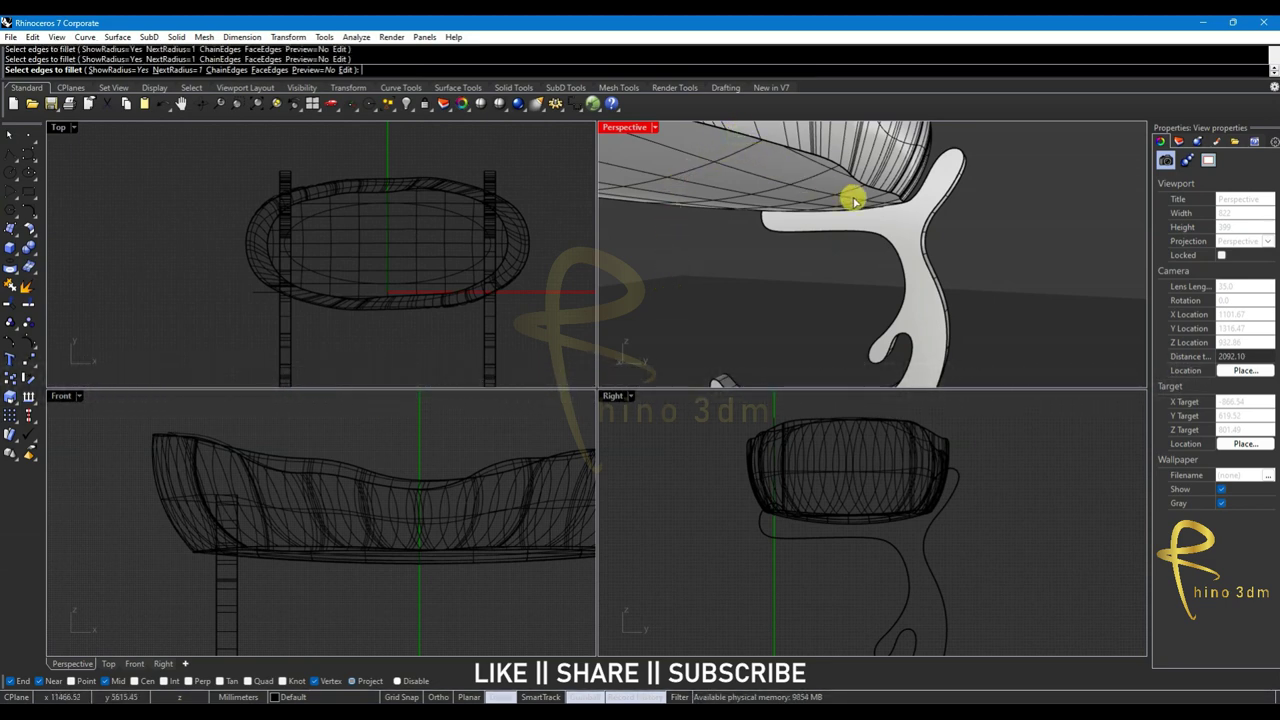
{"action": "key", "text": "Escape"}
{"action": "mouse_move", "coordinate": [985, 270]}
{"action": "right_mouse_down"}
{"action": "mouse_move", "coordinate": [923, 286]}
{"action": "mouse_move", "coordinate": [1041, 318]}
{"action": "right_mouse_up"}
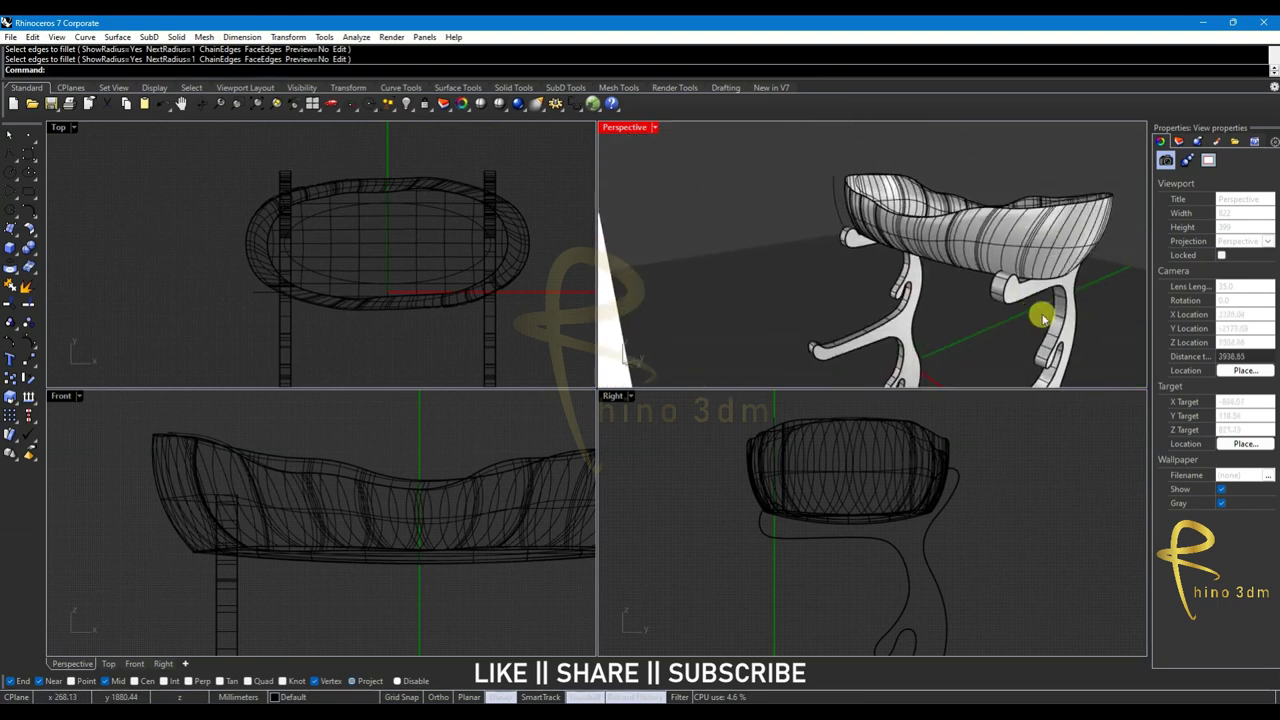
{"action": "scroll", "coordinate": [1041, 318], "scroll_direction": "down", "scroll_amount": 4}
{"action": "left_click", "coordinate": [1002, 264]}
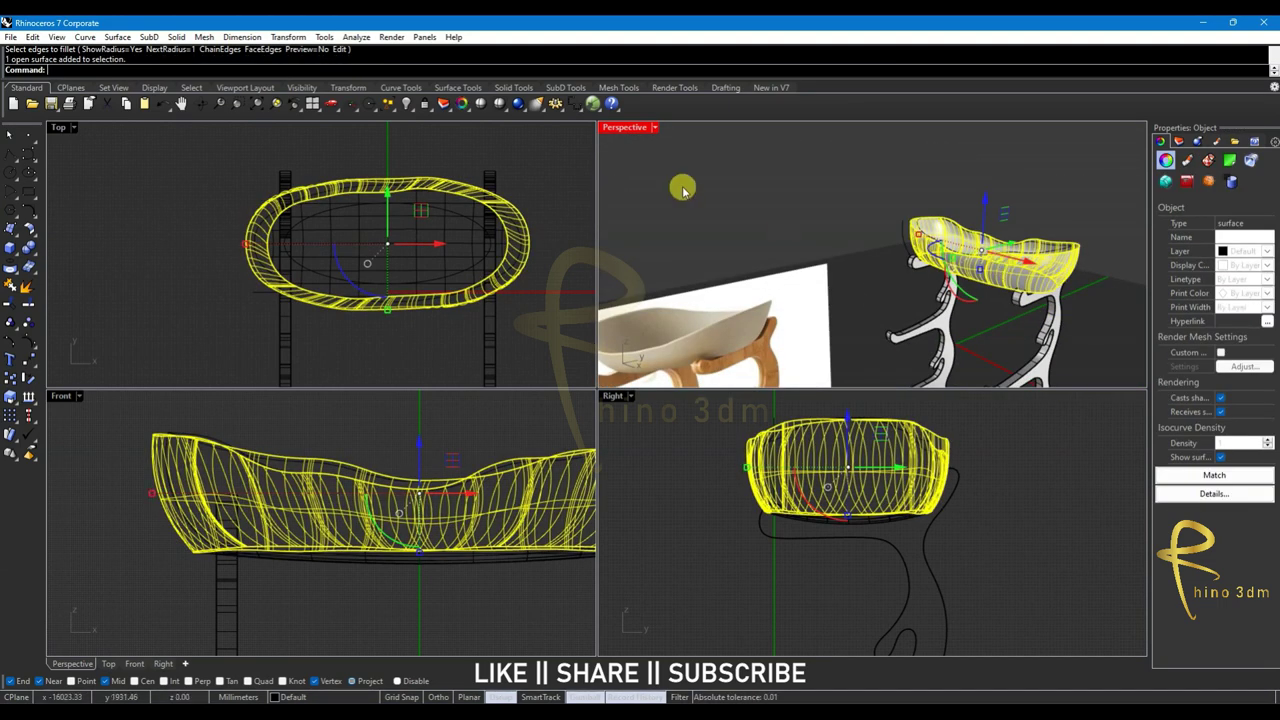
{"action": "left_click", "coordinate": [405, 105]}
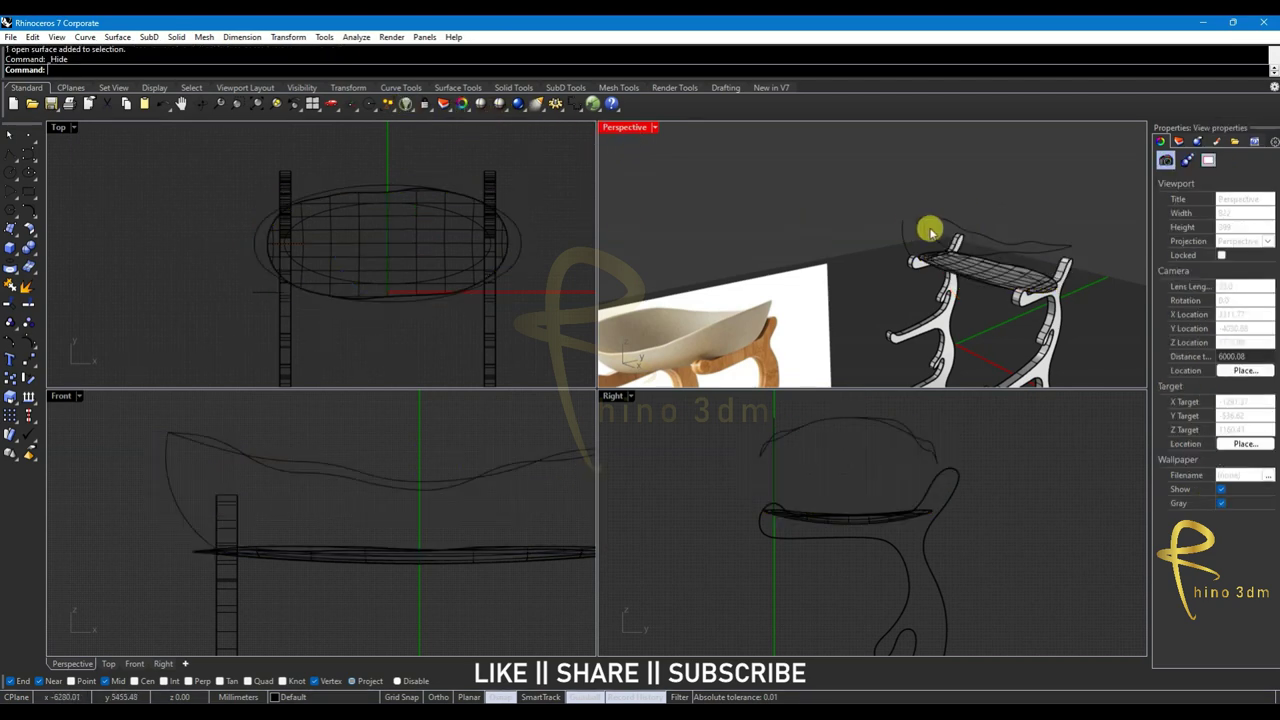
{"action": "right_click_drag", "start_coordinate": [903, 229], "coordinate": [932, 237]}
{"action": "key", "text": "ctrl+z"}
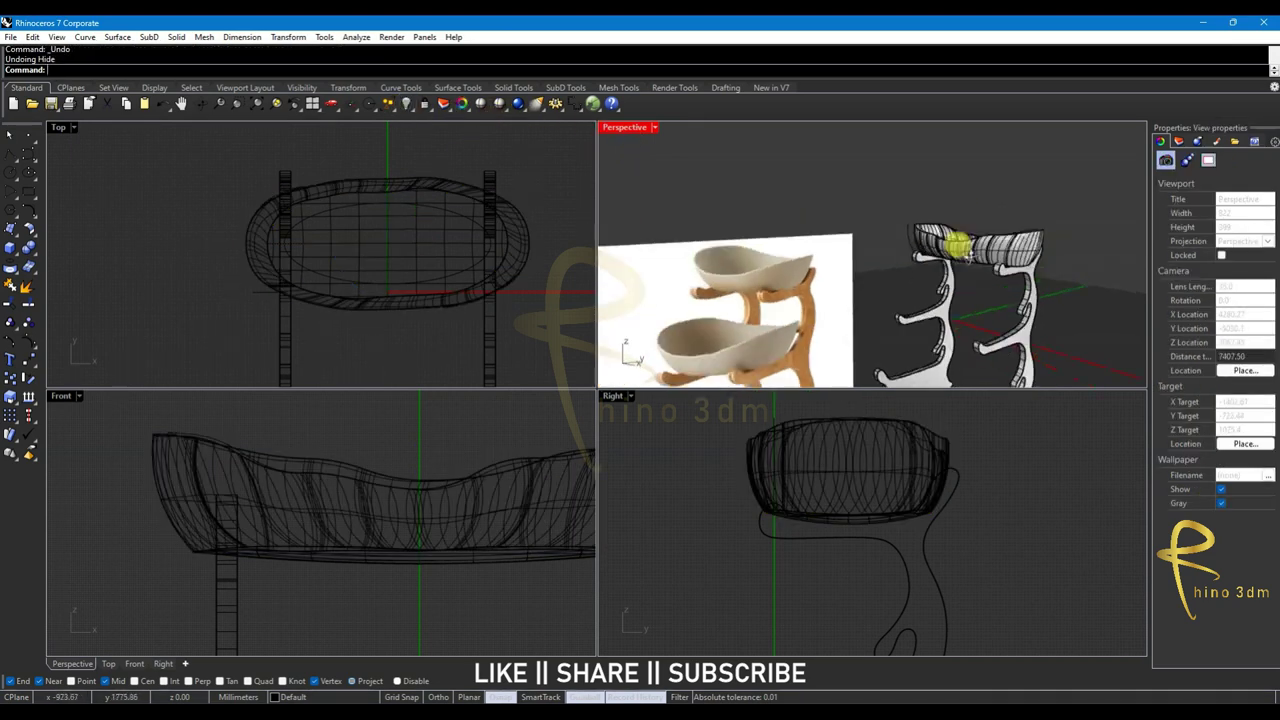
{"action": "right_click_drag", "start_coordinate": [965, 285], "coordinate": [965, 245]}
{"action": "left_click", "coordinate": [961, 223]}
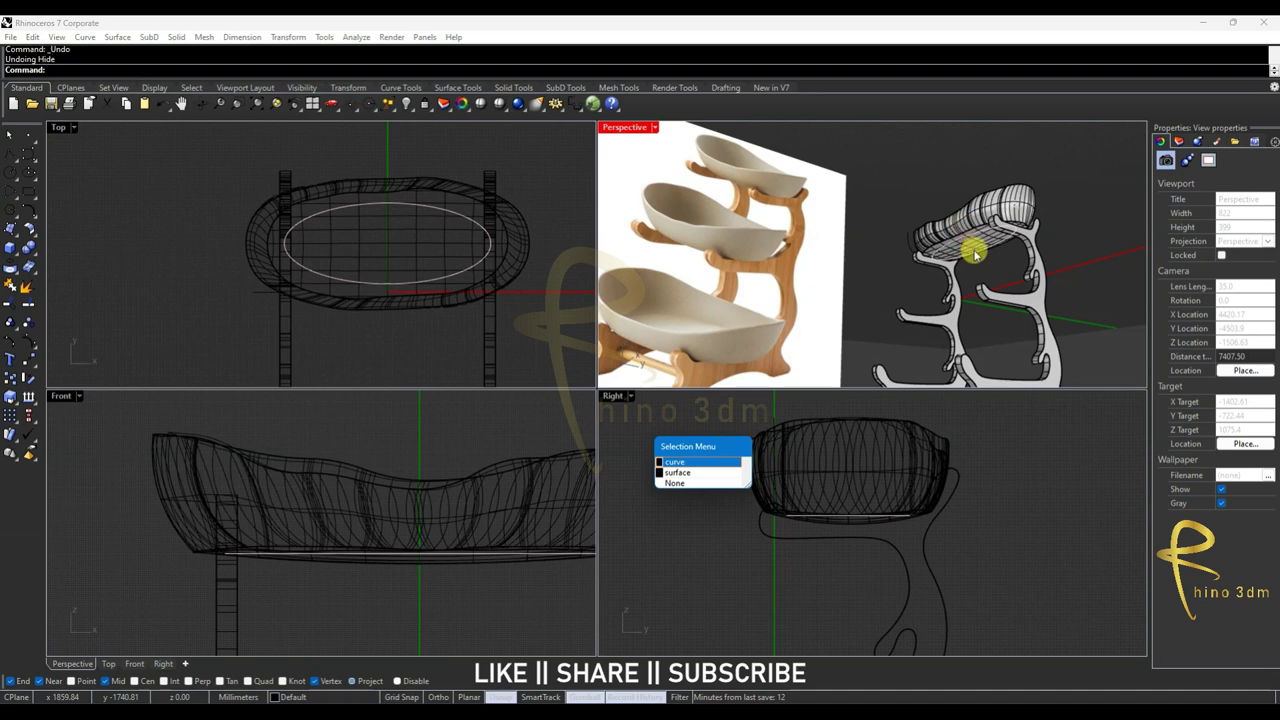
{"action": "left_click", "coordinate": [677, 472]}
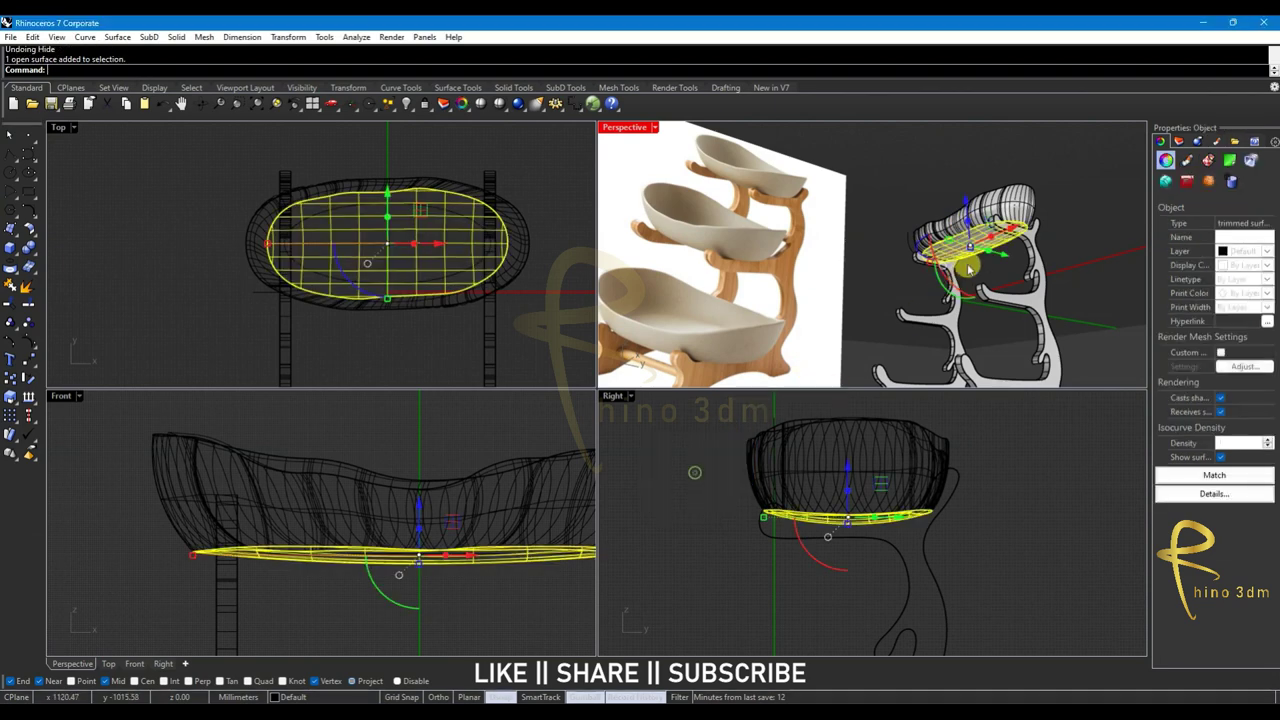
{"action": "left_click", "coordinate": [995, 205], "text": "shift"}
{"action": "key", "text": "ctrl+j"}
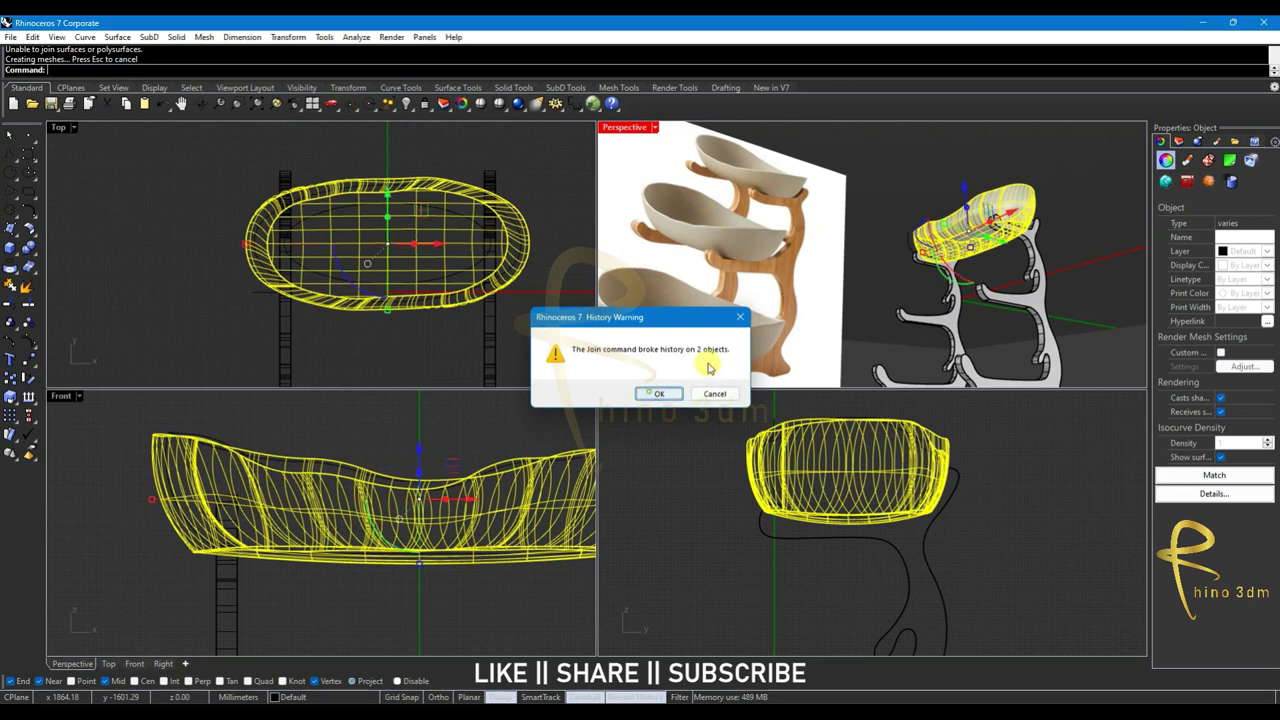
{"action": "left_click", "coordinate": [659, 394]}
{"action": "left_click", "coordinate": [1003, 212]}
{"action": "mouse_move", "coordinate": [1010, 205]}
{"action": "left_mouse_down"}
{"action": "mouse_move", "coordinate": [1000, 210]}
{"action": "mouse_move", "coordinate": [1005, 180]}
{"action": "left_mouse_up"}
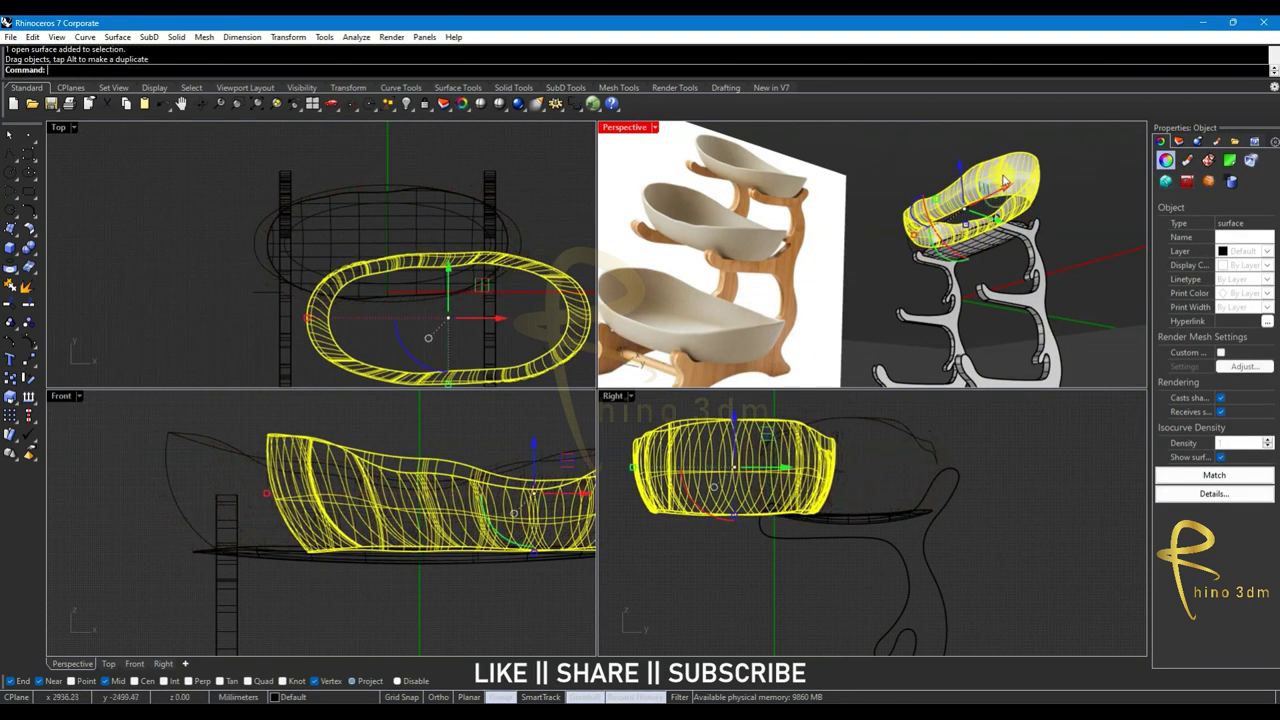
{"action": "key", "text": "ctrl+z"}
{"action": "mouse_move", "coordinate": [1085, 222]}
{"action": "right_mouse_down"}
{"action": "mouse_move", "coordinate": [960, 286]}
{"action": "mouse_move", "coordinate": [988, 254]}
{"action": "mouse_move", "coordinate": [1006, 183]}
{"action": "right_mouse_up"}
{"action": "key", "text": "Escape"}
{"action": "left_click", "coordinate": [978, 200]}
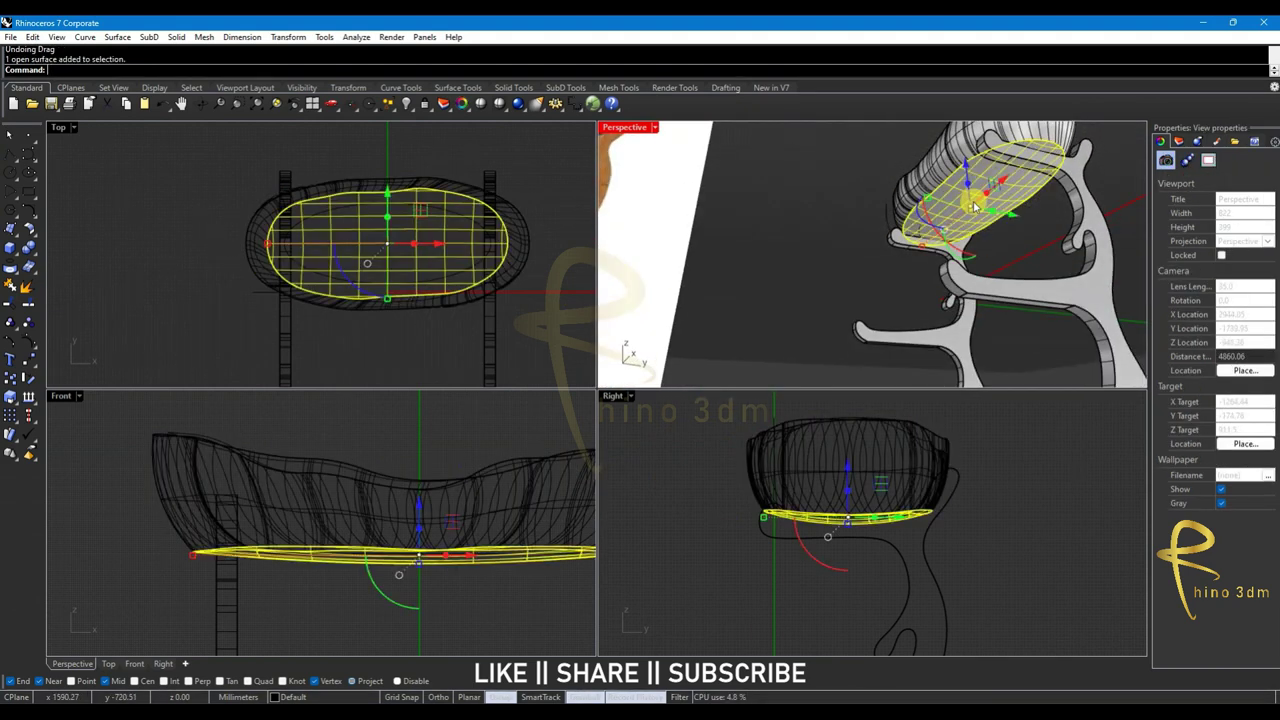
{"action": "left_click", "coordinate": [35, 257]}
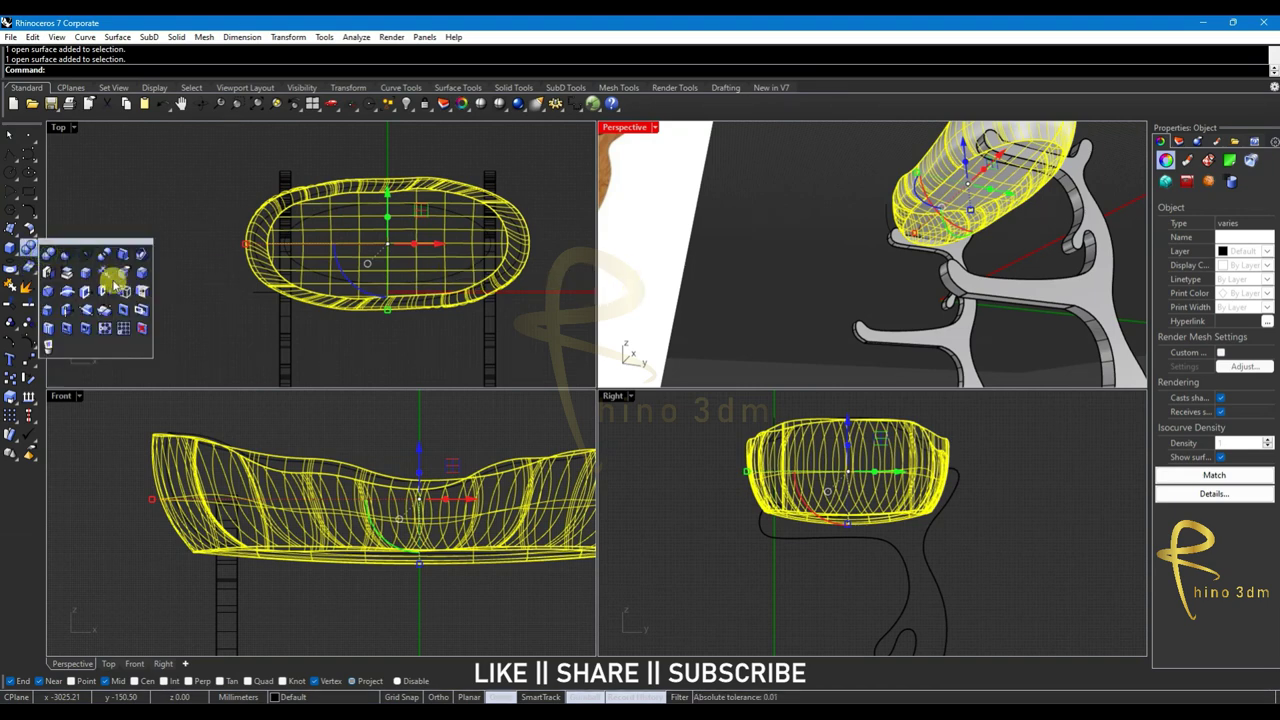
{"action": "left_click", "coordinate": [51, 256]}
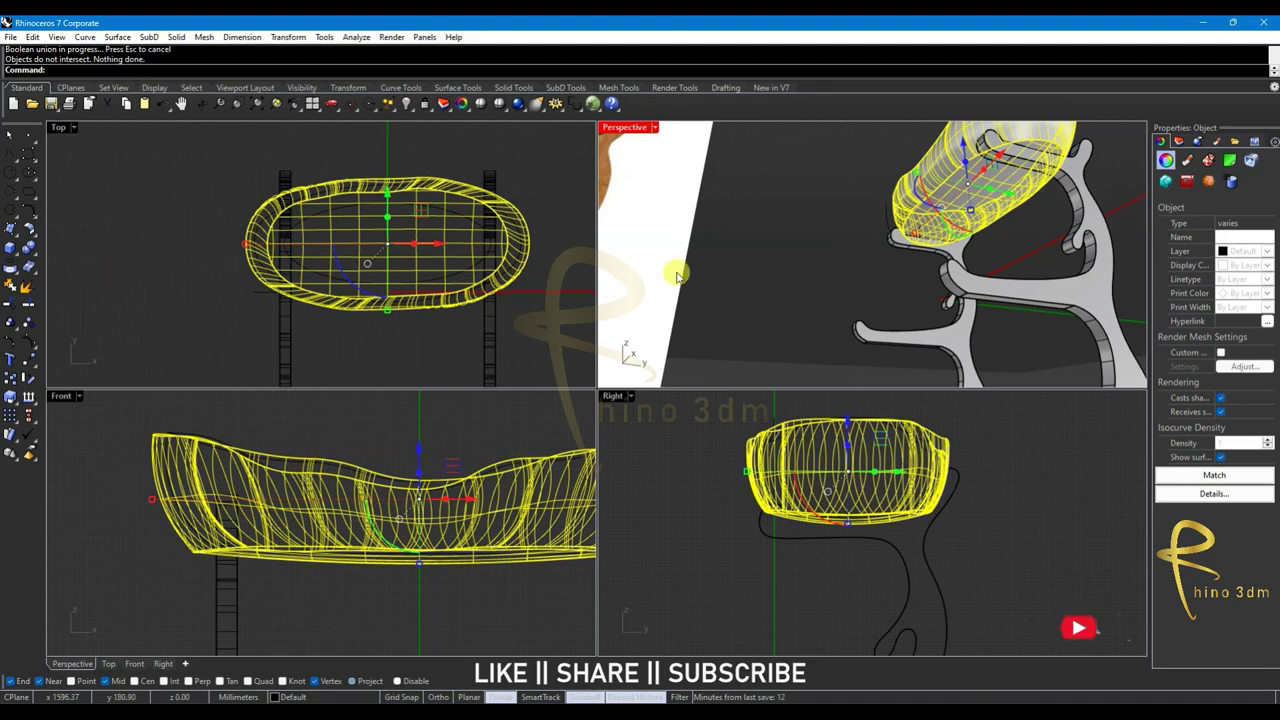
{"action": "left_click", "coordinate": [857, 266]}
{"action": "left_click", "coordinate": [943, 208]}
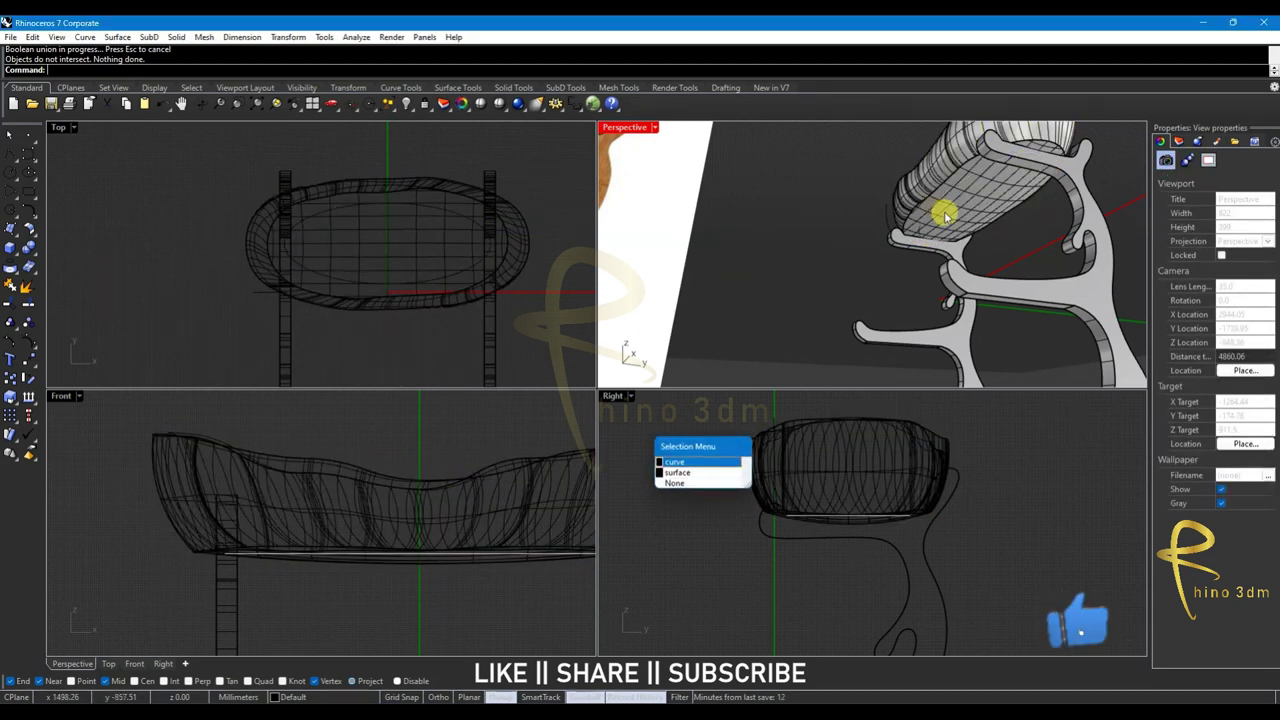
{"action": "left_click", "coordinate": [920, 190]}
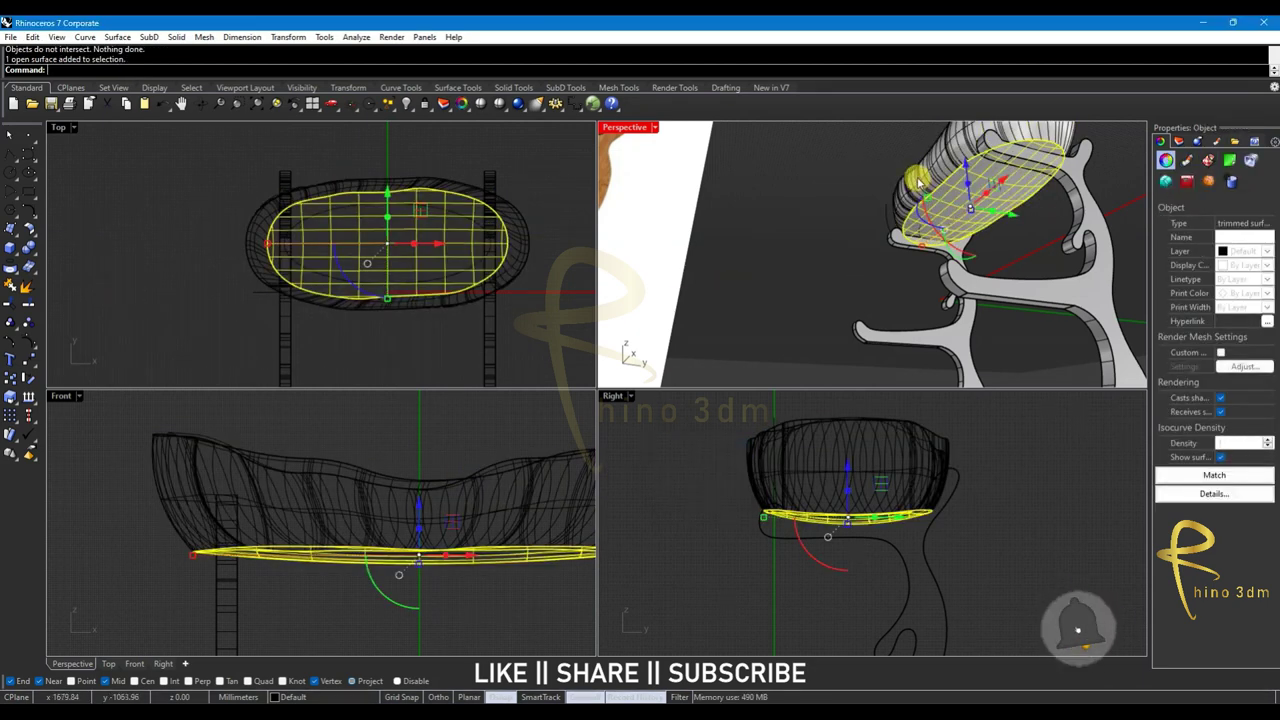
{"action": "left_click", "coordinate": [918, 182], "text": "shift"}
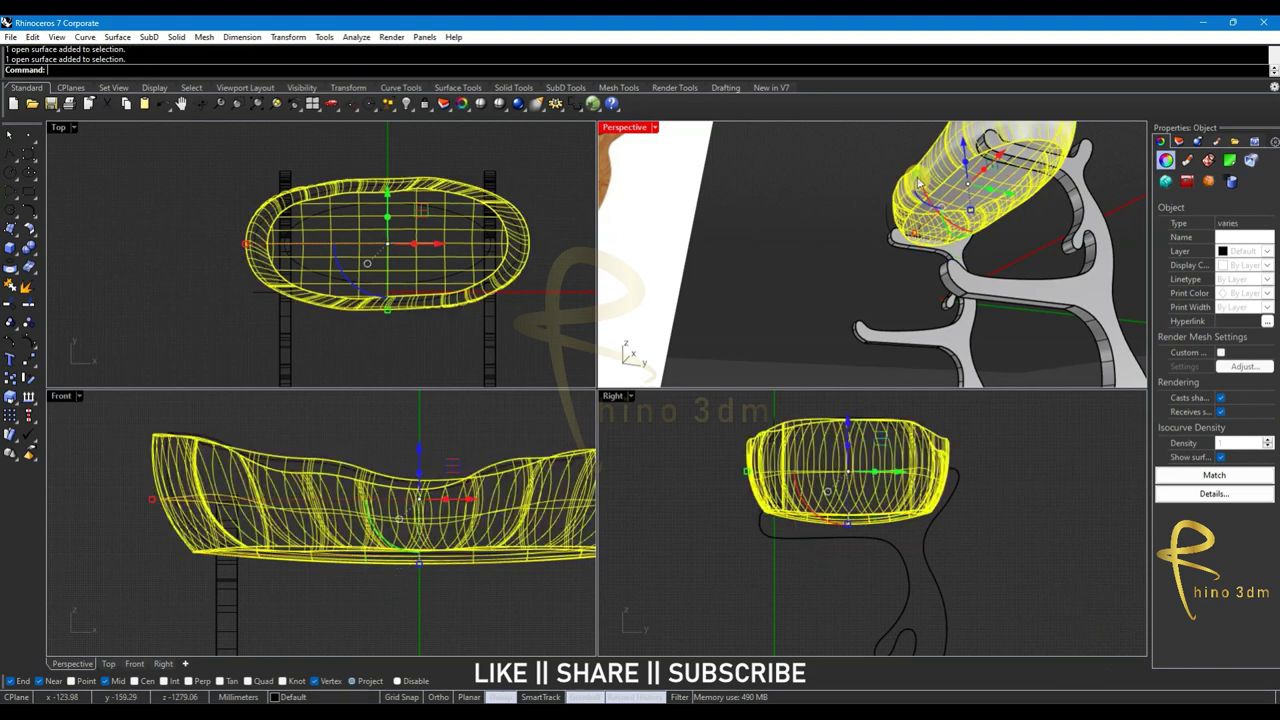
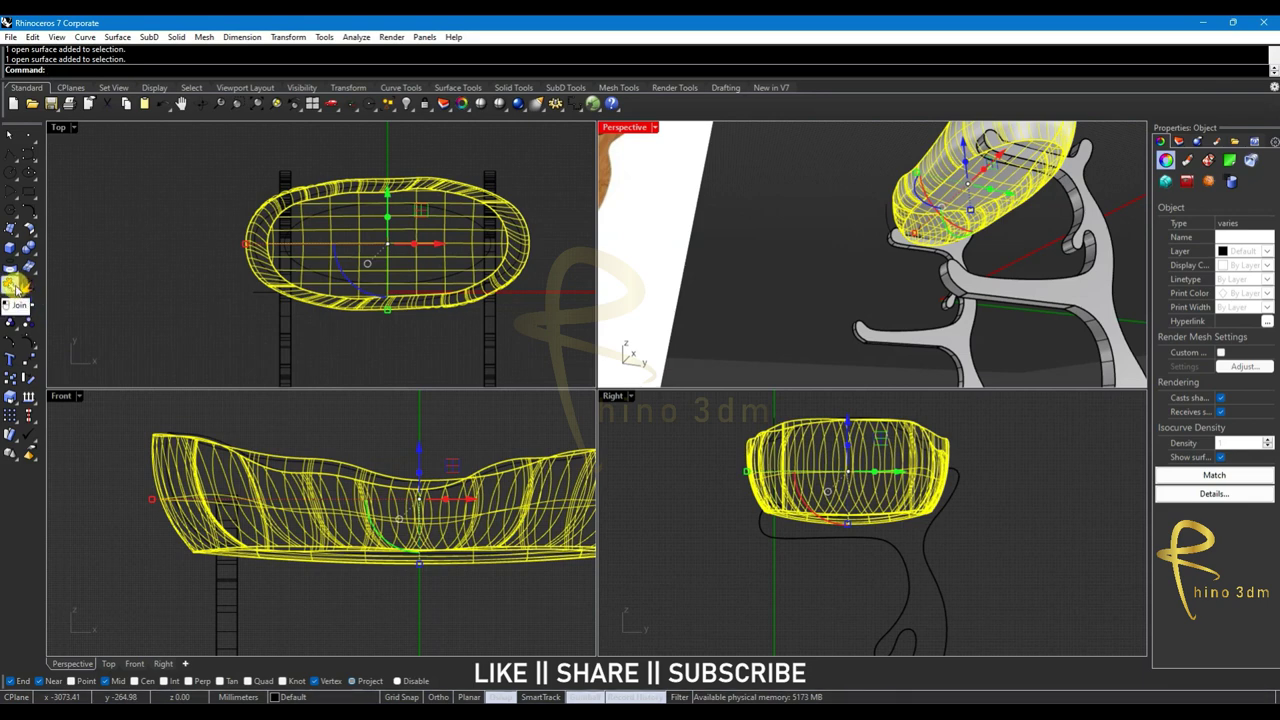
Select the top bowl's outer and inner surfaces and group them with Ctrl+G
{"action": "left_click", "coordinate": [268, 320]}
{"action": "mouse_move", "coordinate": [825, 243]}
{"action": "right_mouse_down"}
{"action": "mouse_move", "coordinate": [928, 297]}
{"action": "mouse_move", "coordinate": [923, 271]}
{"action": "mouse_move", "coordinate": [946, 294]}
{"action": "mouse_move", "coordinate": [960, 289]}
{"action": "mouse_move", "coordinate": [928, 275]}
{"action": "right_mouse_up"}
{"action": "left_click", "coordinate": [920, 252]}
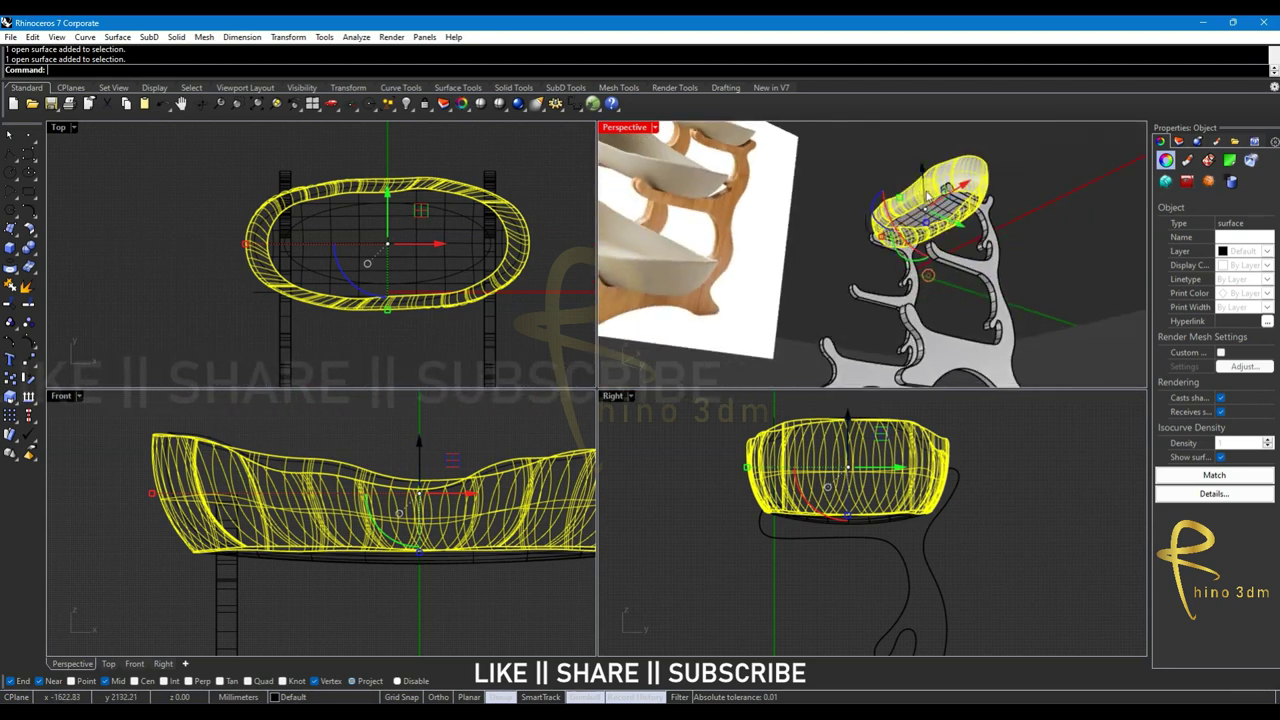
{"action": "left_click", "coordinate": [928, 232], "text": "shift"}
{"action": "key", "text": "ctrl+g"}
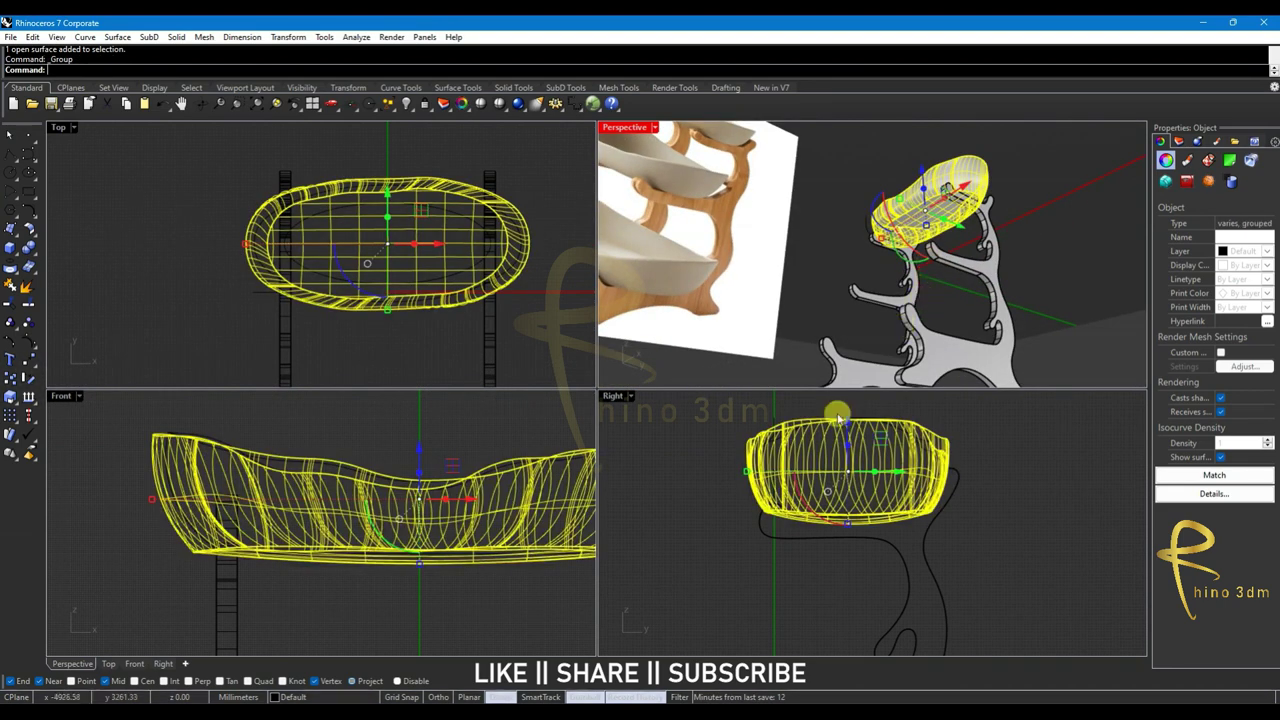
Alt-drag a copy of the bowl downward, rescale it, and lower it onto the middle support
{"action": "scroll", "coordinate": [390, 466], "scroll_direction": "down", "scroll_amount": 2}
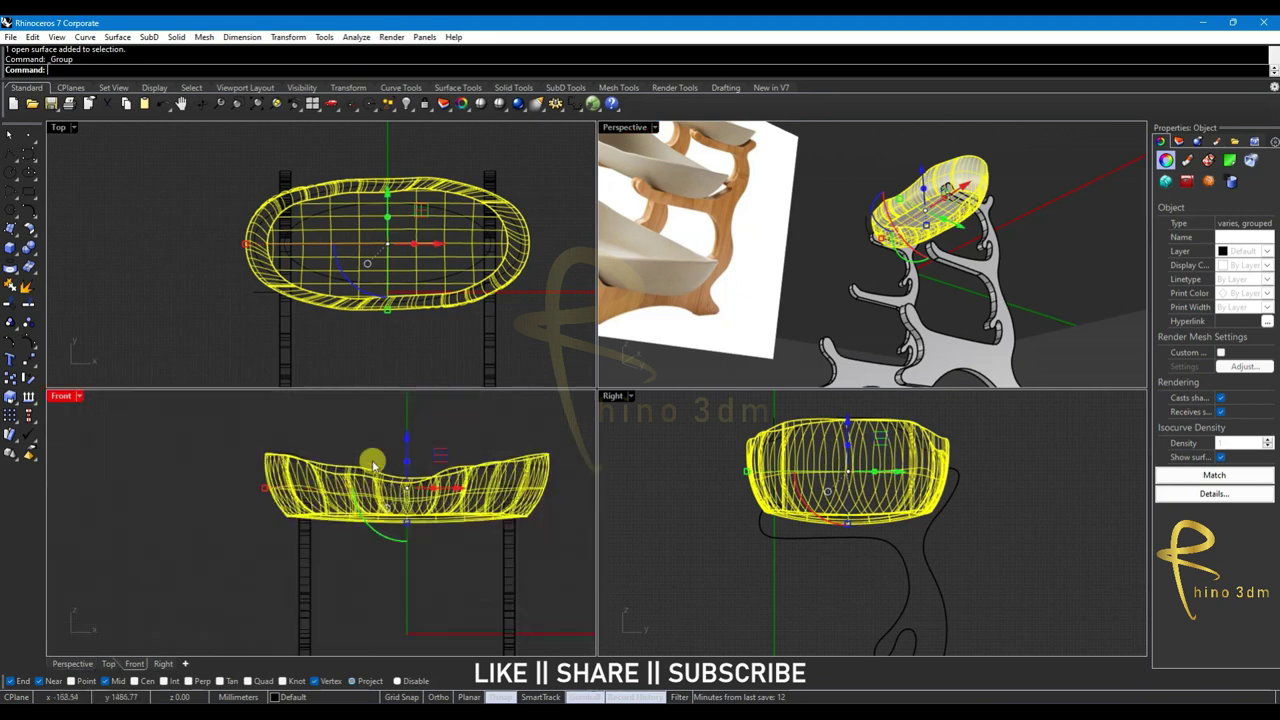
{"action": "scroll", "coordinate": [390, 466], "scroll_direction": "down", "scroll_amount": 1}
{"action": "mouse_move", "coordinate": [397, 433]}
{"action": "left_mouse_down"}
{"action": "mouse_move", "coordinate": [400, 517]}
{"action": "mouse_move", "coordinate": [395, 494]}
{"action": "left_mouse_up"}
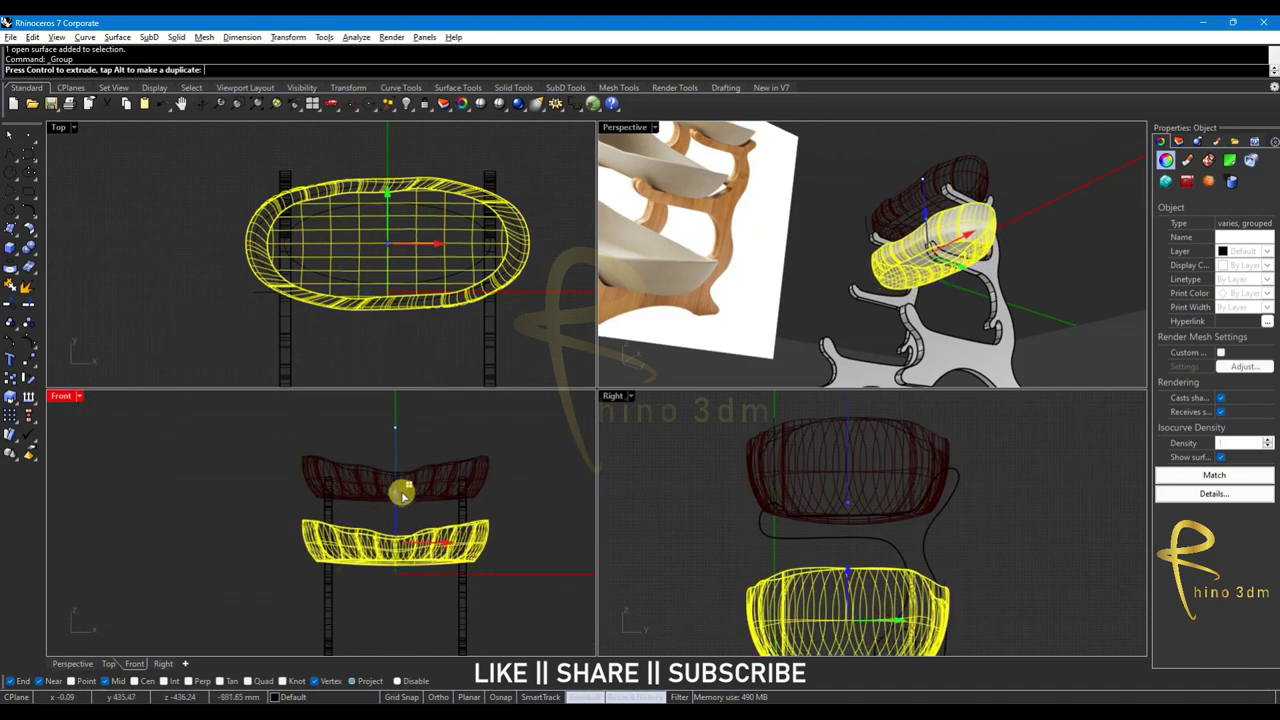
{"action": "scroll", "coordinate": [773, 553], "scroll_direction": "up", "scroll_amount": 3}
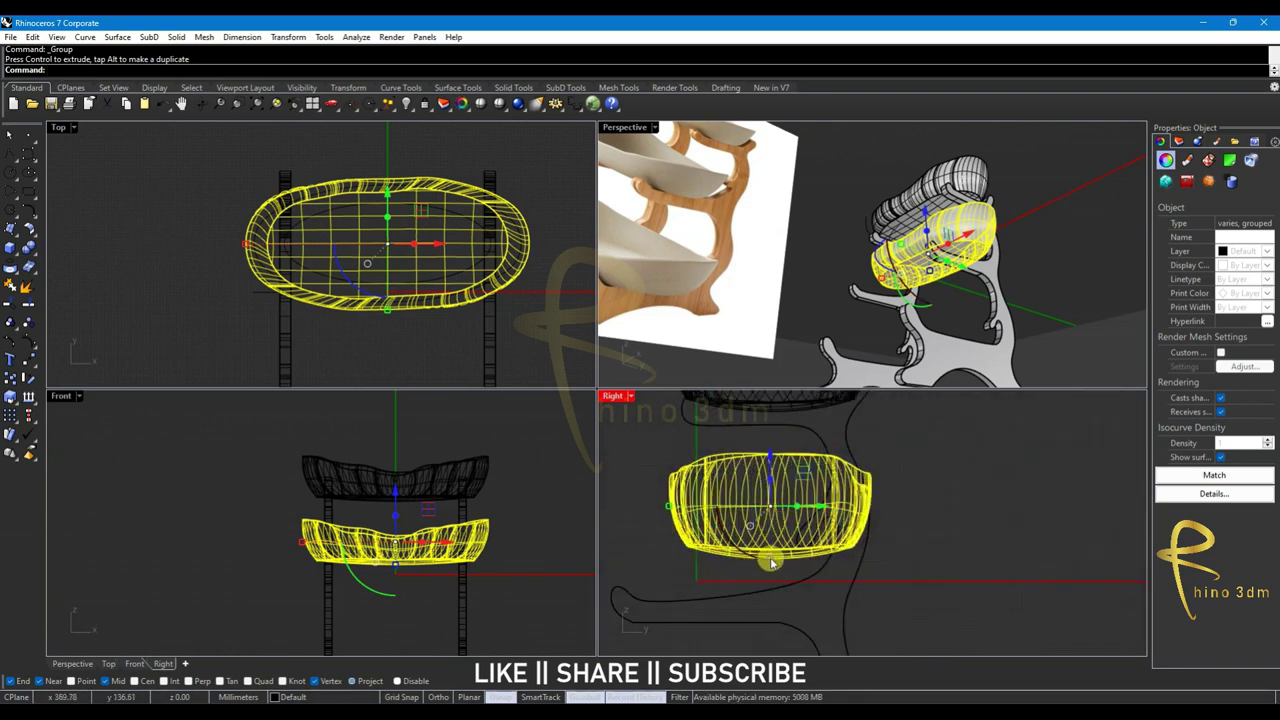
{"action": "left_click_drag", "start_coordinate": [773, 562], "coordinate": [812, 515]}
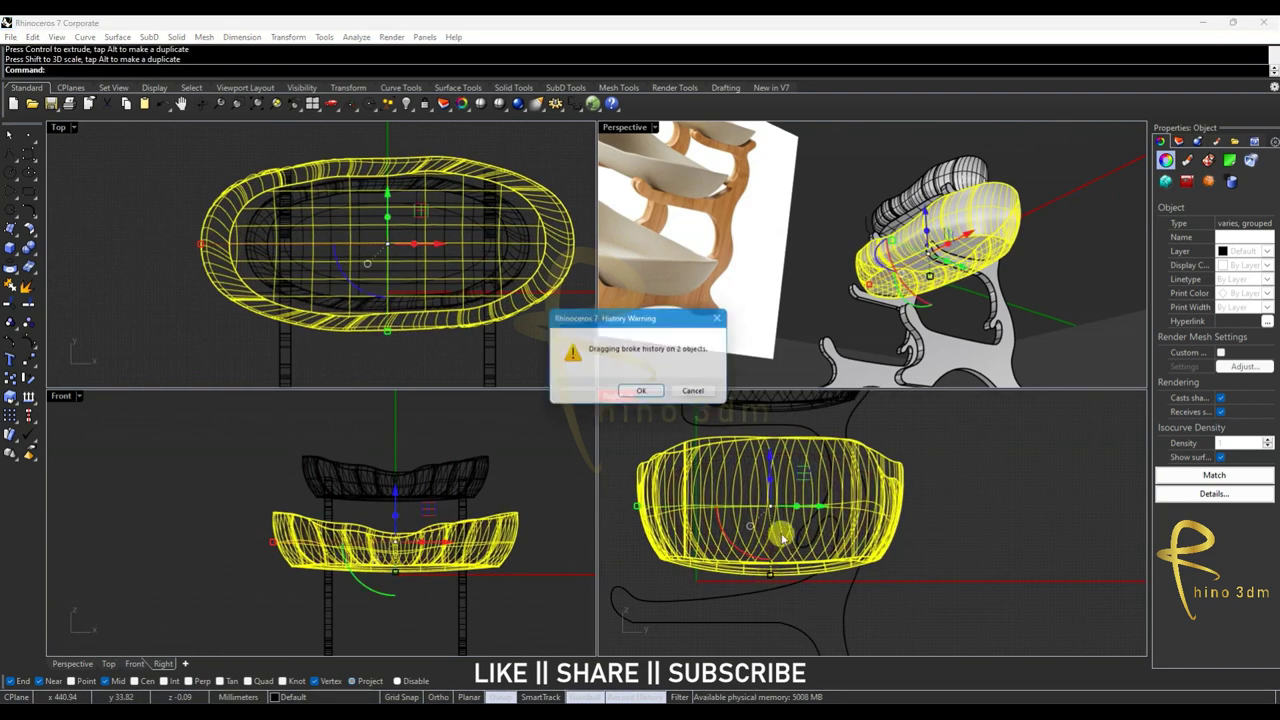
{"action": "key", "text": "Return"}
{"action": "mouse_move", "coordinate": [821, 507]}
{"action": "left_mouse_down"}
{"action": "mouse_move", "coordinate": [779, 515]}
{"action": "mouse_move", "coordinate": [768, 553]}
{"action": "left_mouse_up"}
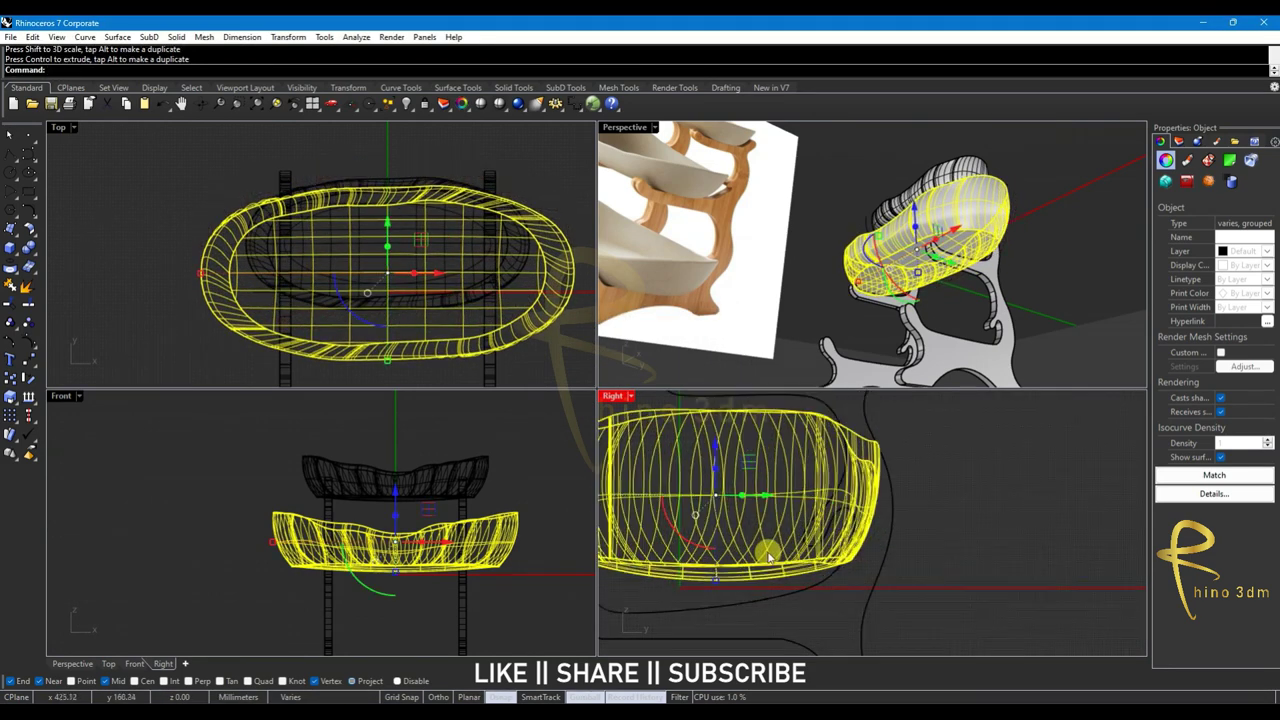
{"action": "scroll", "coordinate": [748, 566], "scroll_direction": "down", "scroll_amount": 2}
{"action": "left_click_drag", "start_coordinate": [725, 578], "coordinate": [722, 548], "text": "shift"}
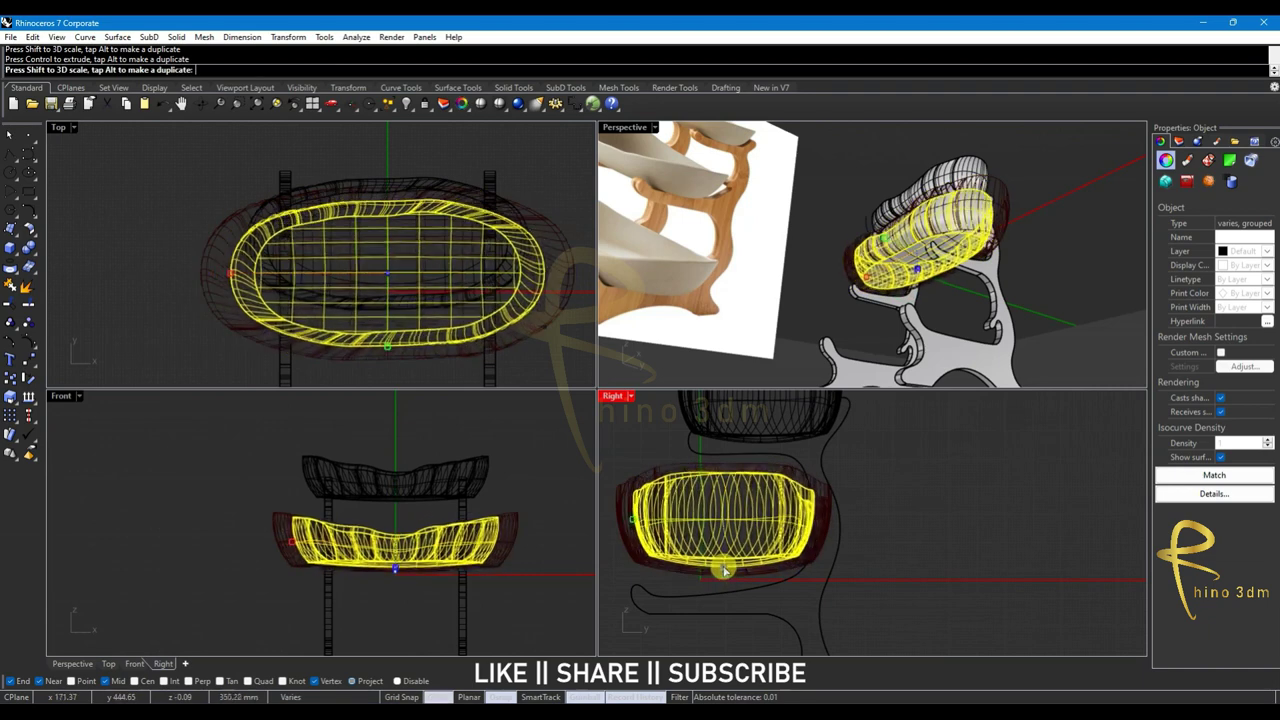
{"action": "left_click_drag", "start_coordinate": [724, 483], "coordinate": [726, 513]}
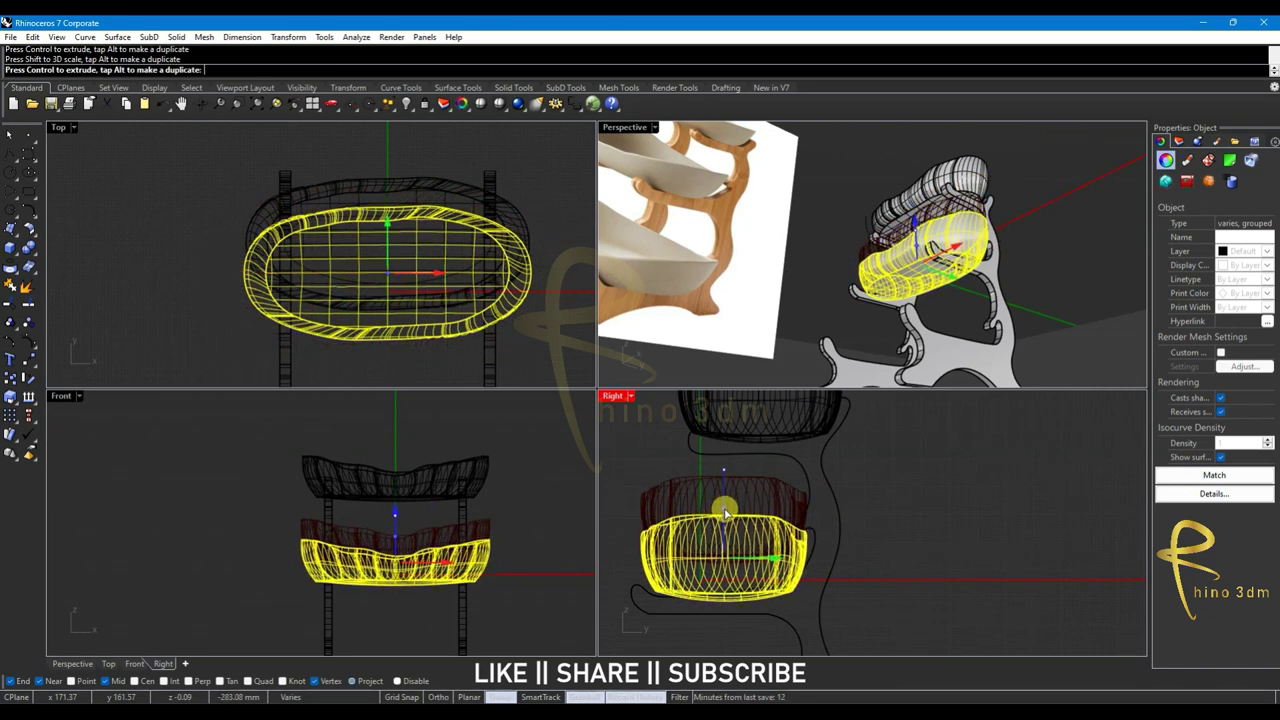
{"action": "left_click_drag", "start_coordinate": [724, 513], "coordinate": [725, 514]}
Widen the lower bowl along Y and settle it onto its support
{"action": "left_click", "coordinate": [1020, 287]}
{"action": "right_click_drag", "start_coordinate": [1014, 229], "coordinate": [903, 334]}
{"action": "left_click", "coordinate": [886, 337]}
{"action": "scroll", "coordinate": [897, 340], "scroll_direction": "up", "scroll_amount": 3}
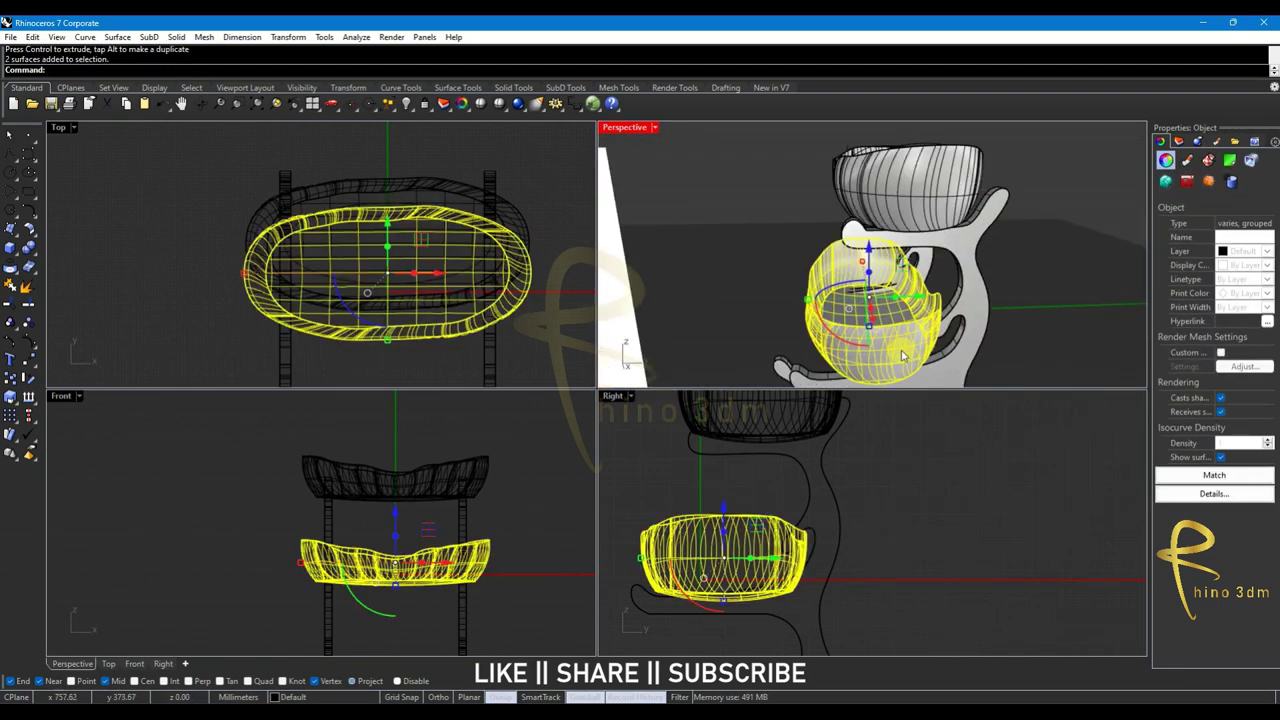
{"action": "left_click_drag", "start_coordinate": [806, 306], "coordinate": [905, 373]}
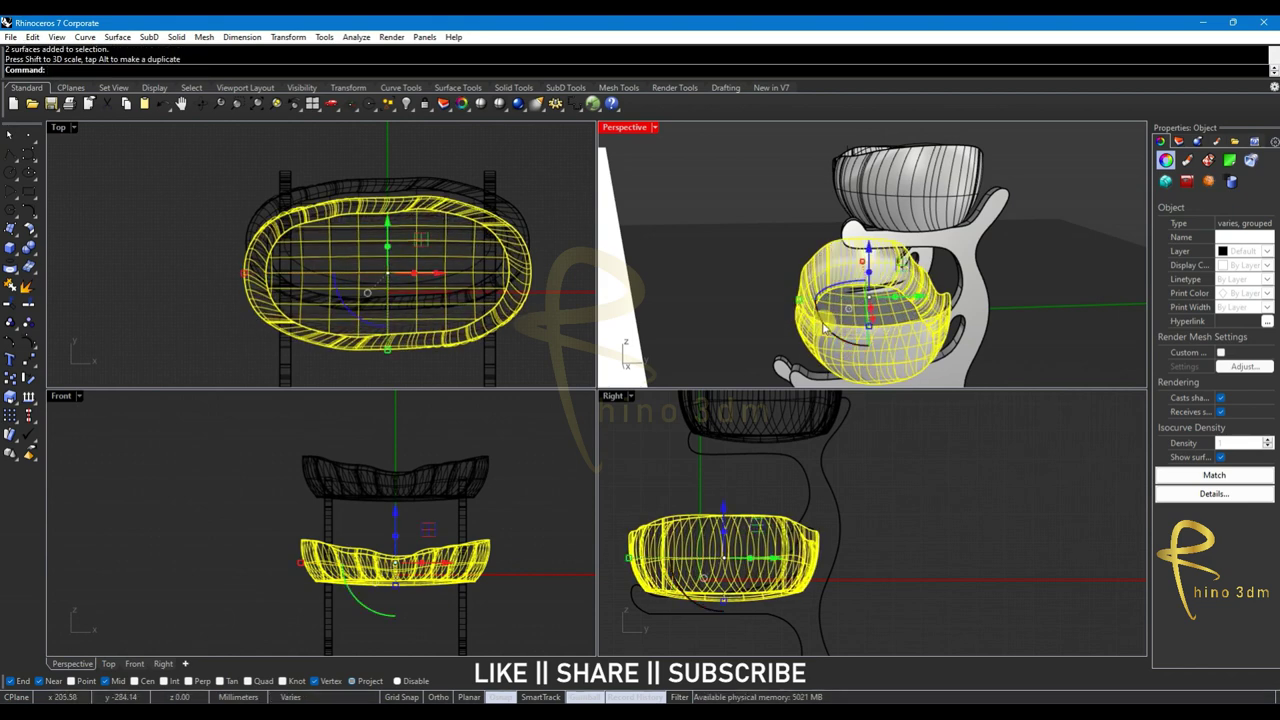
{"action": "left_click", "coordinate": [1008, 345]}
{"action": "right_click_drag", "start_coordinate": [1018, 325], "coordinate": [1016, 312]}
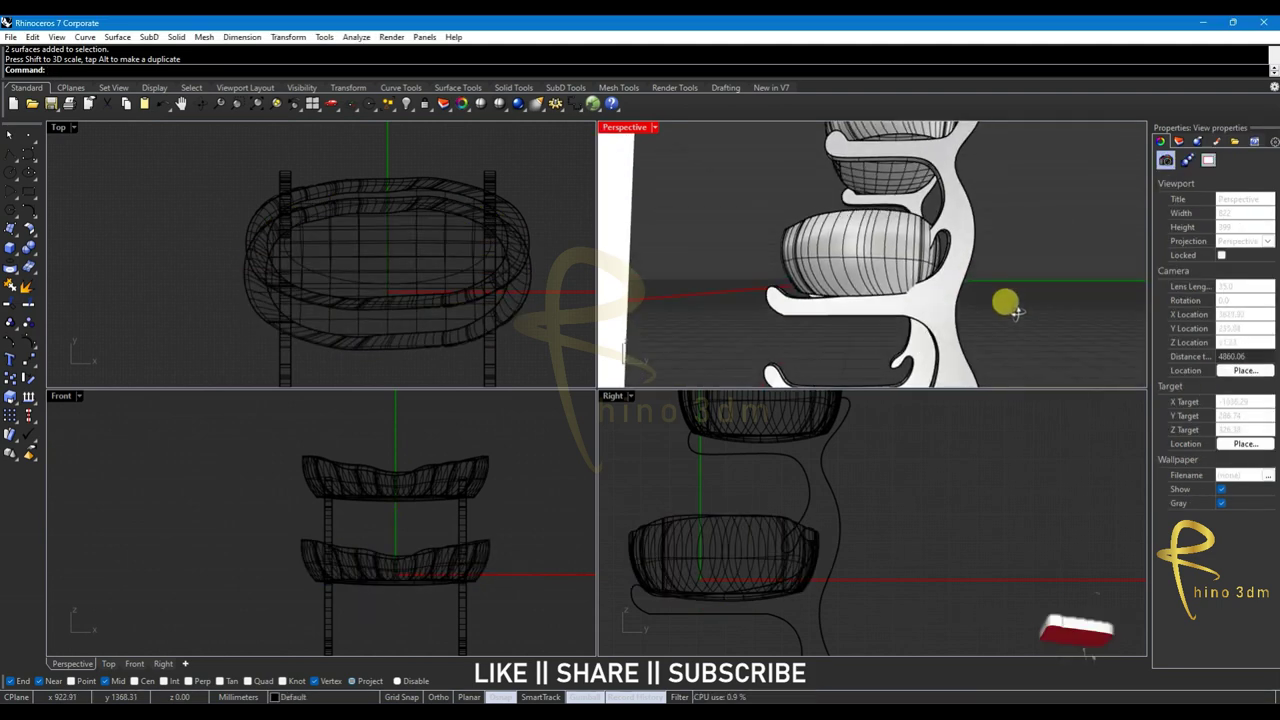
{"action": "left_click", "coordinate": [895, 283]}
{"action": "left_click_drag", "start_coordinate": [912, 268], "coordinate": [902, 270]}
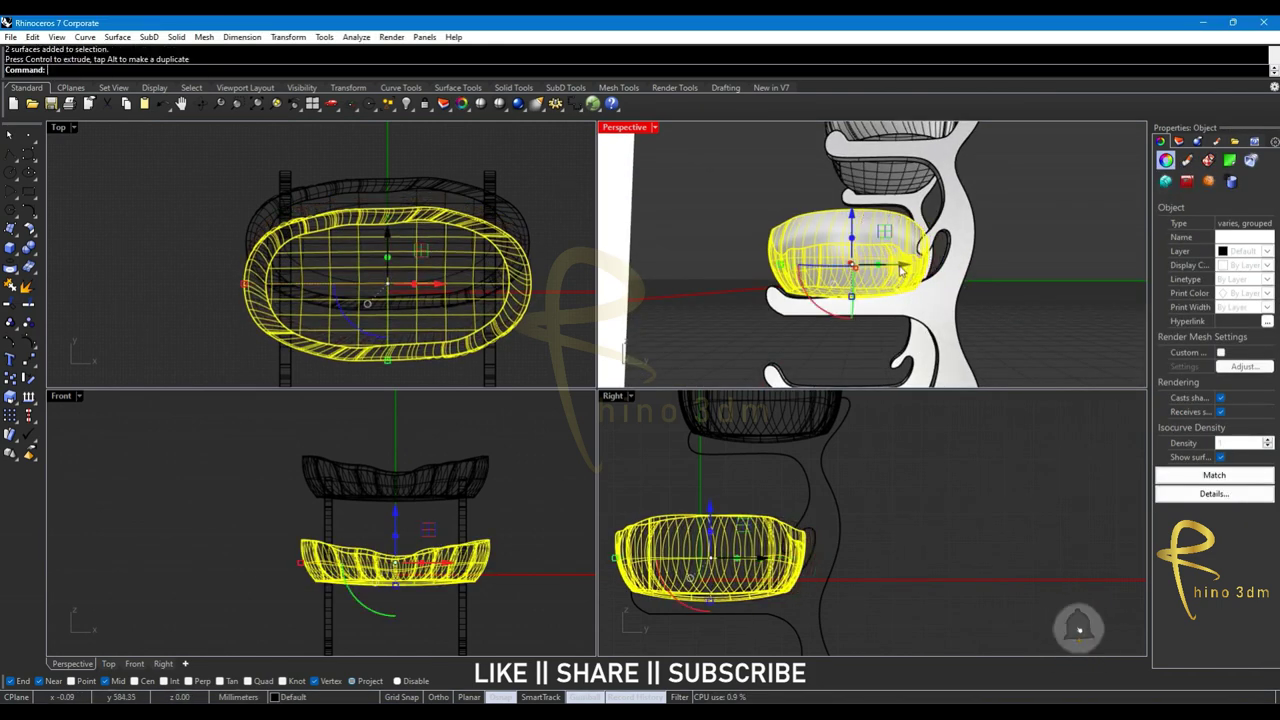
{"action": "left_click_drag", "start_coordinate": [855, 222], "coordinate": [840, 293]}
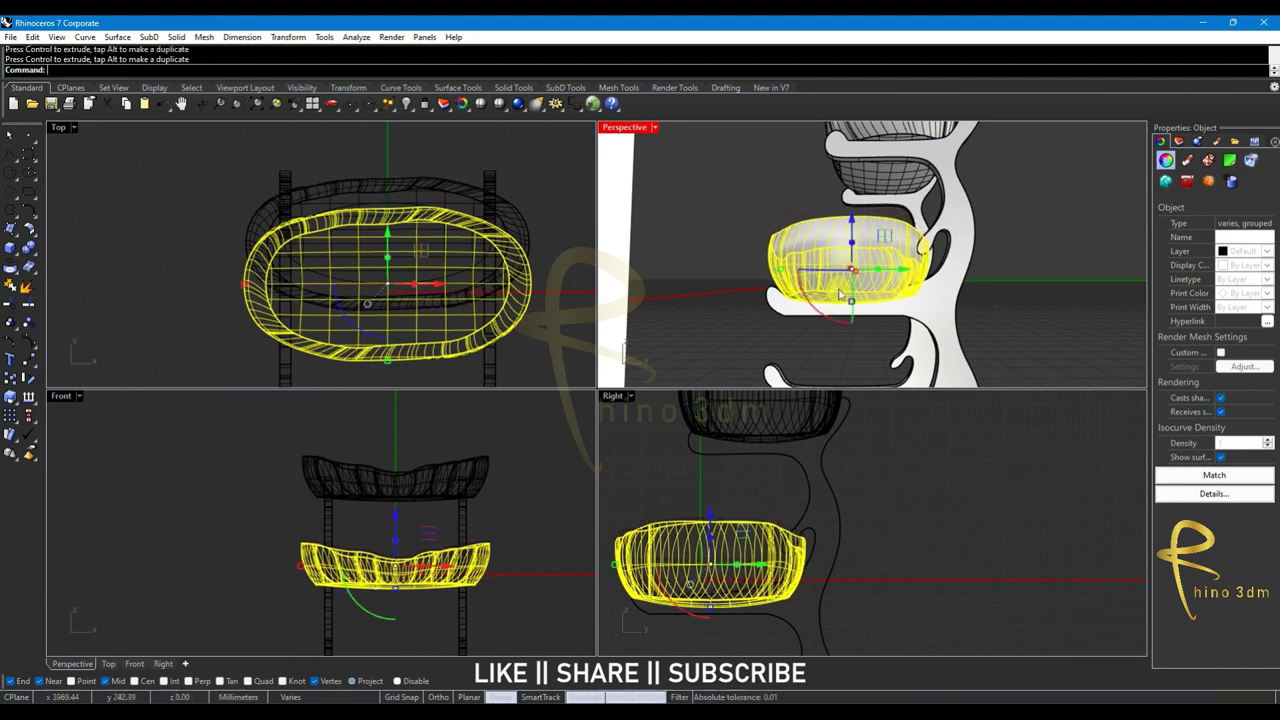
Nudge the lower bowl into final position and check it from a higher front-left view
{"action": "key", "text": "Escape"}
{"action": "mouse_move", "coordinate": [834, 314]}
{"action": "right_mouse_down"}
{"action": "mouse_move", "coordinate": [1011, 294]}
{"action": "mouse_move", "coordinate": [931, 289]}
{"action": "mouse_move", "coordinate": [986, 306]}
{"action": "right_mouse_up"}
{"action": "left_click", "coordinate": [975, 318]}
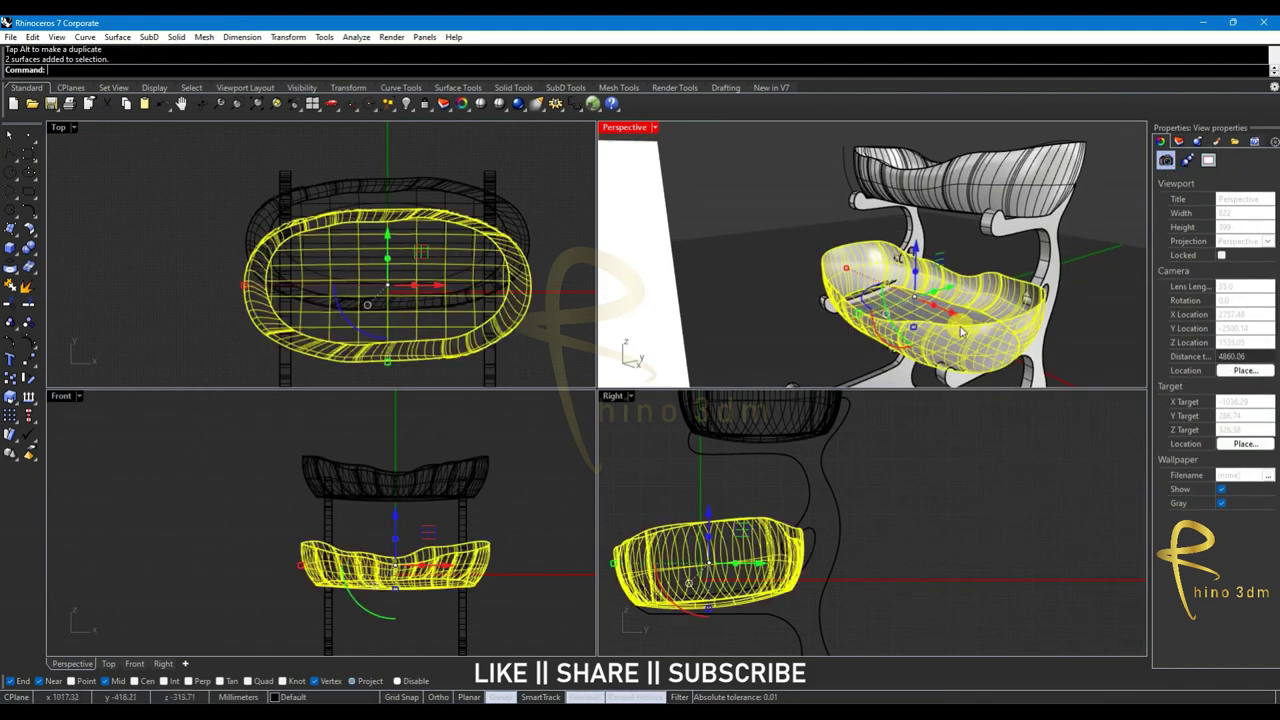
{"action": "left_click_drag", "start_coordinate": [913, 247], "coordinate": [915, 255]}
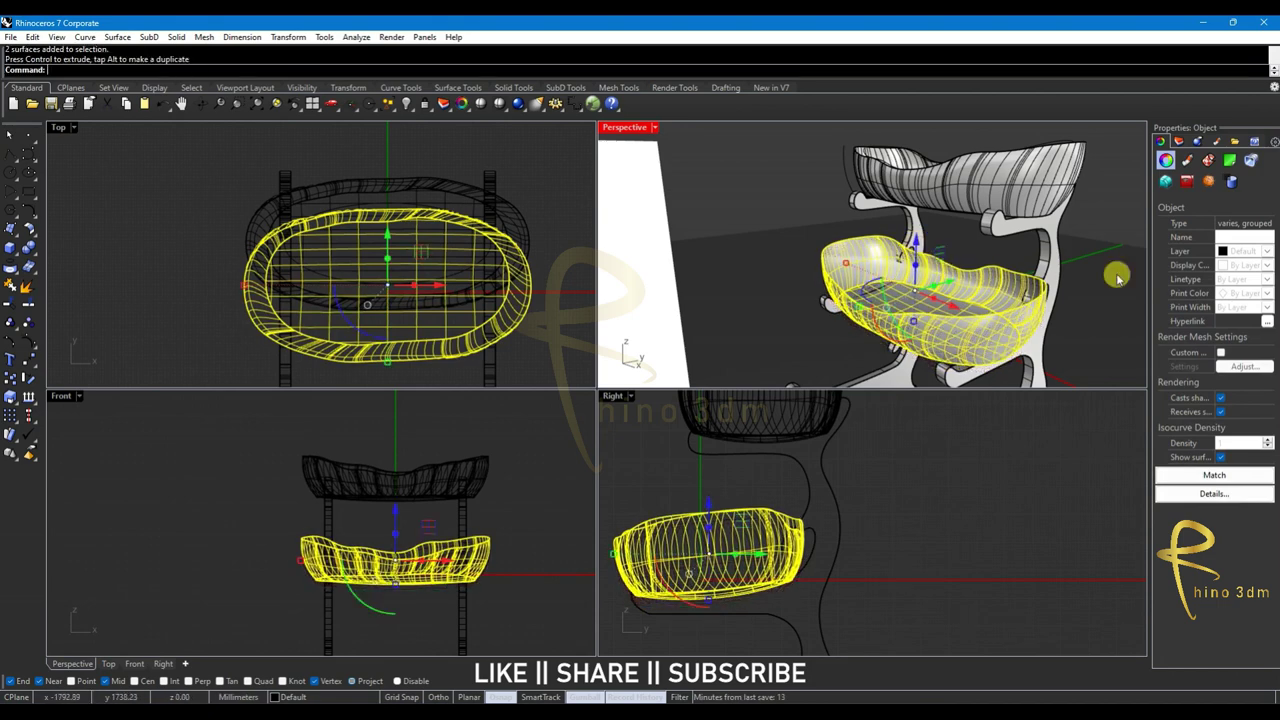
{"action": "key", "text": "Escape"}
{"action": "right_click_drag", "start_coordinate": [971, 337], "coordinate": [970, 338]}
{"action": "mouse_move", "coordinate": [940, 290]}
{"action": "right_mouse_down"}
{"action": "mouse_move", "coordinate": [903, 277]}
{"action": "mouse_move", "coordinate": [1034, 366]}
{"action": "mouse_move", "coordinate": [980, 303]}
{"action": "mouse_move", "coordinate": [933, 296]}
{"action": "mouse_move", "coordinate": [866, 334]}
{"action": "mouse_move", "coordinate": [903, 317]}
{"action": "right_mouse_up"}
{"action": "left_click", "coordinate": [880, 272]}
Alt-drag a third bowl copy down to the stand's base and scale it up
{"action": "scroll", "coordinate": [760, 443], "scroll_direction": "down", "scroll_amount": 4}
{"action": "scroll", "coordinate": [755, 445], "scroll_direction": "down", "scroll_amount": 2}
{"action": "scroll", "coordinate": [752, 446], "scroll_direction": "down", "scroll_amount": 2}
{"action": "left_click_drag", "start_coordinate": [749, 447], "coordinate": [775, 402]}
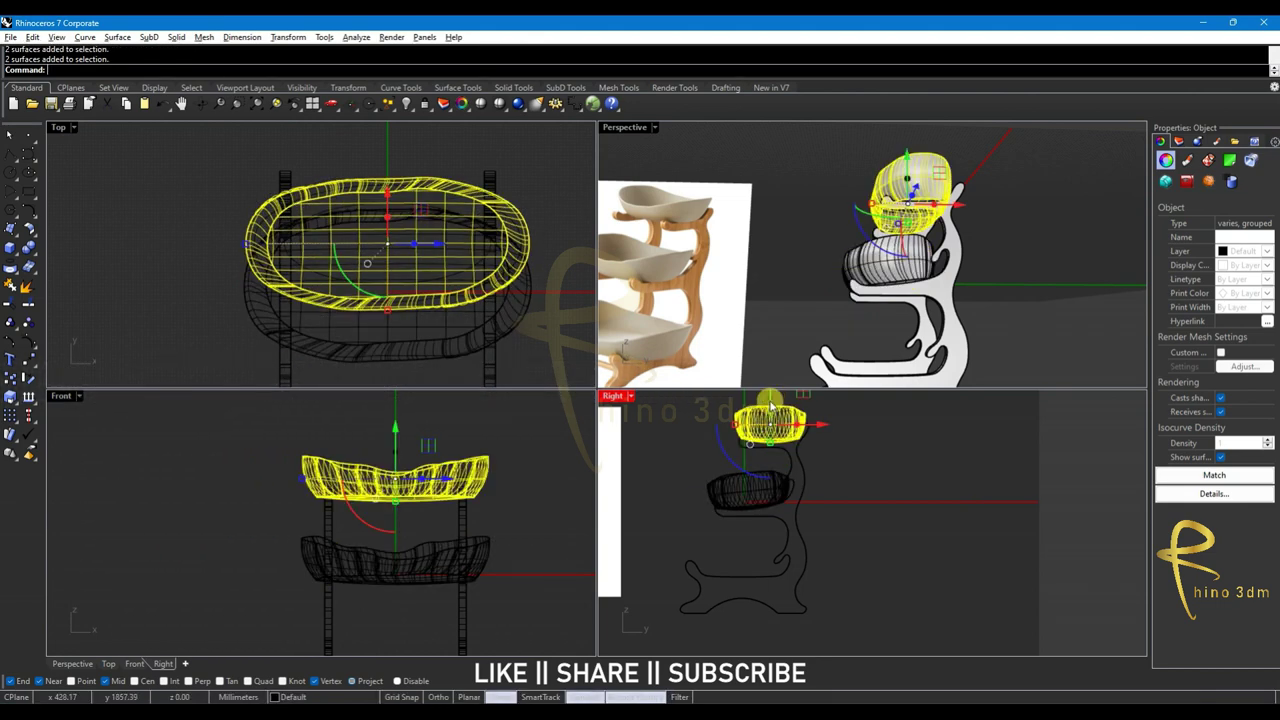
{"action": "left_click_drag", "start_coordinate": [770, 420], "coordinate": [776, 597]}
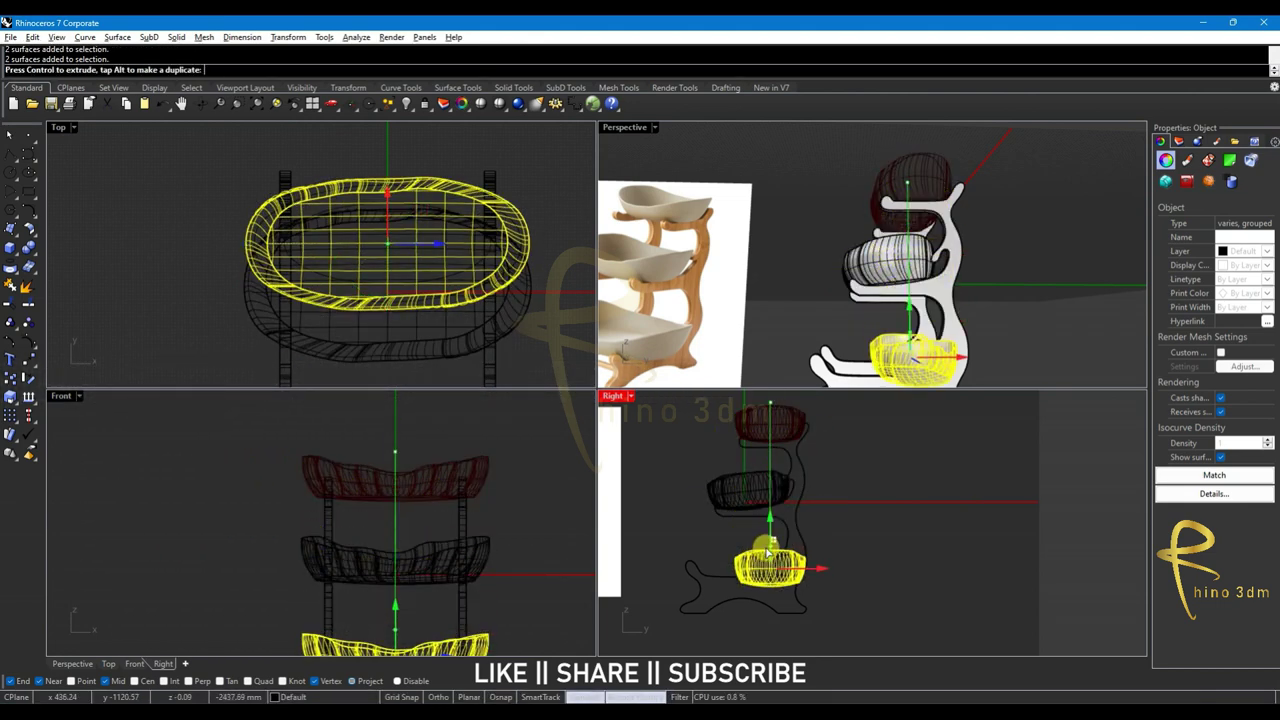
{"action": "scroll", "coordinate": [776, 597], "scroll_direction": "up", "scroll_amount": 2}
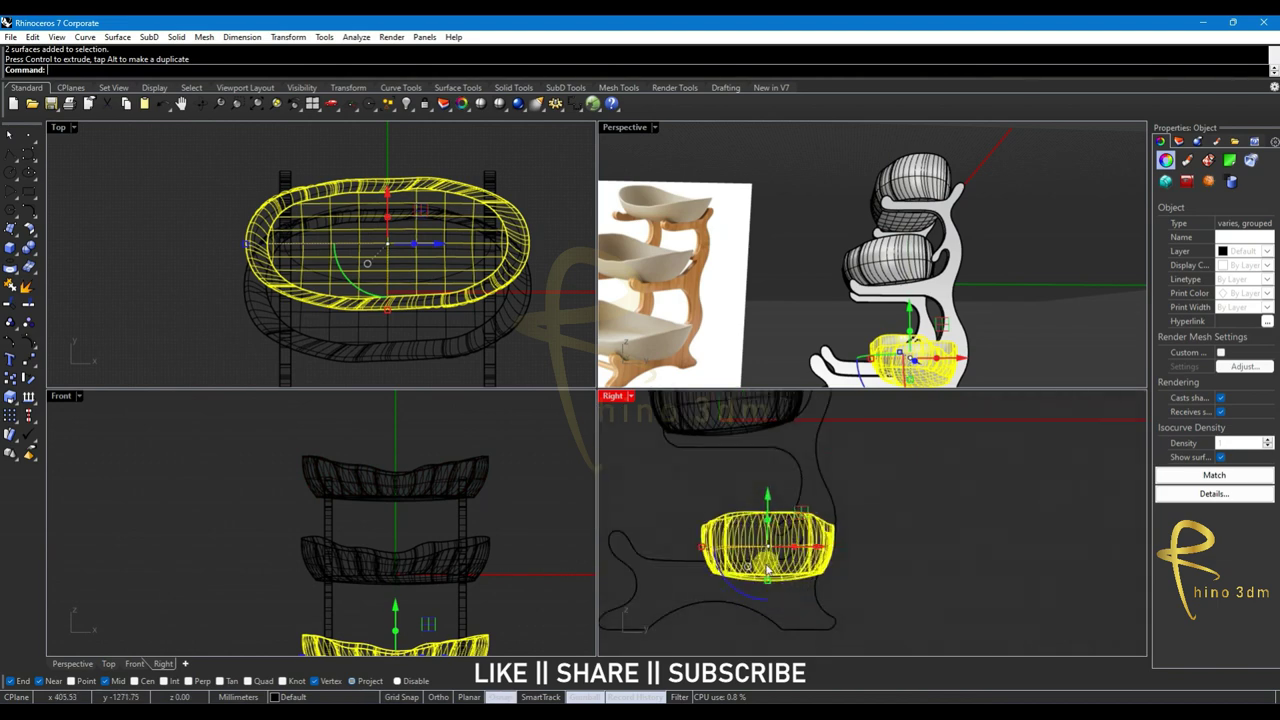
{"action": "left_click_drag", "start_coordinate": [770, 585], "coordinate": [787, 543], "text": "shift"}
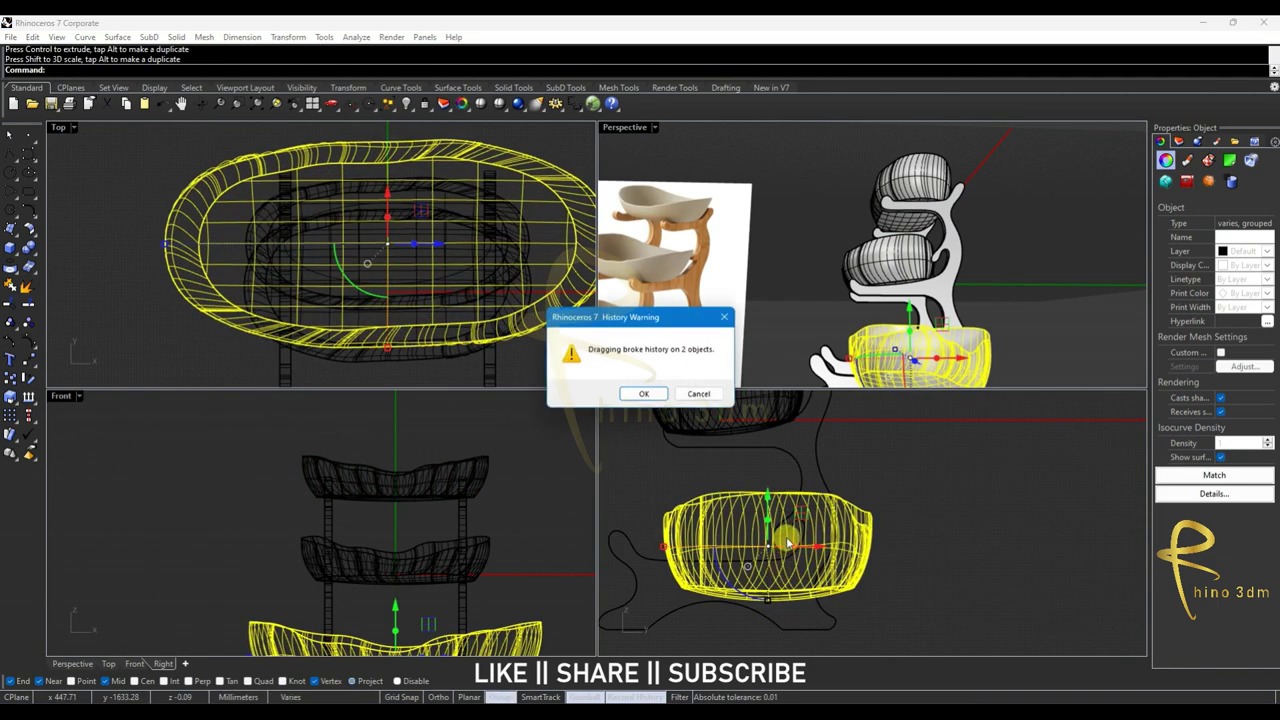
{"action": "key", "text": "Return"}
Reshape and position the bottom bowl in its cradle, undoing the last scale
{"action": "left_click_drag", "start_coordinate": [762, 492], "coordinate": [763, 462]}
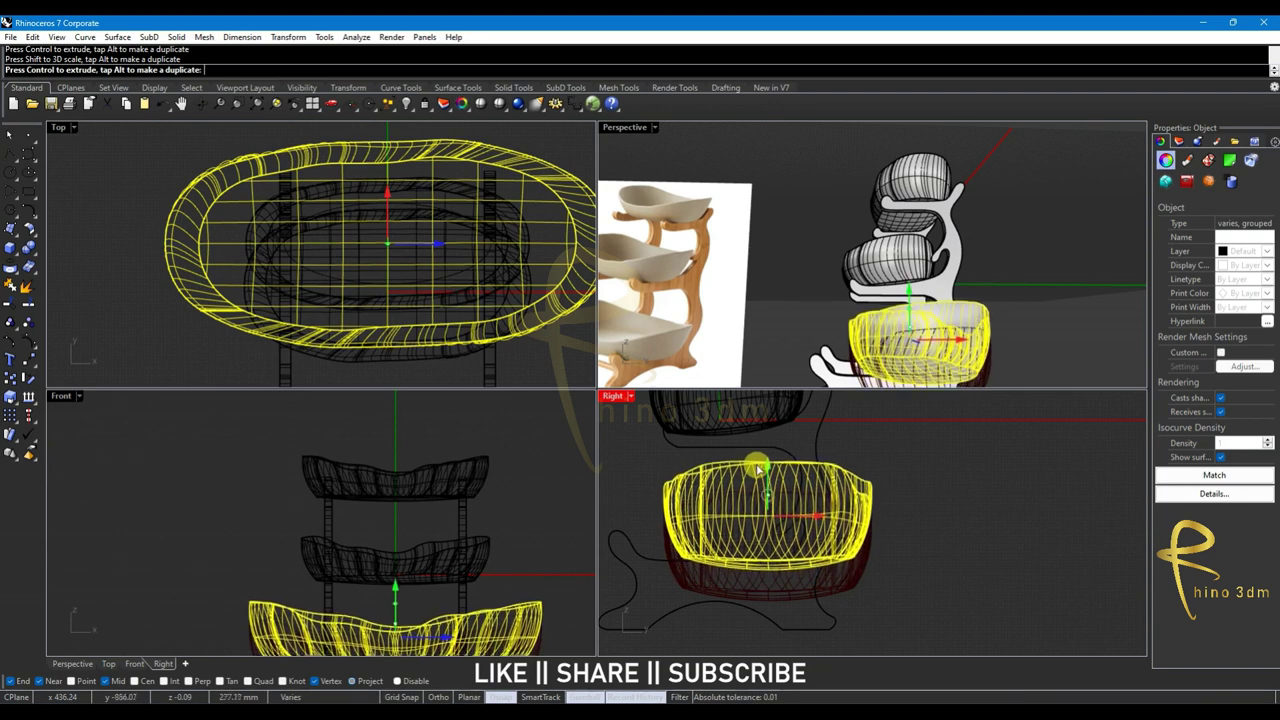
{"action": "left_click_drag", "start_coordinate": [820, 520], "coordinate": [780, 519]}
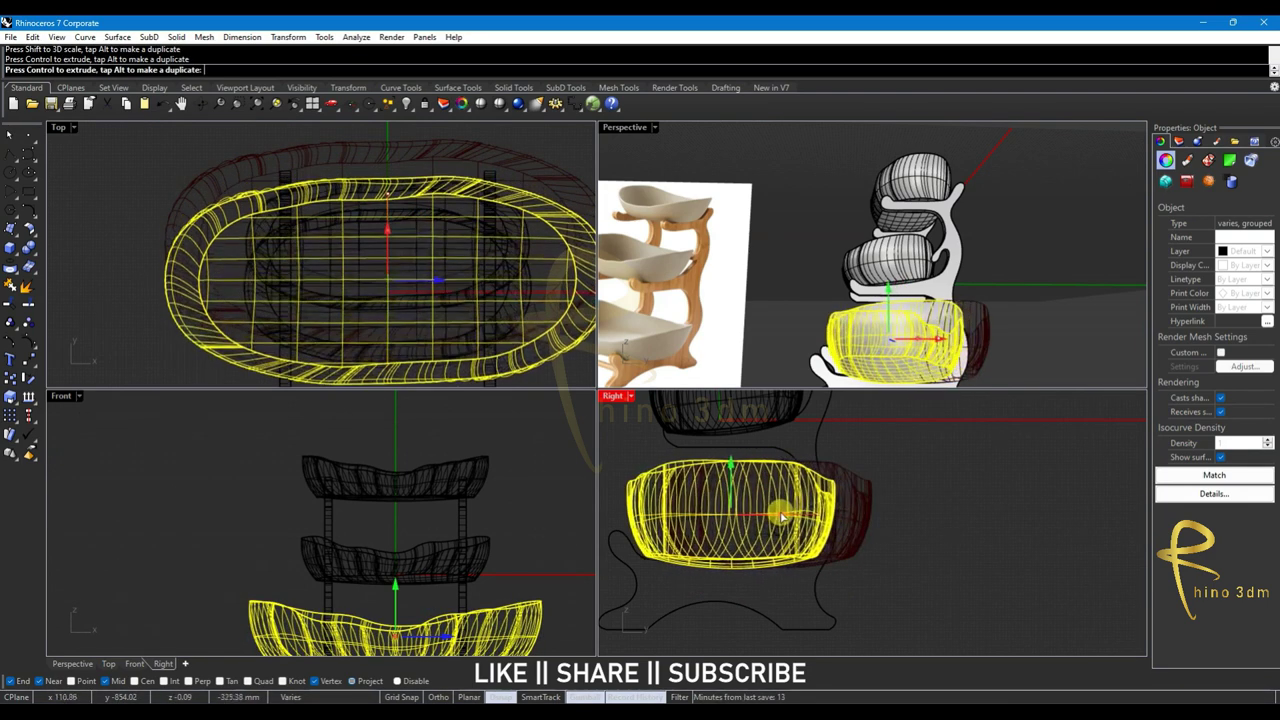
{"action": "left_click_drag", "start_coordinate": [727, 467], "coordinate": [727, 463]}
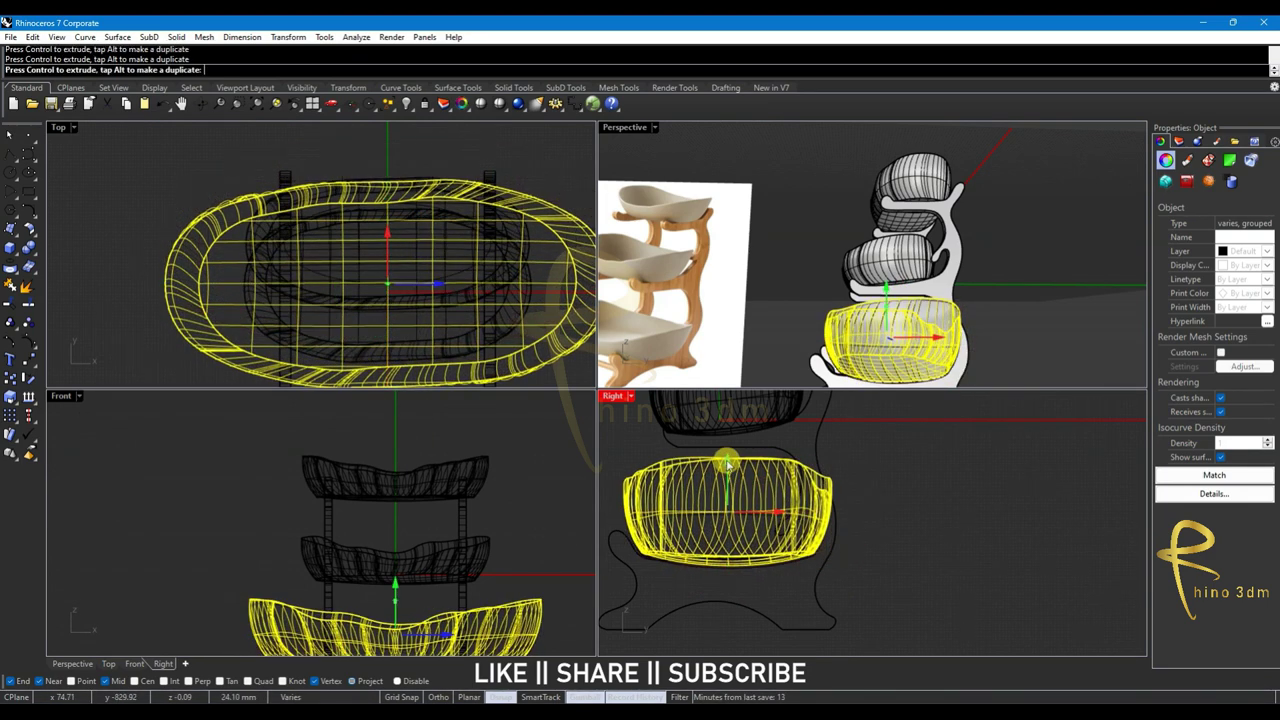
{"action": "left_click_drag", "start_coordinate": [622, 513], "coordinate": [642, 518]}
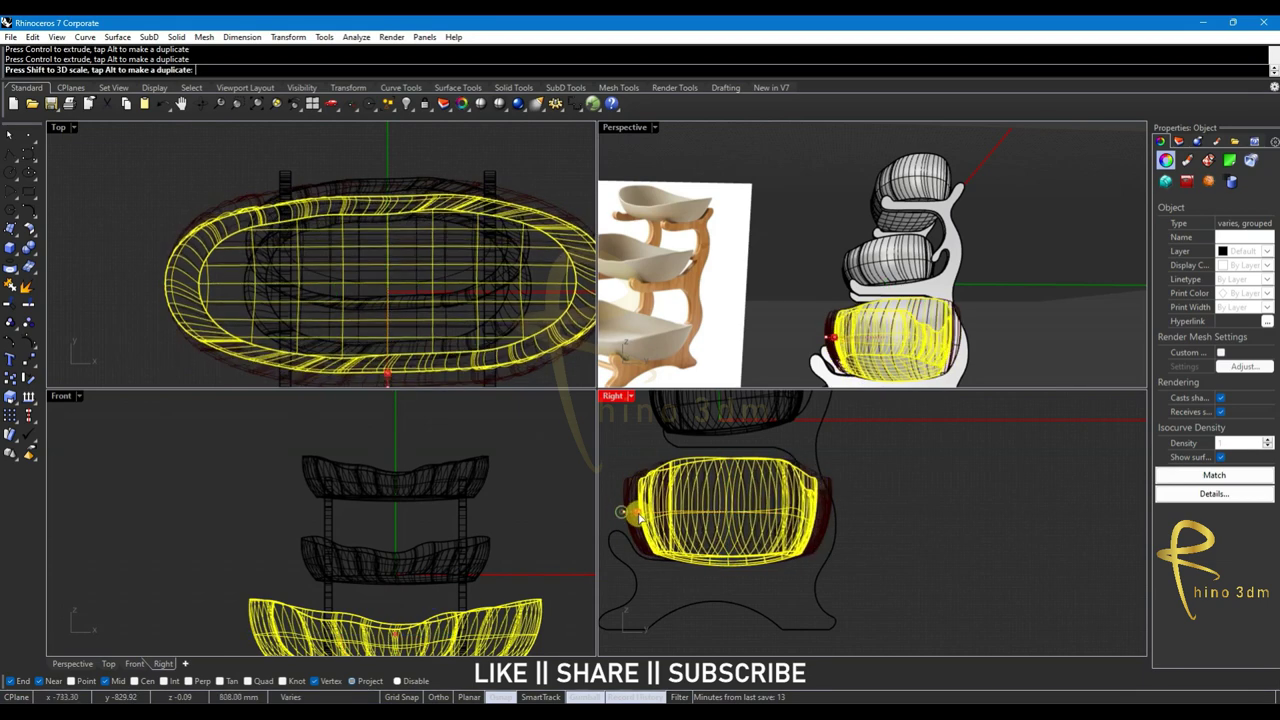
{"action": "left_click_drag", "start_coordinate": [729, 571], "coordinate": [729, 556]}
{"action": "left_click_drag", "start_coordinate": [781, 520], "coordinate": [740, 515]}
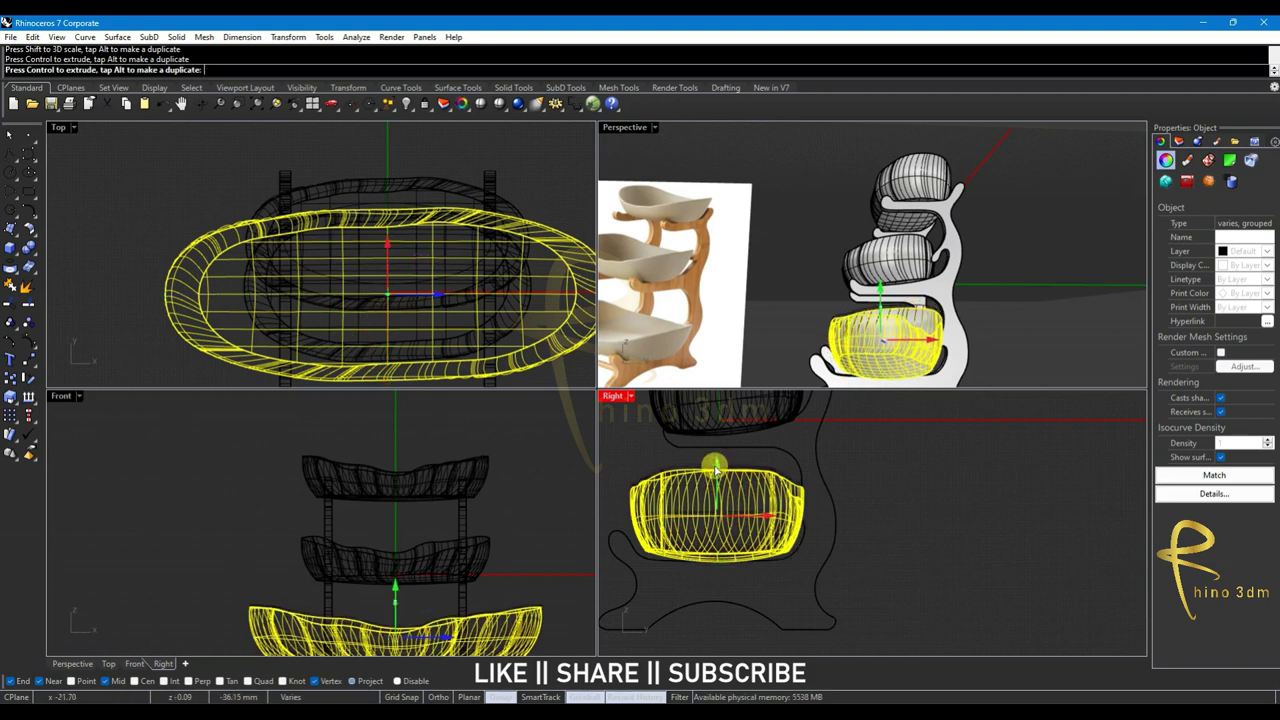
{"action": "left_click_drag", "start_coordinate": [716, 468], "coordinate": [716, 480]}
{"action": "mouse_move", "coordinate": [762, 523]}
{"action": "left_mouse_down"}
{"action": "mouse_move", "coordinate": [765, 548]}
{"action": "mouse_move", "coordinate": [713, 535]}
{"action": "left_mouse_up"}
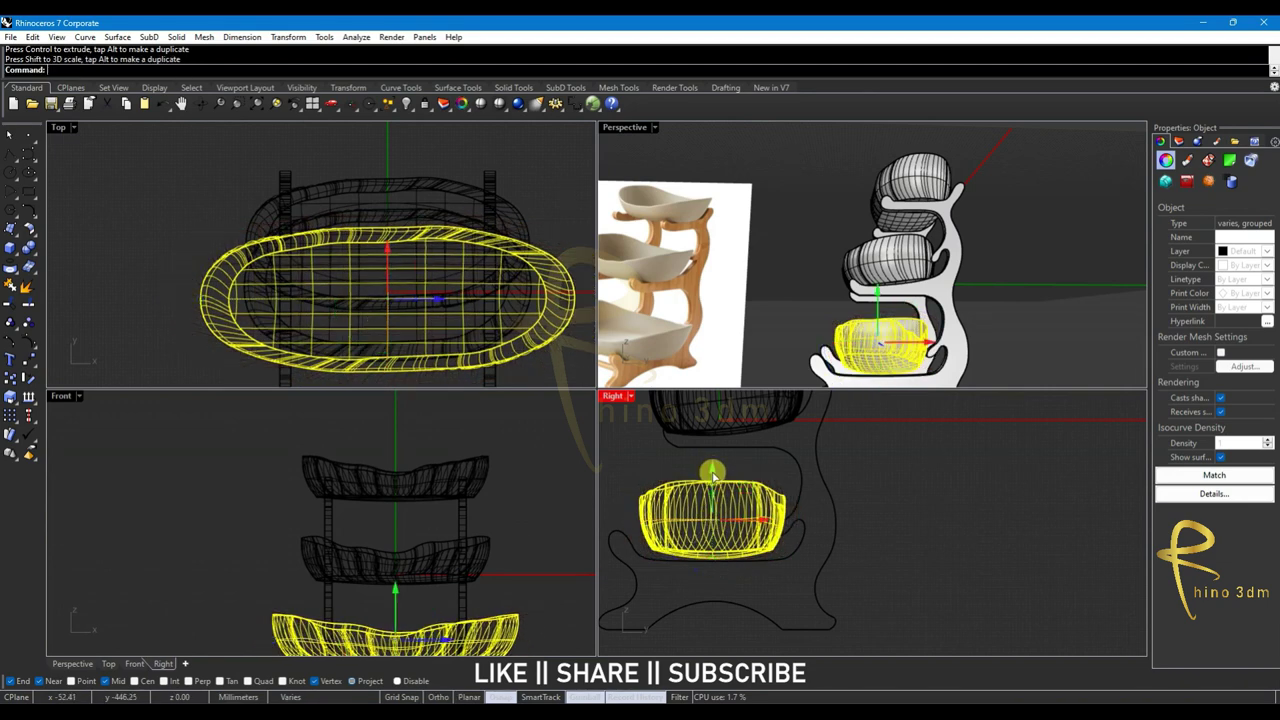
{"action": "left_click_drag", "start_coordinate": [712, 474], "coordinate": [713, 478]}
{"action": "left_click_drag", "start_coordinate": [766, 534], "coordinate": [700, 537]}
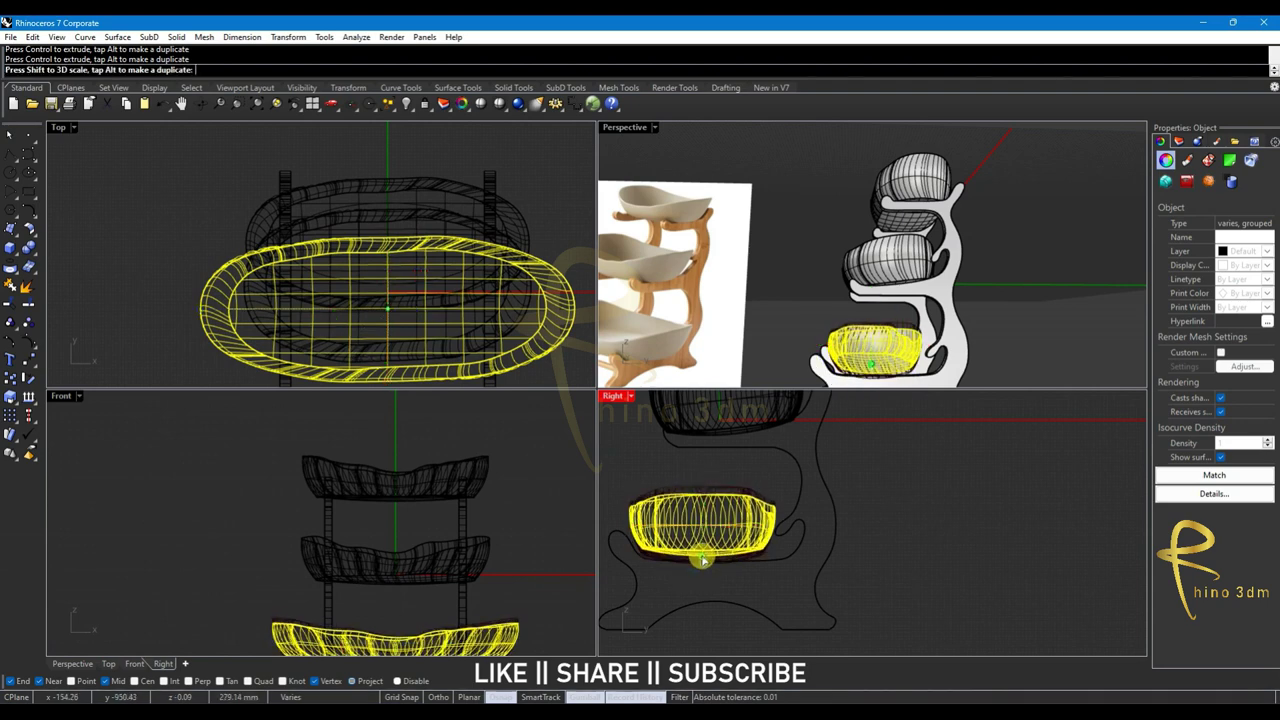
{"action": "key", "text": "ctrl+z"}
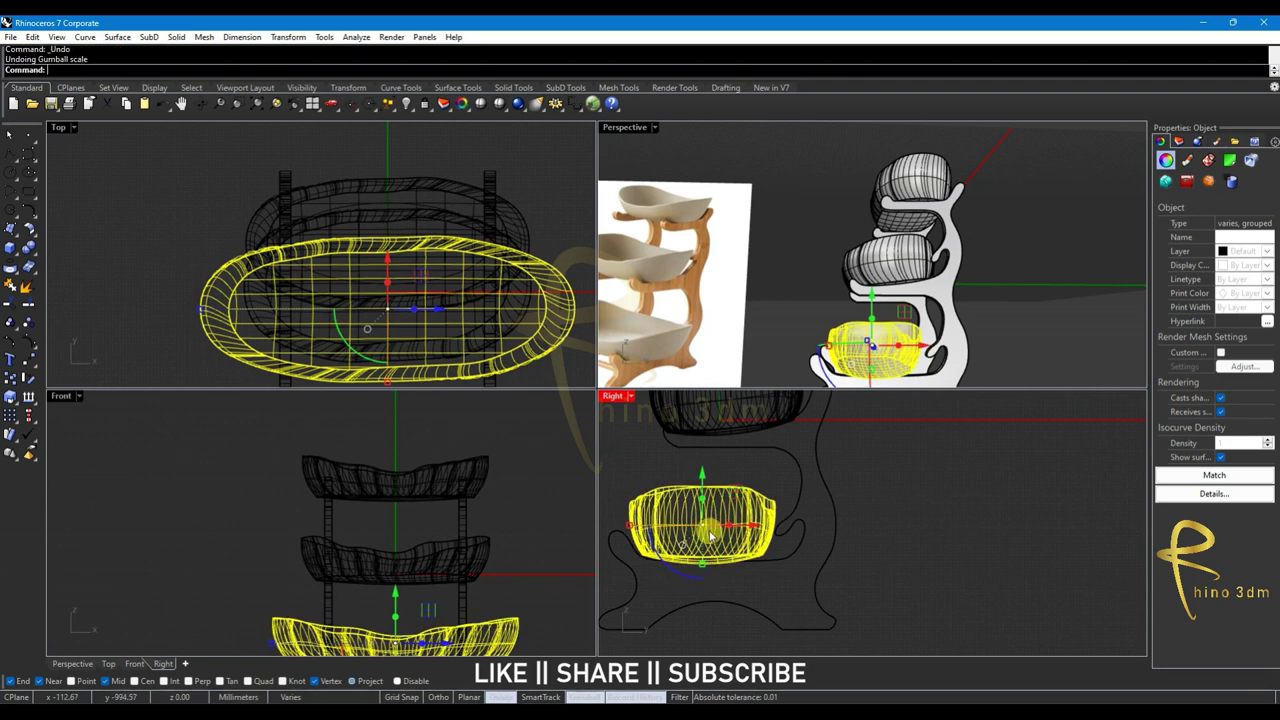
{"action": "left_click", "coordinate": [966, 535]}
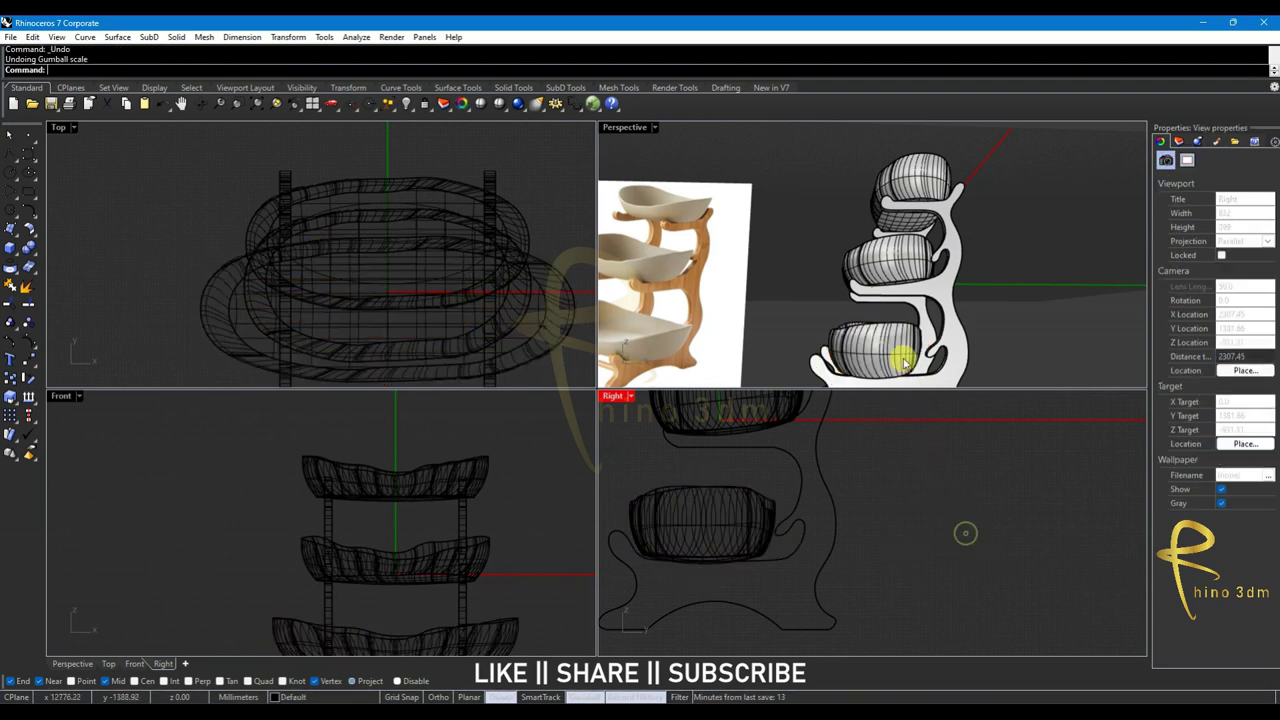
Enlarge the bottom bowl with the gumball scale handles and shift it into place
{"action": "right_click_drag", "start_coordinate": [903, 360], "coordinate": [943, 129]}
{"action": "scroll", "coordinate": [943, 271], "scroll_direction": "down", "scroll_amount": 3}
{"action": "mouse_move", "coordinate": [903, 260]}
{"action": "right_mouse_down"}
{"action": "mouse_move", "coordinate": [948, 223]}
{"action": "mouse_move", "coordinate": [880, 229]}
{"action": "mouse_move", "coordinate": [903, 280]}
{"action": "right_mouse_up"}
{"action": "scroll", "coordinate": [900, 290], "scroll_direction": "up", "scroll_amount": 3}
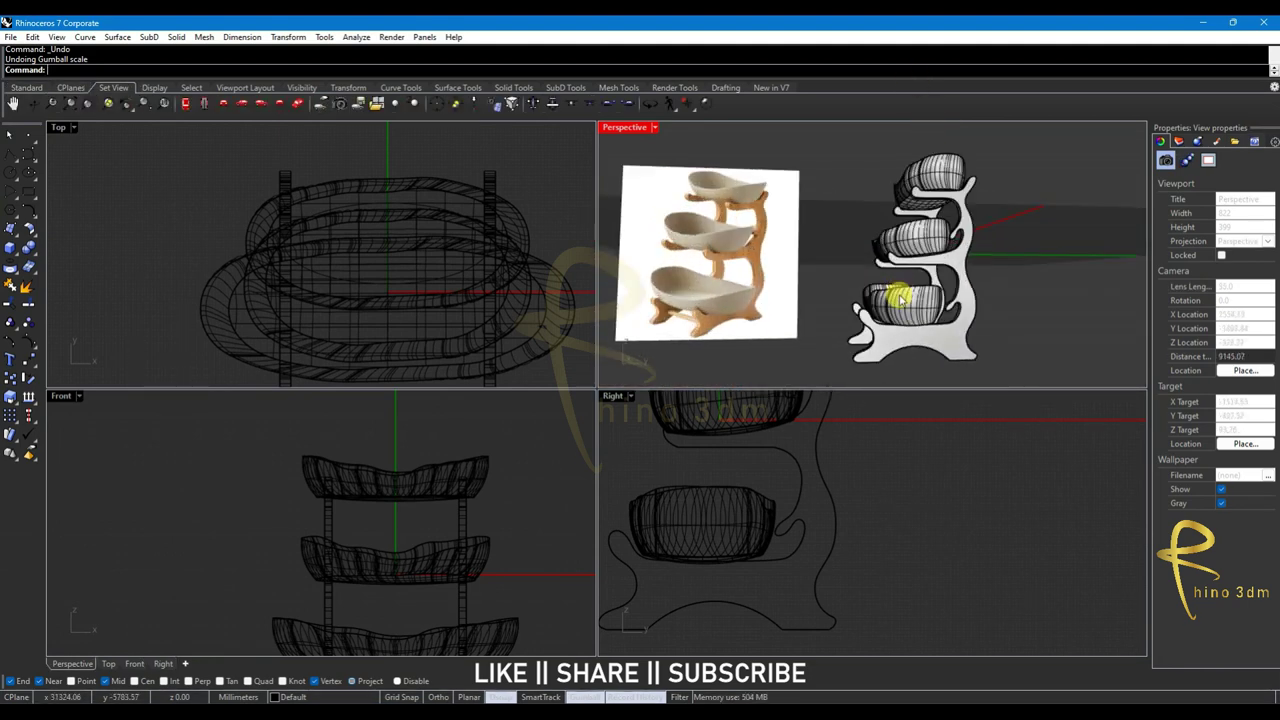
{"action": "scroll", "coordinate": [902, 298], "scroll_direction": "up", "scroll_amount": 3}
{"action": "scroll", "coordinate": [909, 325], "scroll_direction": "up", "scroll_amount": 2}
{"action": "left_click", "coordinate": [918, 326]}
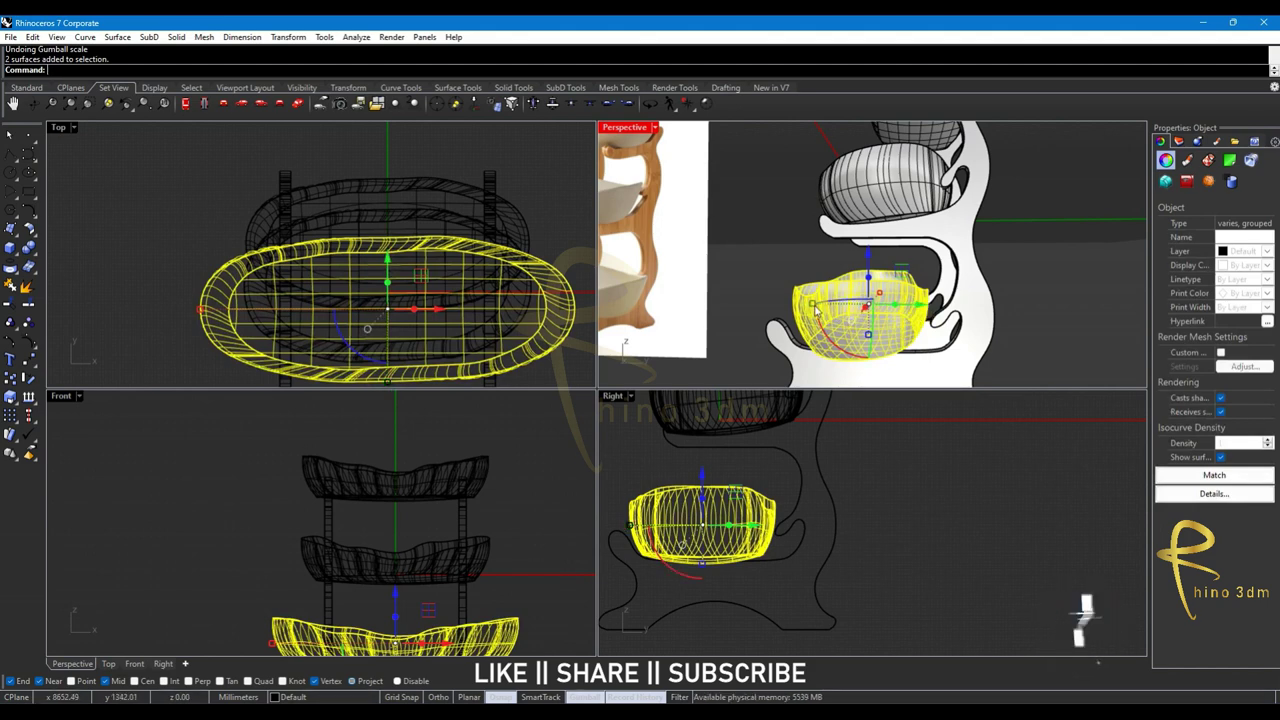
{"action": "left_click_drag", "start_coordinate": [822, 311], "coordinate": [812, 309]}
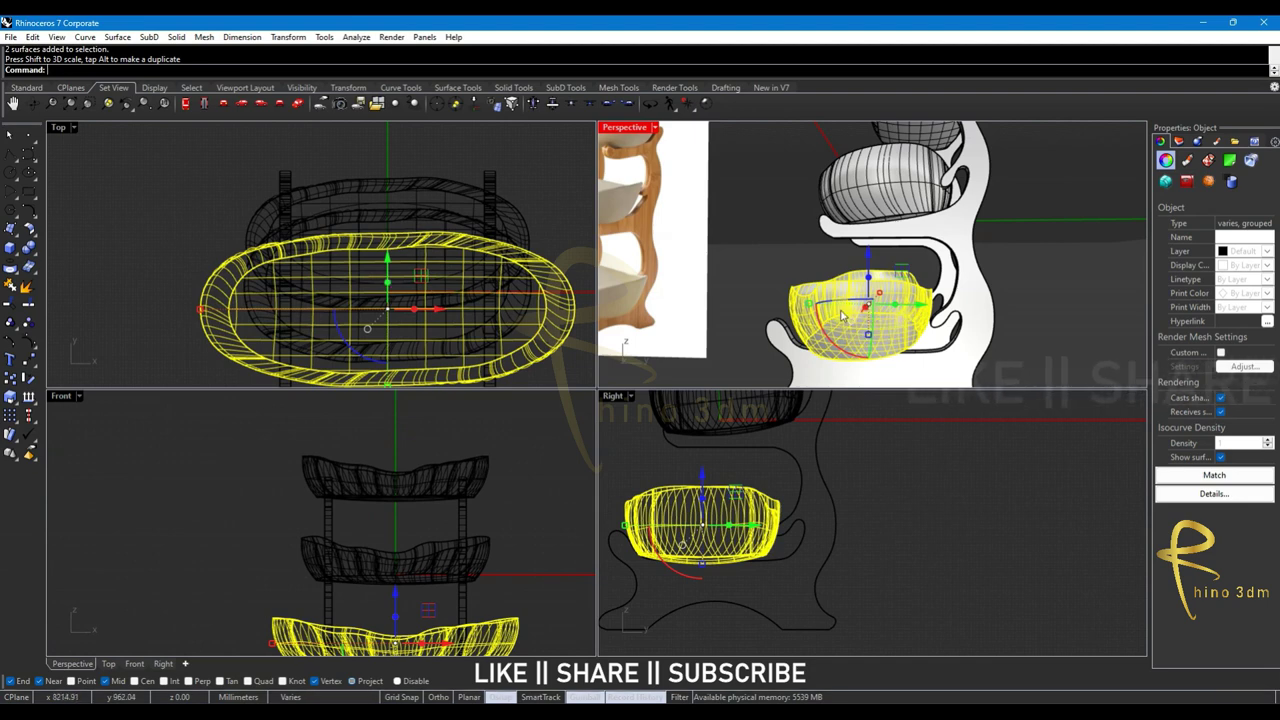
{"action": "left_click_drag", "start_coordinate": [818, 310], "coordinate": [810, 308]}
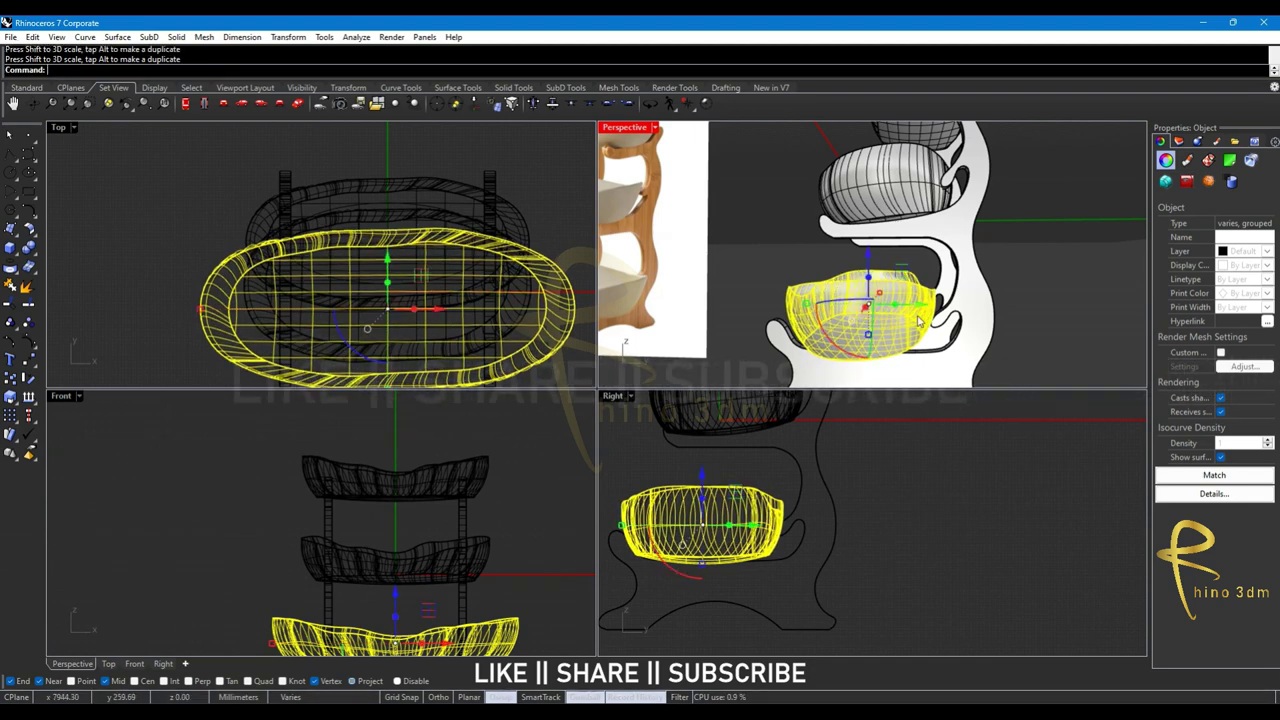
{"action": "left_click_drag", "start_coordinate": [900, 306], "coordinate": [920, 313]}
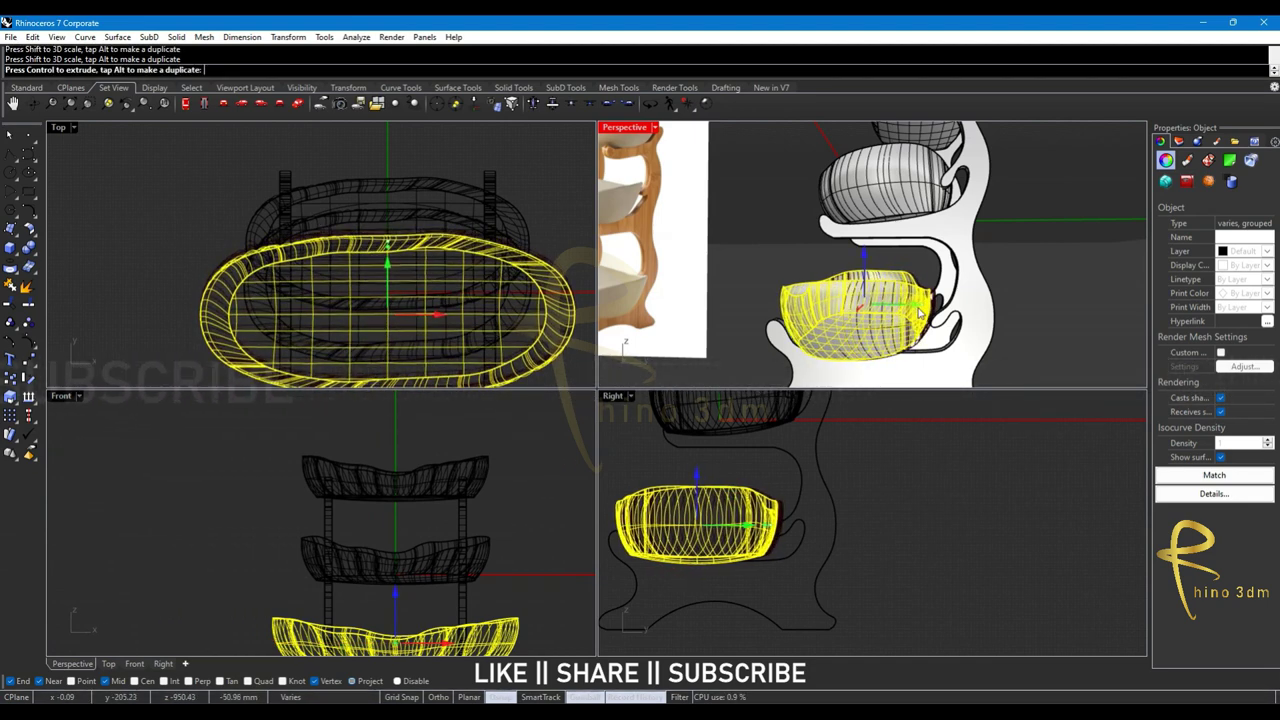
{"action": "left_click", "coordinate": [943, 451]}
Move the bottom bowl back into the stack after checking it from another angle
{"action": "scroll", "coordinate": [937, 348], "scroll_direction": "up", "scroll_amount": 5}
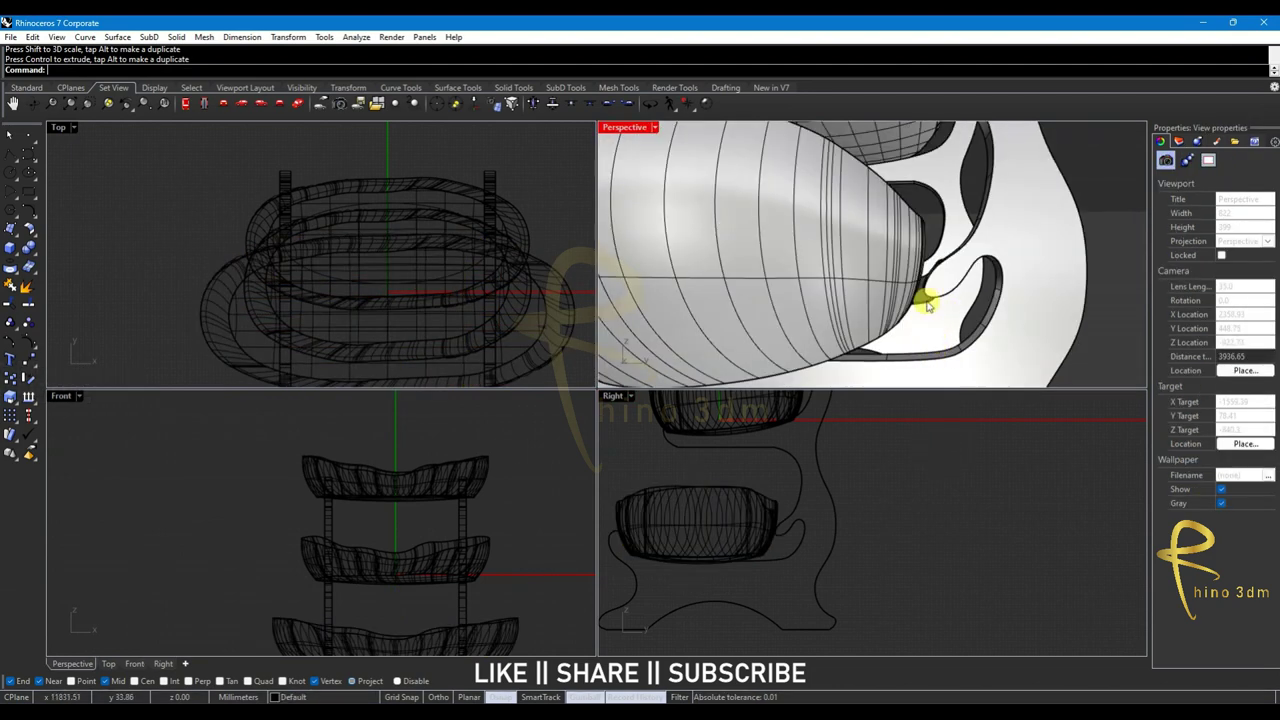
{"action": "right_click_drag", "start_coordinate": [927, 305], "coordinate": [985, 311]}
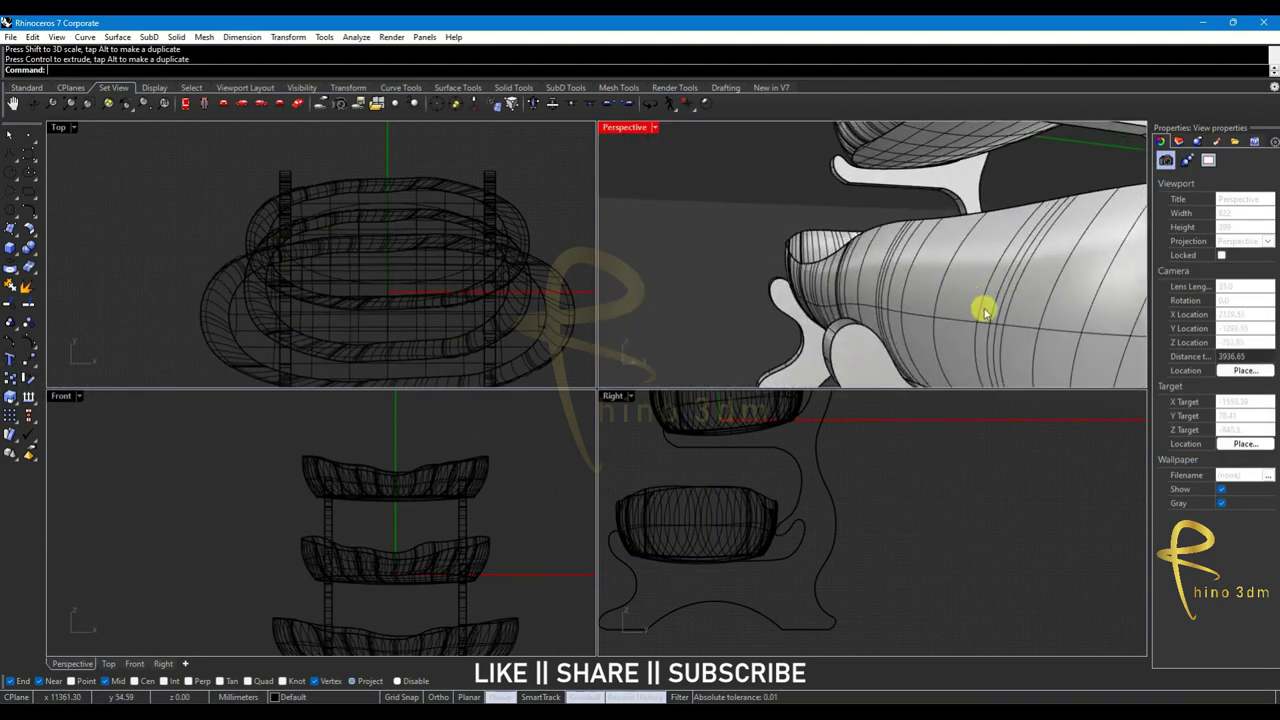
{"action": "scroll", "coordinate": [912, 314], "scroll_direction": "down", "scroll_amount": 5}
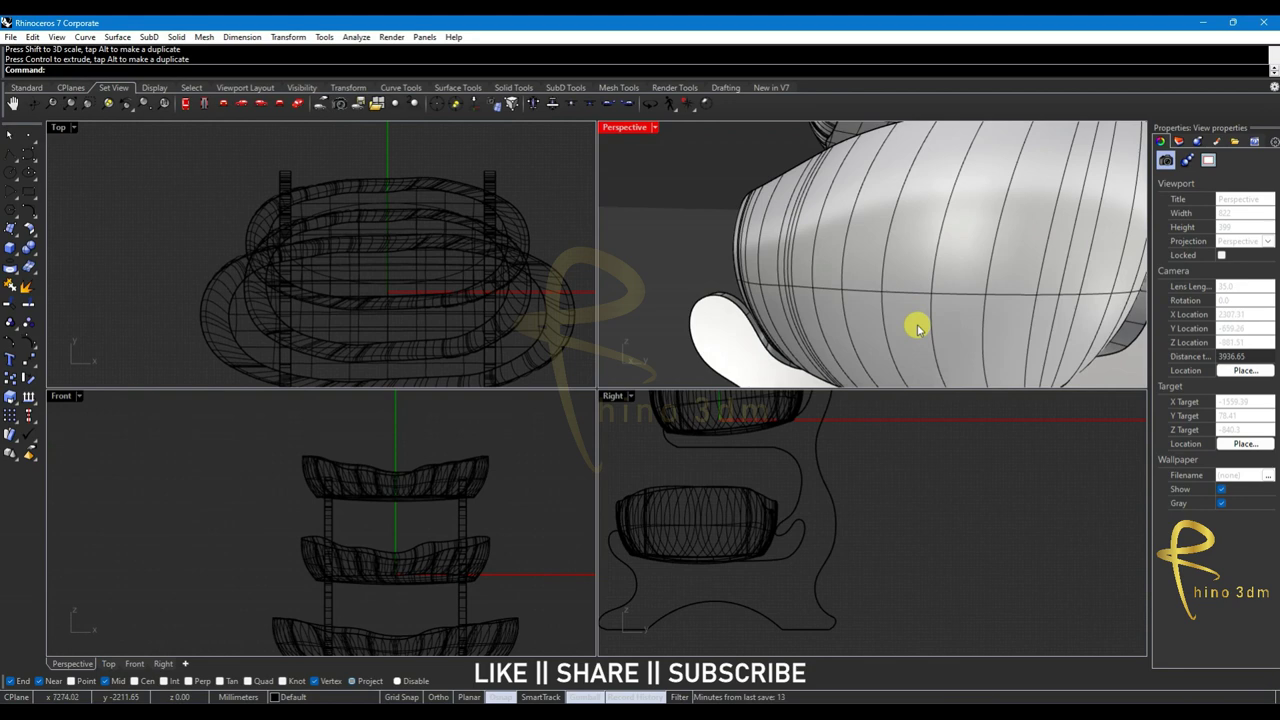
{"action": "mouse_move", "coordinate": [877, 315]}
{"action": "right_mouse_down"}
{"action": "mouse_move", "coordinate": [908, 309]}
{"action": "mouse_move", "coordinate": [903, 346]}
{"action": "mouse_move", "coordinate": [872, 327]}
{"action": "mouse_move", "coordinate": [1034, 351]}
{"action": "mouse_move", "coordinate": [908, 286]}
{"action": "right_mouse_up"}
{"action": "left_click", "coordinate": [895, 298]}
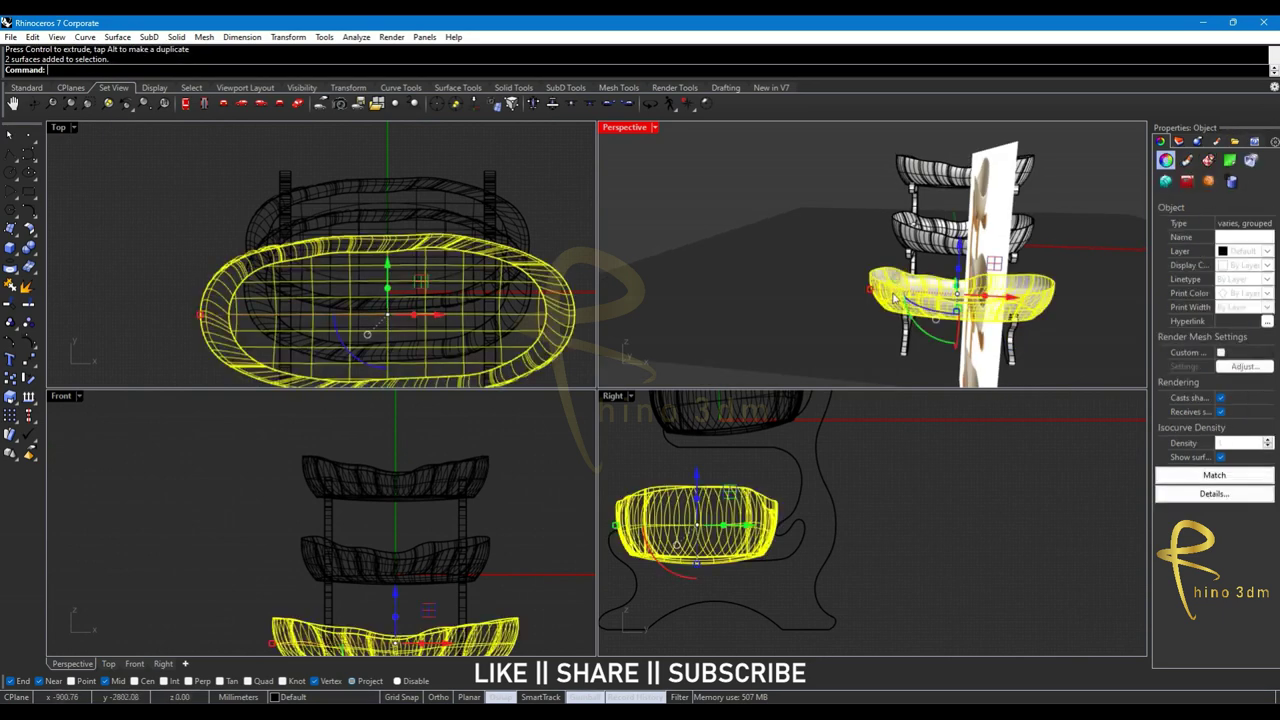
{"action": "left_click_drag", "start_coordinate": [870, 292], "coordinate": [860, 320]}
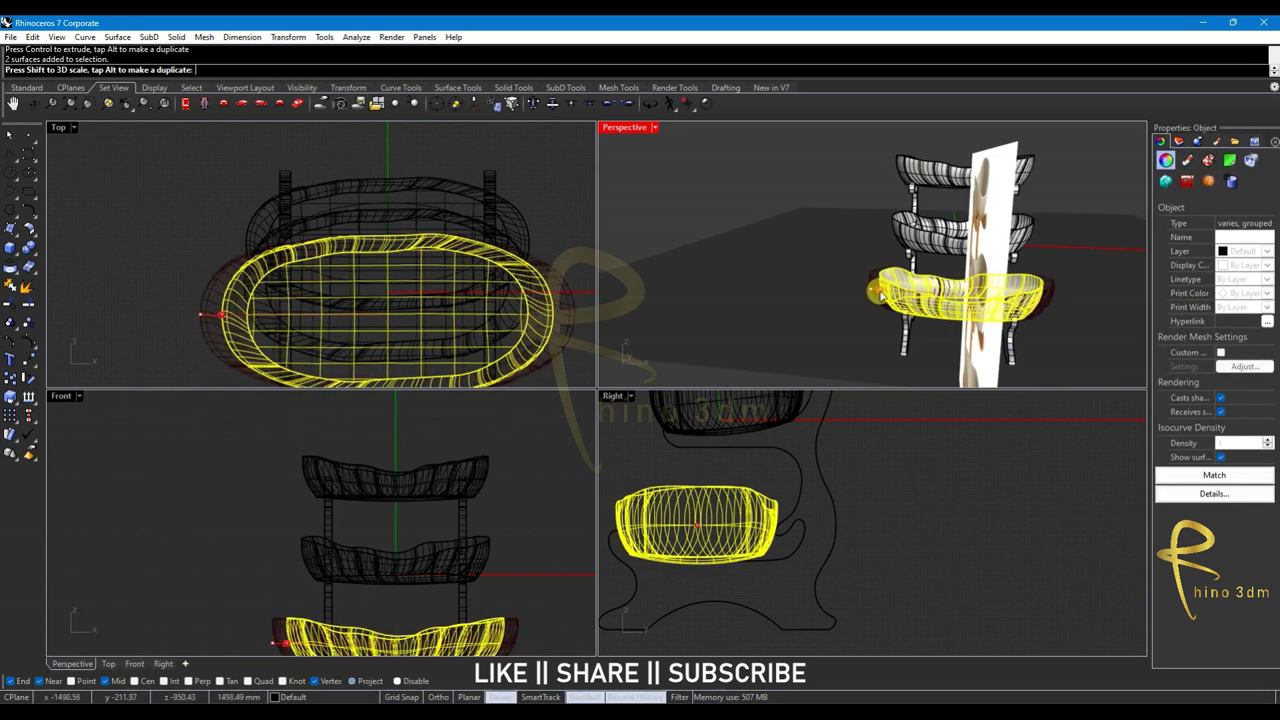
{"action": "left_click", "coordinate": [860, 320]}
{"action": "mouse_move", "coordinate": [860, 320]}
{"action": "right_mouse_down"}
{"action": "mouse_move", "coordinate": [1009, 337]}
{"action": "mouse_move", "coordinate": [1046, 309]}
{"action": "mouse_move", "coordinate": [823, 303]}
{"action": "mouse_move", "coordinate": [822, 320]}
{"action": "mouse_move", "coordinate": [846, 294]}
{"action": "mouse_move", "coordinate": [925, 312]}
{"action": "right_mouse_up"}
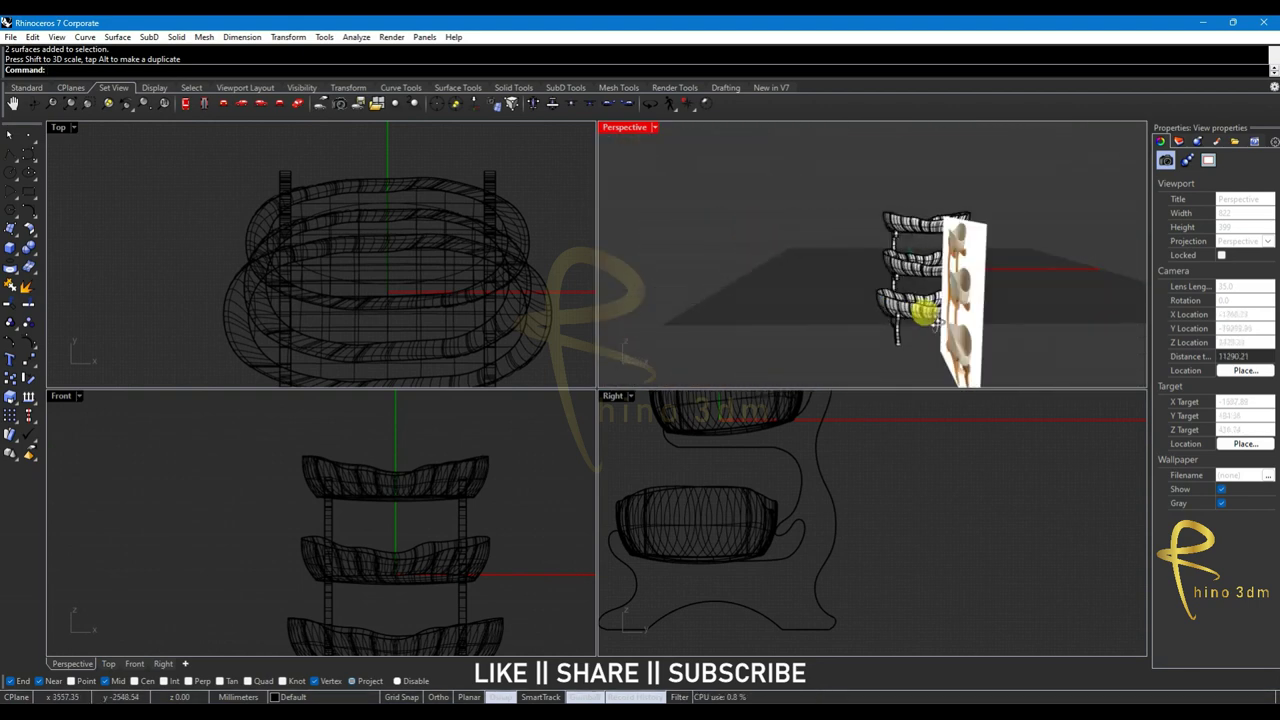
Select the upper bowl group and enlarge it slightly
{"action": "right_click_drag", "start_coordinate": [885, 259], "coordinate": [895, 271]}
{"action": "left_click", "coordinate": [891, 266]}
{"action": "left_click", "coordinate": [886, 194]}
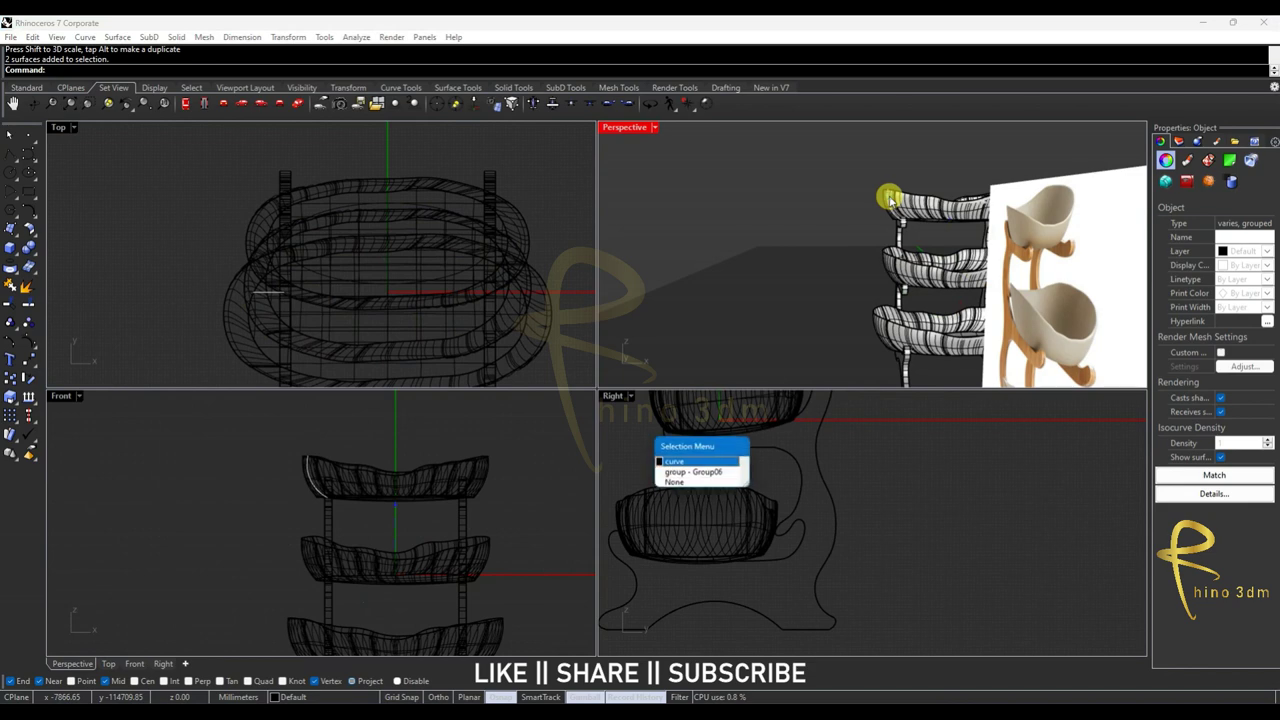
{"action": "left_click", "coordinate": [896, 212]}
{"action": "left_click_drag", "start_coordinate": [880, 208], "coordinate": [888, 276]}
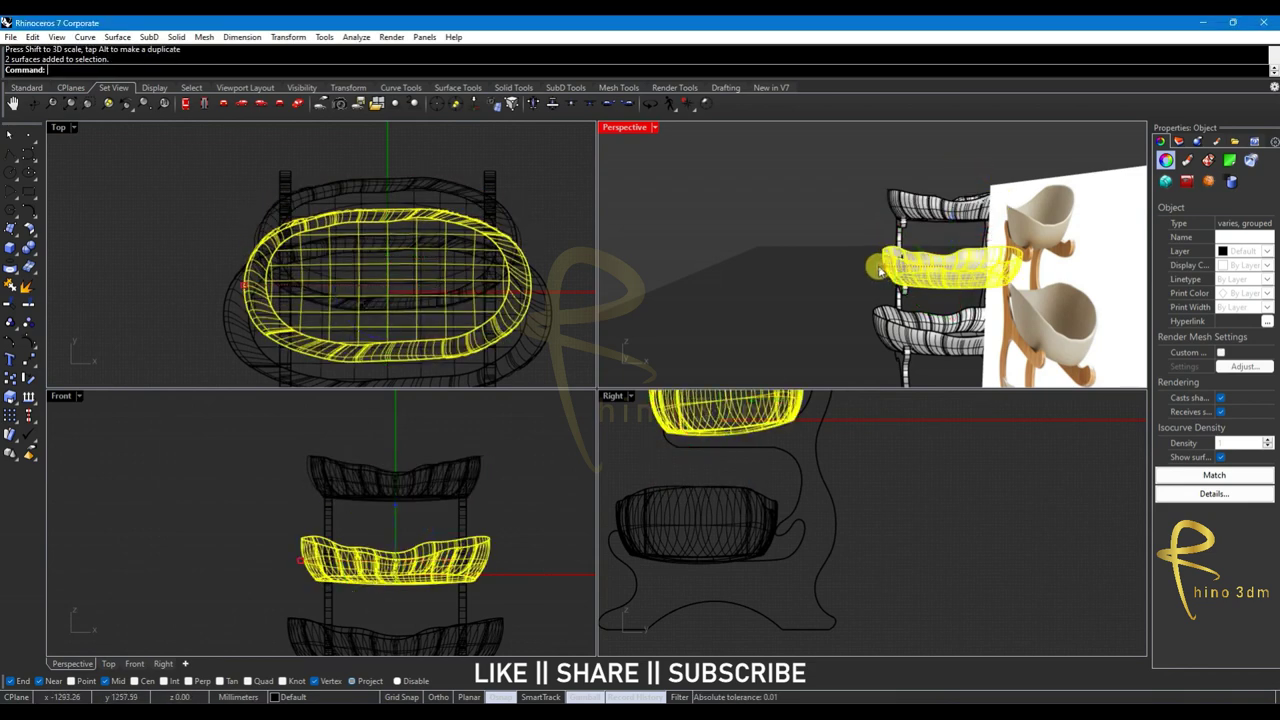
{"action": "mouse_move", "coordinate": [880, 270]}
{"action": "left_mouse_down"}
{"action": "mouse_move", "coordinate": [877, 328]}
{"action": "mouse_move", "coordinate": [840, 334]}
{"action": "left_mouse_up"}
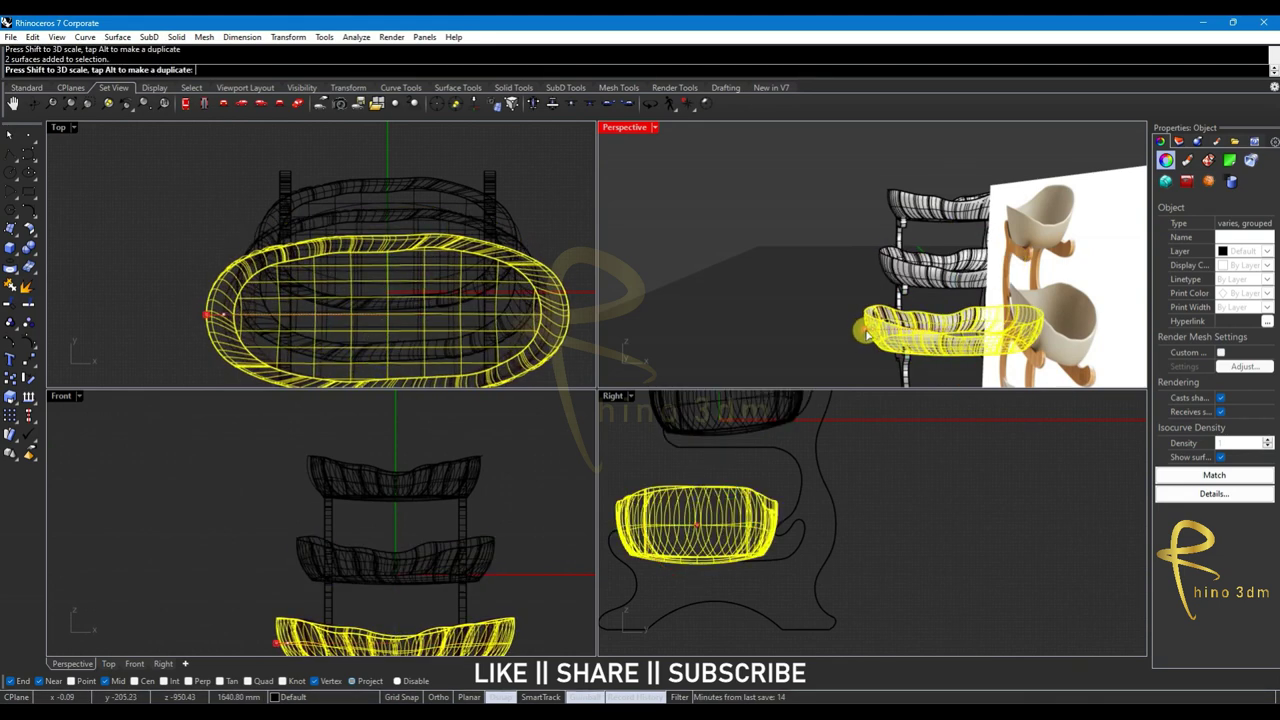
{"action": "left_click", "coordinate": [840, 336]}
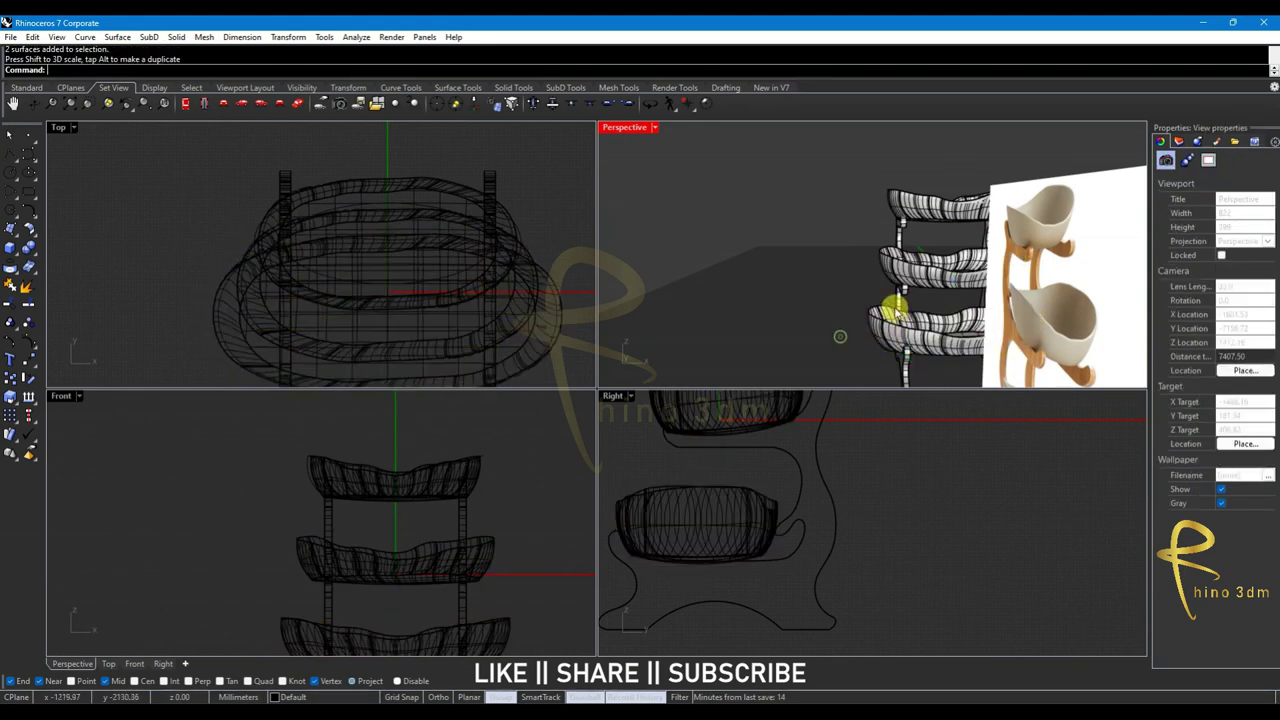
Delete the reference picture plane from the scene
{"action": "left_click", "coordinate": [1000, 314]}
{"action": "right_click_drag", "start_coordinate": [1068, 318], "coordinate": [800, 312]}
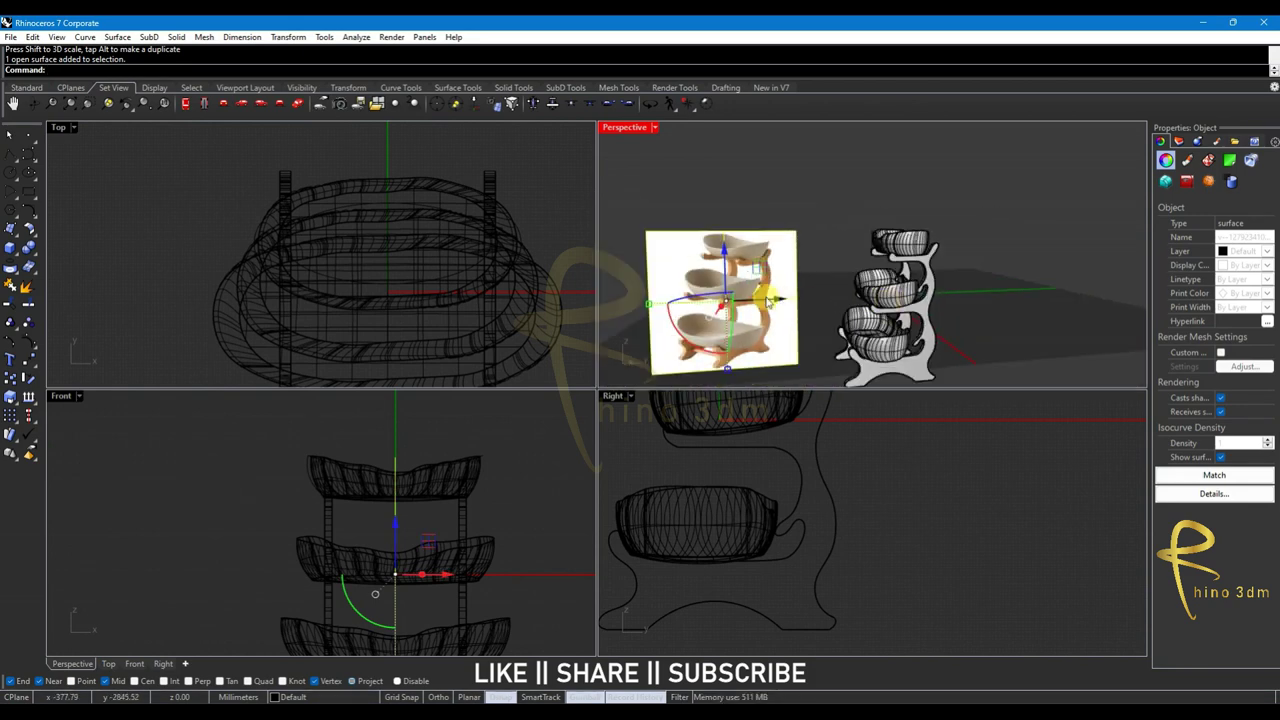
{"action": "left_click", "coordinate": [795, 308]}
{"action": "key", "text": "Escape"}
{"action": "key", "text": "Delete"}
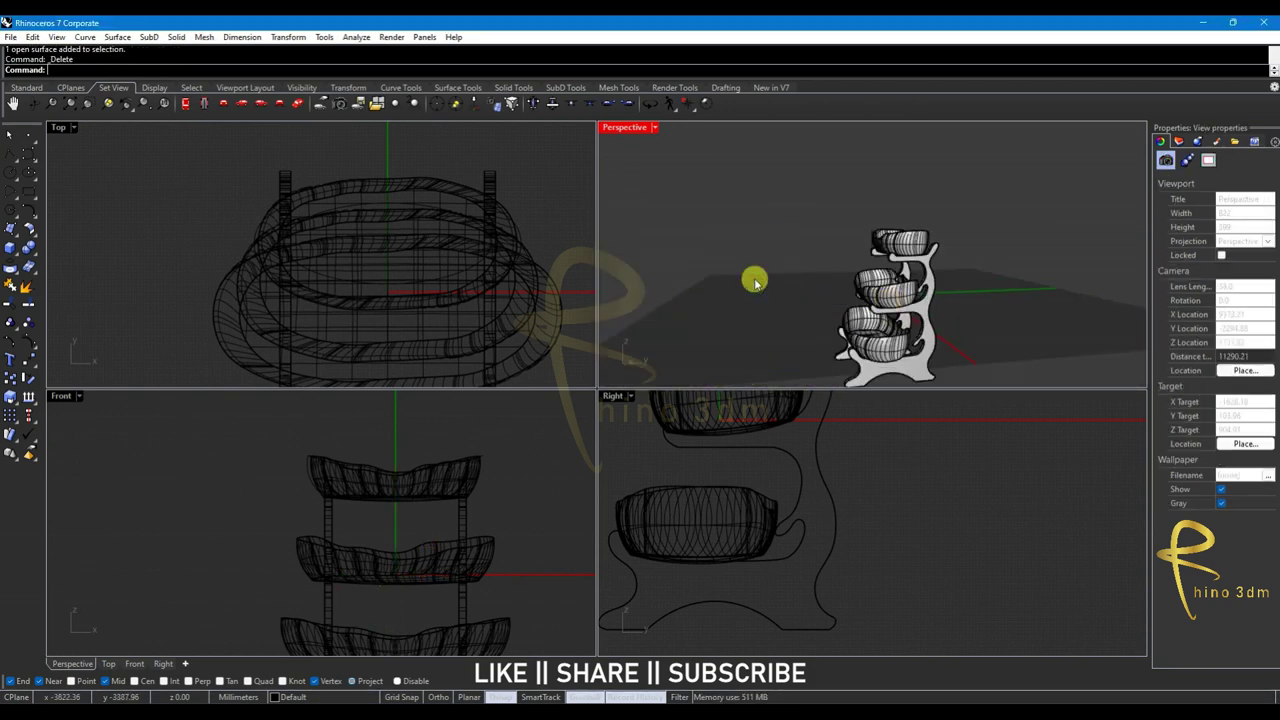
Maximize the Perspective view, orbit to a frontal angle, and select the top bowl
{"action": "double_click", "coordinate": [628, 130]}
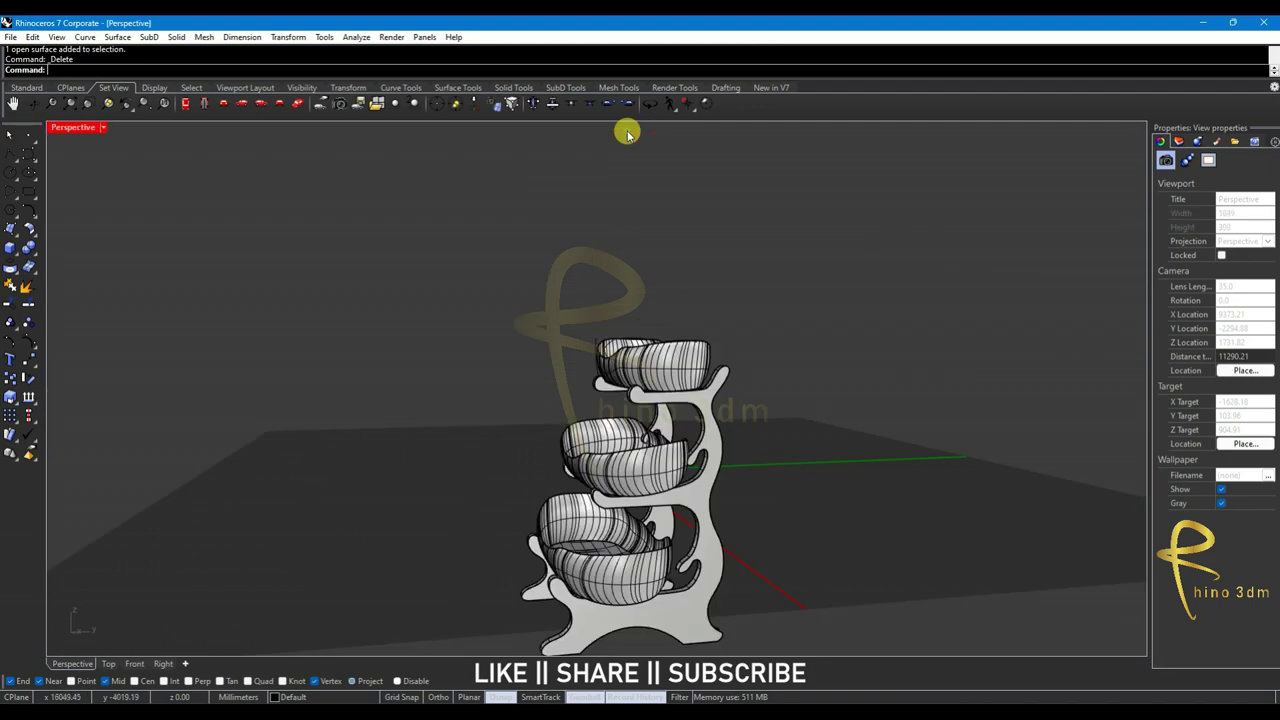
{"action": "right_click_drag", "start_coordinate": [585, 344], "coordinate": [645, 420]}
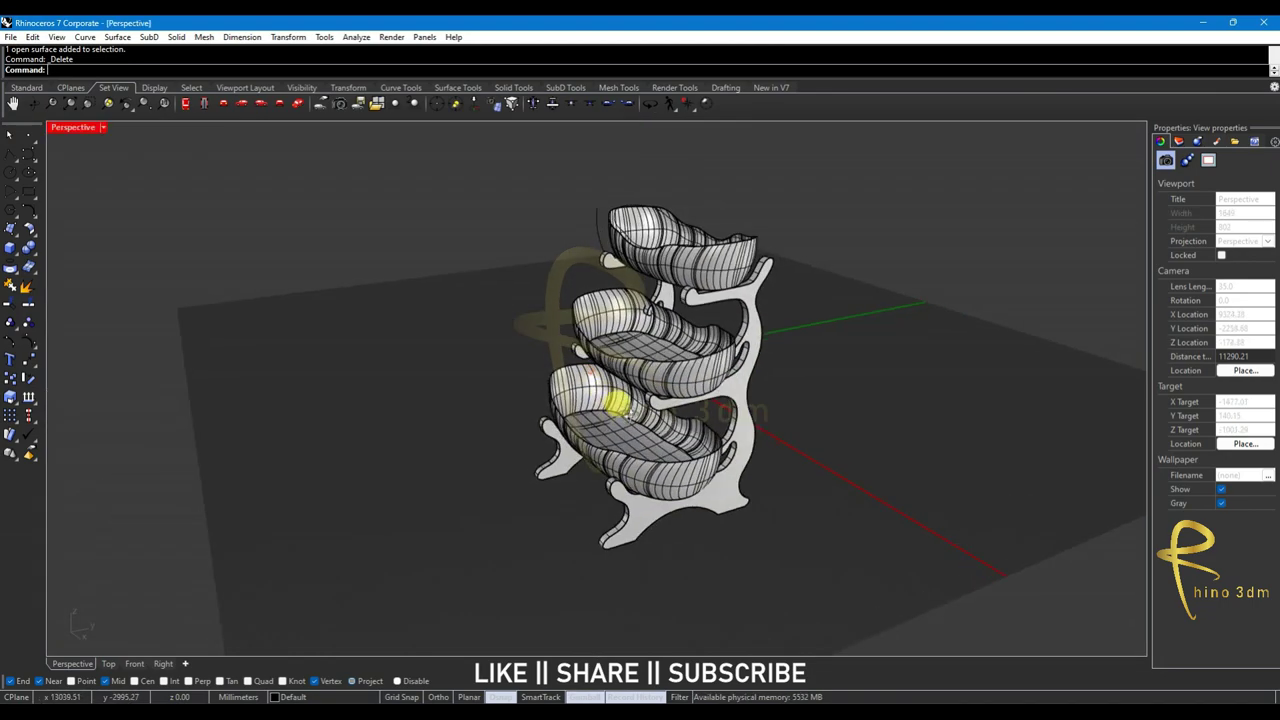
{"action": "scroll", "coordinate": [647, 421], "scroll_direction": "up", "scroll_amount": 3}
{"action": "mouse_move", "coordinate": [660, 415]}
{"action": "right_mouse_down"}
{"action": "mouse_move", "coordinate": [677, 396]}
{"action": "mouse_move", "coordinate": [586, 391]}
{"action": "mouse_move", "coordinate": [657, 294]}
{"action": "right_mouse_up"}
{"action": "left_click", "coordinate": [677, 213]}
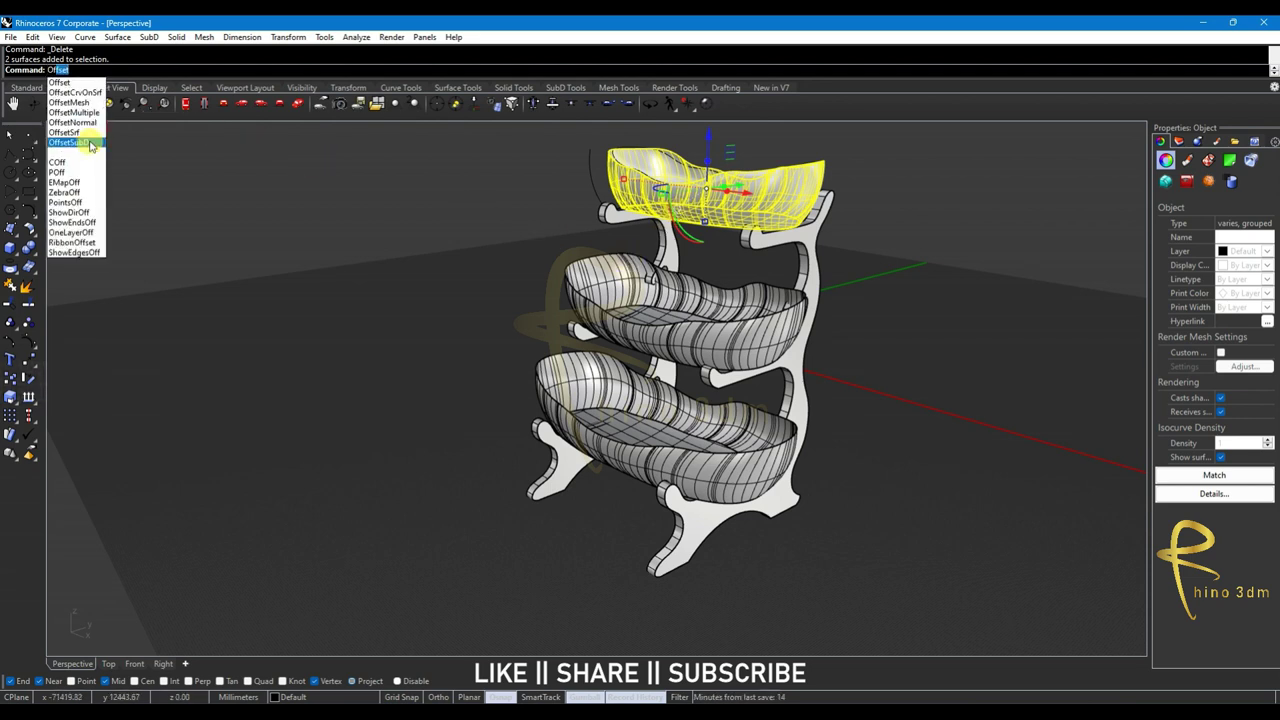
Try offsetting the top bowl surface by 5, then undo it
{"action": "left_click", "coordinate": [95, 133]}
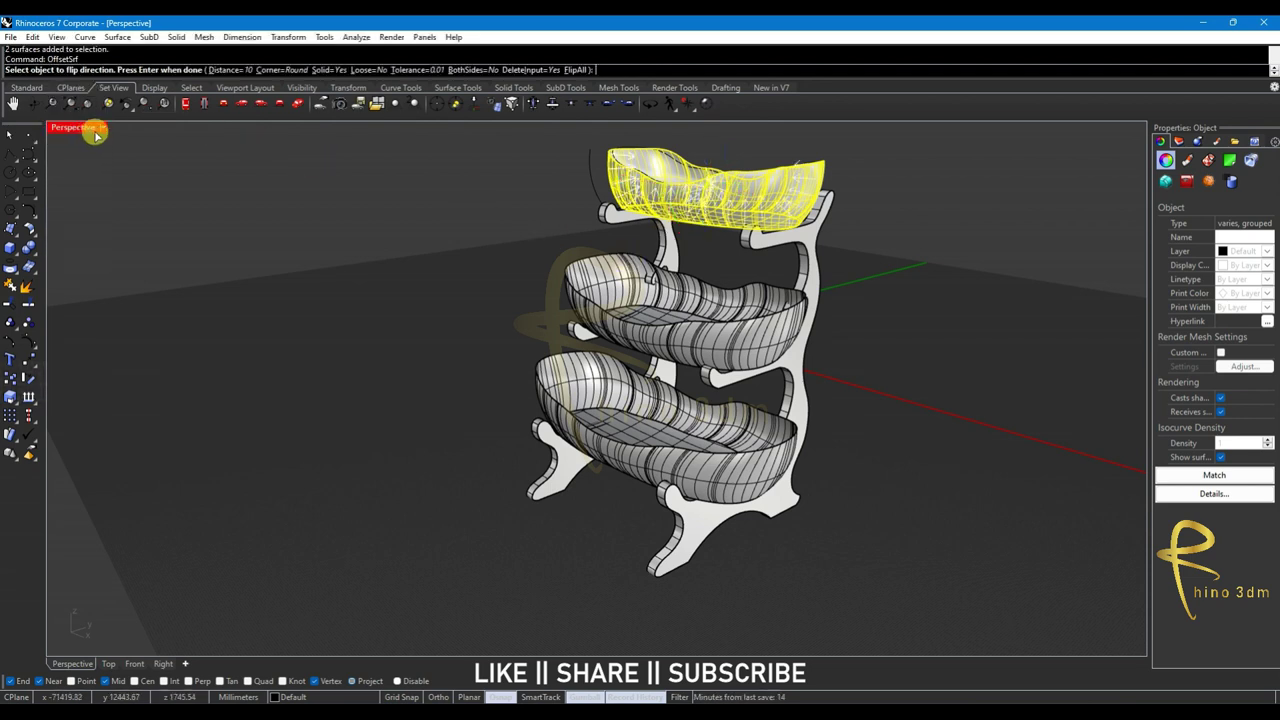
{"action": "left_click", "coordinate": [228, 70]}
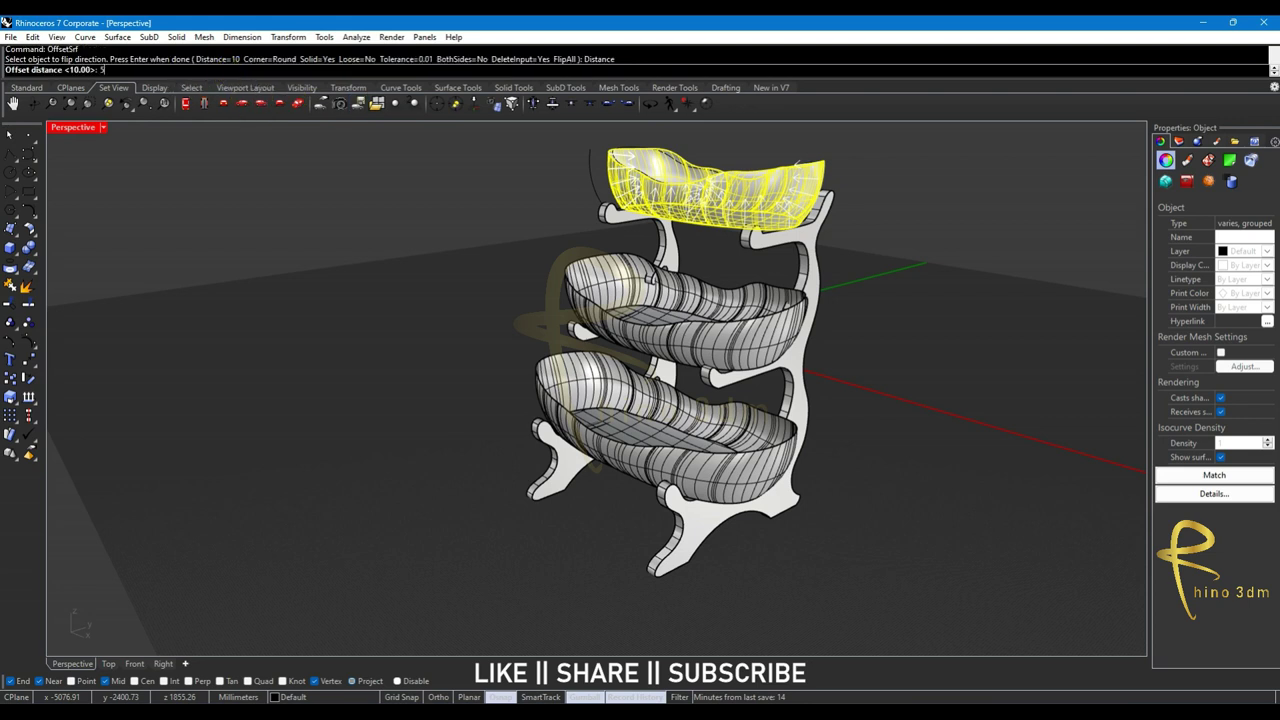
{"action": "key", "text": "Return"}
{"action": "key", "text": "Return"}
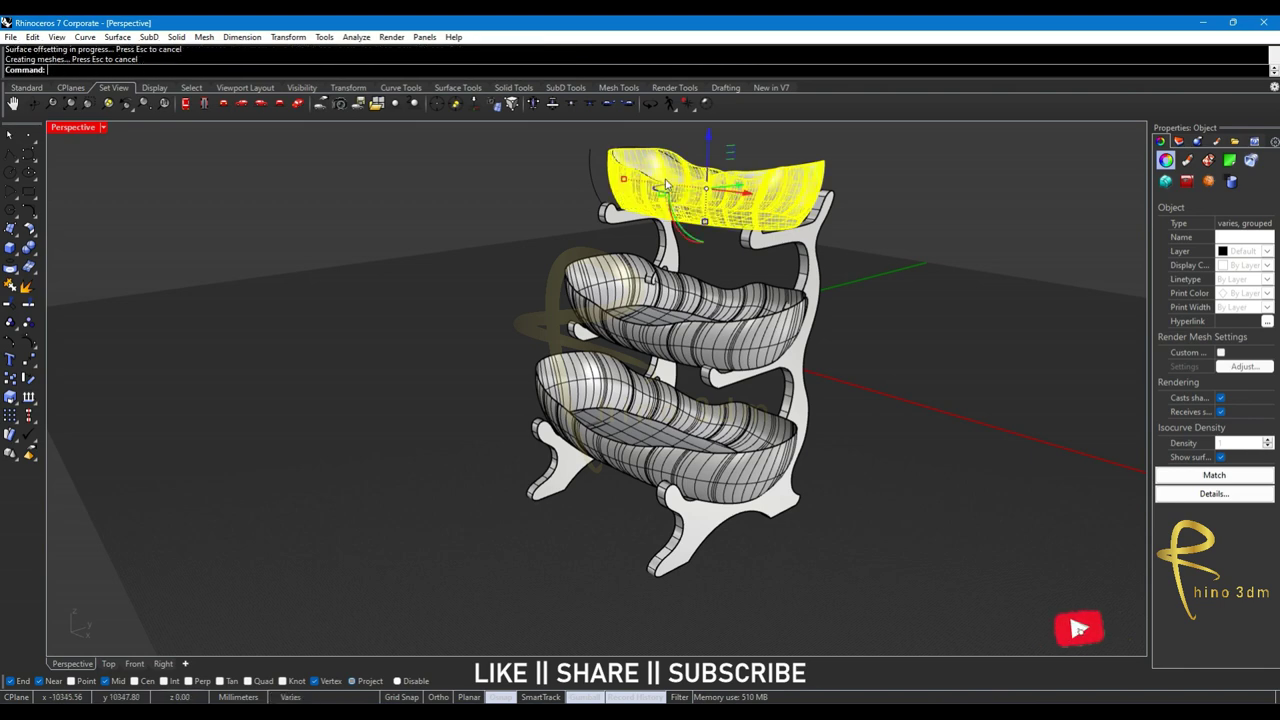
{"action": "right_click_drag", "start_coordinate": [664, 178], "coordinate": [590, 247]}
{"action": "key", "text": "Escape"}
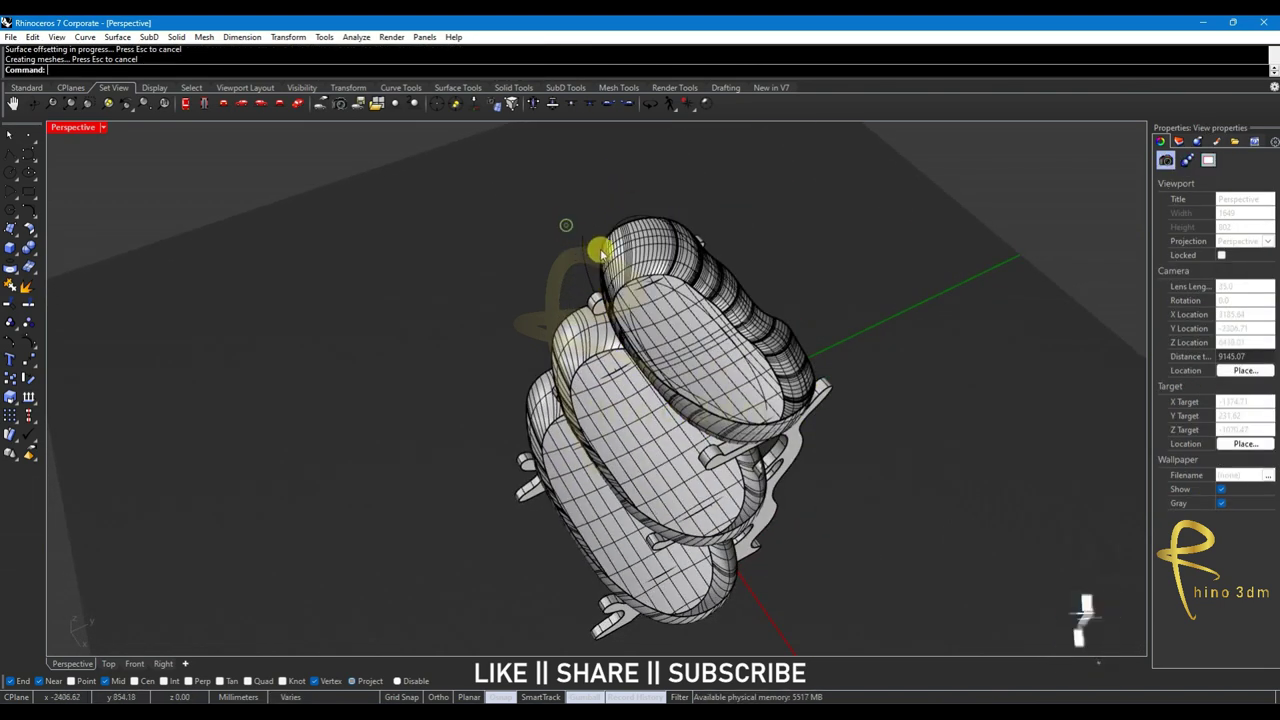
{"action": "scroll", "coordinate": [600, 252], "scroll_direction": "up", "scroll_amount": 5}
{"action": "key", "text": "ctrl+z"}
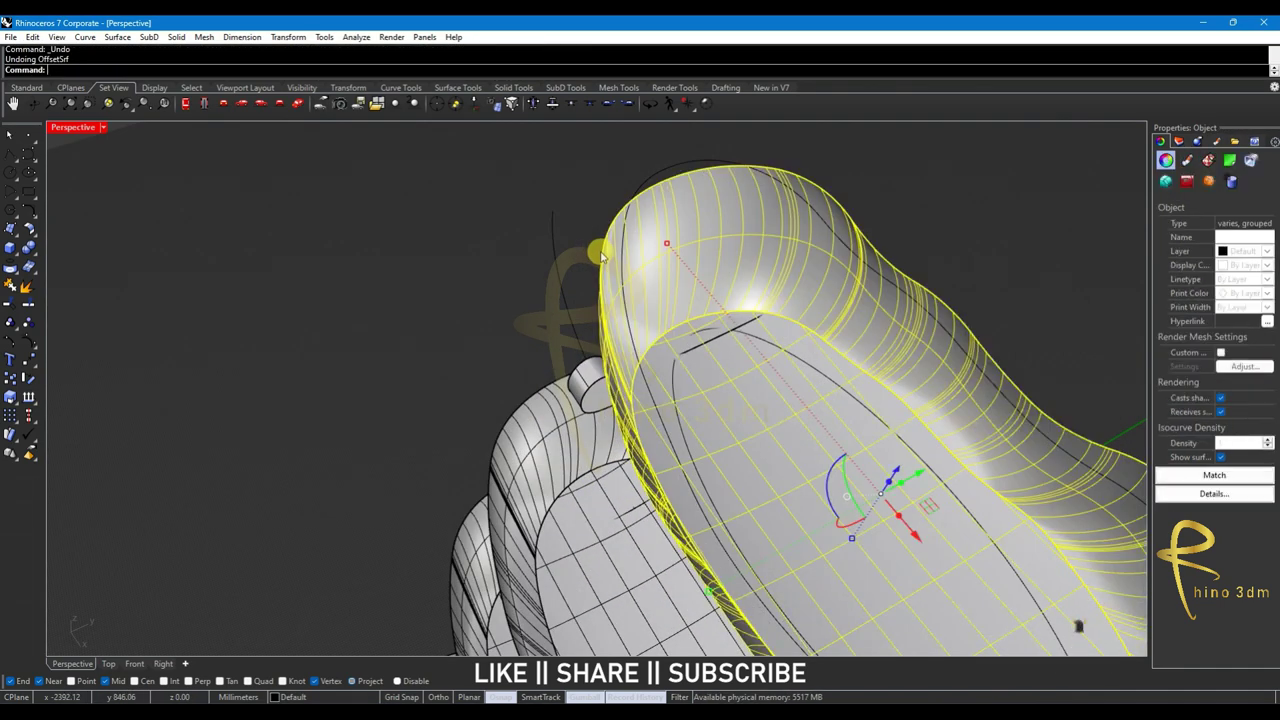
{"action": "type", "text": "OffsetSrf"}
Offset the top bowl and the next bowl surface as 15 mm thick shells
{"action": "key", "text": "Return"}
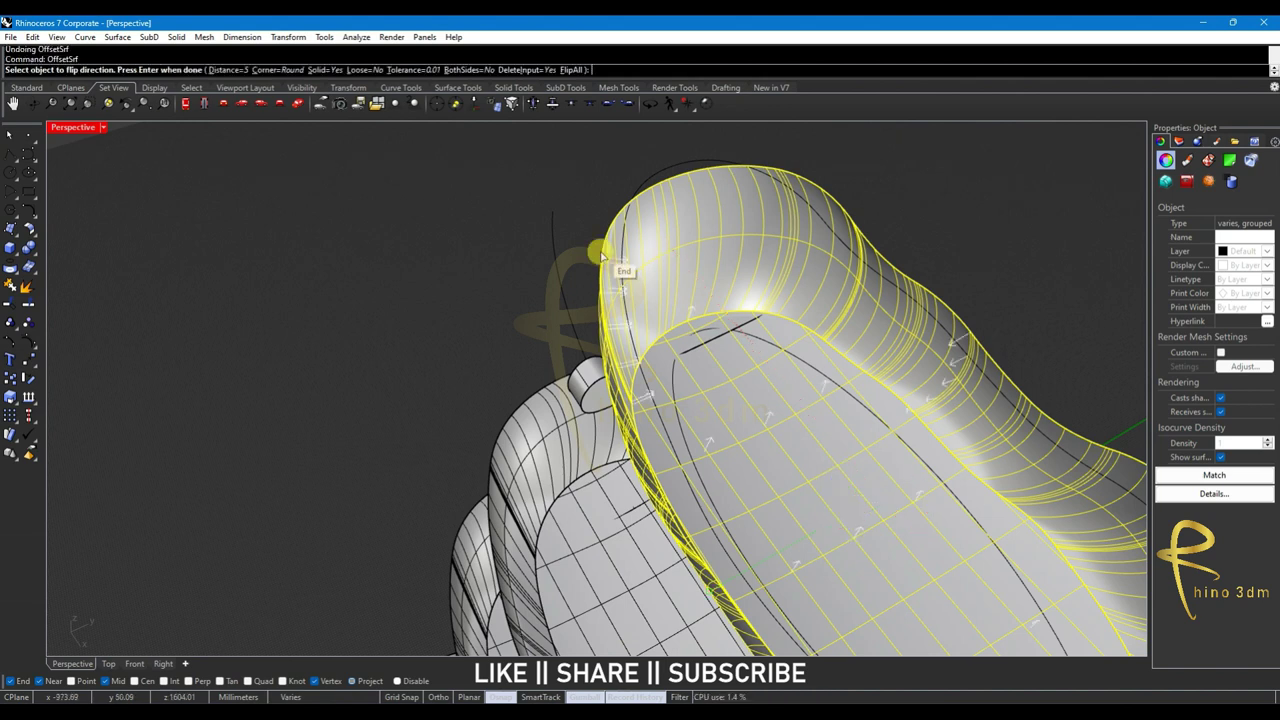
{"action": "left_click", "coordinate": [240, 70]}
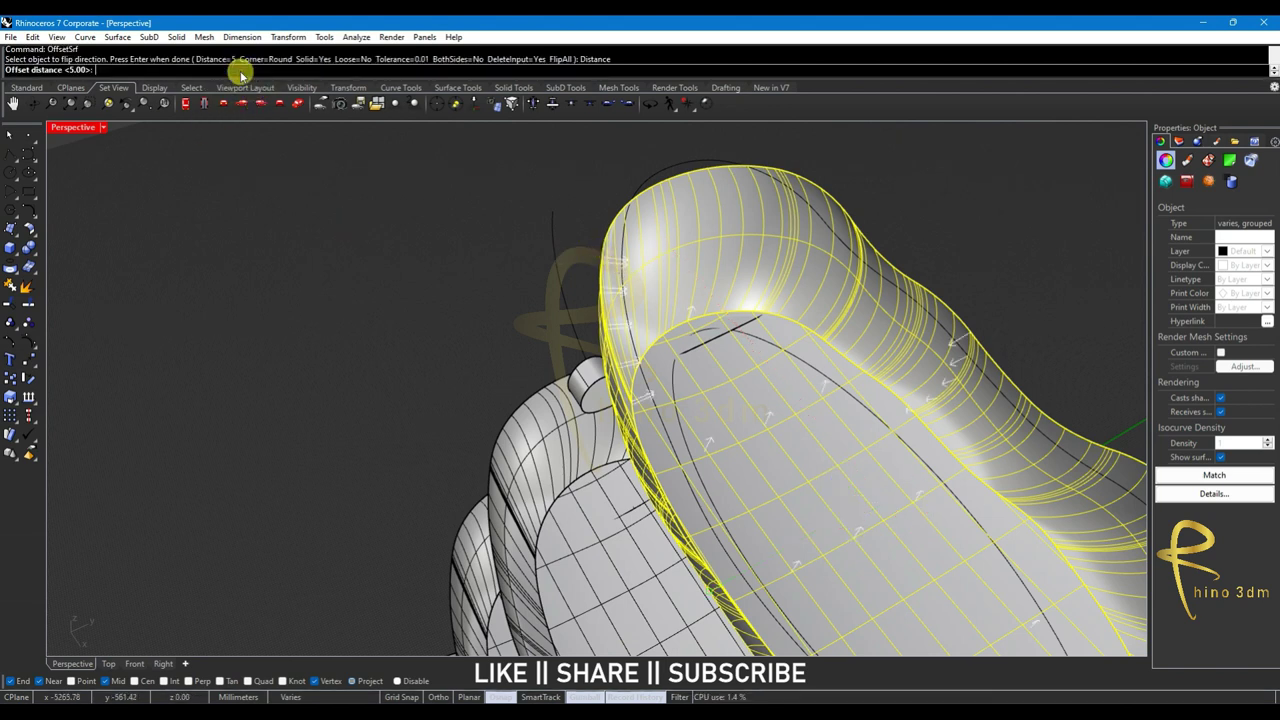
{"action": "type", "text": "15"}
{"action": "key", "text": "Return"}
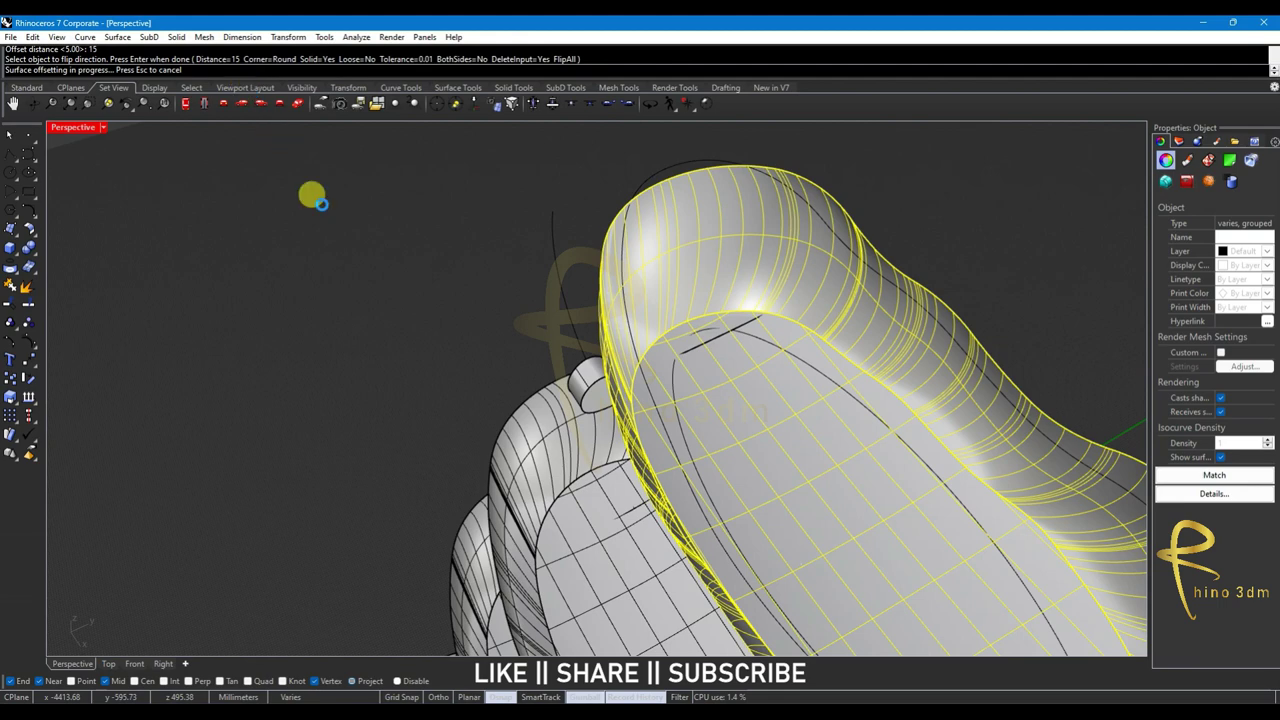
{"action": "left_click", "coordinate": [350, 256]}
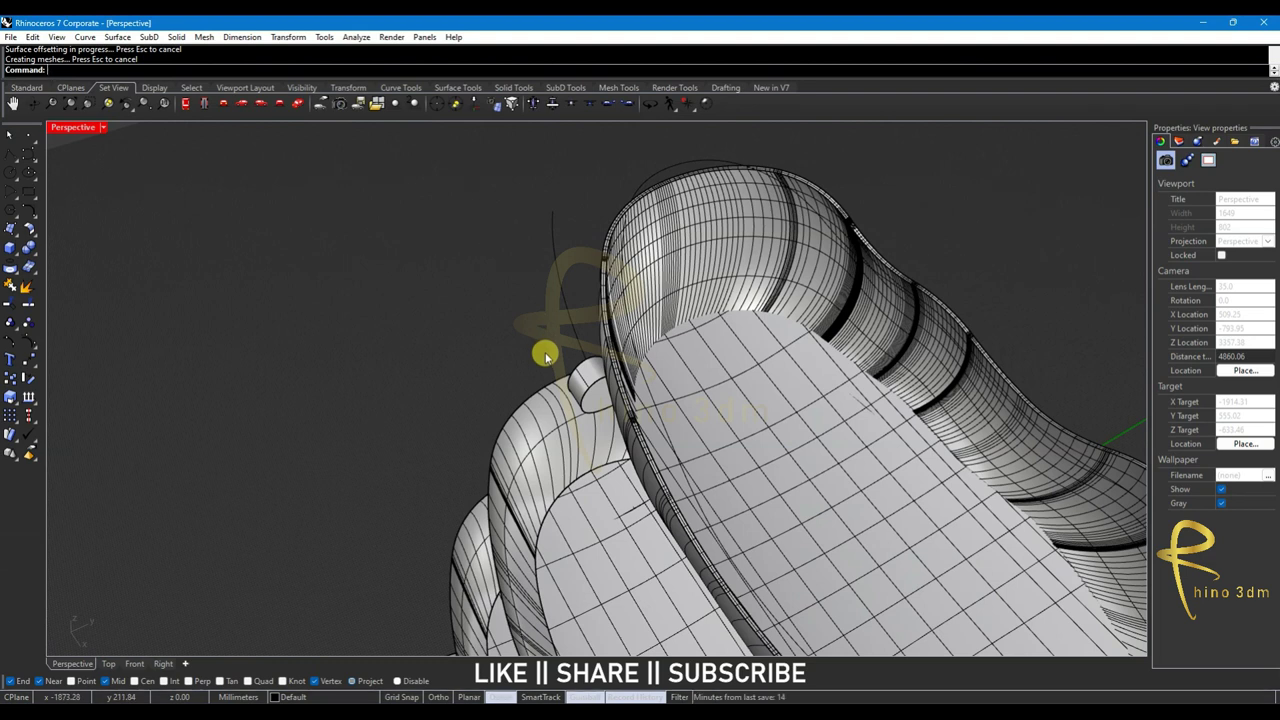
{"action": "right_click", "coordinate": [478, 363]}
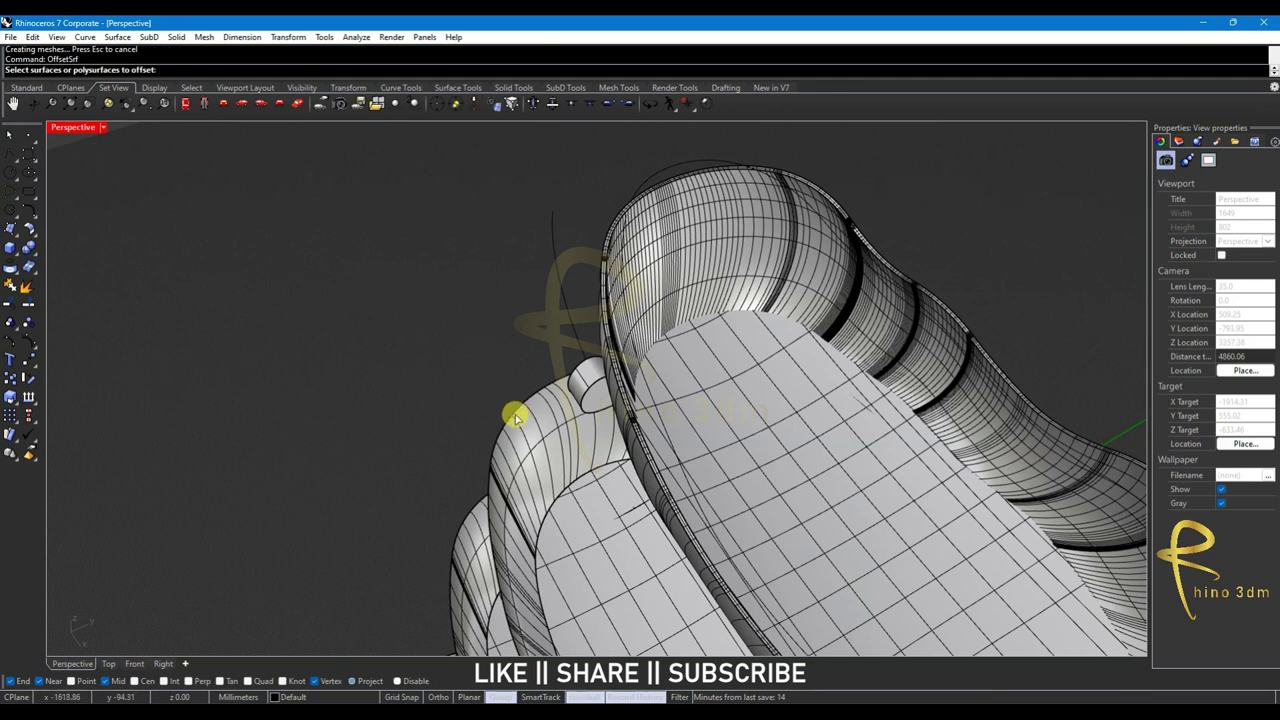
{"action": "left_click", "coordinate": [515, 412]}
{"action": "key", "text": "Return"}
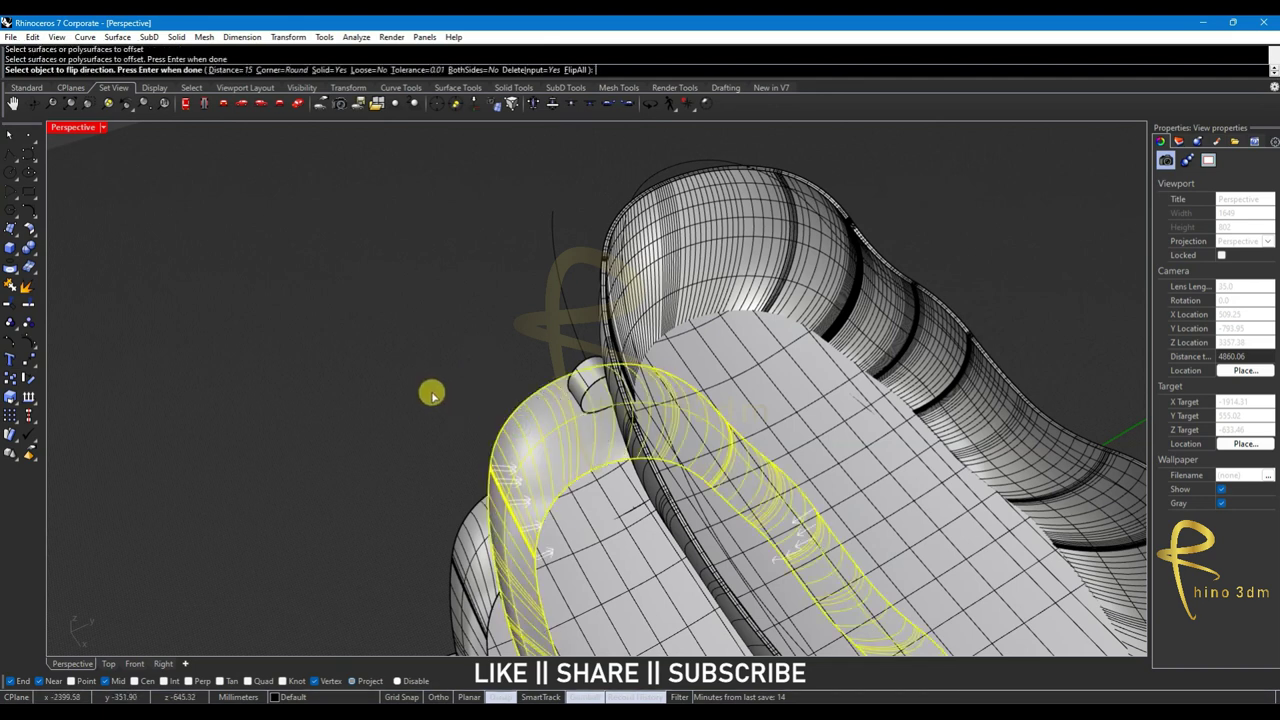
{"action": "right_click", "coordinate": [420, 384]}
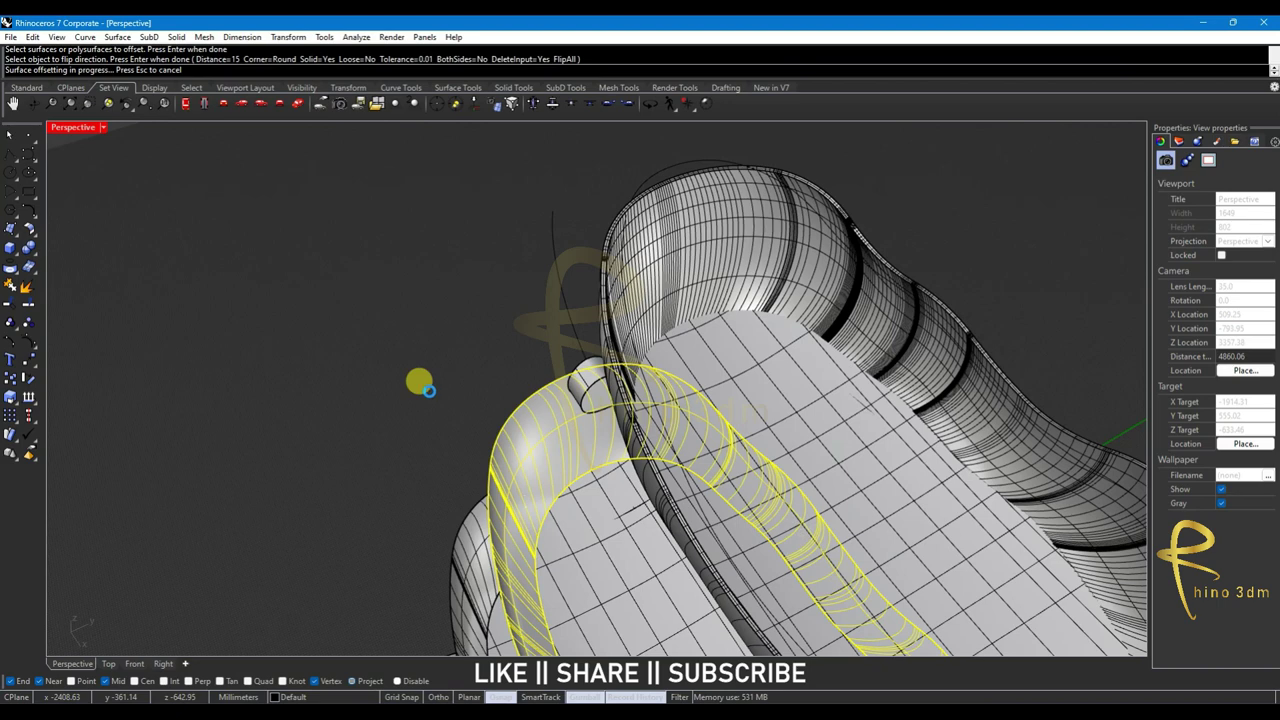
Offset the lower-left bowl surface into a solid shell
{"action": "key", "text": "Return"}
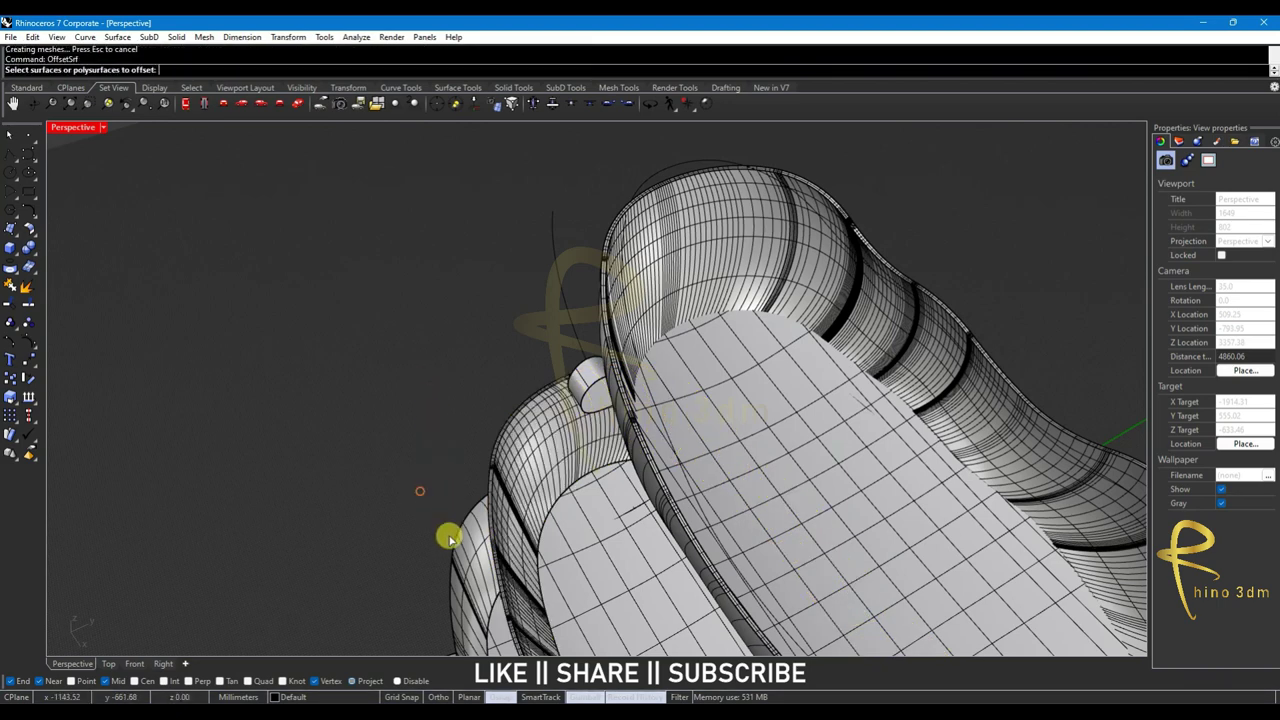
{"action": "left_click", "coordinate": [452, 538]}
{"action": "key", "text": "Return"}
{"action": "key", "text": "Return"}
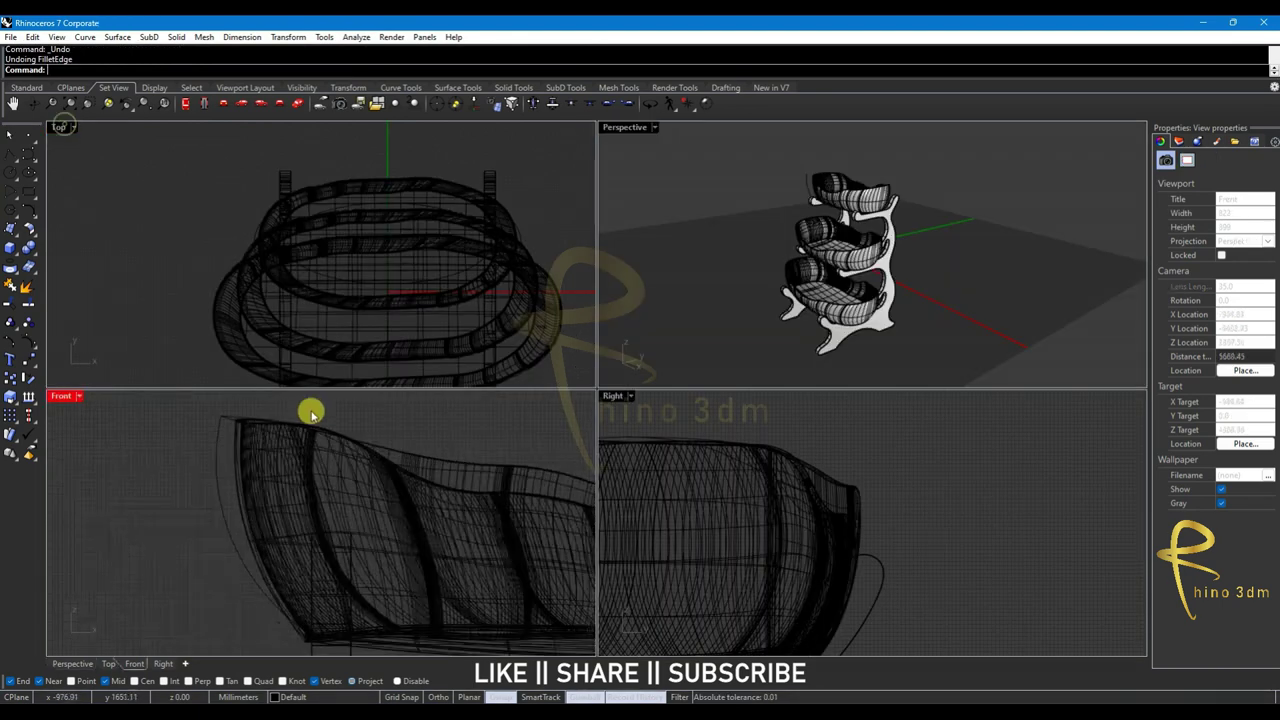
{"action": "scroll", "coordinate": [290, 425], "scroll_direction": "down", "scroll_amount": 3}
{"action": "scroll", "coordinate": [266, 450], "scroll_direction": "down", "scroll_amount": 3}
{"action": "scroll", "coordinate": [258, 465], "scroll_direction": "down", "scroll_amount": 2}
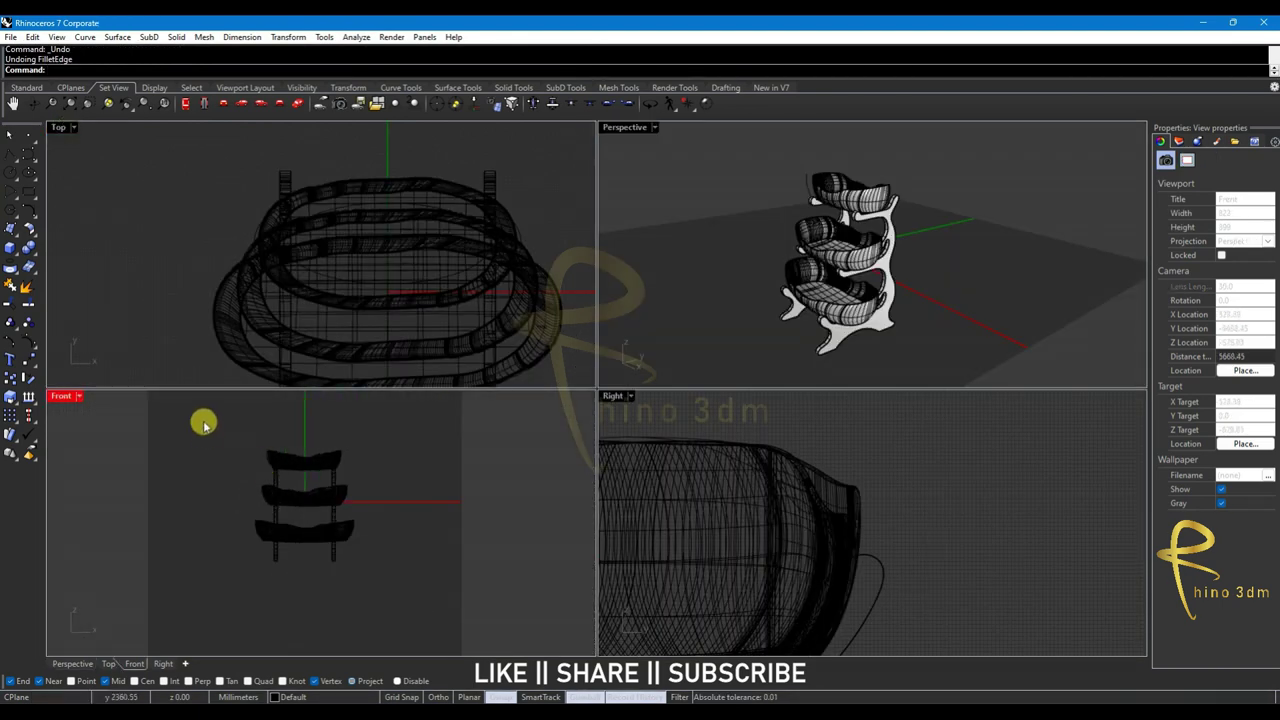
Group the entire stand and move it from the feet down onto the ground plane
{"action": "left_click_drag", "start_coordinate": [205, 422], "coordinate": [432, 588]}
{"action": "key", "text": "ctrl+g"}
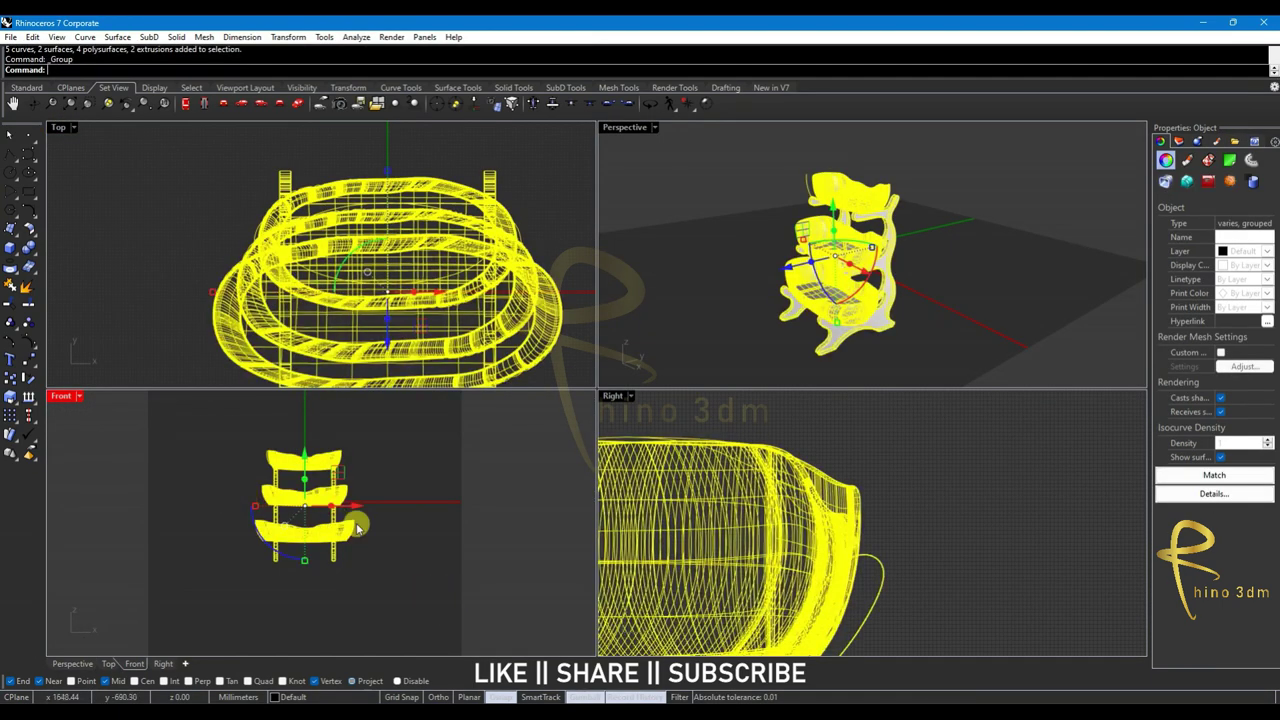
{"action": "scroll", "coordinate": [360, 527], "scroll_direction": "up", "scroll_amount": 3}
{"action": "type", "text": "M"}
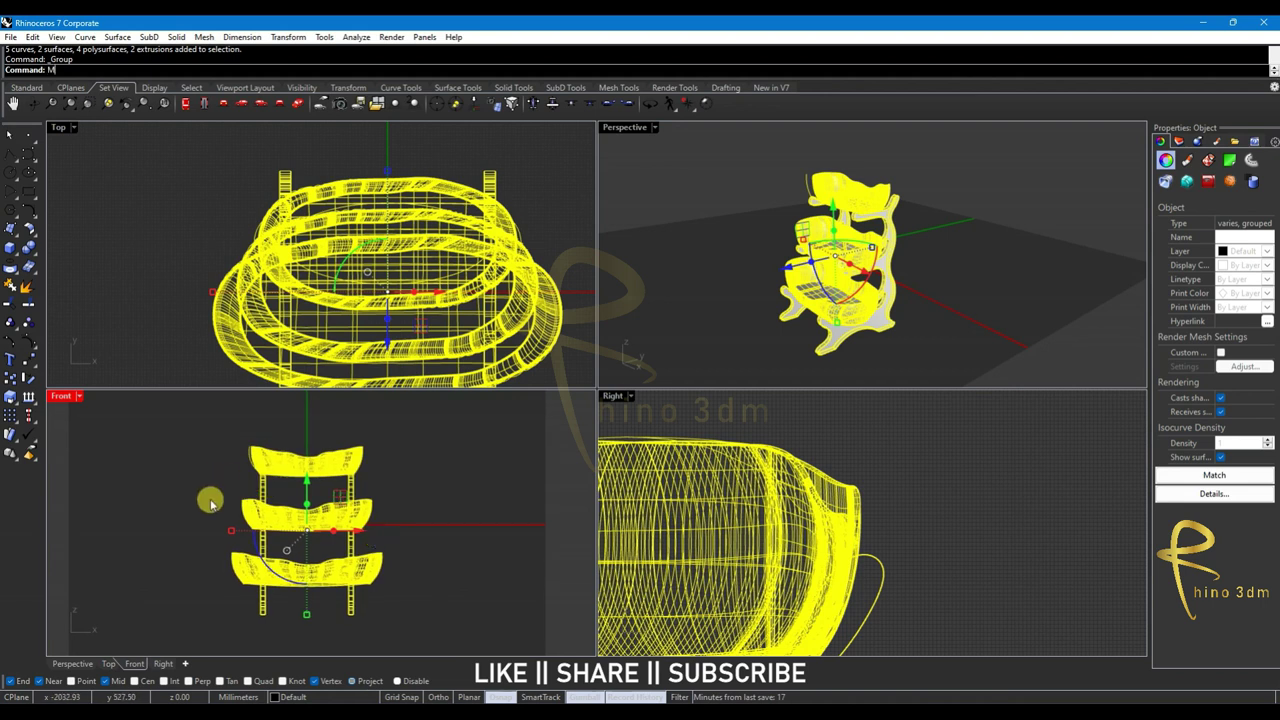
{"action": "key", "text": "Return"}
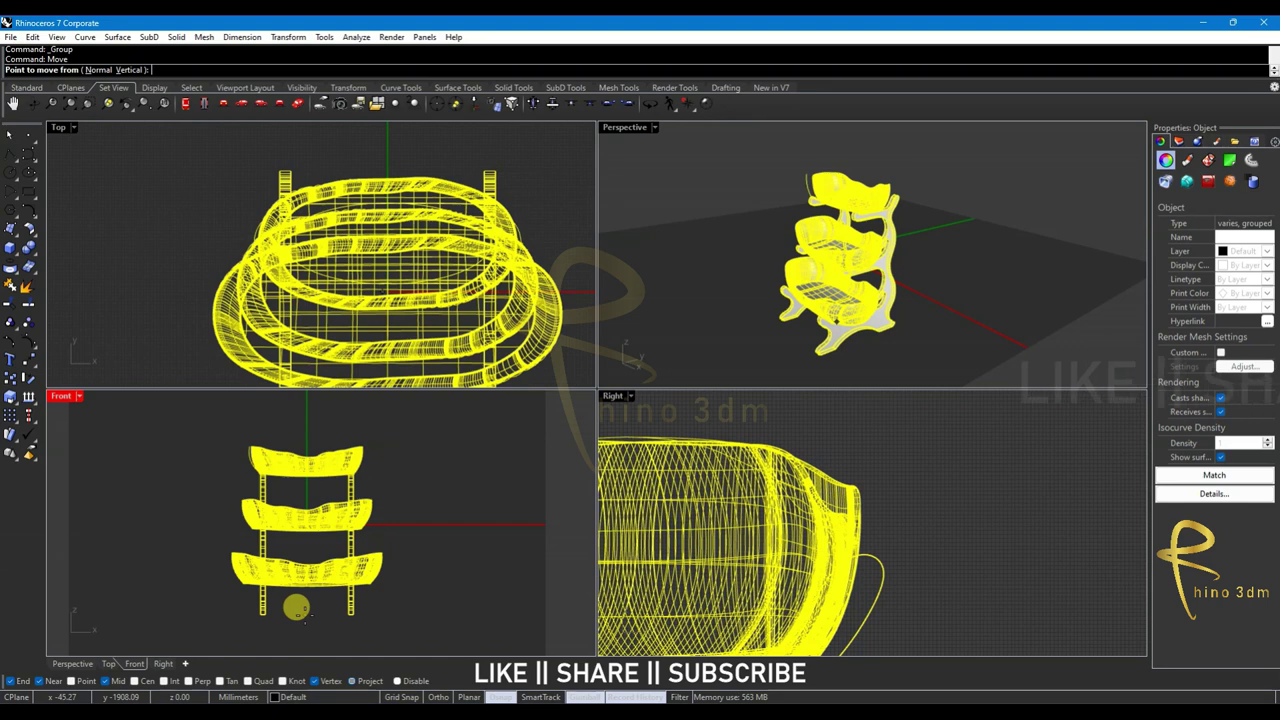
{"action": "left_click", "coordinate": [294, 607]}
{"action": "left_click", "coordinate": [300, 613]}
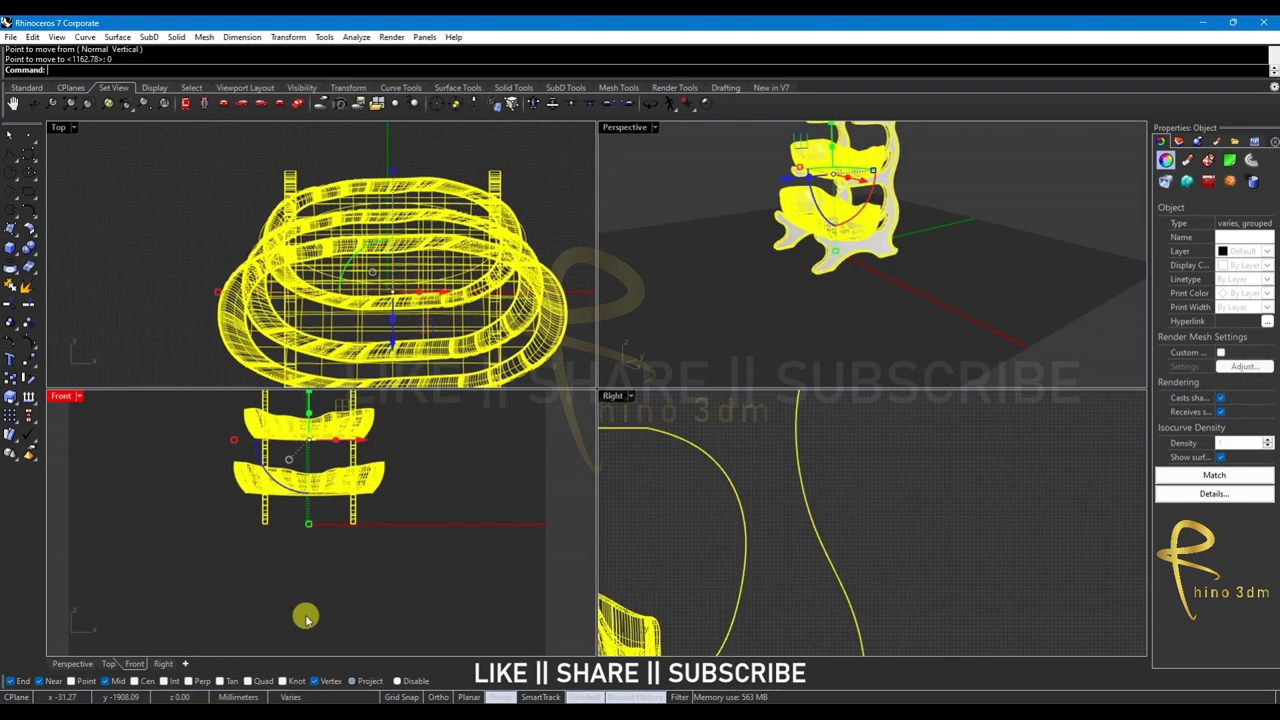
{"action": "left_click", "coordinate": [327, 610]}
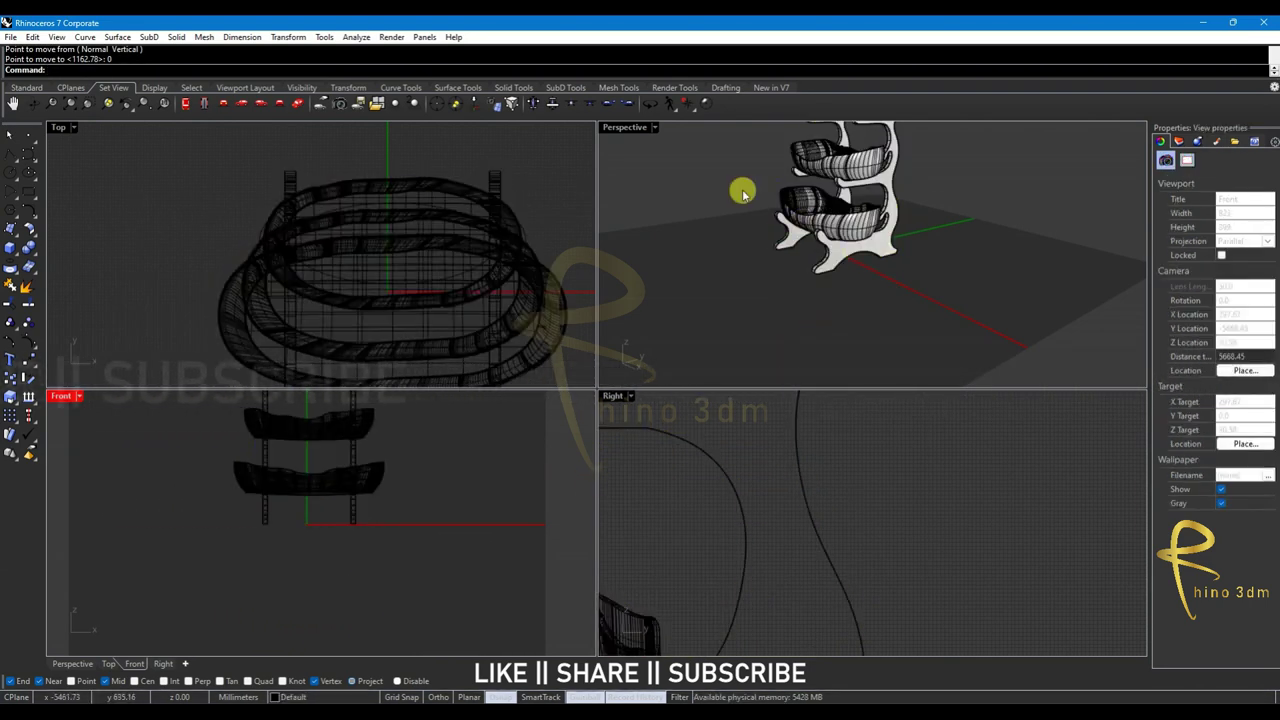
Maximize the Perspective view and orbit and zoom to inspect the stand
{"action": "double_click", "coordinate": [633, 128]}
{"action": "mouse_move", "coordinate": [632, 126]}
{"action": "right_mouse_down"}
{"action": "mouse_move", "coordinate": [528, 294]}
{"action": "mouse_move", "coordinate": [586, 257]}
{"action": "mouse_move", "coordinate": [586, 409]}
{"action": "mouse_move", "coordinate": [598, 377]}
{"action": "mouse_move", "coordinate": [586, 334]}
{"action": "mouse_move", "coordinate": [610, 424]}
{"action": "mouse_move", "coordinate": [600, 334]}
{"action": "mouse_move", "coordinate": [606, 382]}
{"action": "right_mouse_up"}
{"action": "scroll", "coordinate": [593, 365], "scroll_direction": "down", "scroll_amount": 2}
{"action": "scroll", "coordinate": [591, 358], "scroll_direction": "down", "scroll_amount": 3}
{"action": "scroll", "coordinate": [598, 392], "scroll_direction": "up", "scroll_amount": 2}
{"action": "scroll", "coordinate": [610, 424], "scroll_direction": "up", "scroll_amount": 1}
{"action": "scroll", "coordinate": [614, 420], "scroll_direction": "up", "scroll_amount": 1}
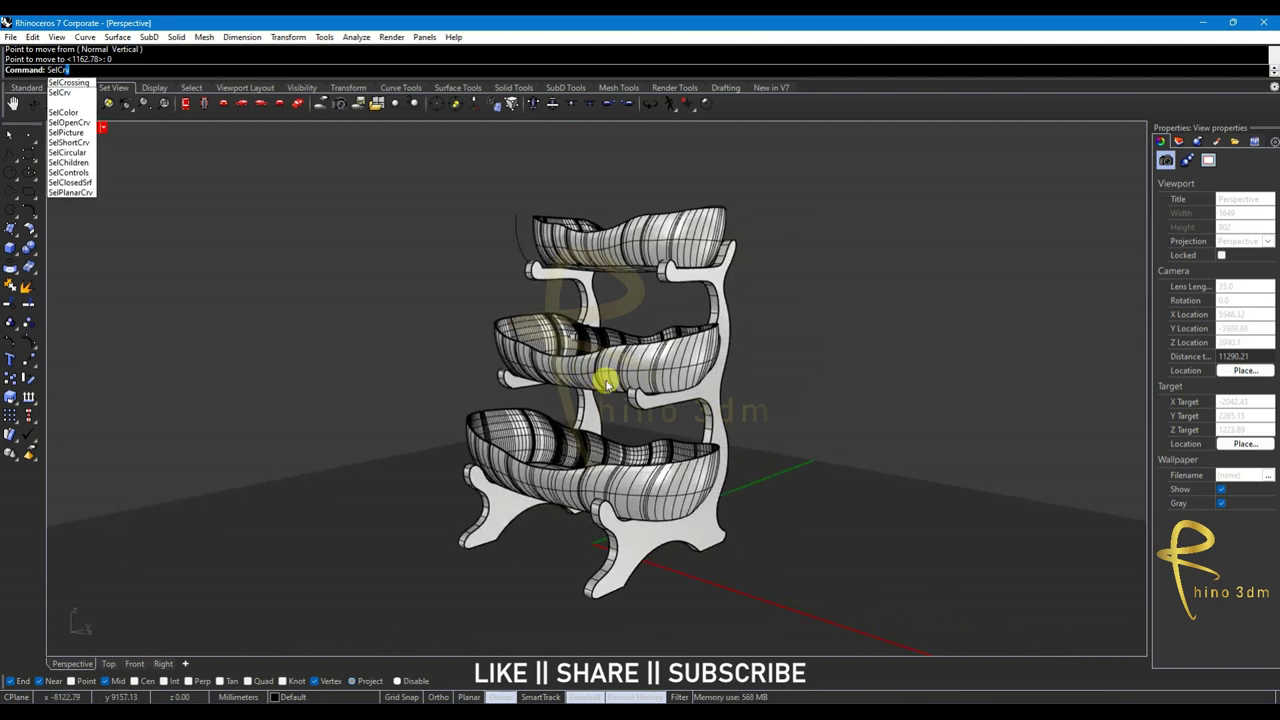
Delete the leftover construction curves and ungroup the whole stand
{"action": "key", "text": "Return"}
{"action": "key", "text": "Delete"}
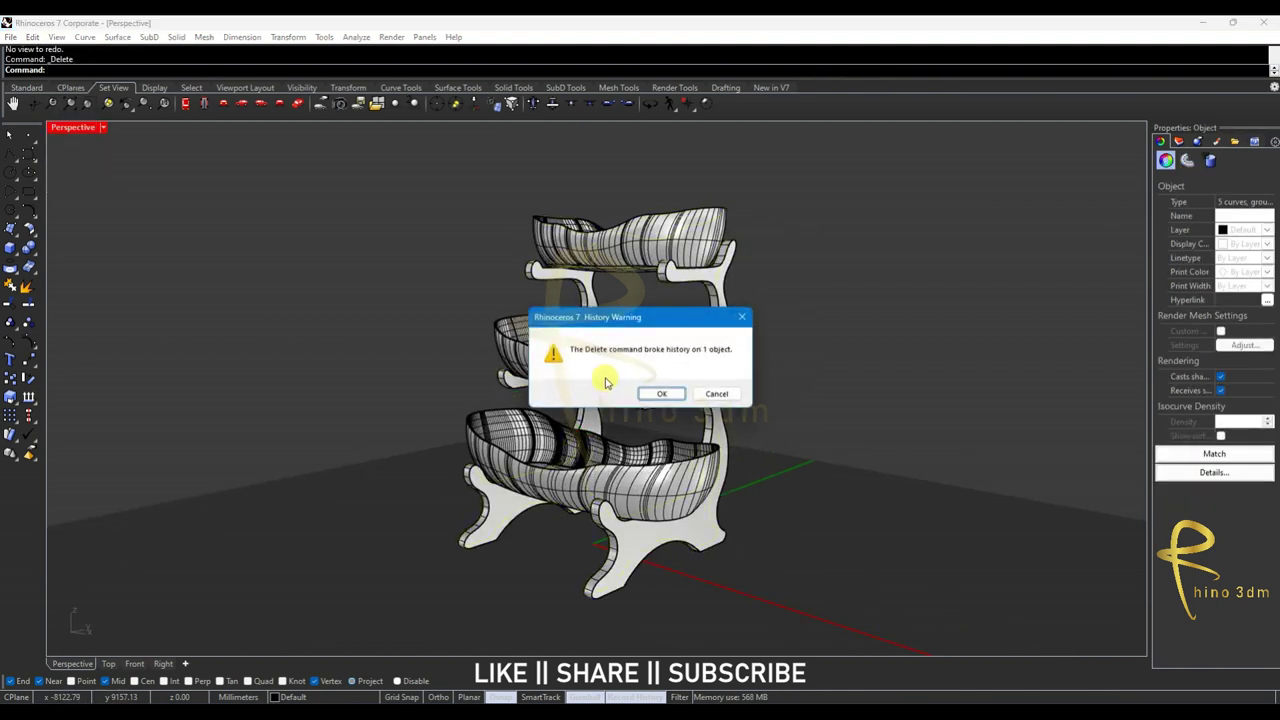
{"action": "left_click", "coordinate": [655, 393]}
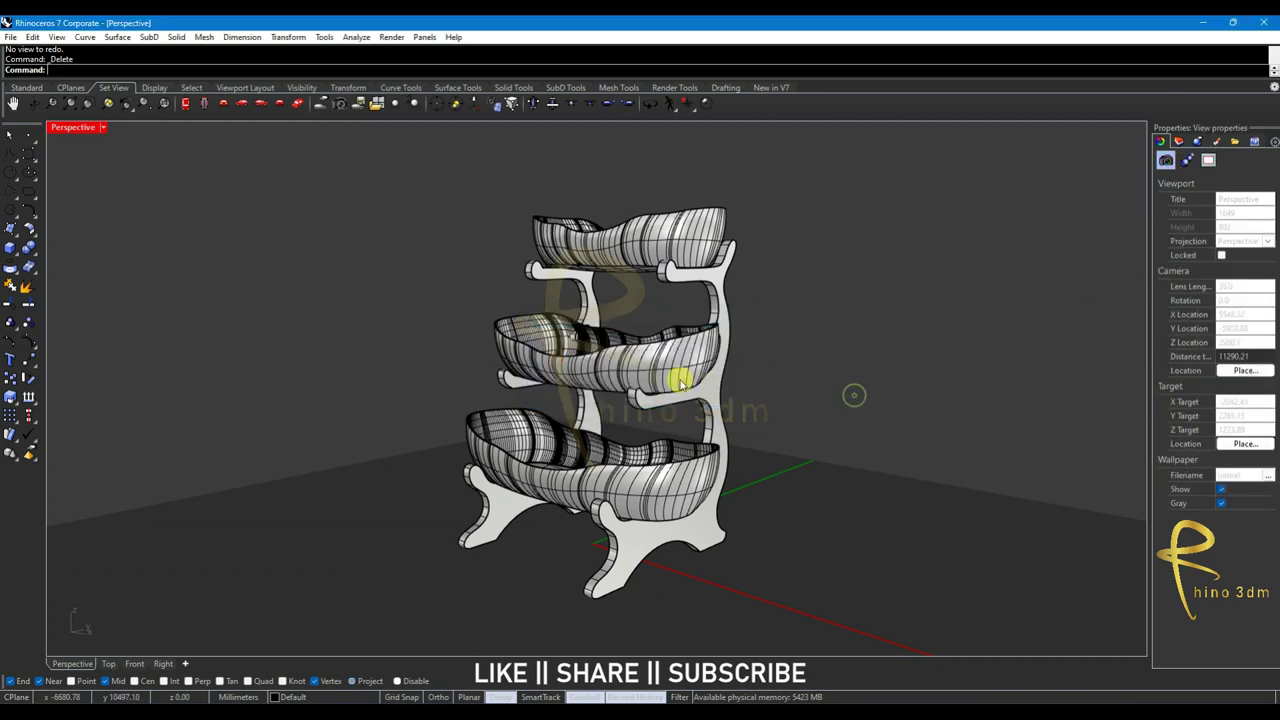
{"action": "key", "text": "ctrl+a"}
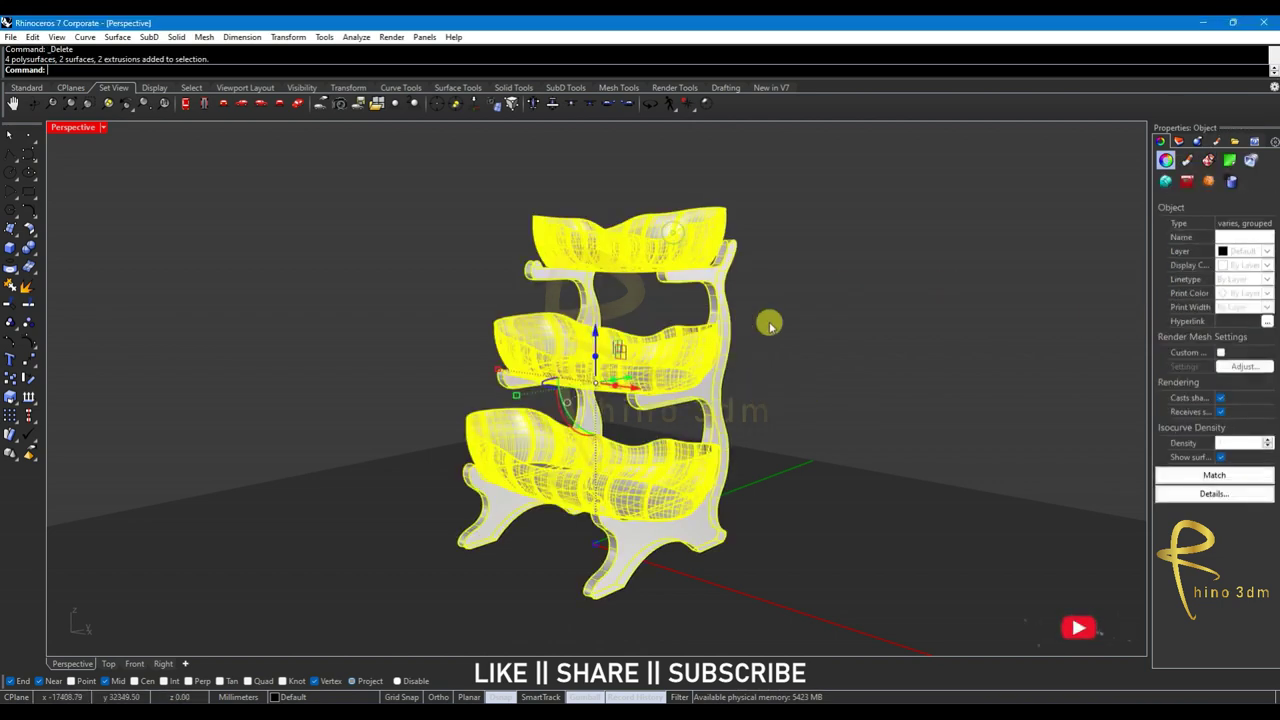
{"action": "left_click", "coordinate": [770, 322]}
{"action": "key", "text": "ctrl+a"}
{"action": "right_click", "coordinate": [27, 322]}
{"action": "left_click", "coordinate": [219, 318]}
Group the top, middle and bottom bowls together, then select both side supports
{"action": "left_click", "coordinate": [549, 262]}
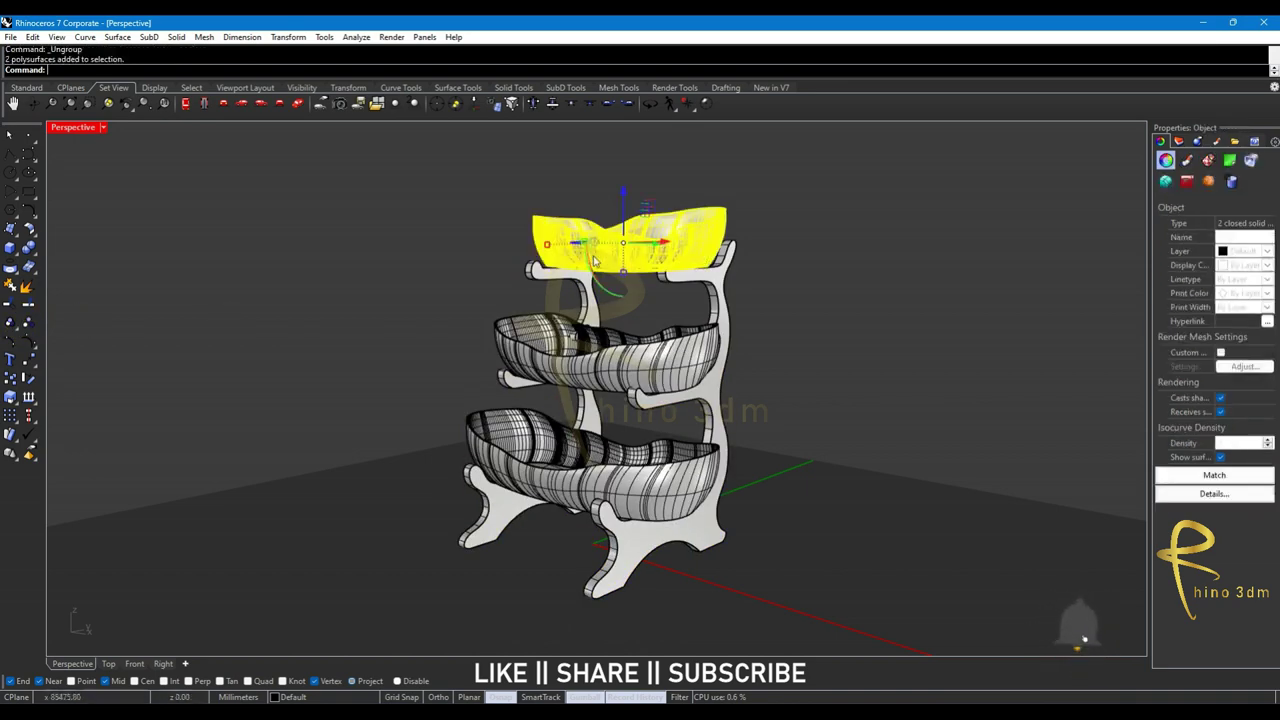
{"action": "left_click", "coordinate": [552, 344], "text": "shift"}
{"action": "left_click", "coordinate": [548, 442], "text": "shift"}
{"action": "key", "text": "ctrl+g"}
{"action": "left_click", "coordinate": [837, 443]}
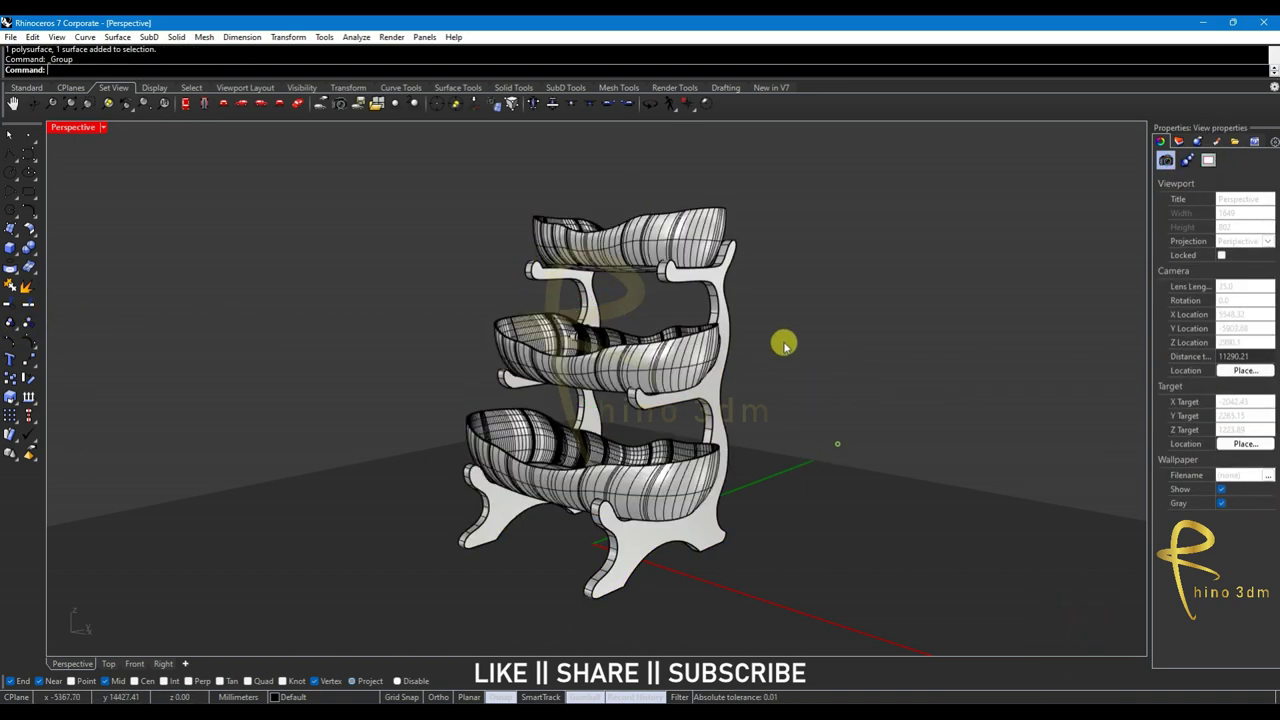
{"action": "left_click", "coordinate": [719, 291]}
{"action": "type", "text": "Fil"}
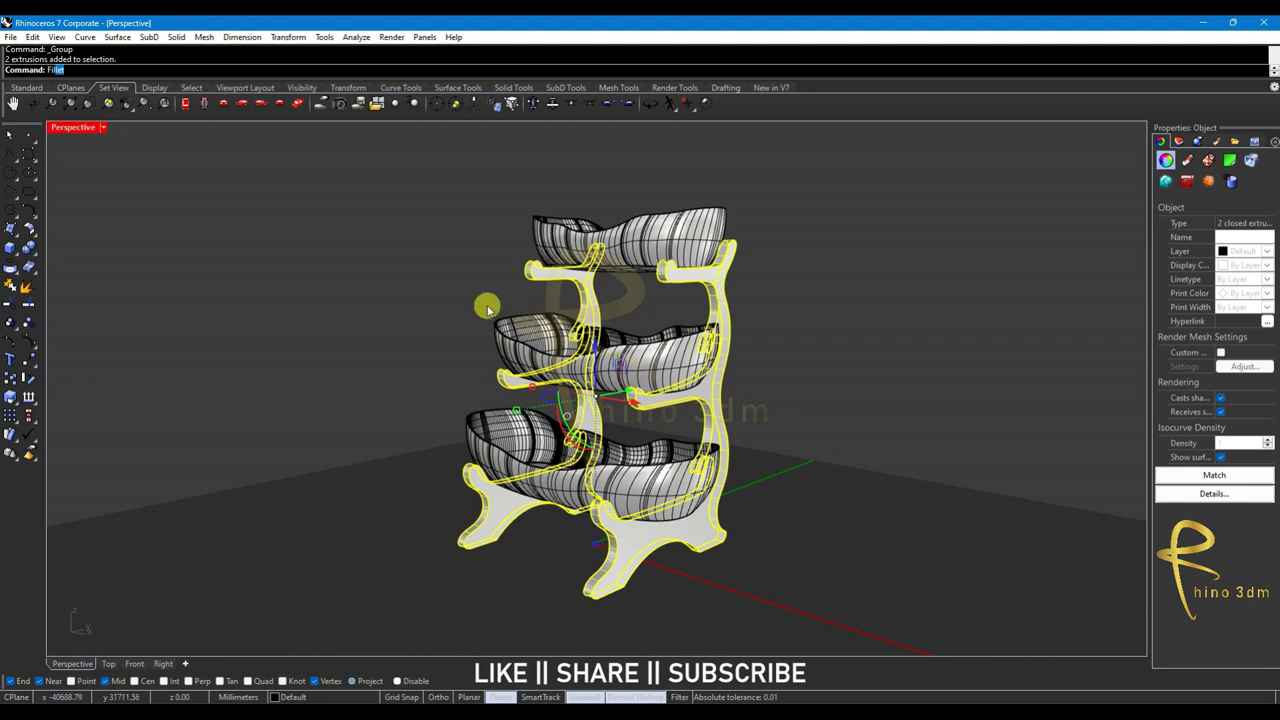
Hide the grouped bowls so only the two supports remain visible
{"action": "key", "text": "Down"}
{"action": "key", "text": "Down"}
{"action": "key", "text": "Down"}
{"action": "key", "text": "Return"}
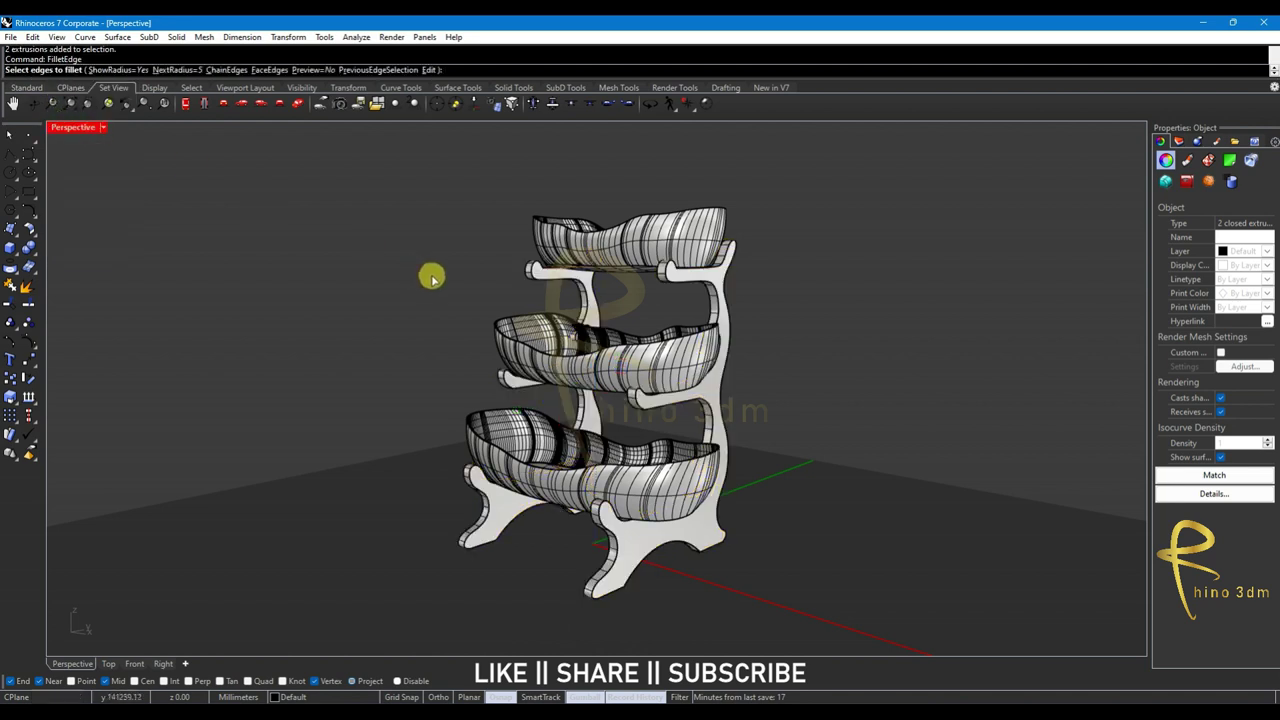
{"action": "key", "text": "Escape"}
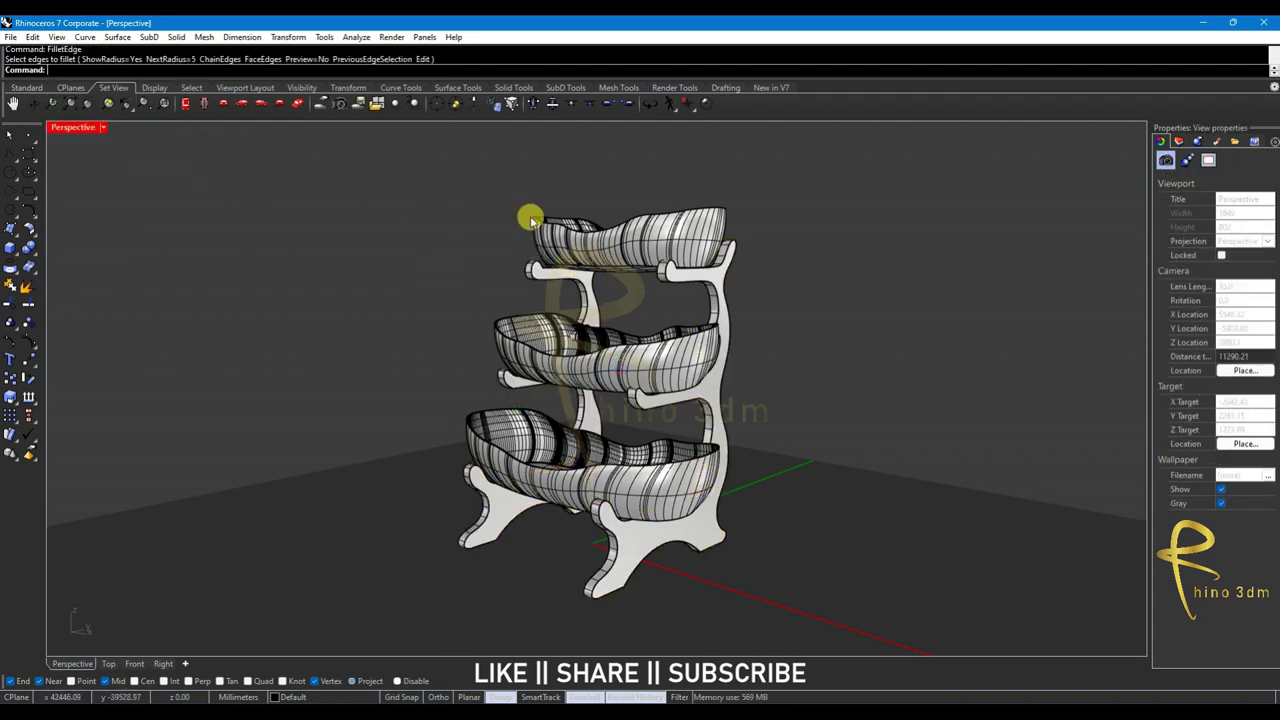
{"action": "left_click", "coordinate": [537, 228]}
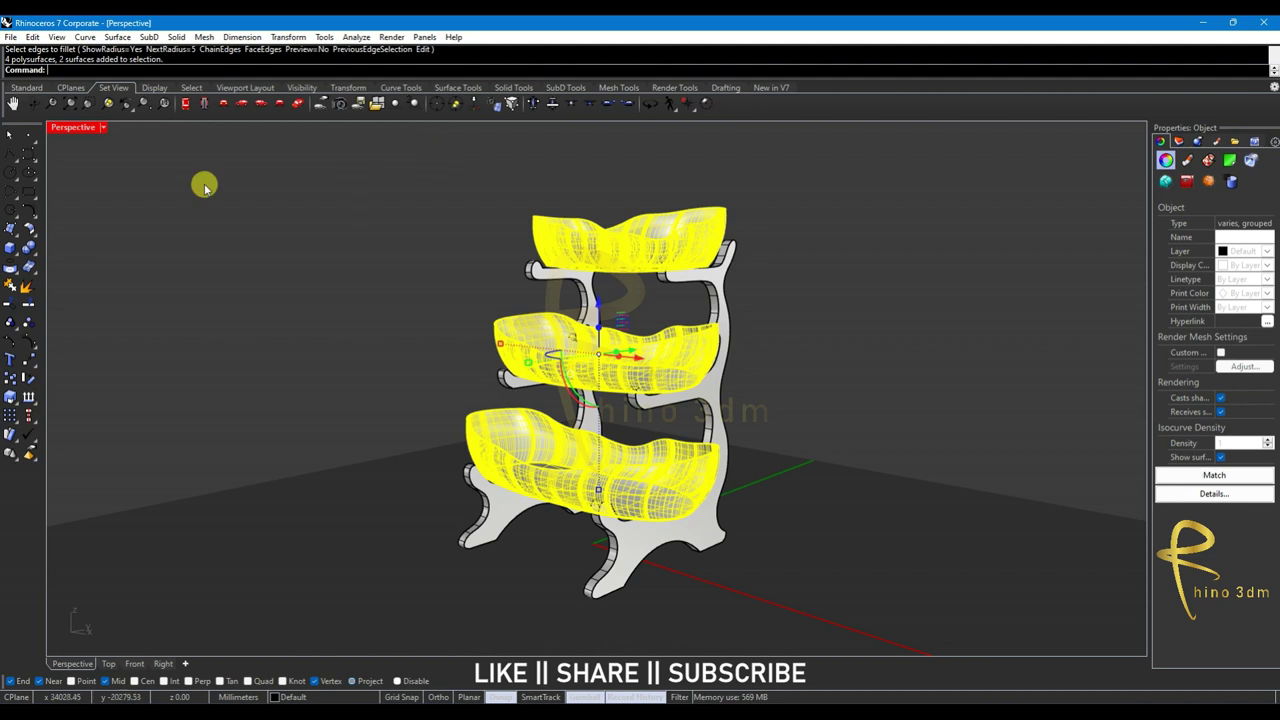
{"action": "left_click", "coordinate": [36, 90]}
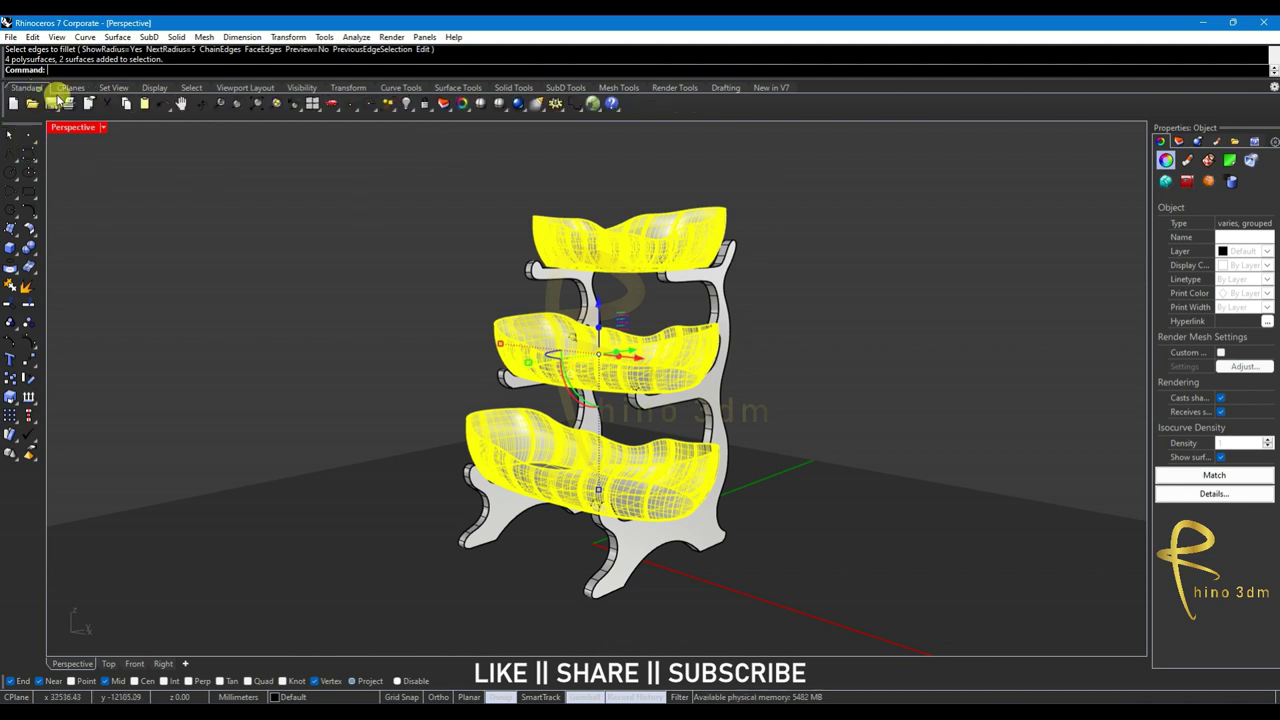
{"action": "left_click", "coordinate": [409, 103]}
{"action": "left_click", "coordinate": [583, 302]}
{"action": "left_click", "coordinate": [440, 330]}
{"action": "type", "text": "Fillet"}
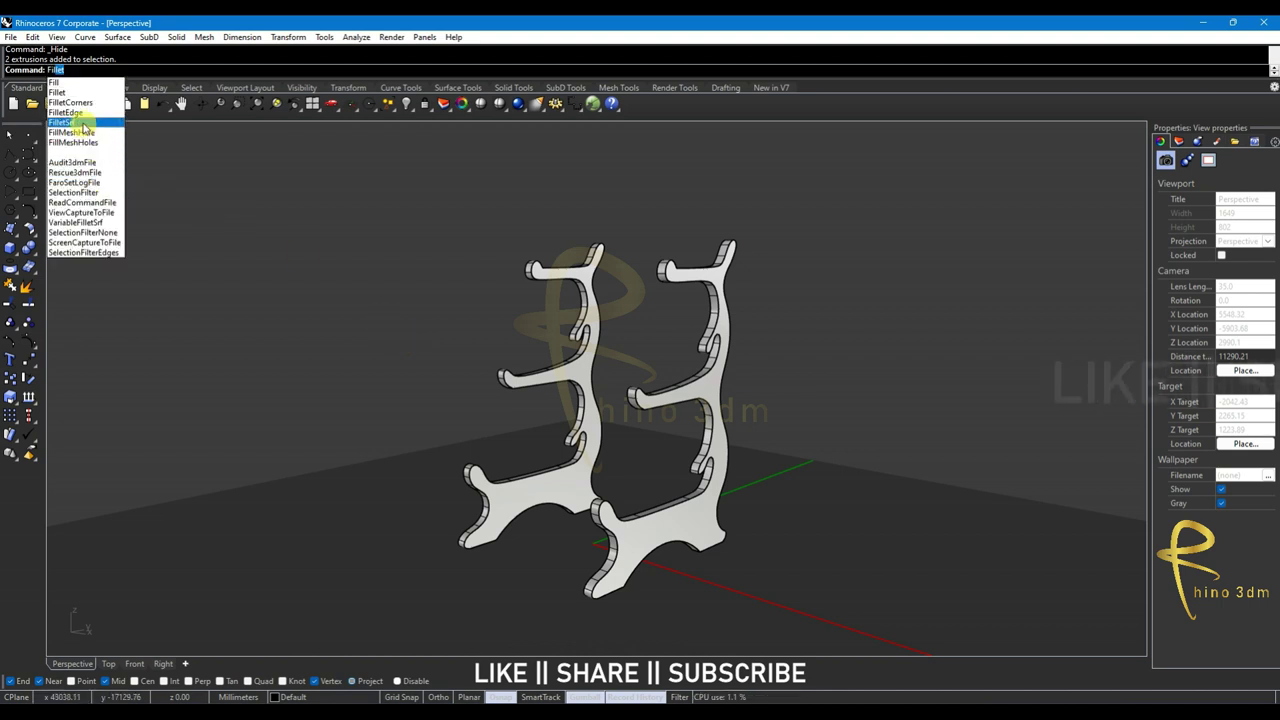
Fillet all edges of both supports at radius 5, then undo the result
{"action": "left_click", "coordinate": [68, 112]}
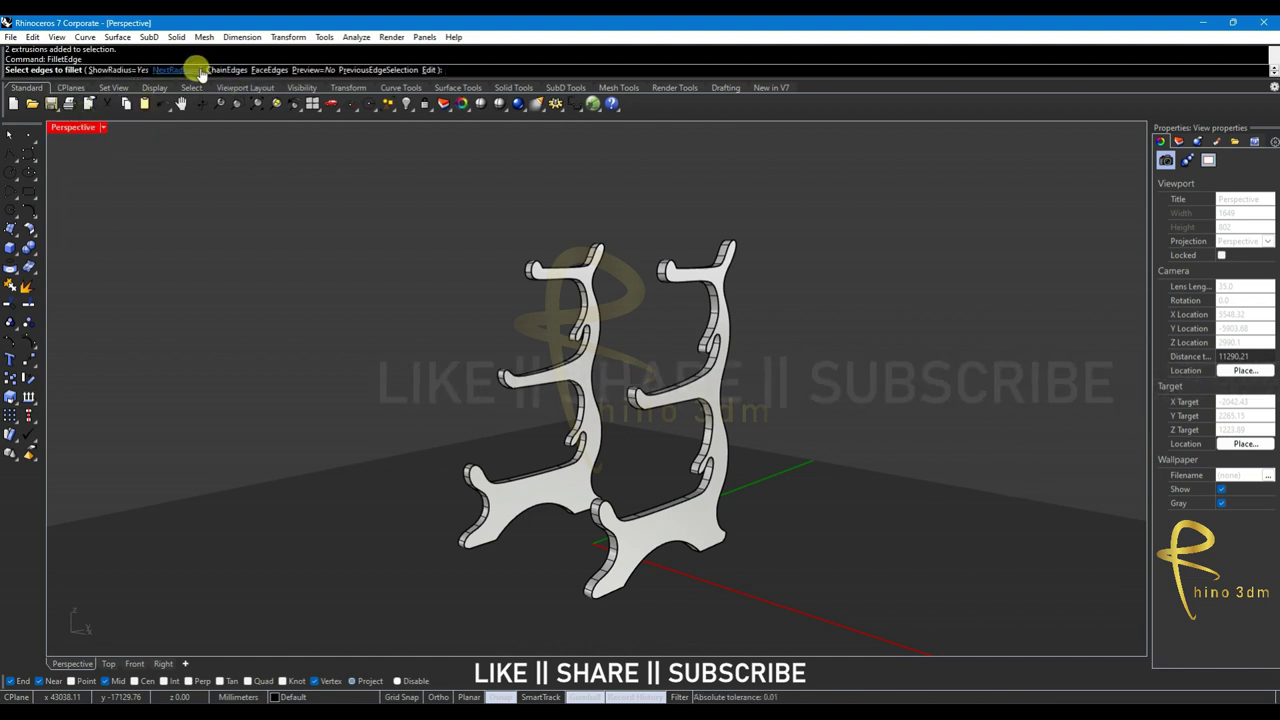
{"action": "left_click_drag", "start_coordinate": [335, 179], "coordinate": [906, 623]}
{"action": "key", "text": "Return"}
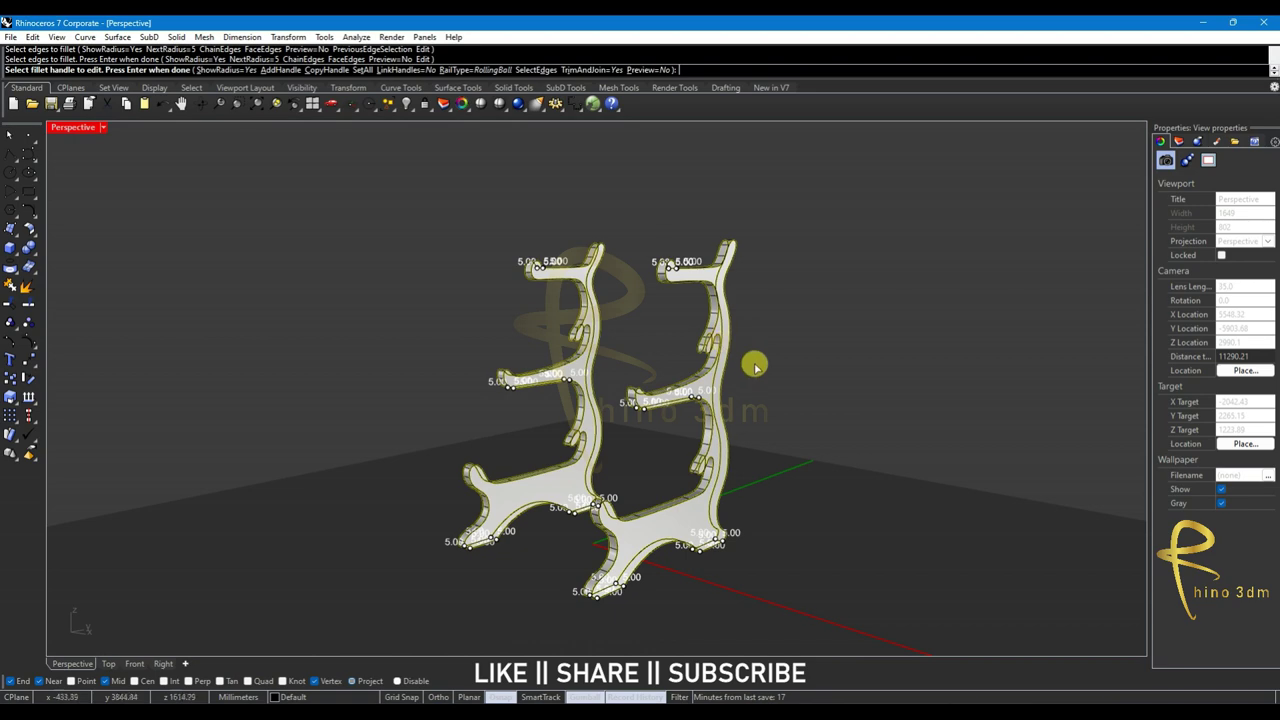
{"action": "scroll", "coordinate": [660, 418], "scroll_direction": "up", "scroll_amount": 2}
{"action": "scroll", "coordinate": [655, 415], "scroll_direction": "up", "scroll_amount": 3}
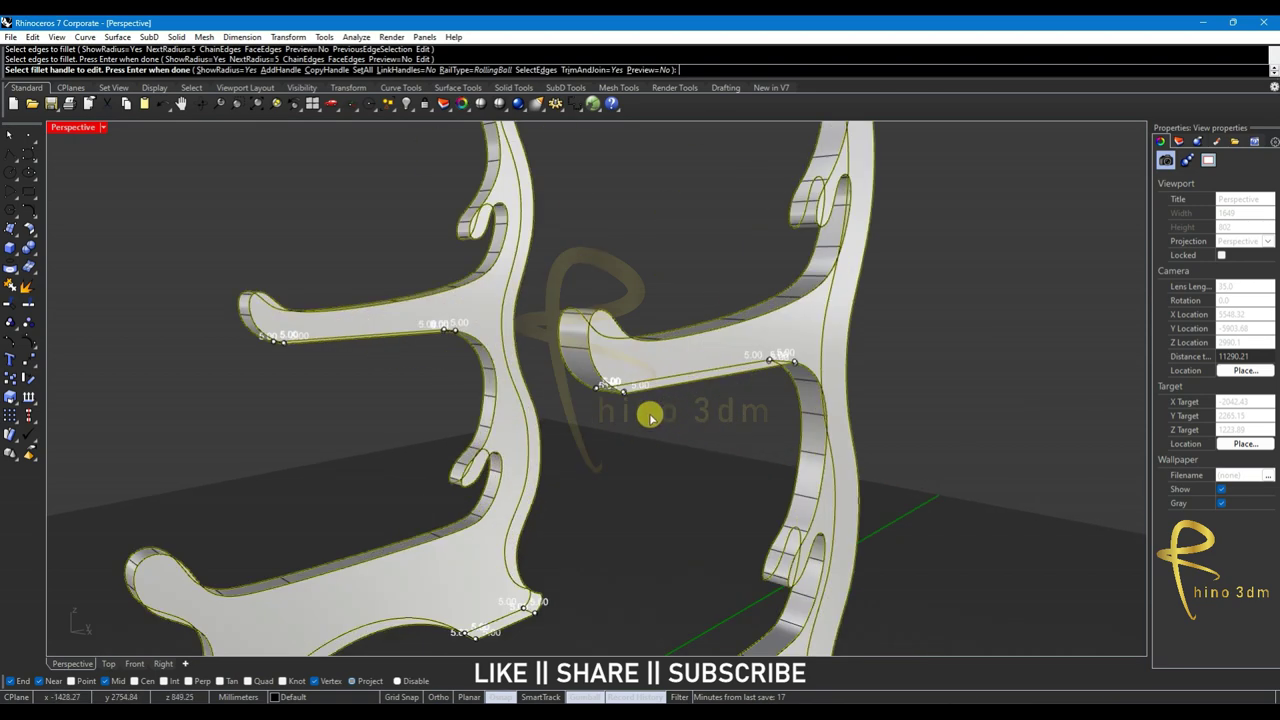
{"action": "scroll", "coordinate": [640, 405], "scroll_direction": "up", "scroll_amount": 3}
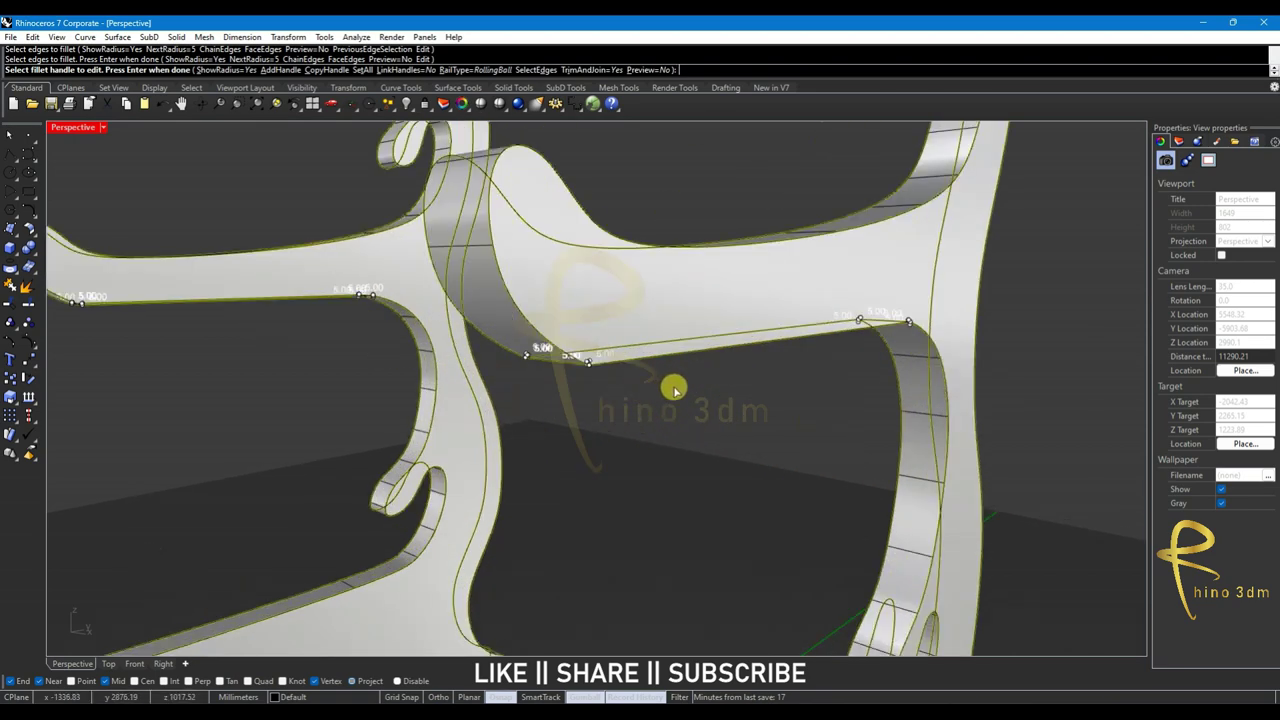
{"action": "key", "text": "Return"}
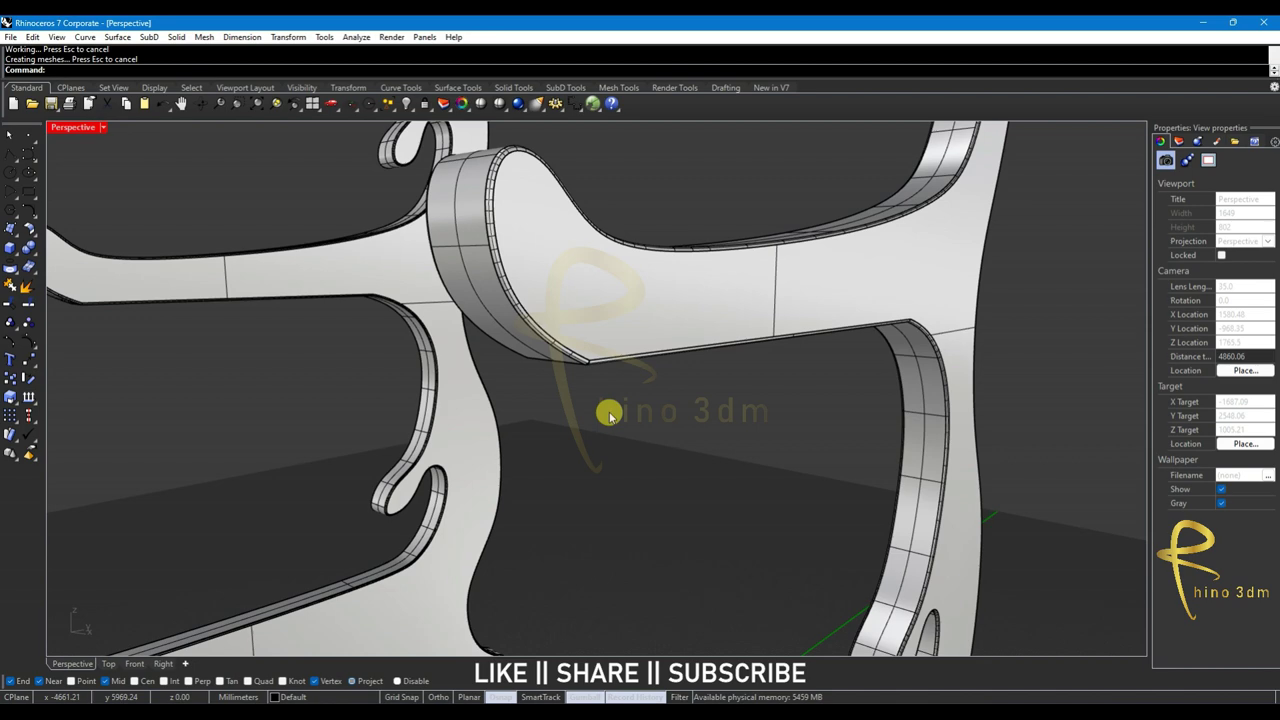
{"action": "key", "text": "ctrl+z"}
Restart the edge fillet and window-select all support edges again at radius 5
{"action": "key", "text": "Return"}
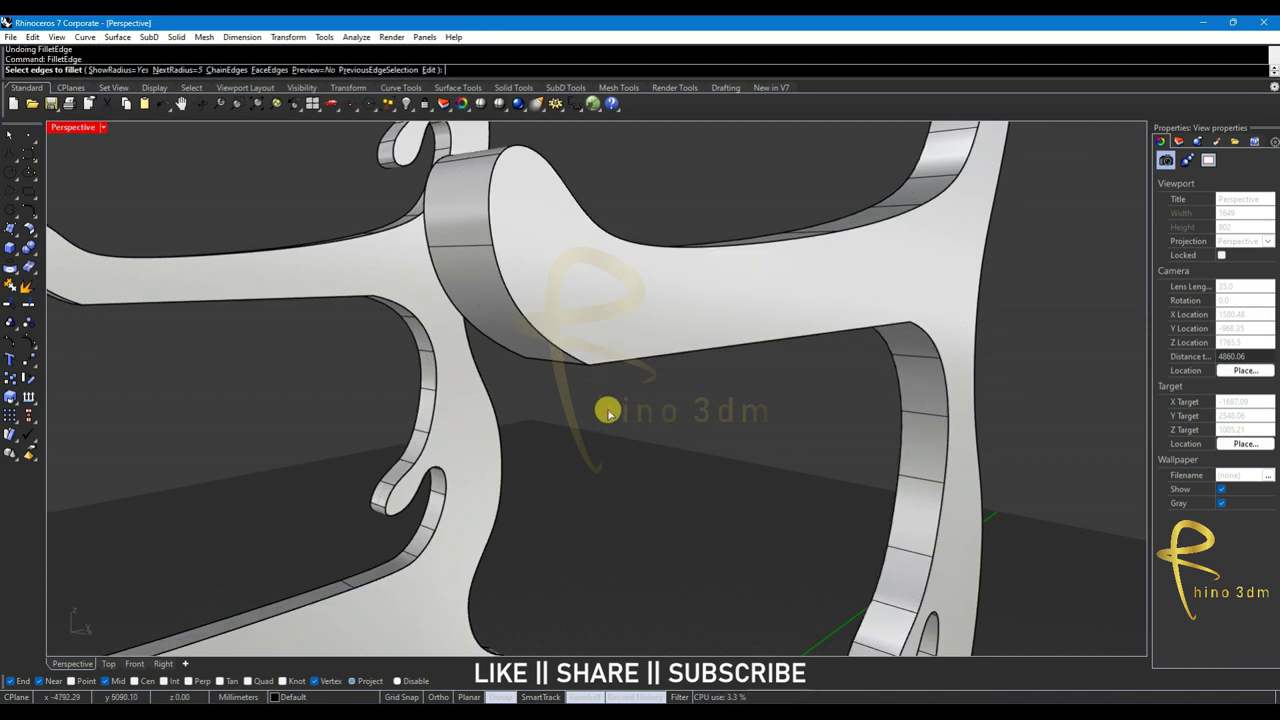
{"action": "scroll", "coordinate": [608, 415], "scroll_direction": "down", "scroll_amount": 5}
{"action": "scroll", "coordinate": [600, 409], "scroll_direction": "down", "scroll_amount": 3}
{"action": "left_click_drag", "start_coordinate": [447, 260], "coordinate": [803, 589]}
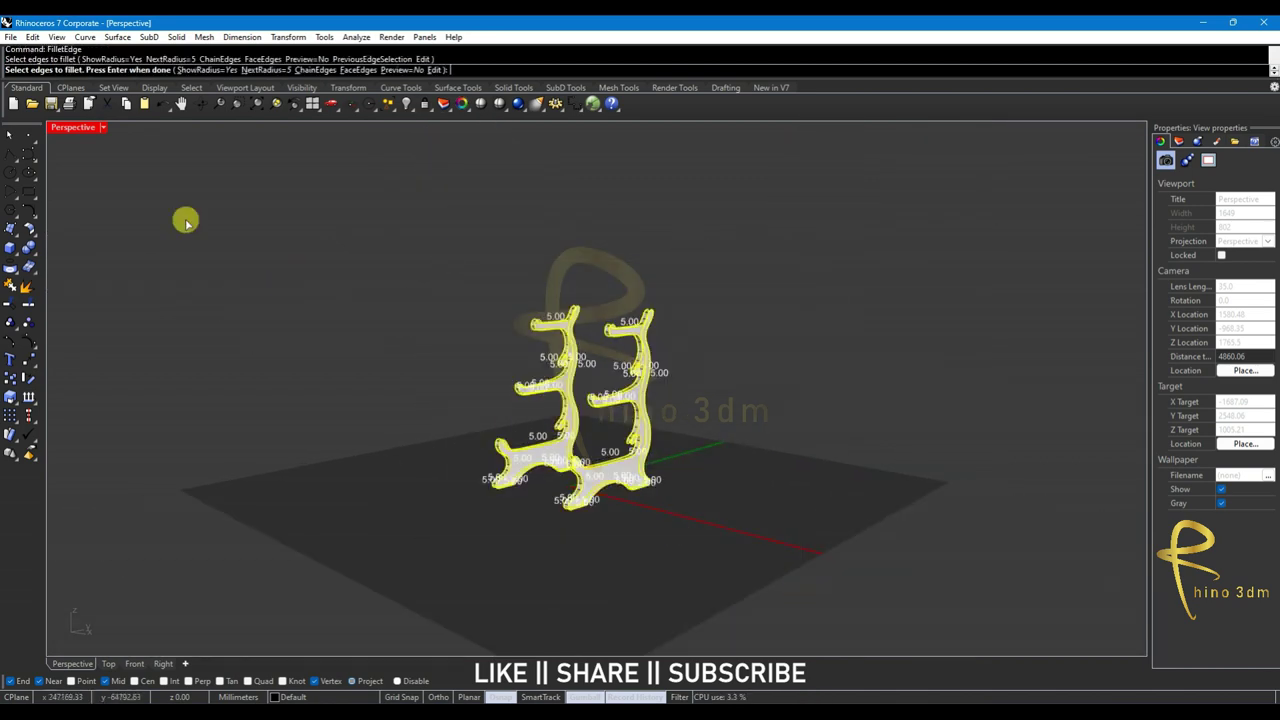
{"action": "key", "text": "Return"}
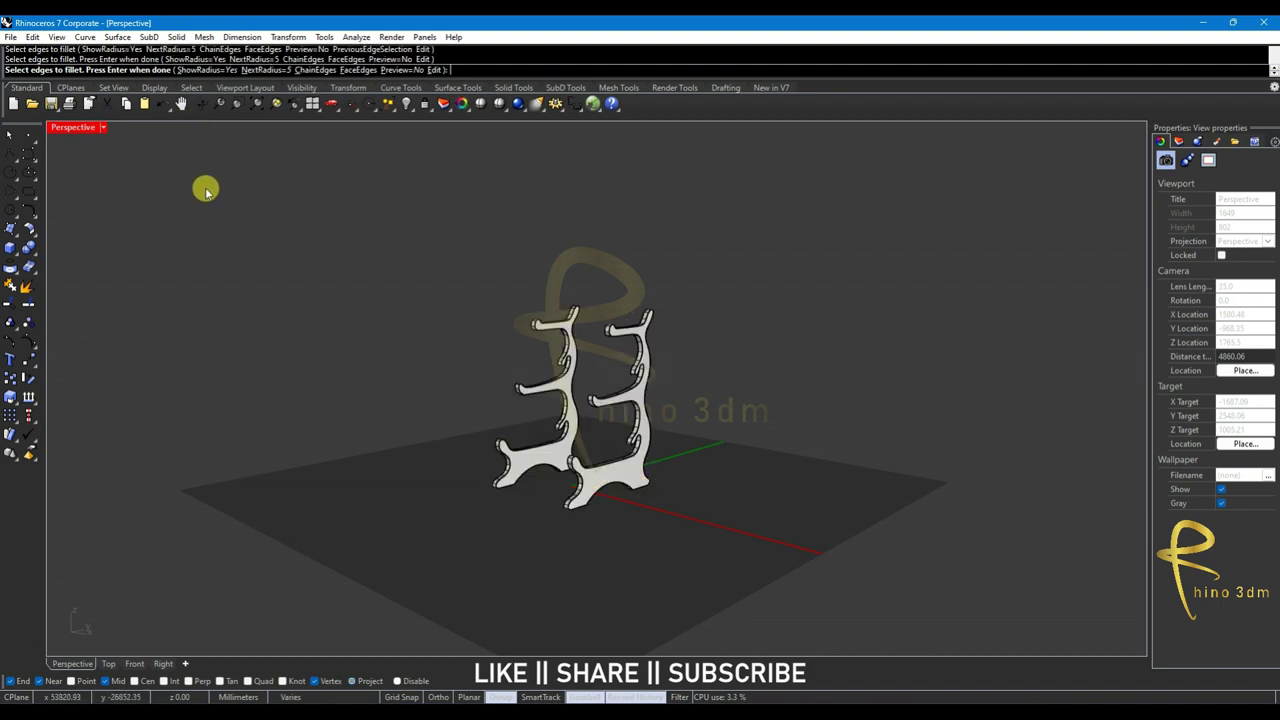
Fillet all edges of both supports with a 20 mm radius and zoom in to check them
{"action": "key", "text": "Return"}
{"action": "left_click", "coordinate": [176, 71]}
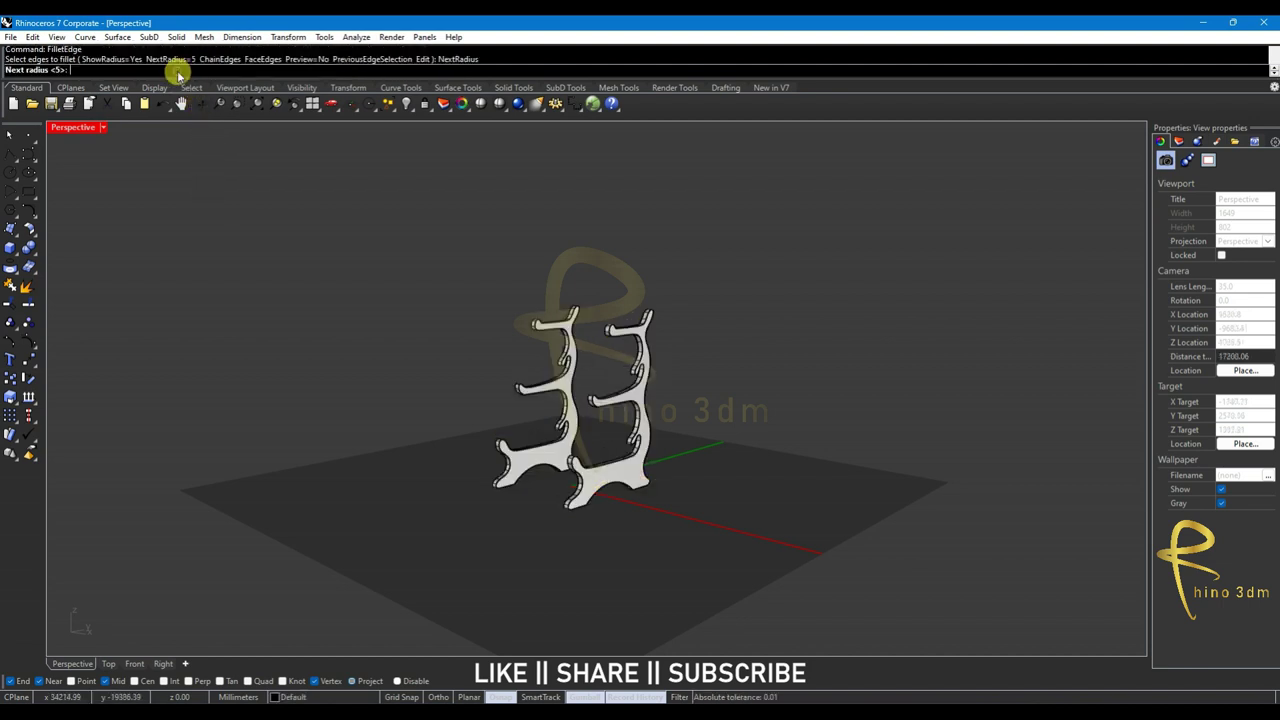
{"action": "type", "text": "20"}
{"action": "key", "text": "Return"}
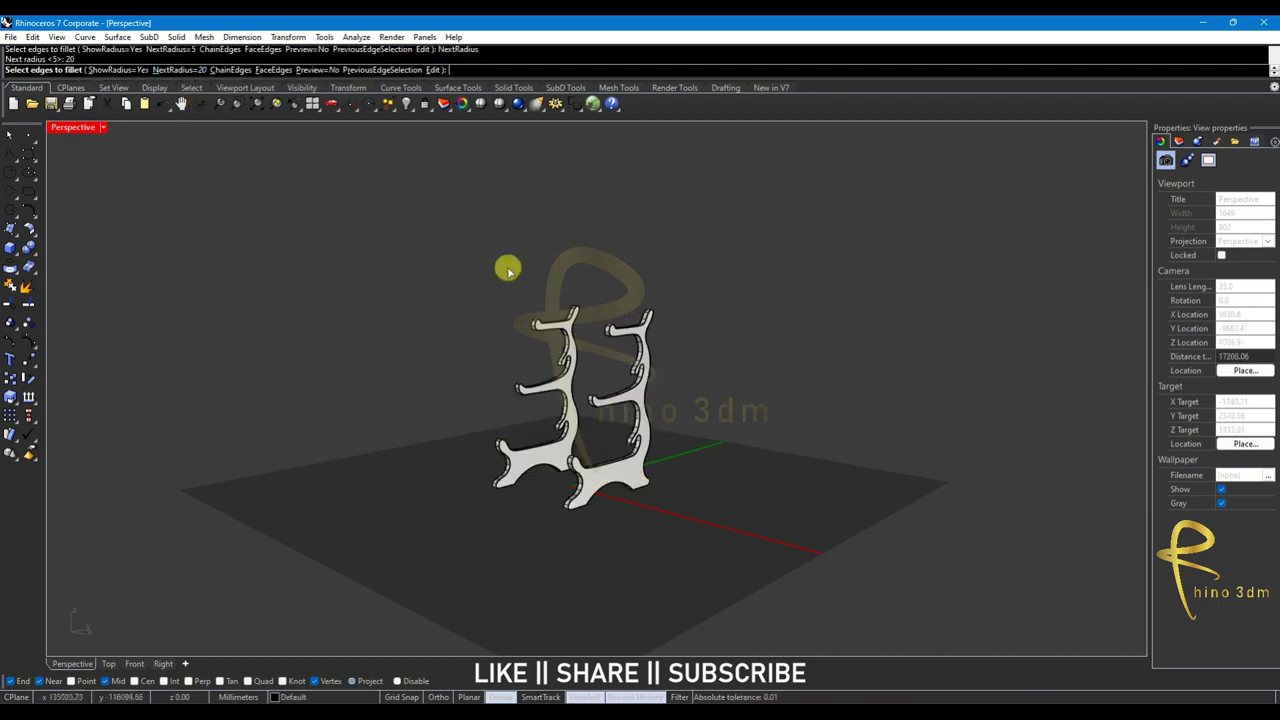
{"action": "left_click_drag", "start_coordinate": [502, 245], "coordinate": [833, 608]}
{"action": "mouse_move", "coordinate": [777, 571]}
{"action": "left_mouse_down"}
{"action": "mouse_move", "coordinate": [477, 323]}
{"action": "mouse_move", "coordinate": [260, 209]}
{"action": "left_mouse_up"}
{"action": "right_click", "coordinate": [350, 274]}
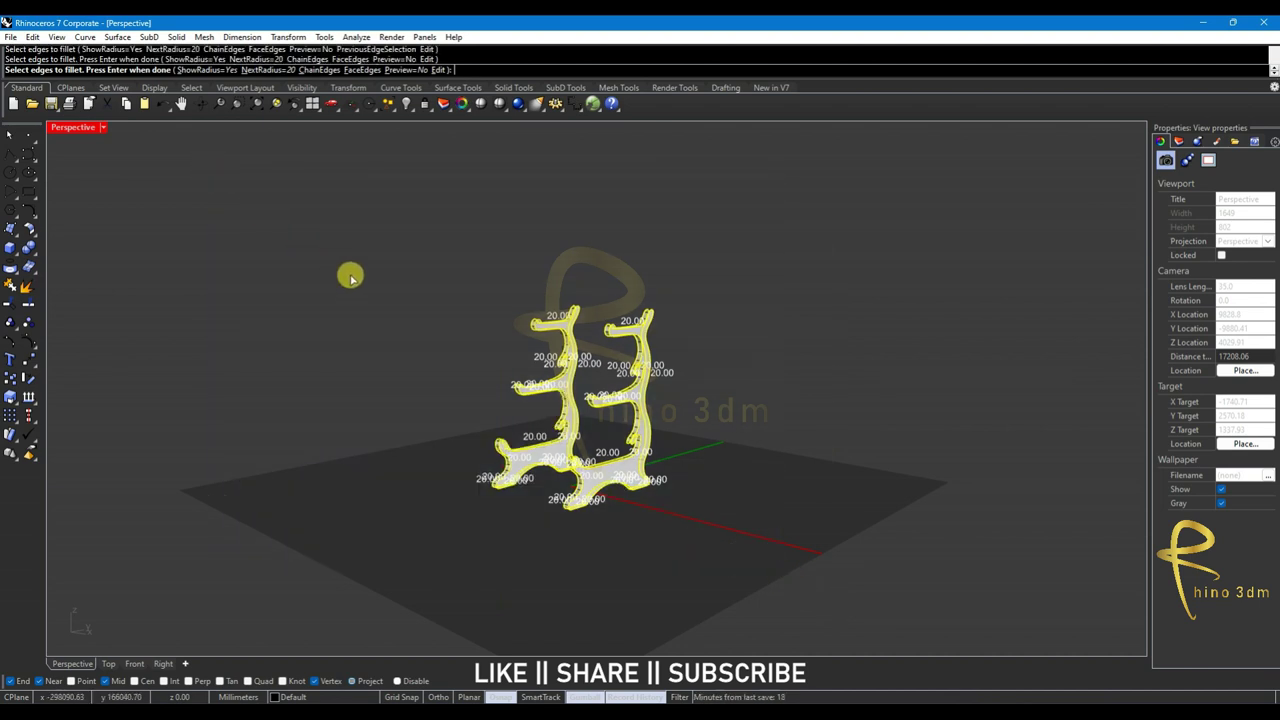
{"action": "scroll", "coordinate": [540, 385], "scroll_direction": "up", "scroll_amount": 3}
{"action": "right_click", "coordinate": [612, 437]}
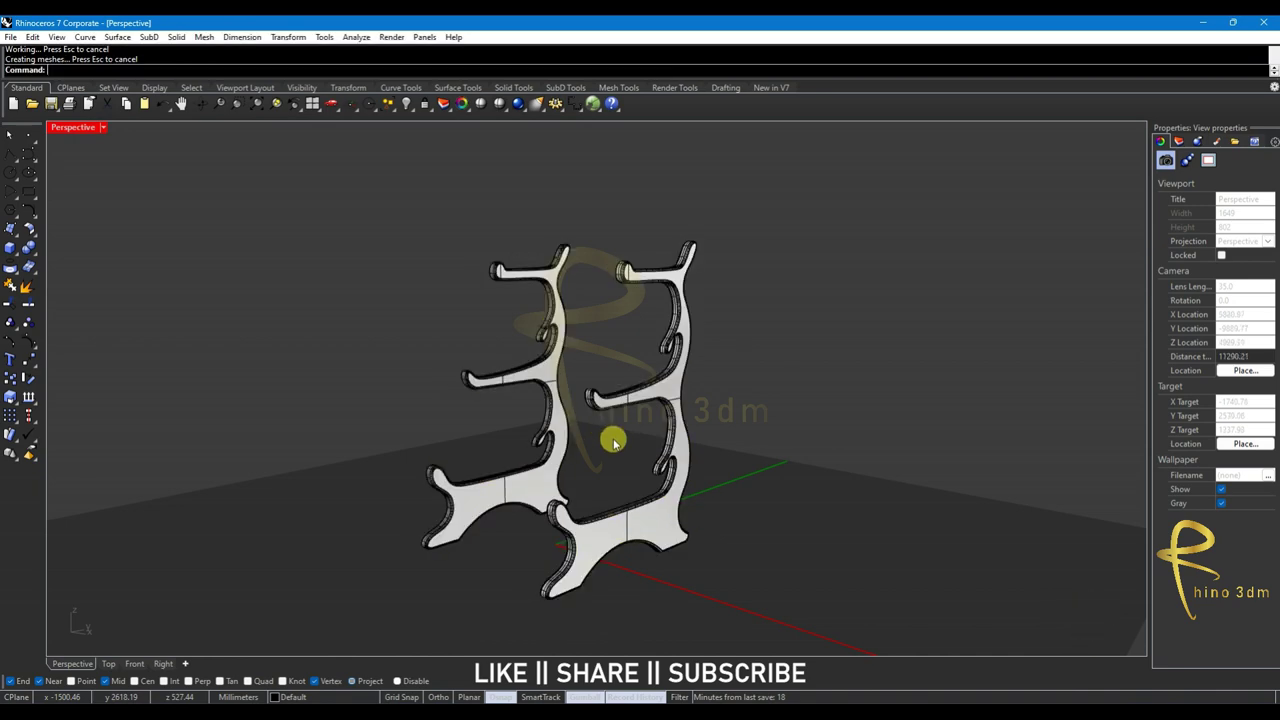
{"action": "scroll", "coordinate": [594, 422], "scroll_direction": "up", "scroll_amount": 4}
{"action": "scroll", "coordinate": [594, 417], "scroll_direction": "up", "scroll_amount": 4}
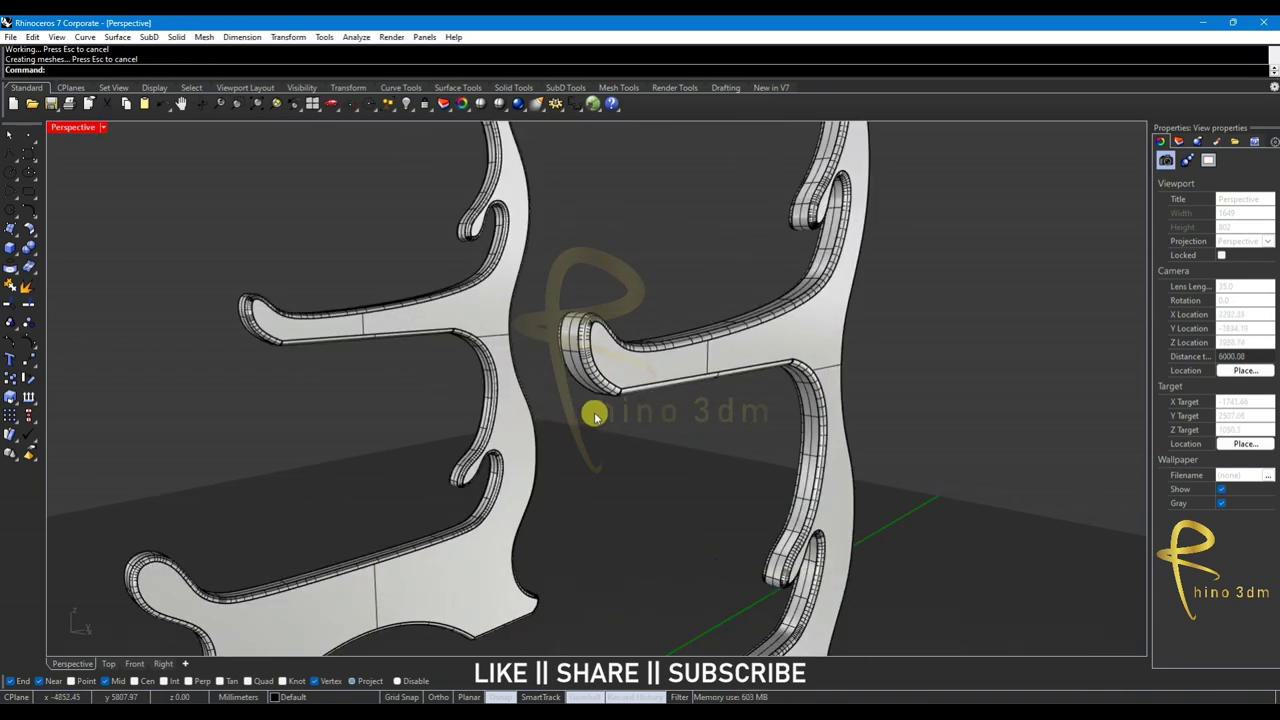
{"action": "scroll", "coordinate": [594, 417], "scroll_direction": "down", "scroll_amount": 2}
{"action": "scroll", "coordinate": [592, 414], "scroll_direction": "down", "scroll_amount": 2}
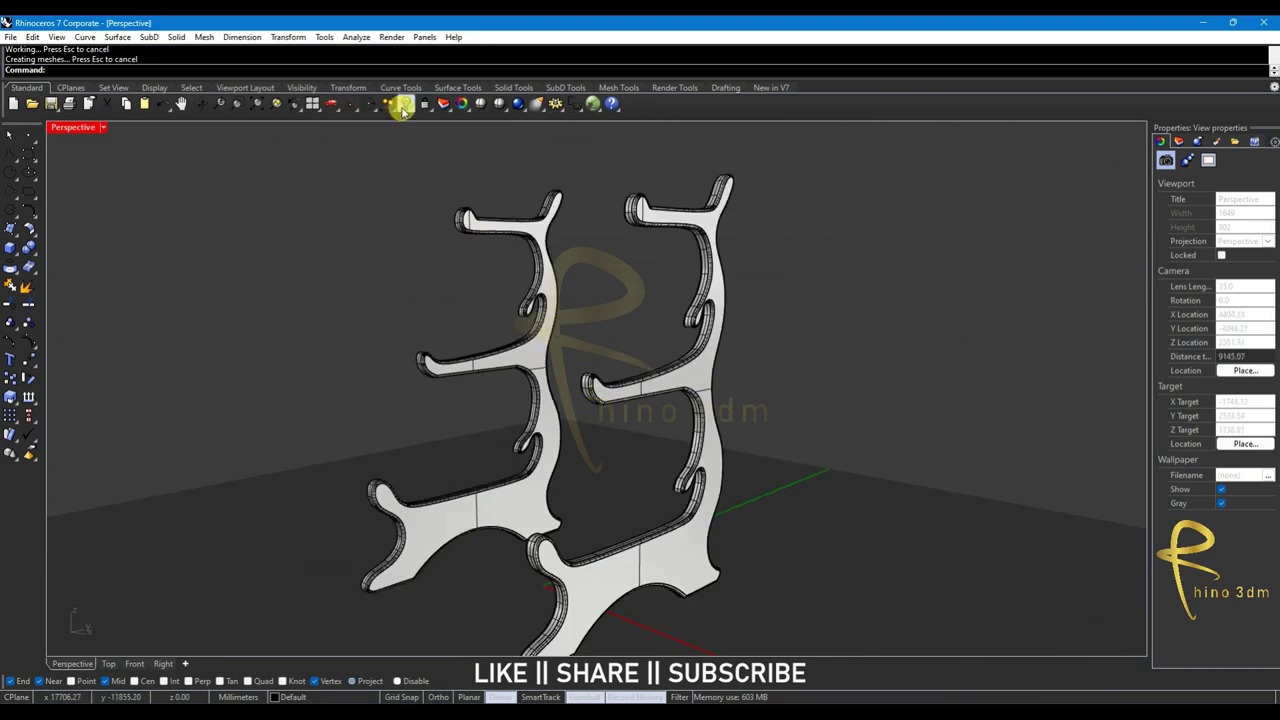
Show the hidden bowls again and ungroup them
{"action": "left_click", "coordinate": [401, 110]}
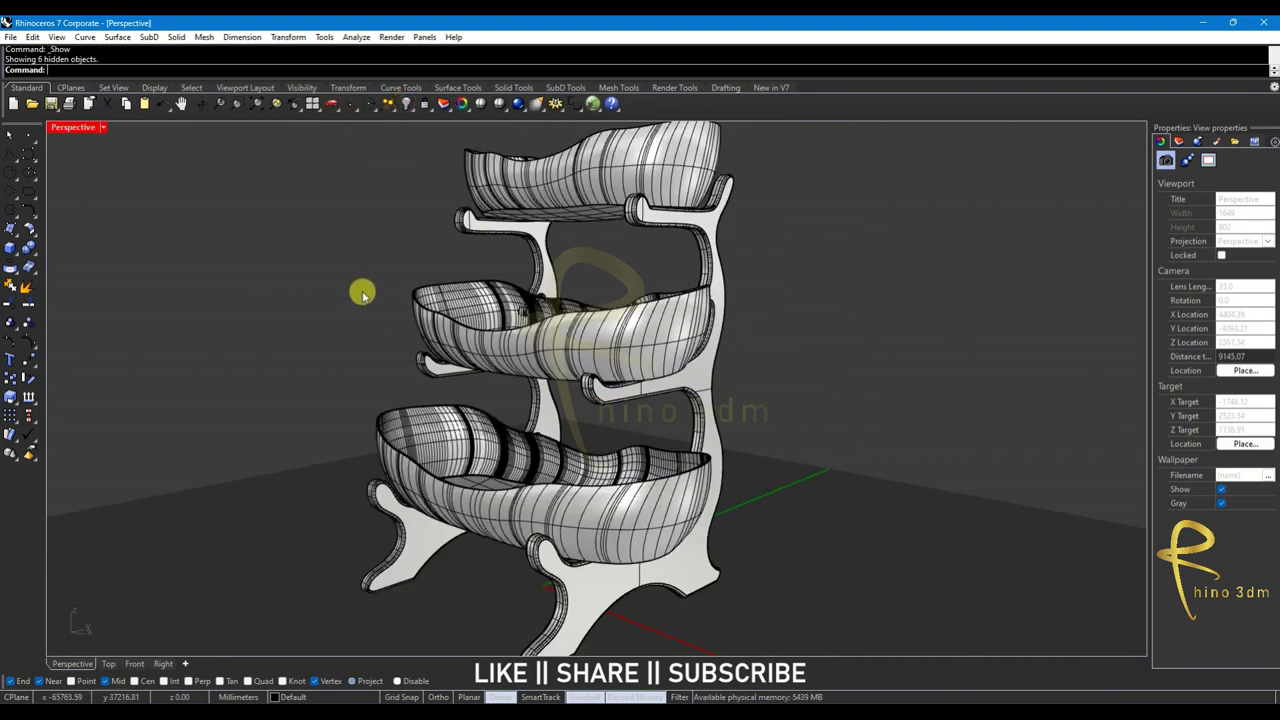
{"action": "right_click_drag", "start_coordinate": [566, 336], "coordinate": [443, 366]}
{"action": "left_click", "coordinate": [443, 366]}
{"action": "scroll", "coordinate": [435, 395], "scroll_direction": "up", "scroll_amount": 2}
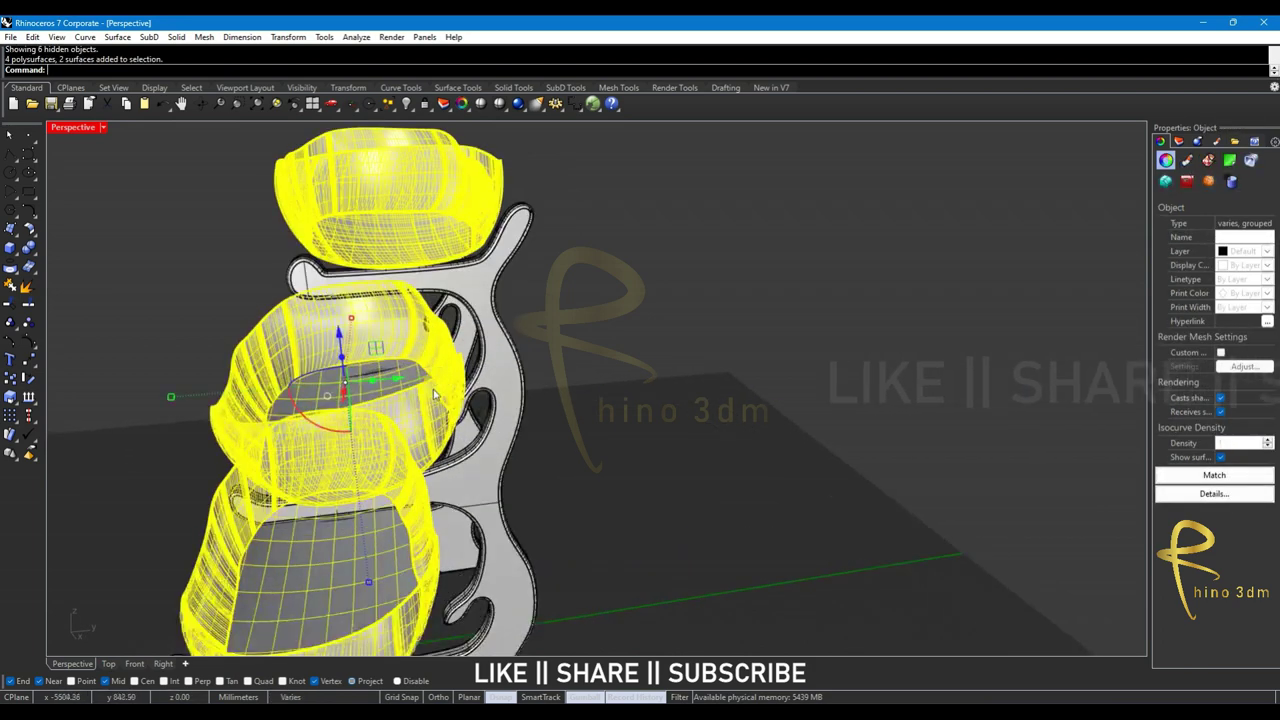
{"action": "right_click", "coordinate": [28, 322]}
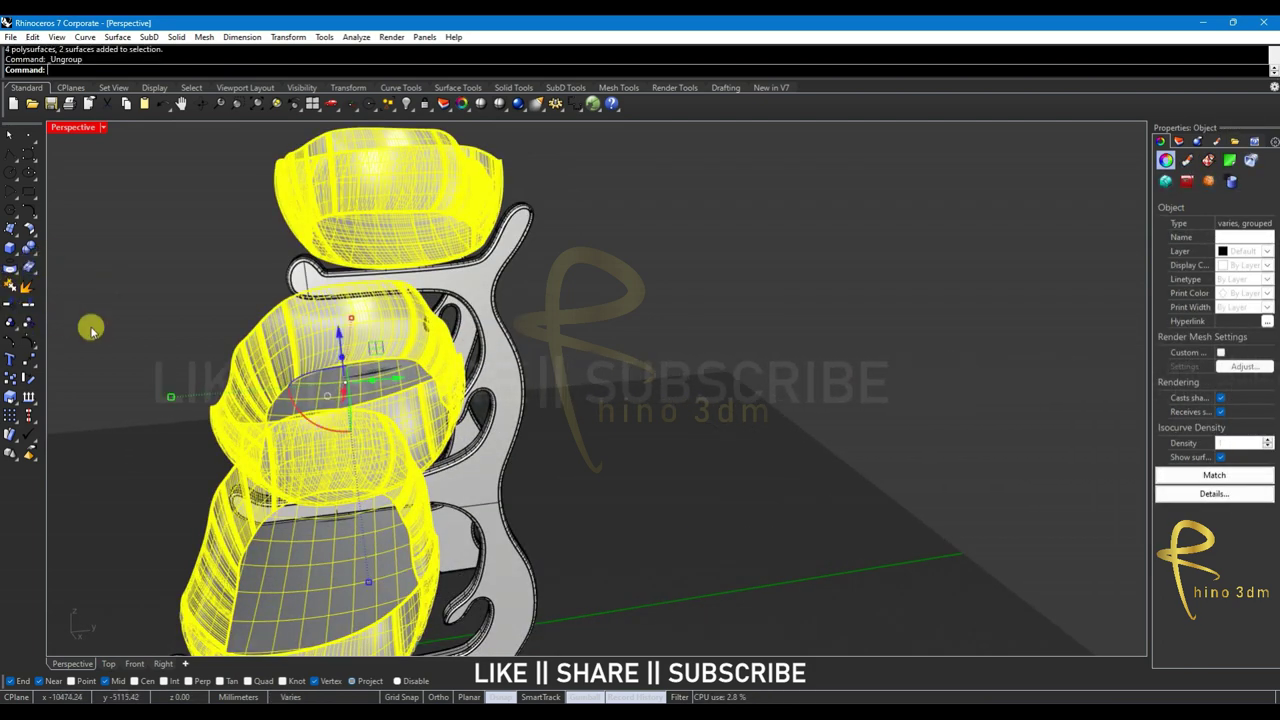
{"action": "key", "text": "Escape"}
Scale the upper bowl with the Gumball so it fits its tier
{"action": "scroll", "coordinate": [186, 343], "scroll_direction": "up", "scroll_amount": 2}
{"action": "mouse_move", "coordinate": [243, 343]}
{"action": "right_mouse_down"}
{"action": "mouse_move", "coordinate": [274, 334]}
{"action": "mouse_move", "coordinate": [323, 366]}
{"action": "right_mouse_up"}
{"action": "scroll", "coordinate": [270, 338], "scroll_direction": "up", "scroll_amount": 2}
{"action": "left_click", "coordinate": [420, 300]}
{"action": "scroll", "coordinate": [493, 385], "scroll_direction": "up", "scroll_amount": 2}
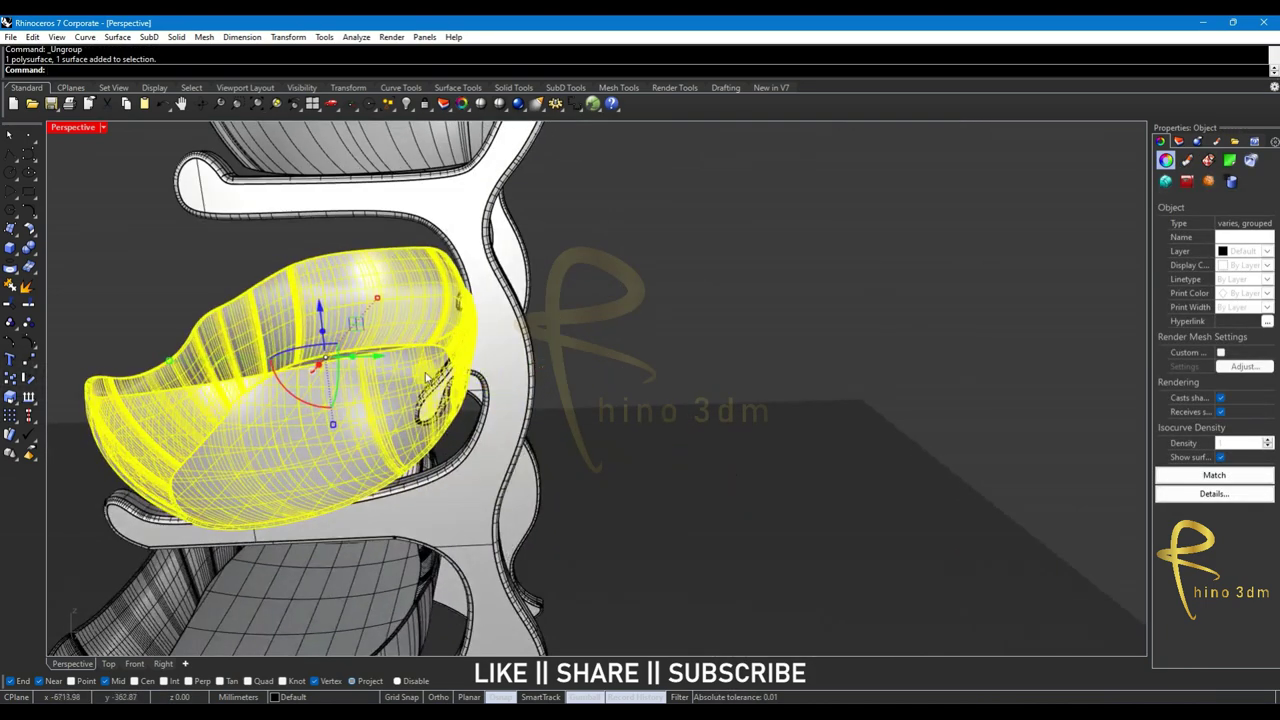
{"action": "right_click_drag", "start_coordinate": [427, 377], "coordinate": [437, 374]}
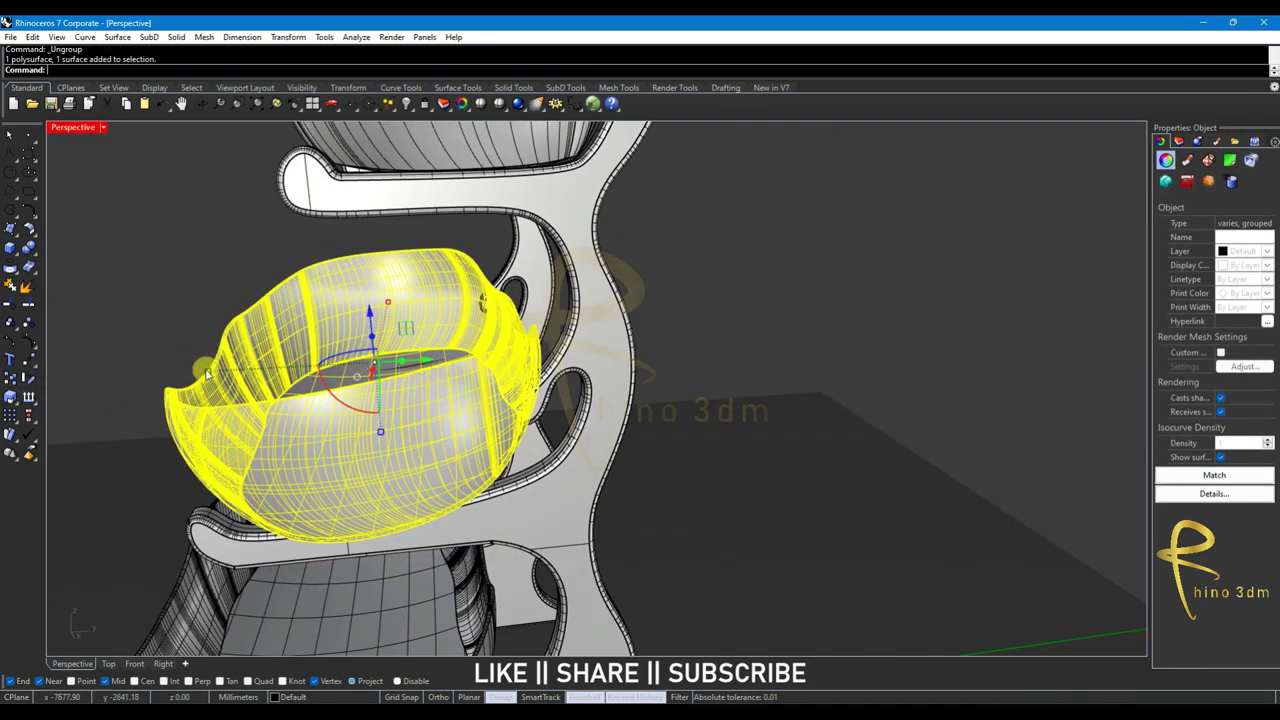
{"action": "left_click_drag", "start_coordinate": [207, 373], "coordinate": [393, 384]}
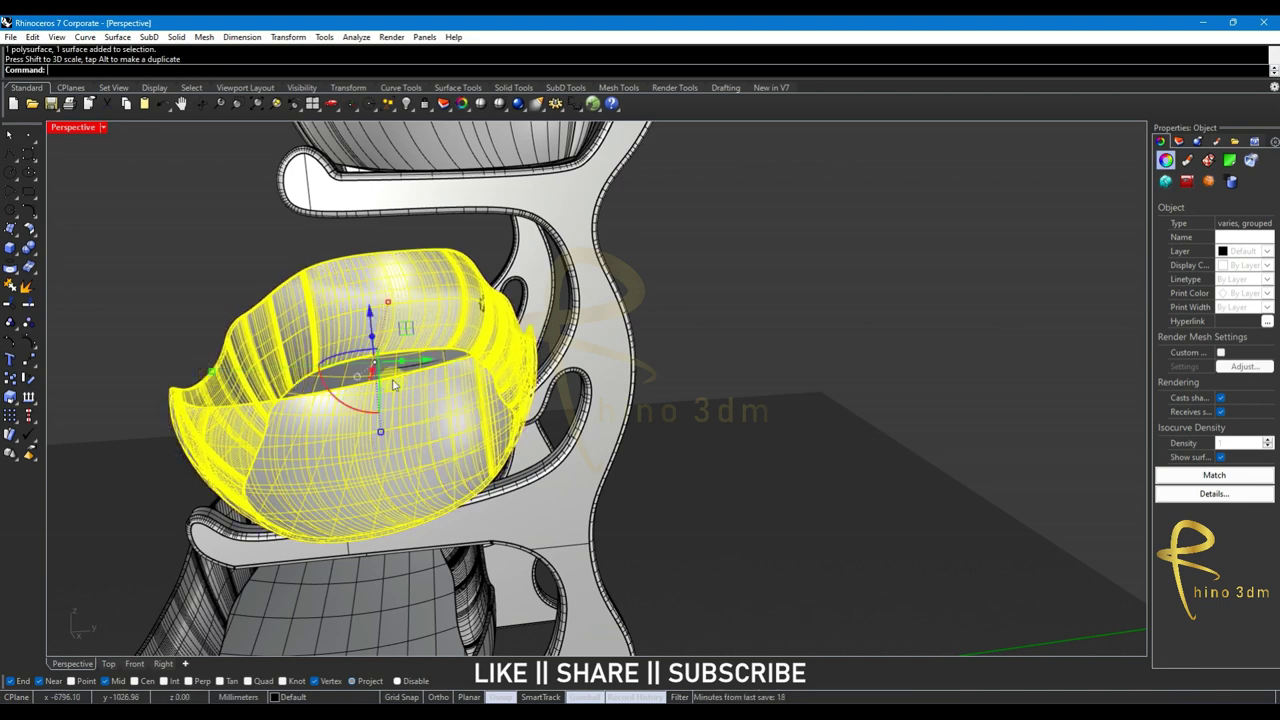
{"action": "left_click_drag", "start_coordinate": [425, 363], "coordinate": [440, 372]}
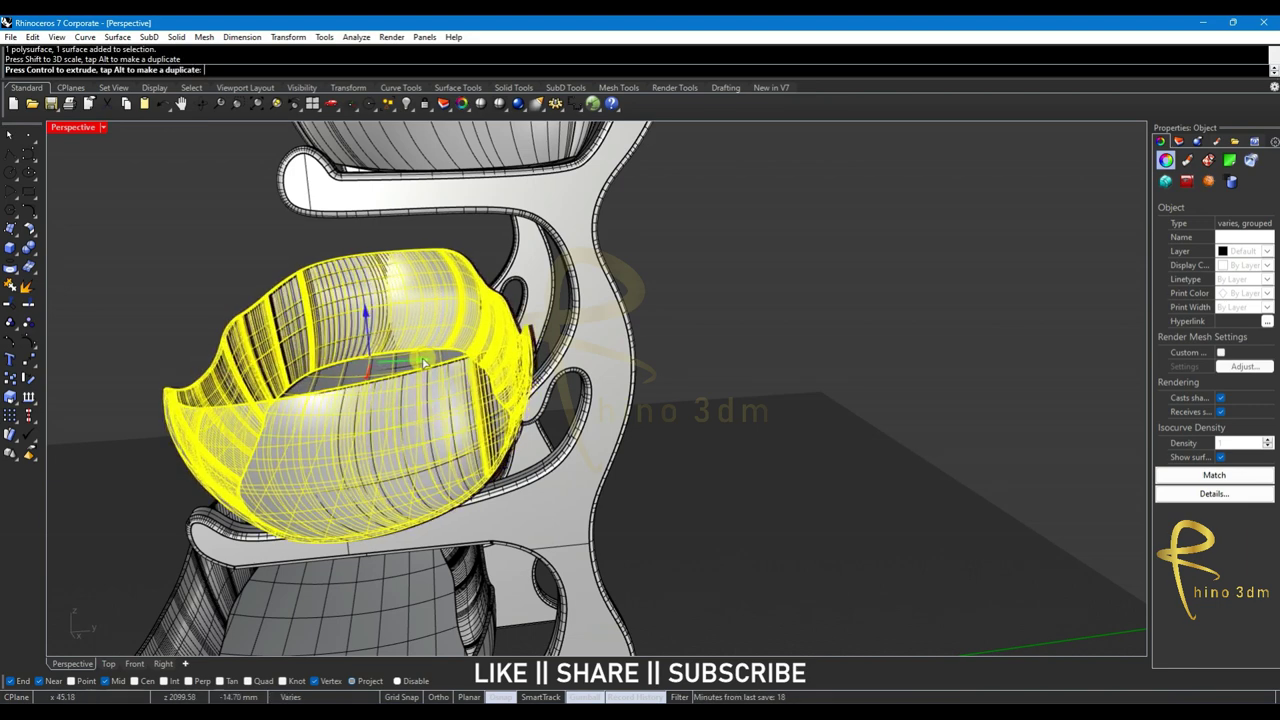
{"action": "left_click", "coordinate": [672, 396]}
Move the top bowl down onto its tier of the supports
{"action": "mouse_move", "coordinate": [672, 396]}
{"action": "right_mouse_down"}
{"action": "mouse_move", "coordinate": [554, 397]}
{"action": "mouse_move", "coordinate": [380, 371]}
{"action": "mouse_move", "coordinate": [391, 363]}
{"action": "right_mouse_up"}
{"action": "scroll", "coordinate": [380, 371], "scroll_direction": "down", "scroll_amount": 3}
{"action": "mouse_move", "coordinate": [562, 268]}
{"action": "right_mouse_down"}
{"action": "mouse_move", "coordinate": [508, 289]}
{"action": "mouse_move", "coordinate": [508, 277]}
{"action": "mouse_move", "coordinate": [533, 316]}
{"action": "mouse_move", "coordinate": [481, 310]}
{"action": "mouse_move", "coordinate": [457, 285]}
{"action": "right_mouse_up"}
{"action": "left_click", "coordinate": [512, 277]}
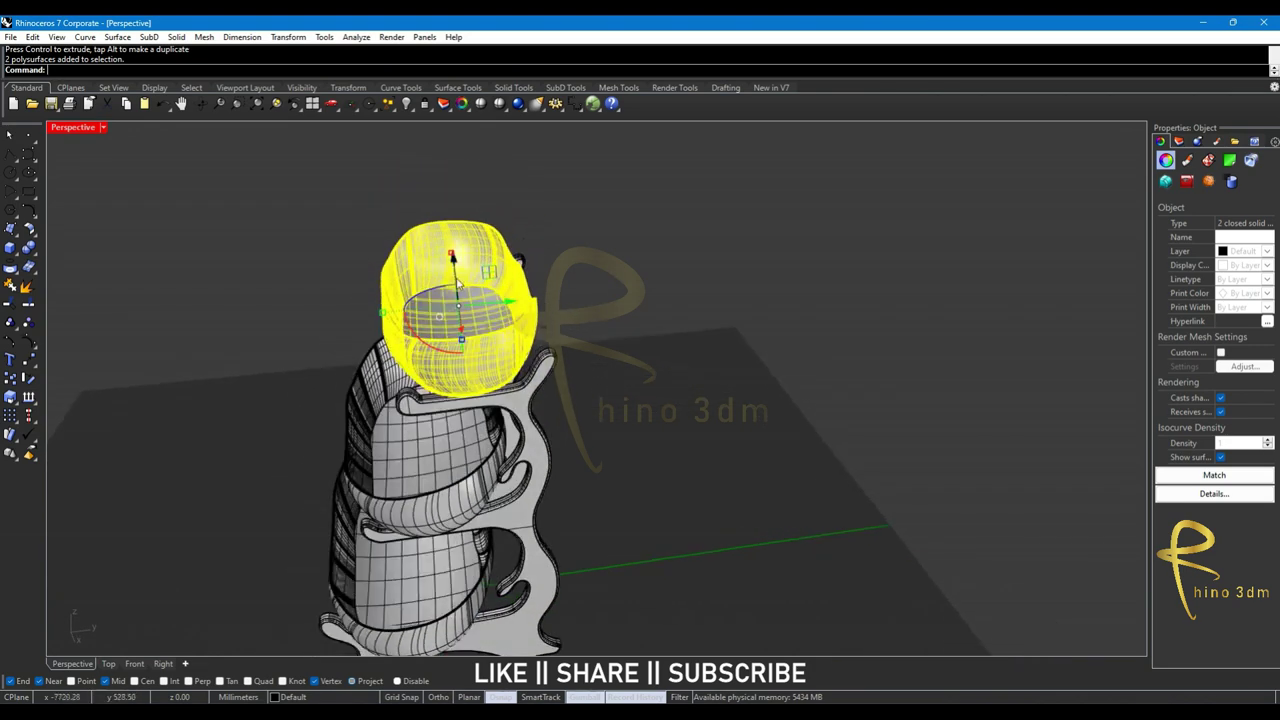
{"action": "left_click_drag", "start_coordinate": [454, 259], "coordinate": [455, 265]}
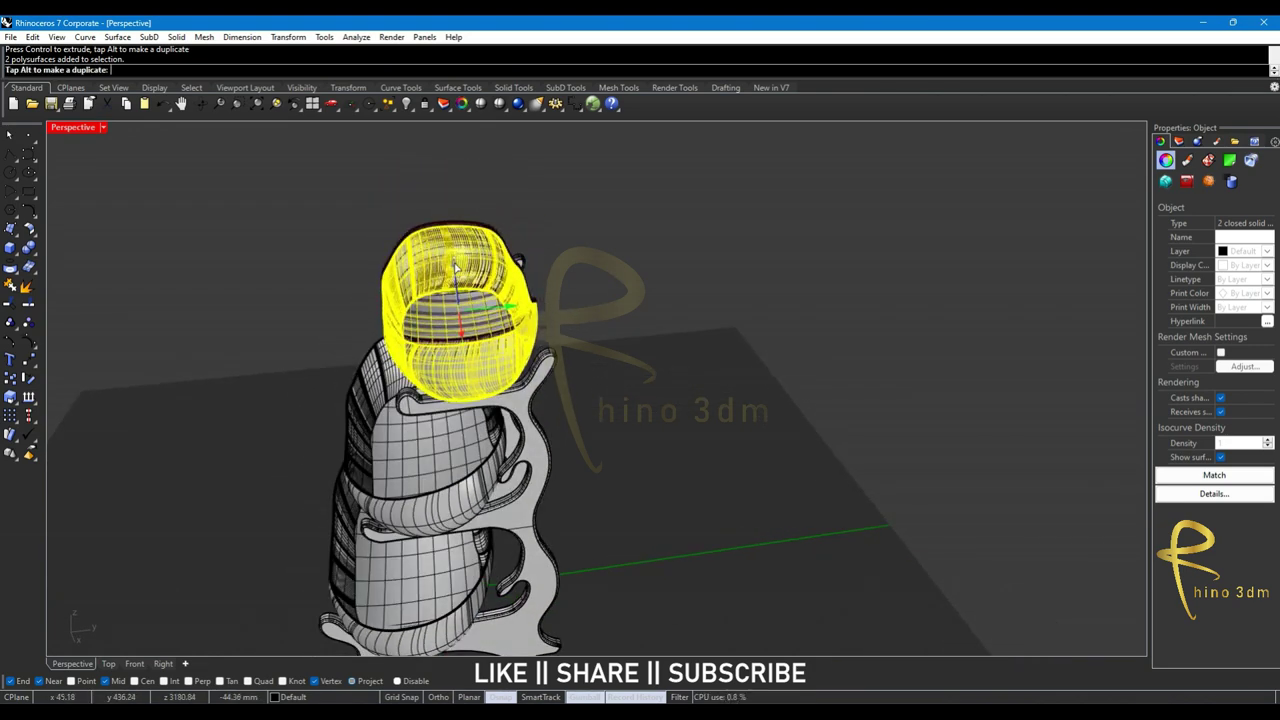
{"action": "left_click", "coordinate": [608, 289]}
Rotate the top bowl so it sits level on its support arms
{"action": "mouse_move", "coordinate": [577, 333]}
{"action": "right_mouse_down"}
{"action": "mouse_move", "coordinate": [623, 277]}
{"action": "mouse_move", "coordinate": [648, 286]}
{"action": "mouse_move", "coordinate": [669, 194]}
{"action": "right_mouse_up"}
{"action": "left_click", "coordinate": [640, 198]}
{"action": "left_click_drag", "start_coordinate": [648, 145], "coordinate": [651, 134]}
{"action": "left_click", "coordinate": [934, 254]}
{"action": "mouse_move", "coordinate": [876, 292]}
{"action": "right_mouse_down"}
{"action": "mouse_move", "coordinate": [851, 294]}
{"action": "mouse_move", "coordinate": [853, 307]}
{"action": "mouse_move", "coordinate": [826, 277]}
{"action": "mouse_move", "coordinate": [846, 303]}
{"action": "right_mouse_up"}
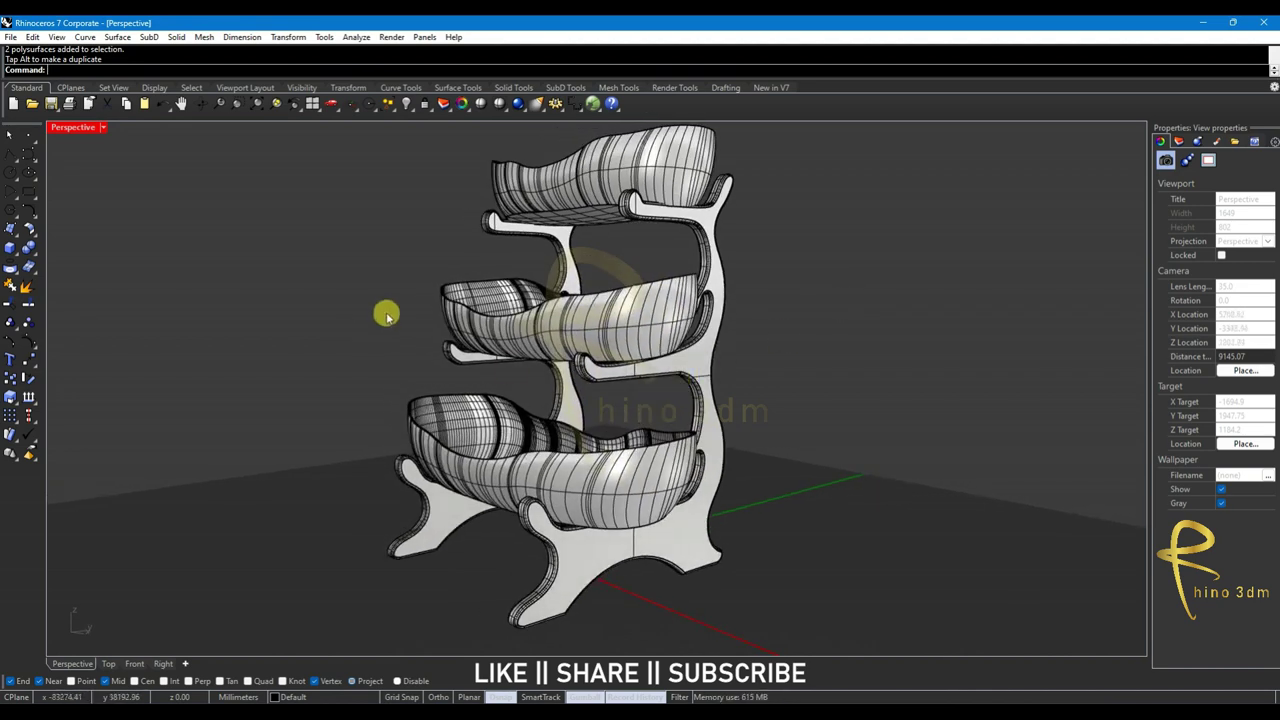
Group the top, middle and bottom bowls together
{"action": "left_click", "coordinate": [540, 194], "text": "shift"}
{"action": "left_click", "coordinate": [500, 314], "text": "shift"}
{"action": "left_click", "coordinate": [477, 428], "text": "shift"}
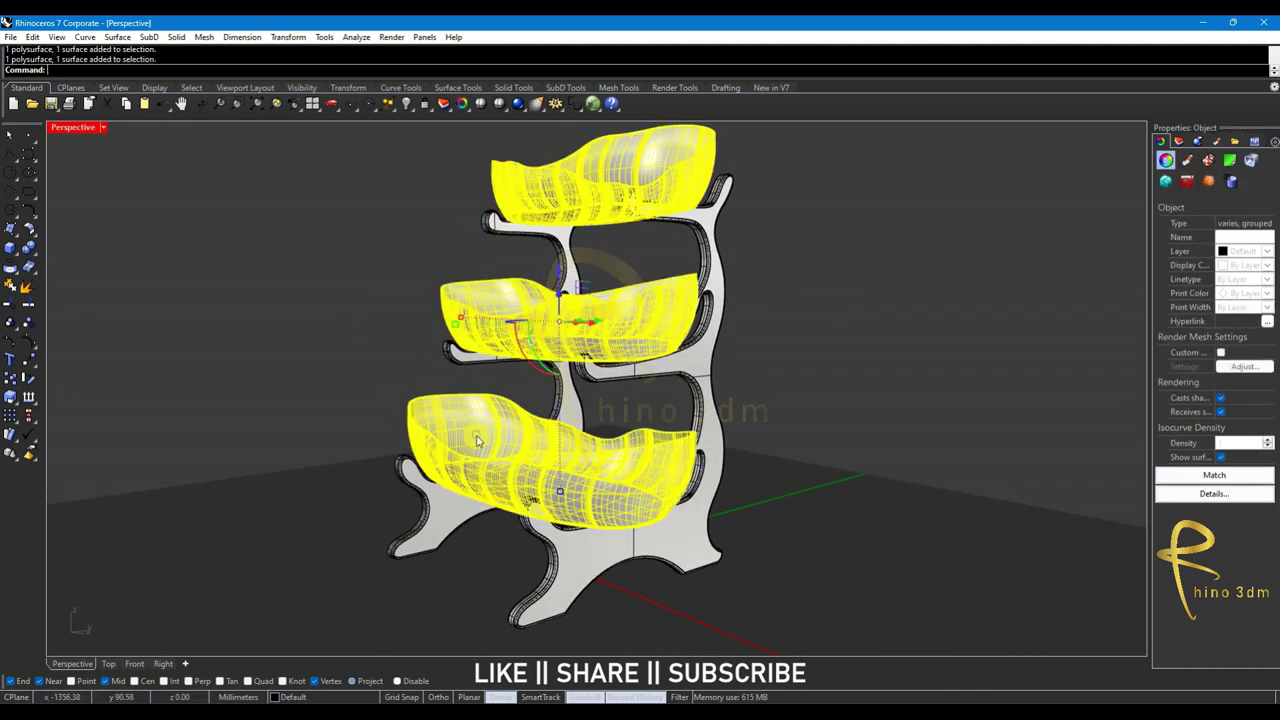
{"action": "key", "text": "ctrl+g"}
{"action": "right_click_drag", "start_coordinate": [366, 372], "coordinate": [369, 330]}
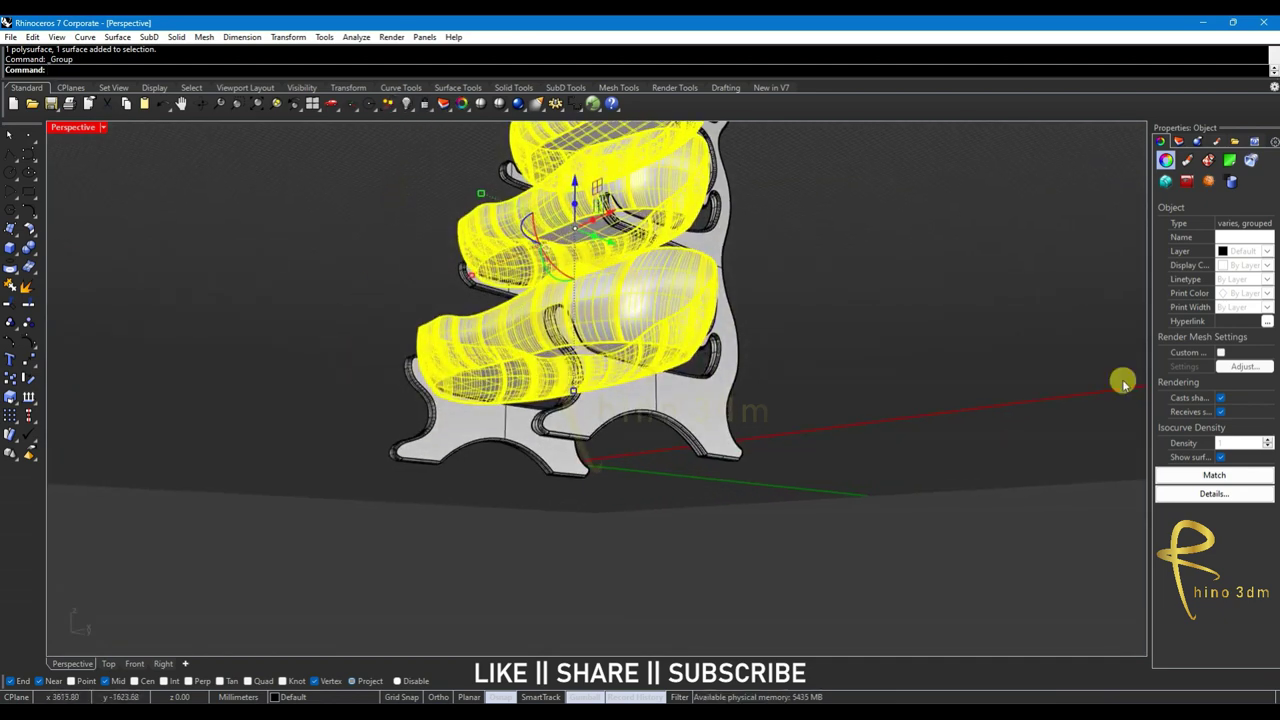
Set the supports' display colour to red and the bowls' to green
{"action": "left_click", "coordinate": [1236, 266]}
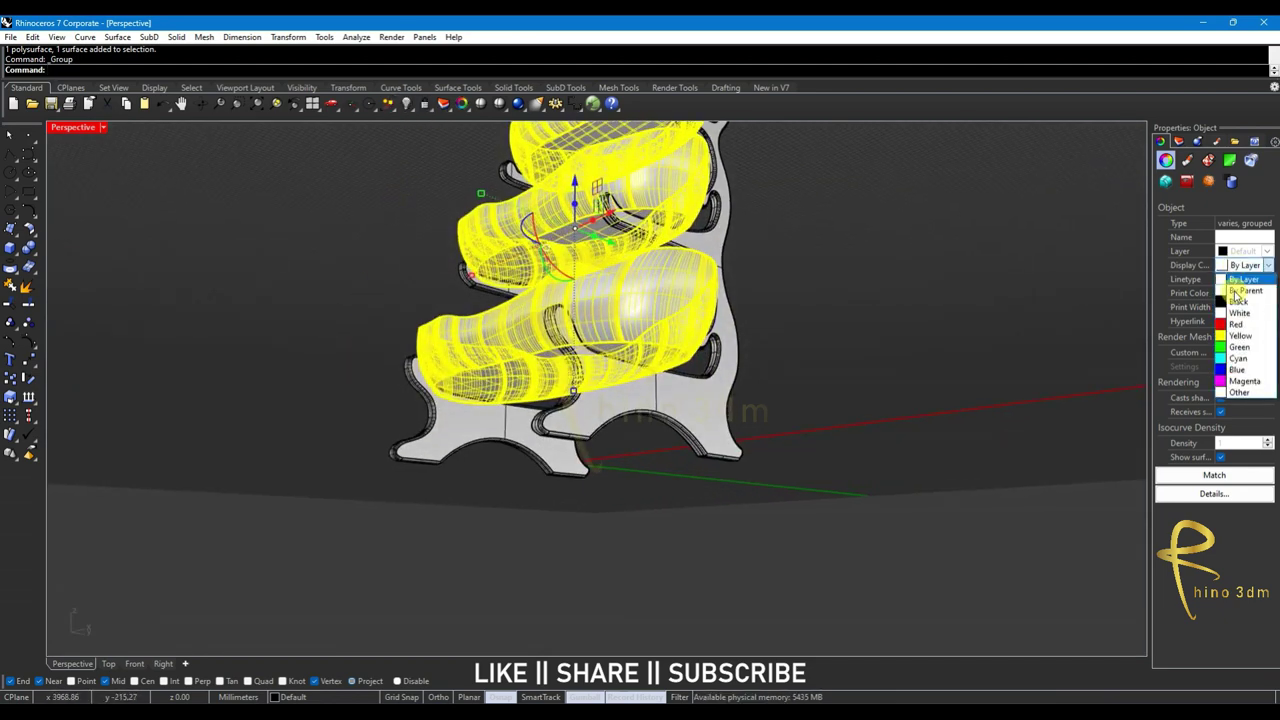
{"action": "left_click", "coordinate": [1236, 338]}
{"action": "left_click", "coordinate": [909, 334]}
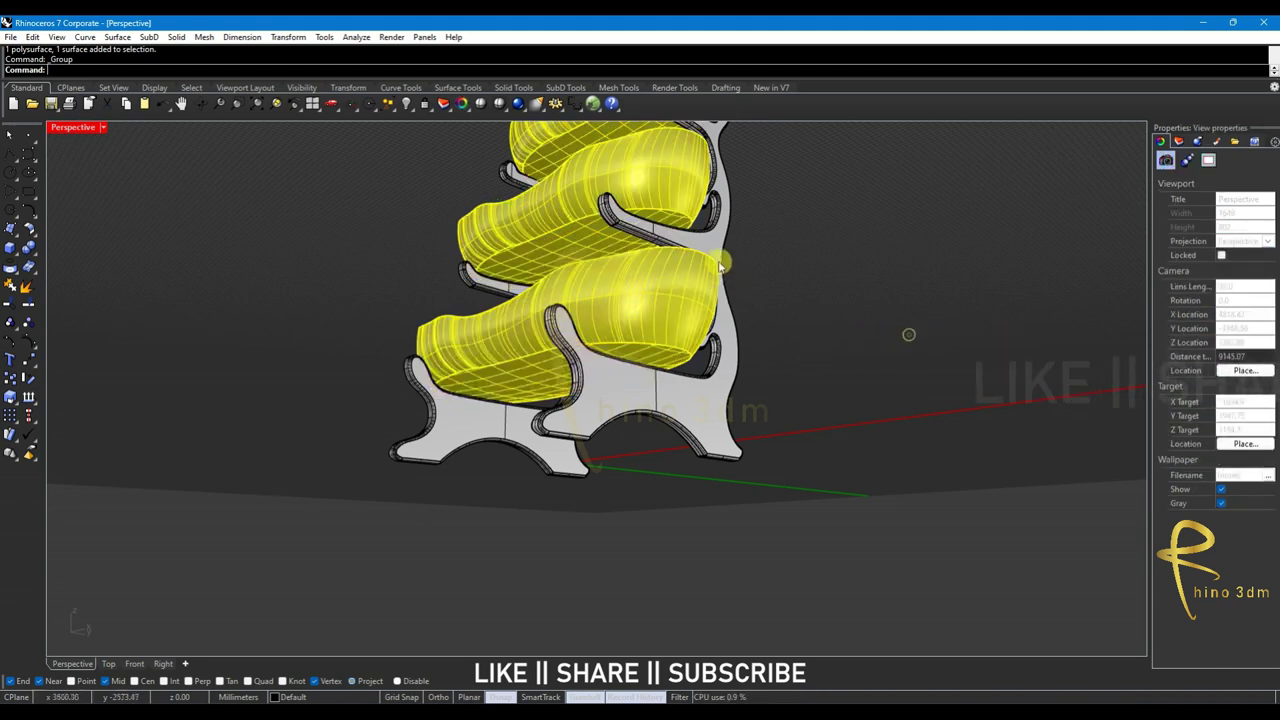
{"action": "key", "text": "ctrl+a"}
{"action": "left_click", "coordinate": [1244, 265]}
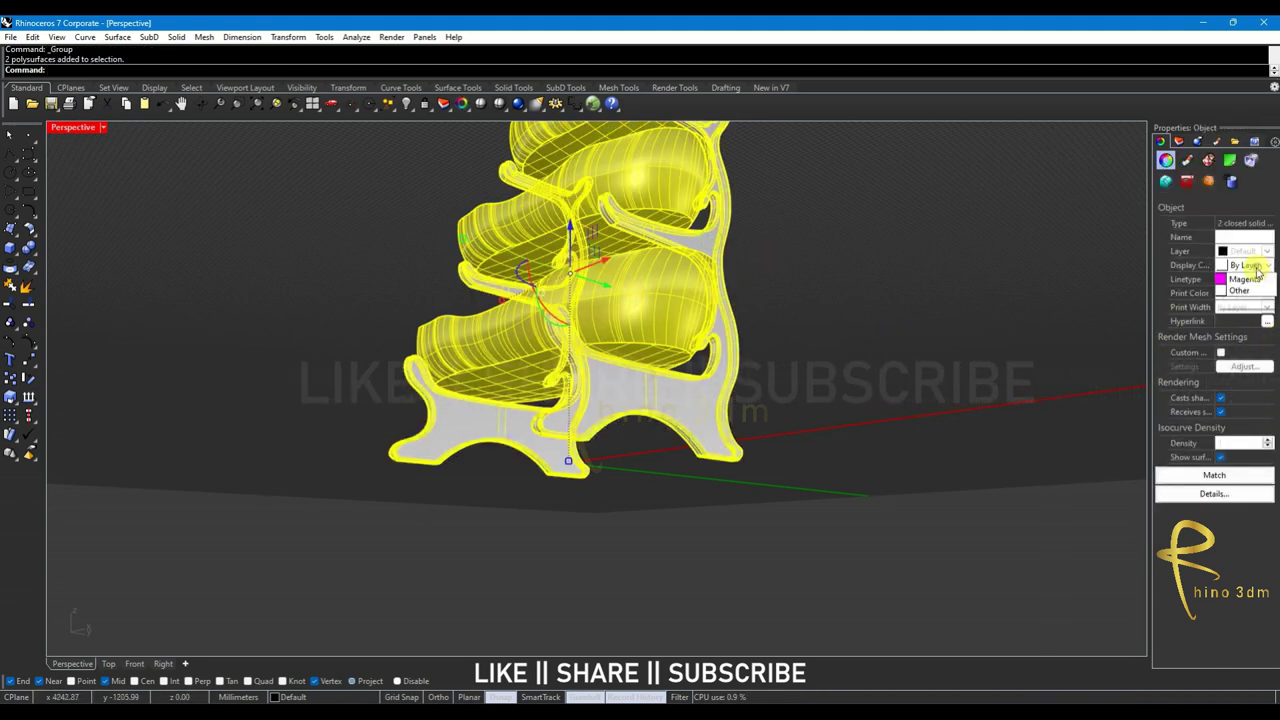
{"action": "left_click", "coordinate": [1238, 326]}
{"action": "left_click", "coordinate": [943, 320]}
{"action": "right_click_drag", "start_coordinate": [766, 329], "coordinate": [757, 372]}
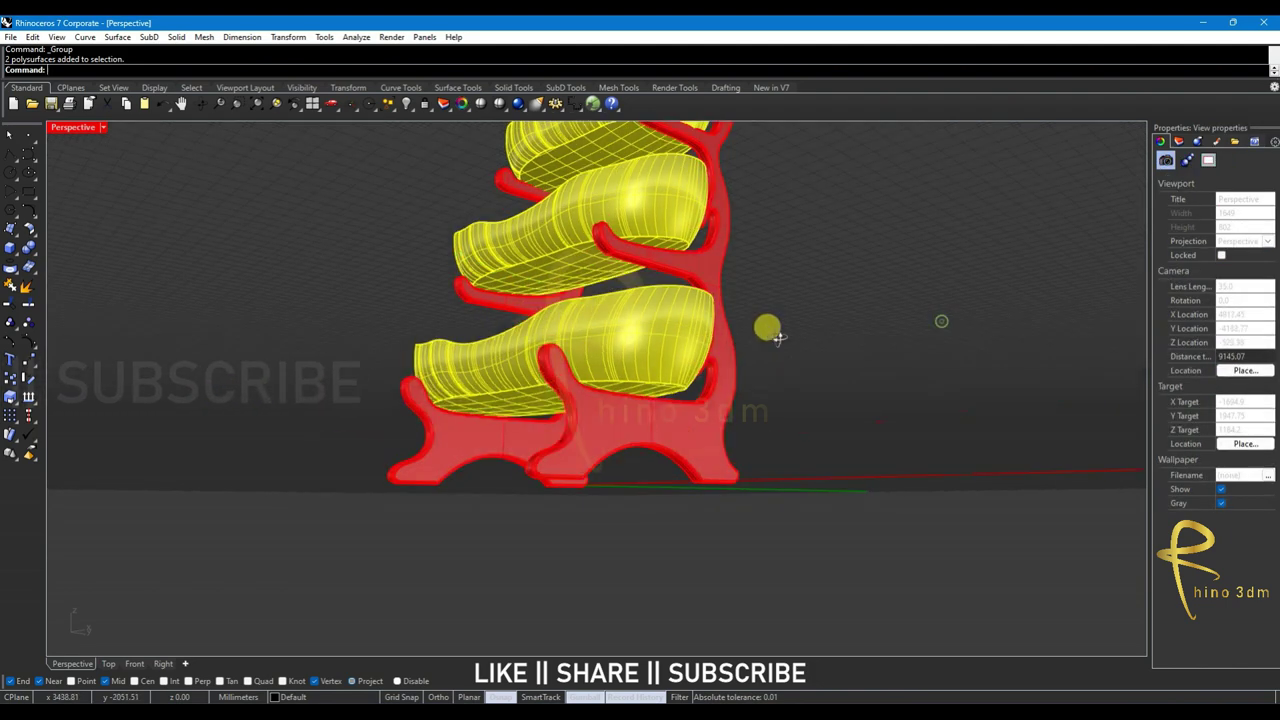
{"action": "left_click", "coordinate": [617, 259]}
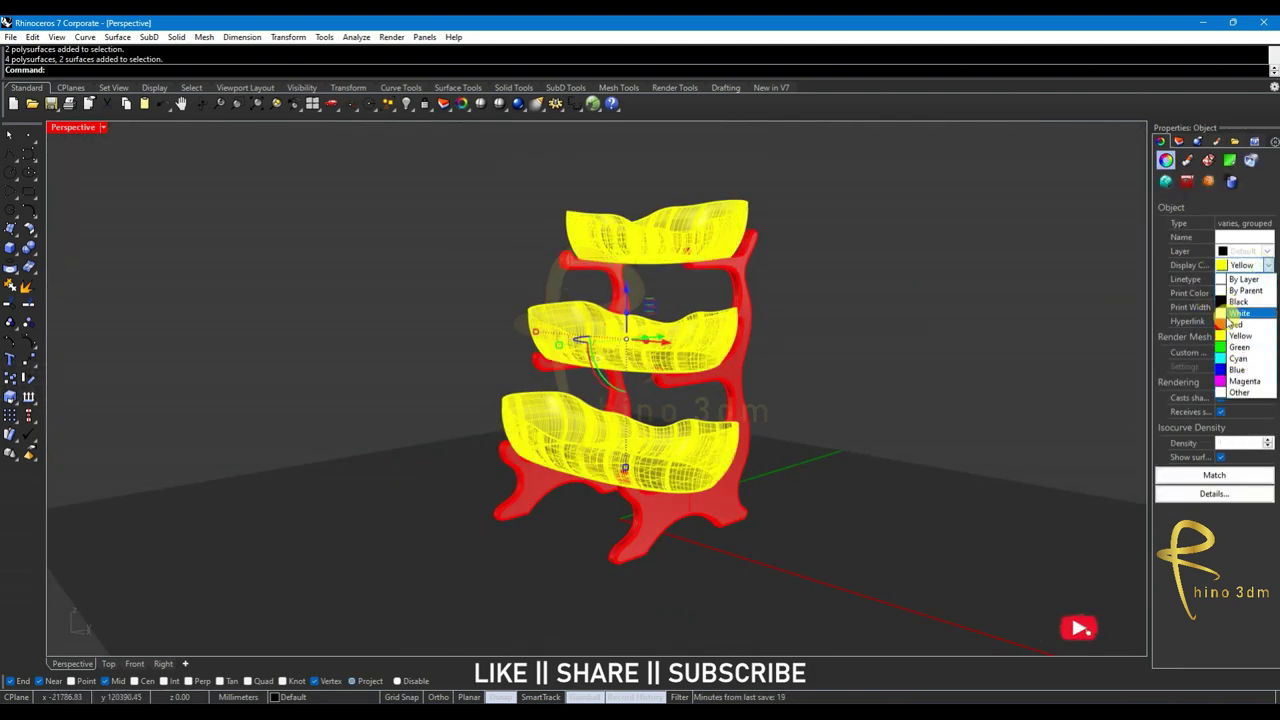
{"action": "left_click", "coordinate": [1238, 347]}
{"action": "left_click", "coordinate": [822, 397]}
Window-select every part of the stand and group it as one object
{"action": "left_click_drag", "start_coordinate": [402, 177], "coordinate": [968, 575]}
{"action": "key", "text": "ctrl+g"}
{"action": "left_click", "coordinate": [849, 506]}
{"action": "scroll", "coordinate": [628, 400], "scroll_direction": "up", "scroll_amount": 3}
{"action": "mouse_move", "coordinate": [650, 374]}
{"action": "right_mouse_down"}
{"action": "mouse_move", "coordinate": [630, 400]}
{"action": "mouse_move", "coordinate": [571, 400]}
{"action": "mouse_move", "coordinate": [877, 380]}
{"action": "mouse_move", "coordinate": [932, 401]}
{"action": "mouse_move", "coordinate": [694, 424]}
{"action": "mouse_move", "coordinate": [651, 406]}
{"action": "mouse_move", "coordinate": [620, 412]}
{"action": "mouse_move", "coordinate": [631, 386]}
{"action": "mouse_move", "coordinate": [746, 380]}
{"action": "mouse_move", "coordinate": [711, 380]}
{"action": "mouse_move", "coordinate": [702, 403]}
{"action": "right_mouse_up"}
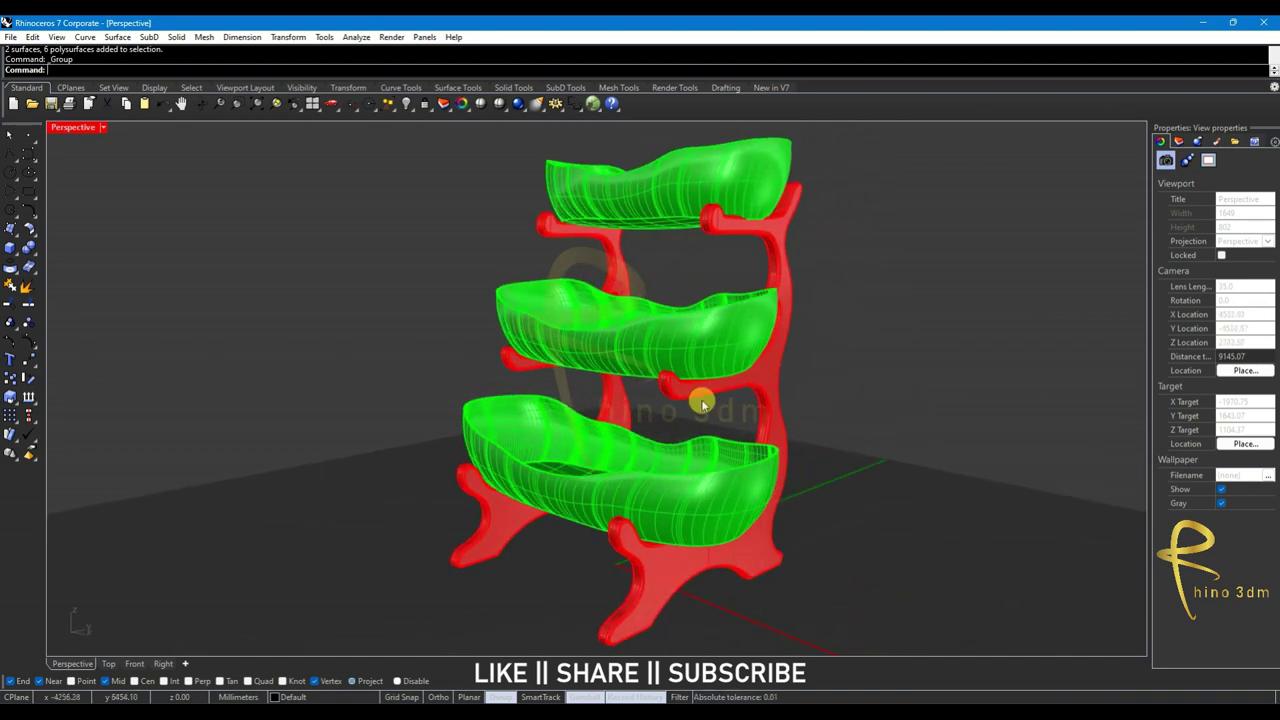
{"action": "left_click", "coordinate": [636, 70]}
{"action": "type", "text": "EMap"}
{"action": "key", "text": "Return"}
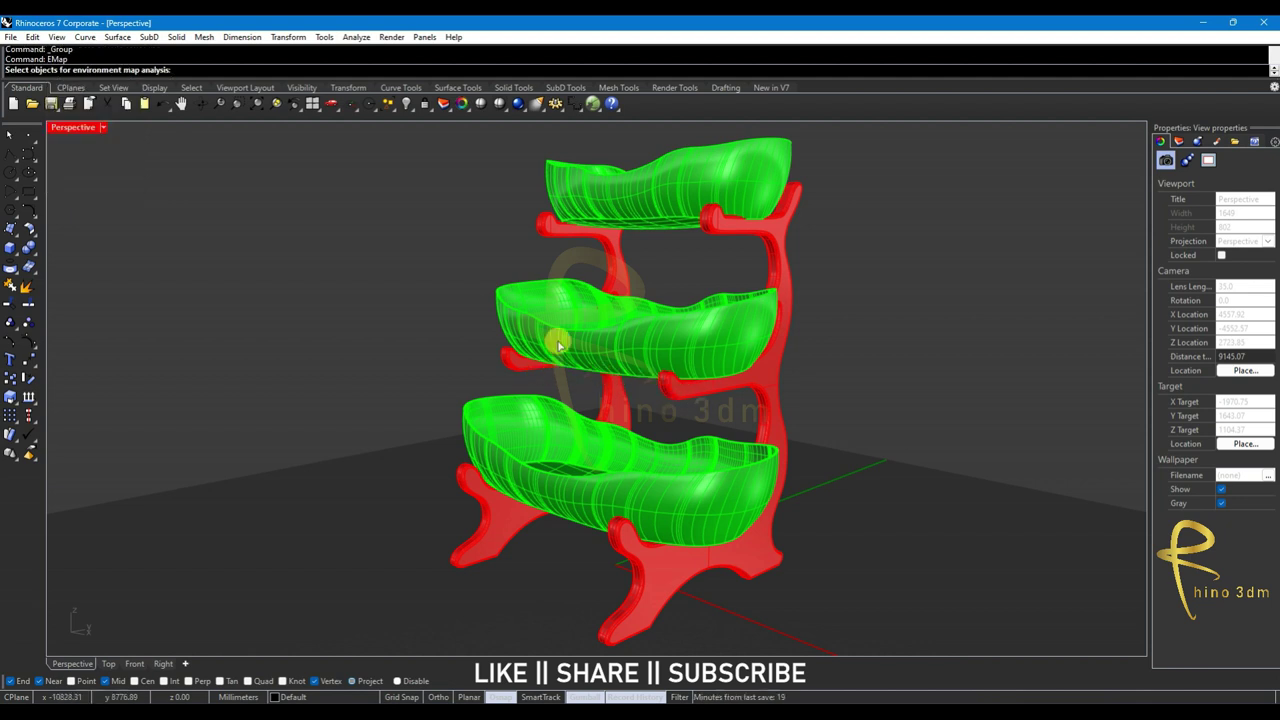
{"action": "scroll", "coordinate": [405, 210], "scroll_direction": "down", "scroll_amount": 3}
{"action": "left_click_drag", "start_coordinate": [380, 177], "coordinate": [771, 446]}
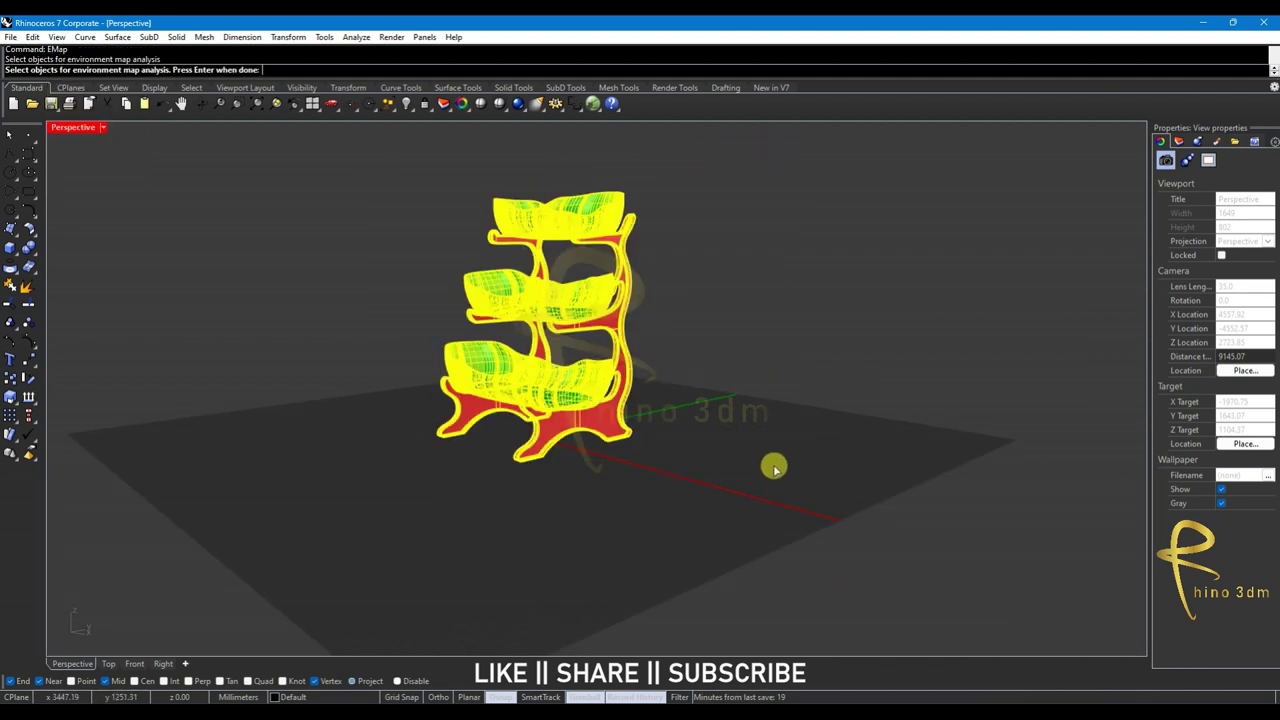
{"action": "right_click", "coordinate": [764, 465]}
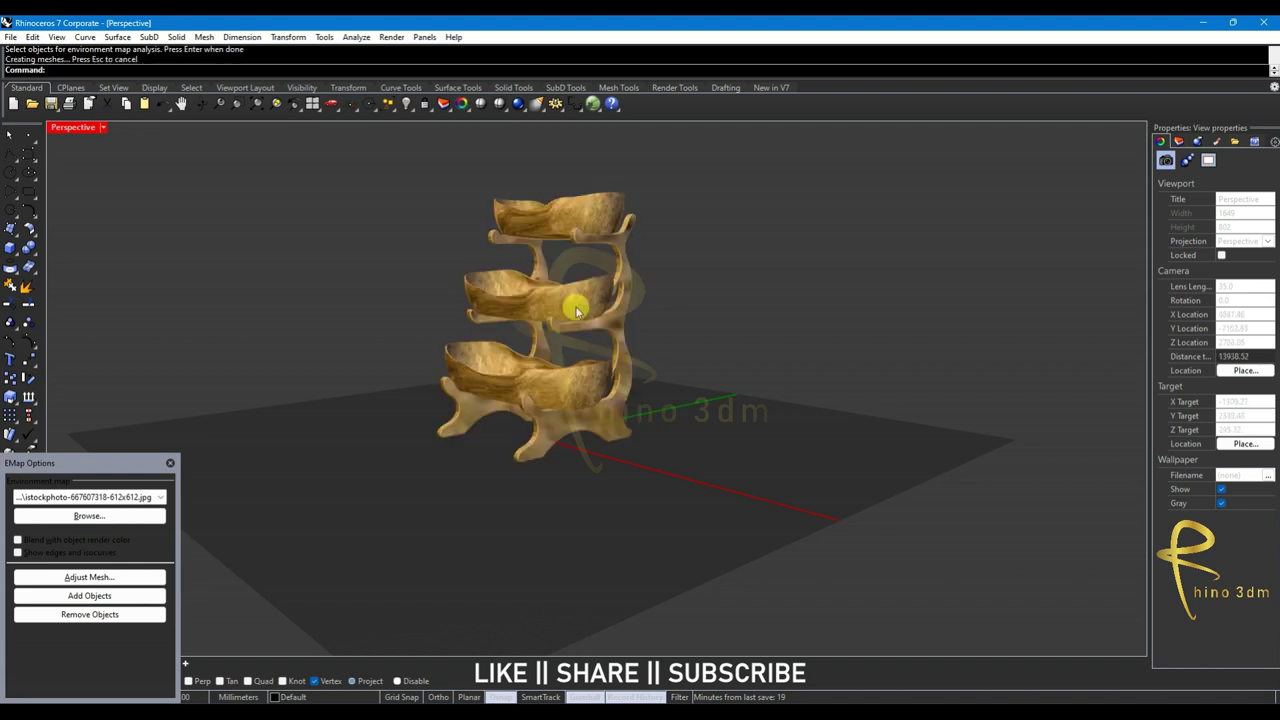
{"action": "left_click", "coordinate": [102, 129]}
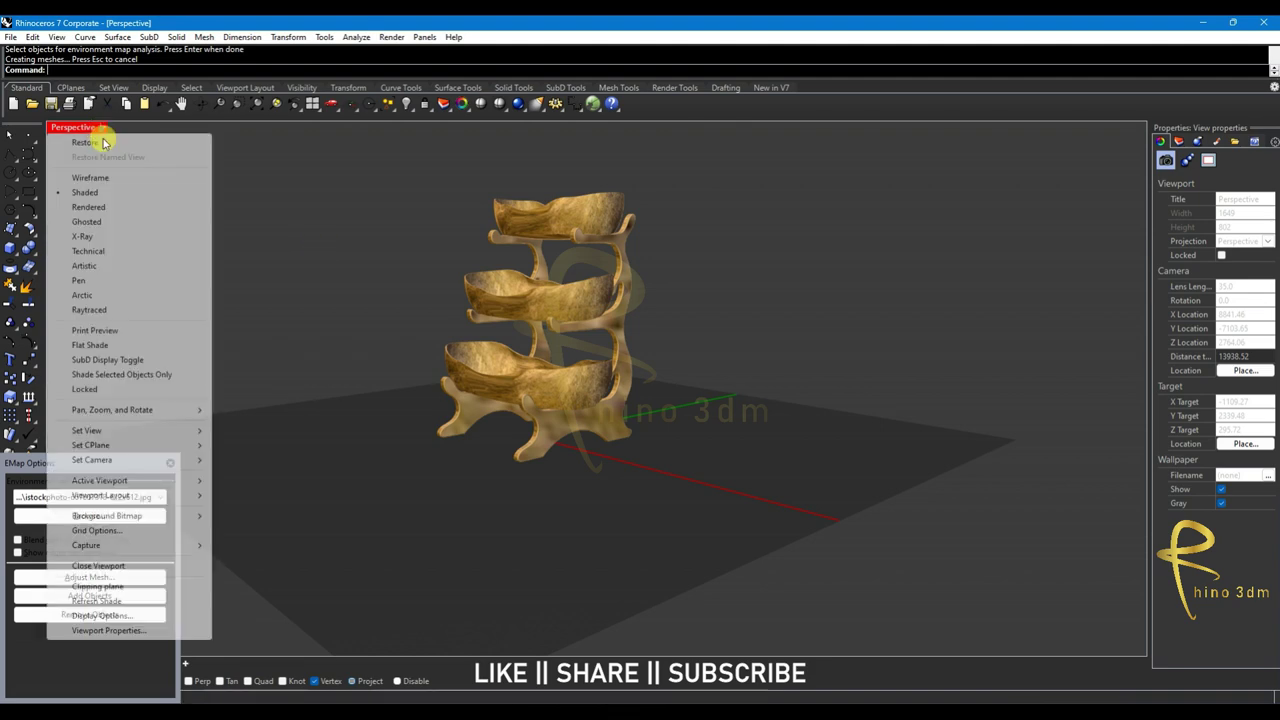
{"action": "left_click", "coordinate": [88, 207]}
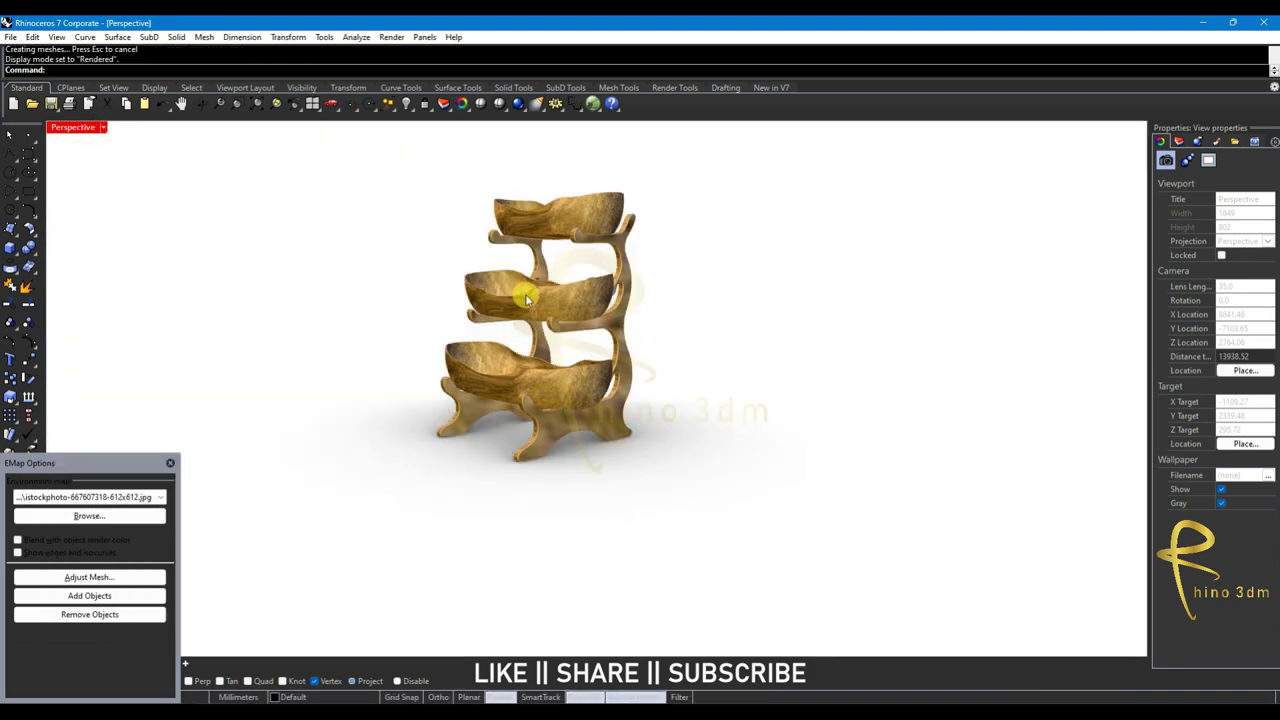
{"action": "scroll", "coordinate": [527, 298], "scroll_direction": "up", "scroll_amount": 3}
{"action": "scroll", "coordinate": [534, 300], "scroll_direction": "up", "scroll_amount": 2}
{"action": "mouse_move", "coordinate": [551, 294]}
{"action": "right_mouse_down"}
{"action": "mouse_move", "coordinate": [580, 306]}
{"action": "mouse_move", "coordinate": [589, 334]}
{"action": "mouse_move", "coordinate": [580, 306]}
{"action": "mouse_move", "coordinate": [601, 309]}
{"action": "mouse_move", "coordinate": [586, 303]}
{"action": "mouse_move", "coordinate": [496, 313]}
{"action": "mouse_move", "coordinate": [609, 300]}
{"action": "mouse_move", "coordinate": [620, 318]}
{"action": "right_mouse_up"}
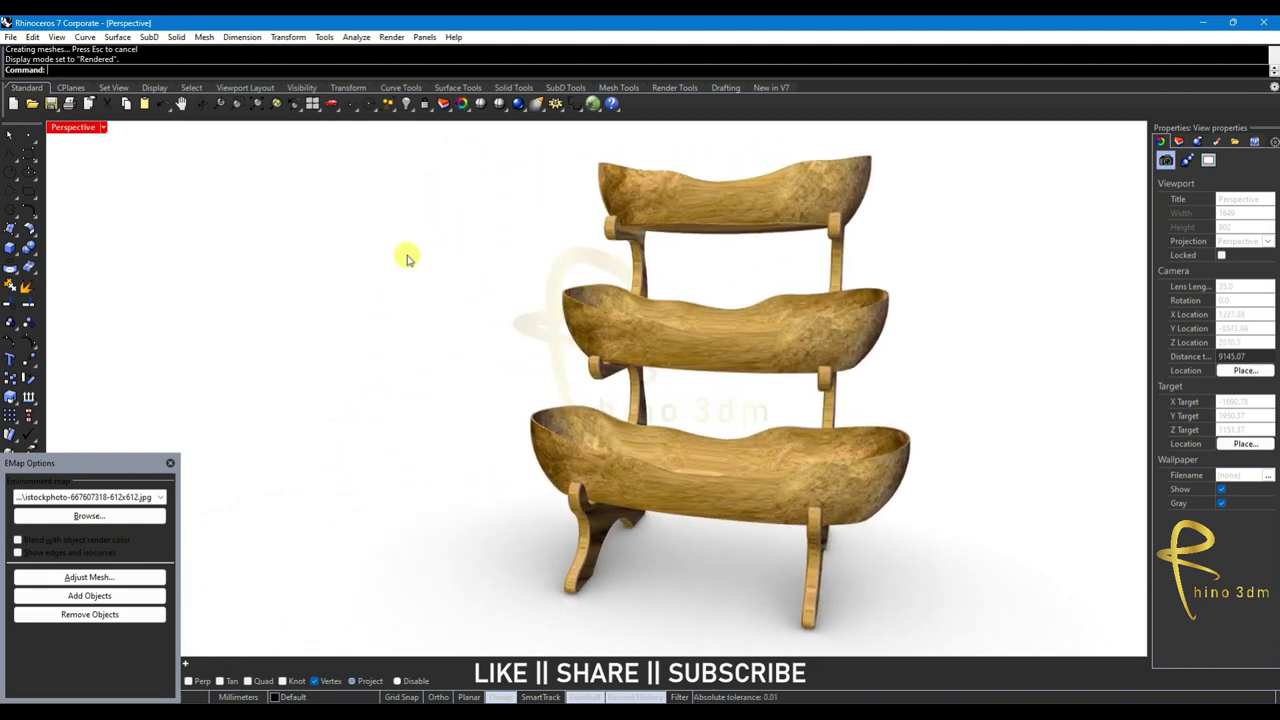
{"action": "left_click", "coordinate": [102, 128]}
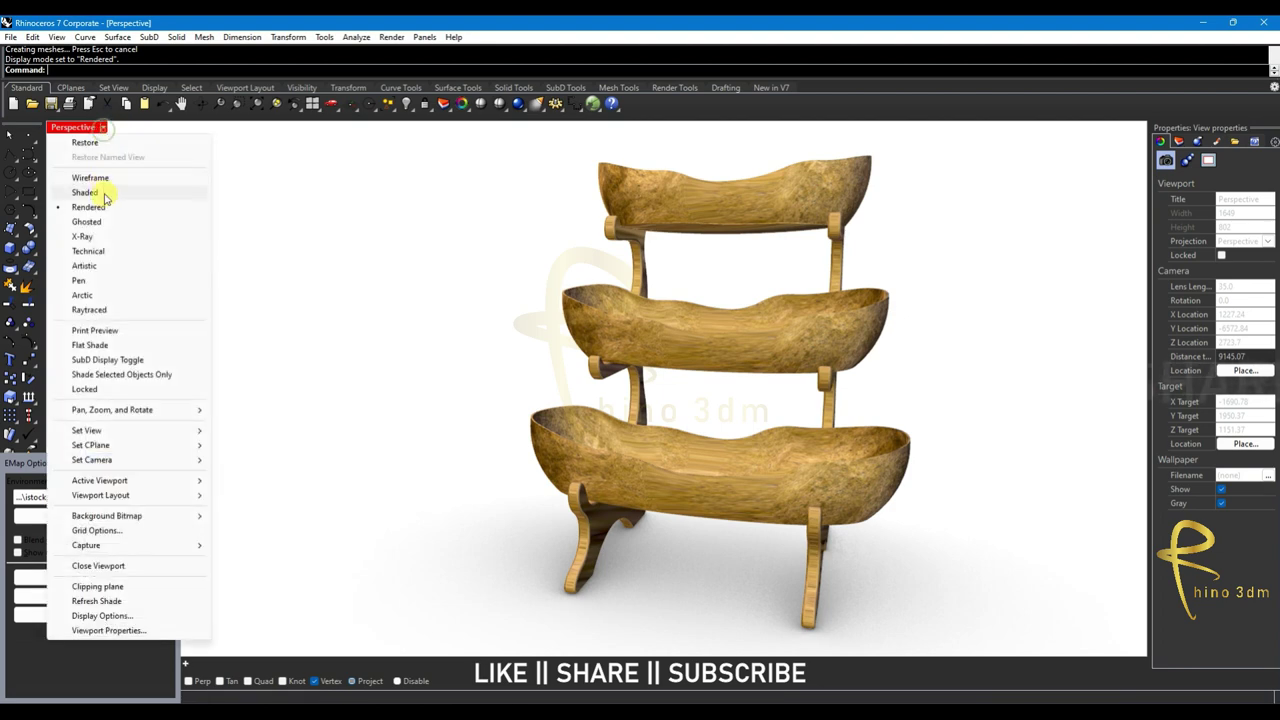
{"action": "left_click", "coordinate": [104, 194]}
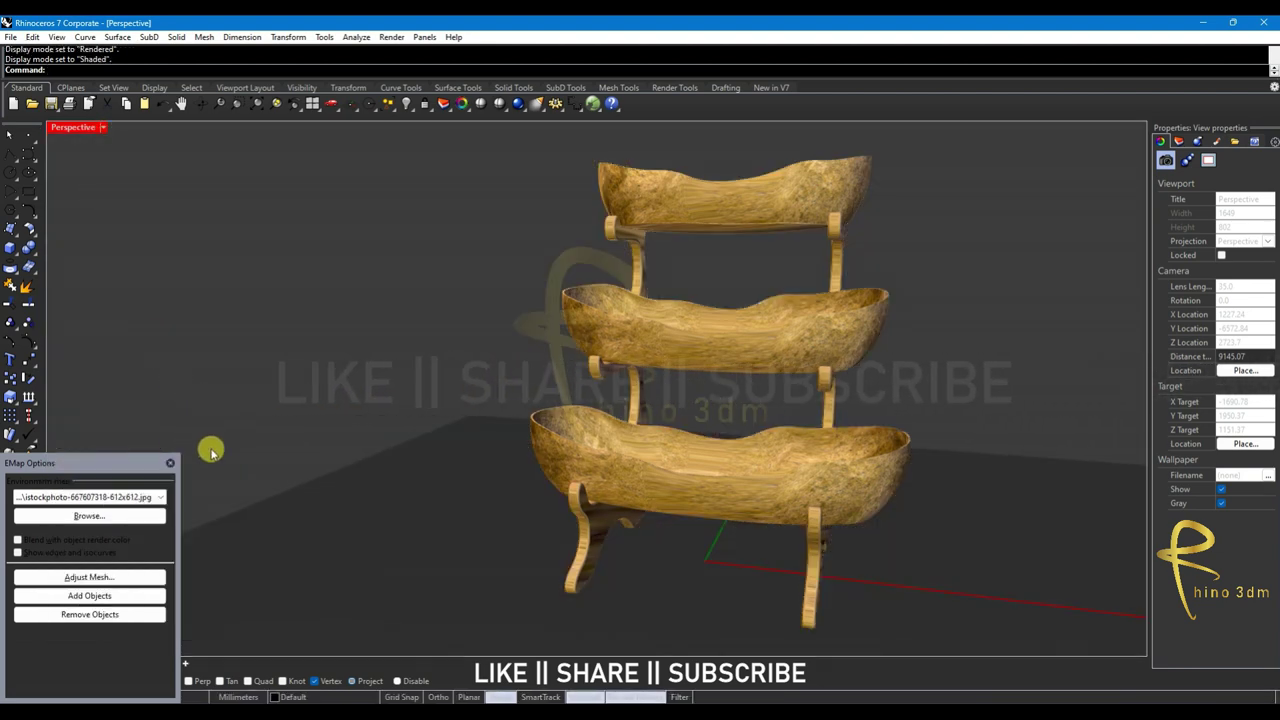
{"action": "left_click", "coordinate": [170, 463]}
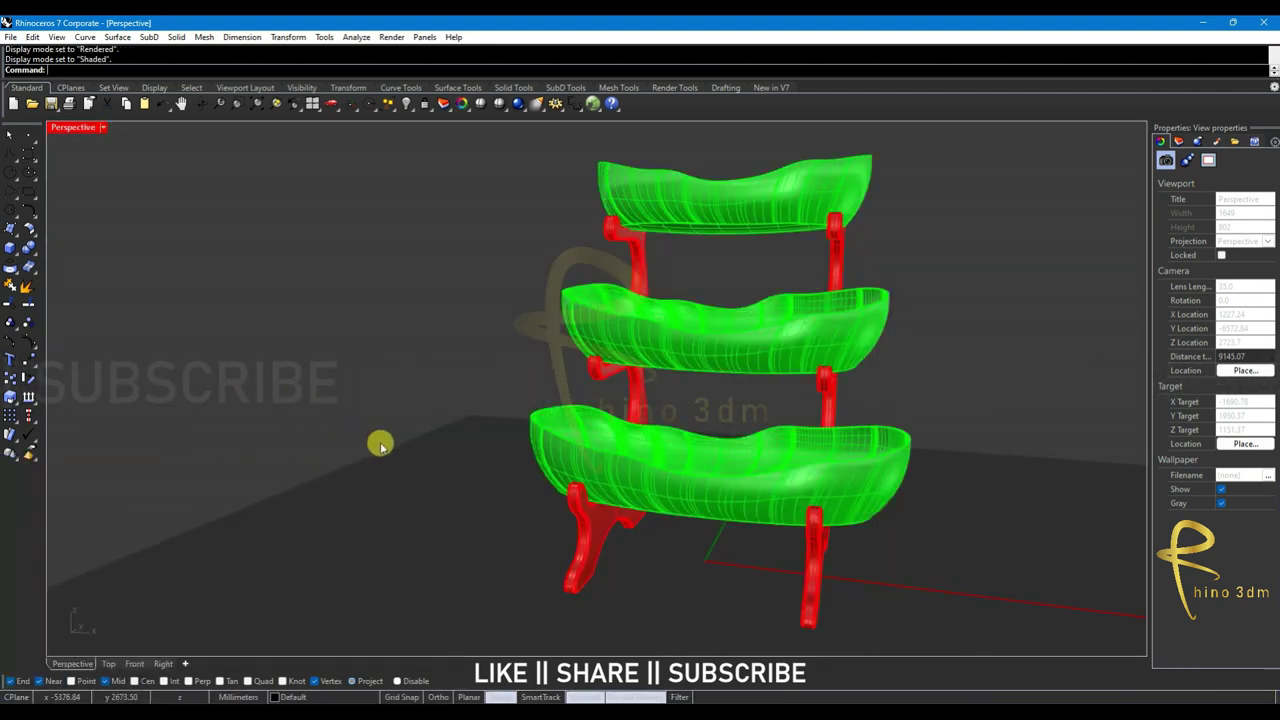